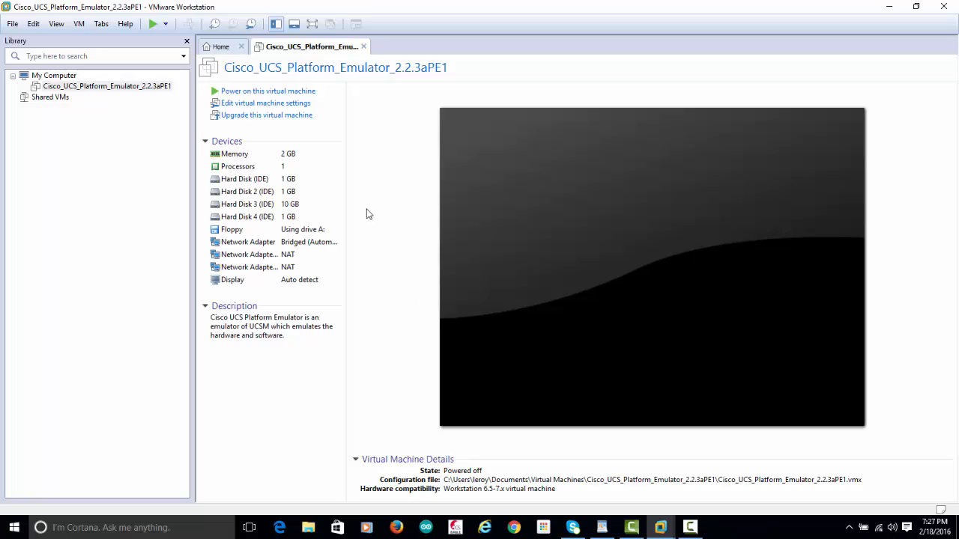
Start a new virtual machine with the typical configuration, using the Windows Server 2012 R2 disc image on the Desktop as installer.
{"action": "left_click", "coordinate": [13, 25]}
{"action": "left_click", "coordinate": [30, 36]}
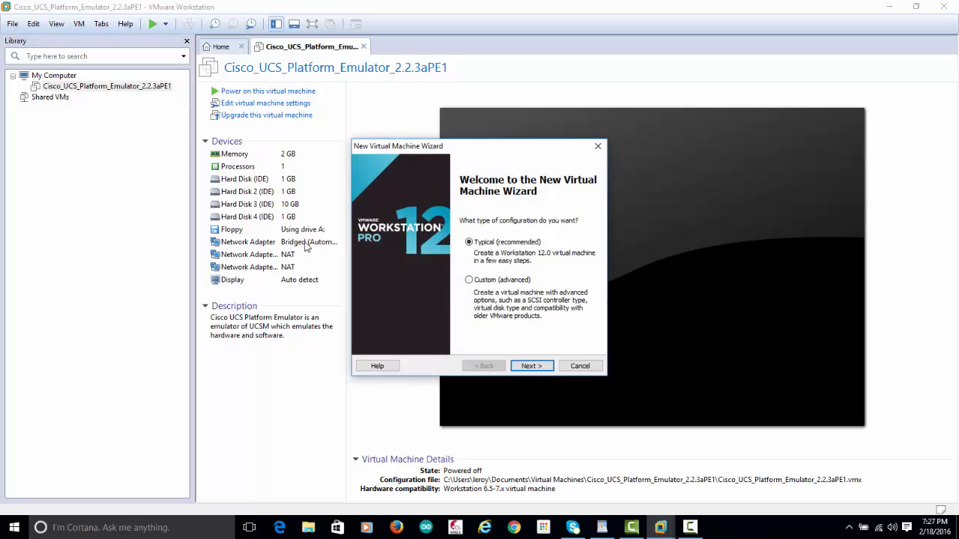
{"action": "left_click", "coordinate": [531, 366]}
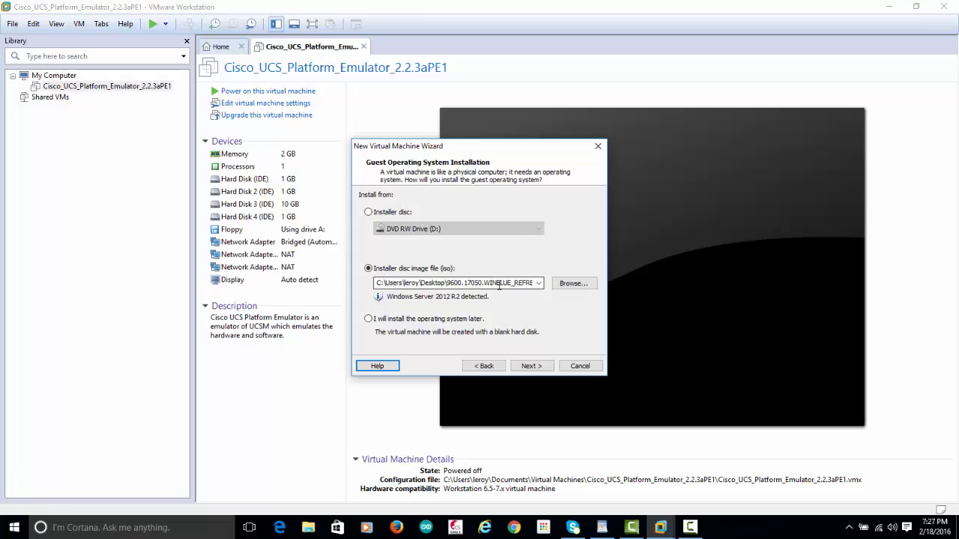
{"action": "left_click", "coordinate": [533, 365]}
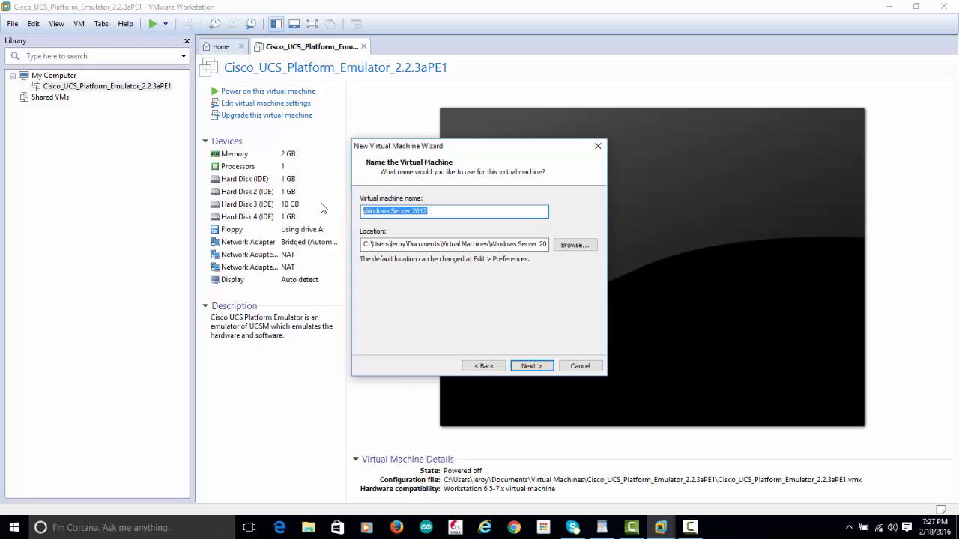
Name the virtual machine 2012R2 and keep its default location.
{"action": "type", "text": "201"}
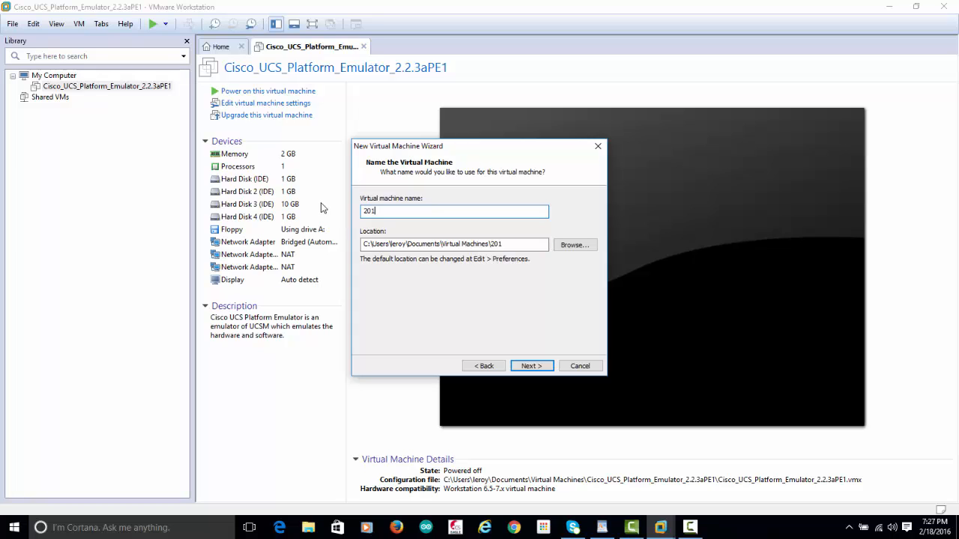
{"action": "type", "text": "2R"}
{"action": "key", "text": "BackSpace"}
{"action": "type", "text": "2R2"}
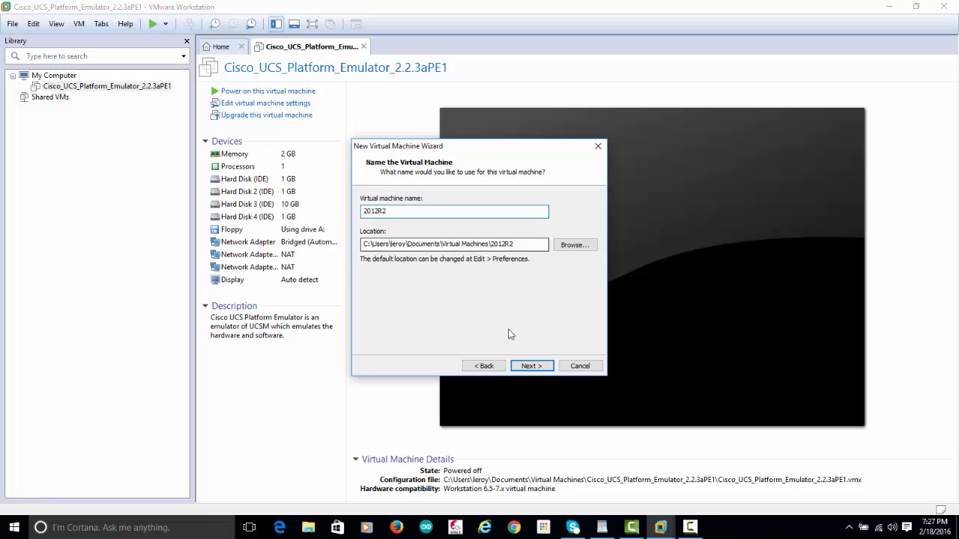
{"action": "left_click", "coordinate": [529, 365]}
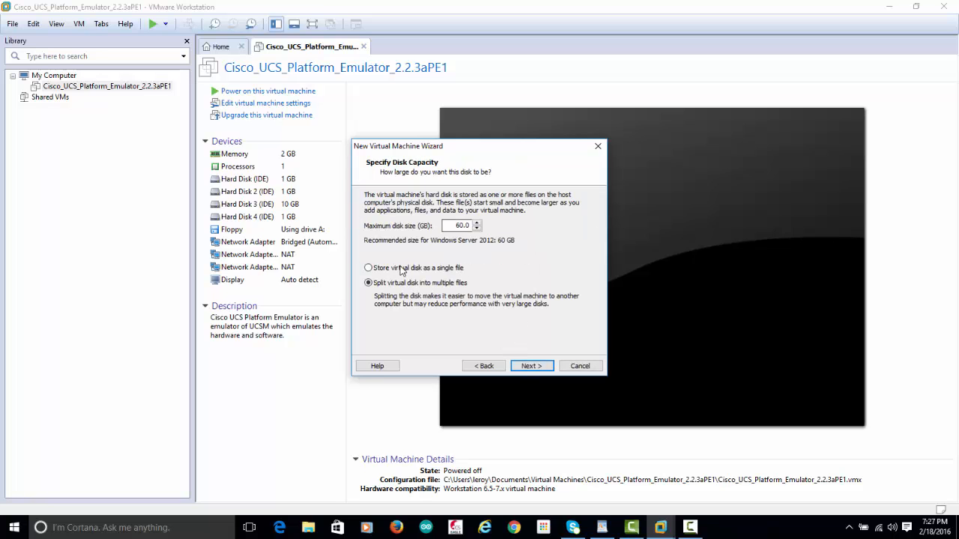
Store the virtual disk as a single file with a maximum size of 40 GB.
{"action": "left_click", "coordinate": [403, 270]}
{"action": "left_click_drag", "start_coordinate": [451, 226], "coordinate": [483, 239]}
{"action": "type", "text": "40"}
{"action": "left_click", "coordinate": [537, 368]}
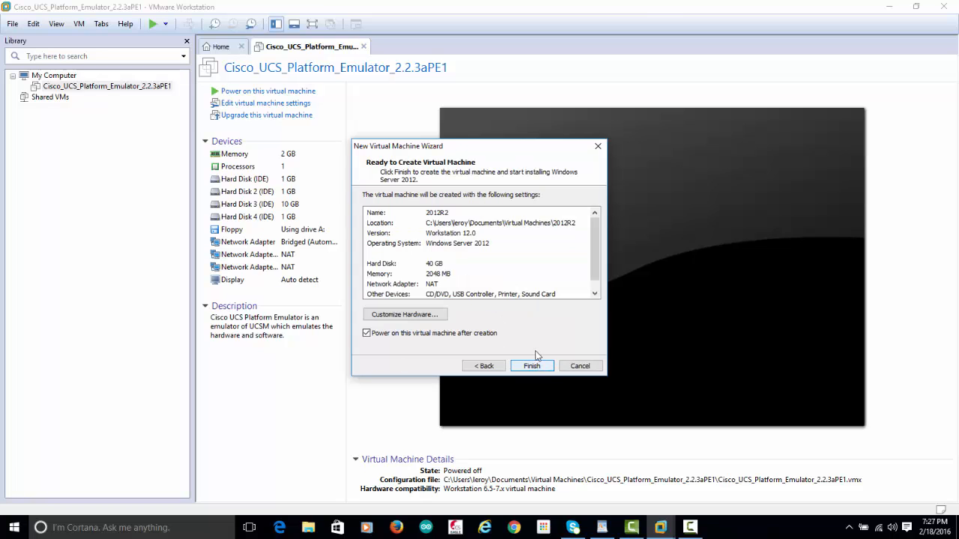
Customize the hardware so that the network adapter uses a LAN segment connection instead of NAT.
{"action": "left_click", "coordinate": [418, 319]}
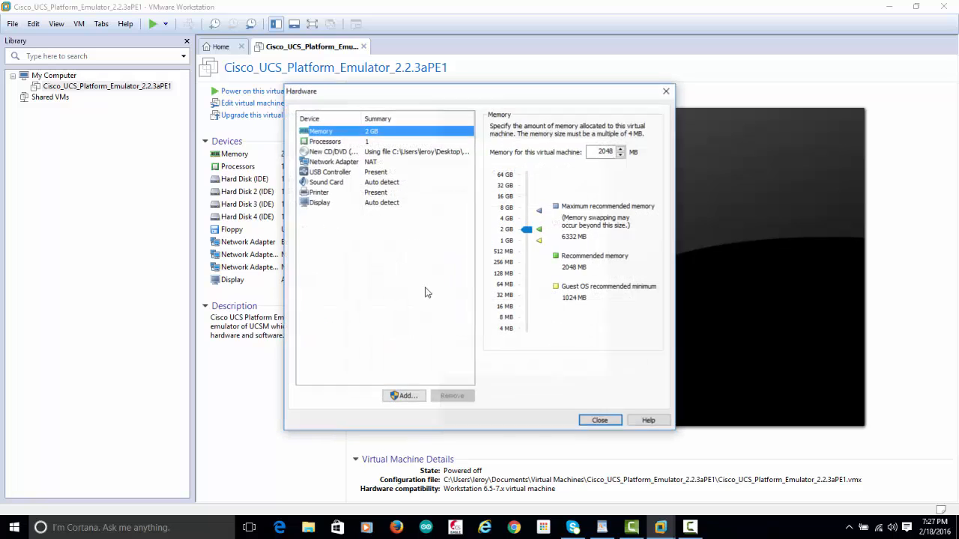
{"action": "left_click", "coordinate": [330, 166]}
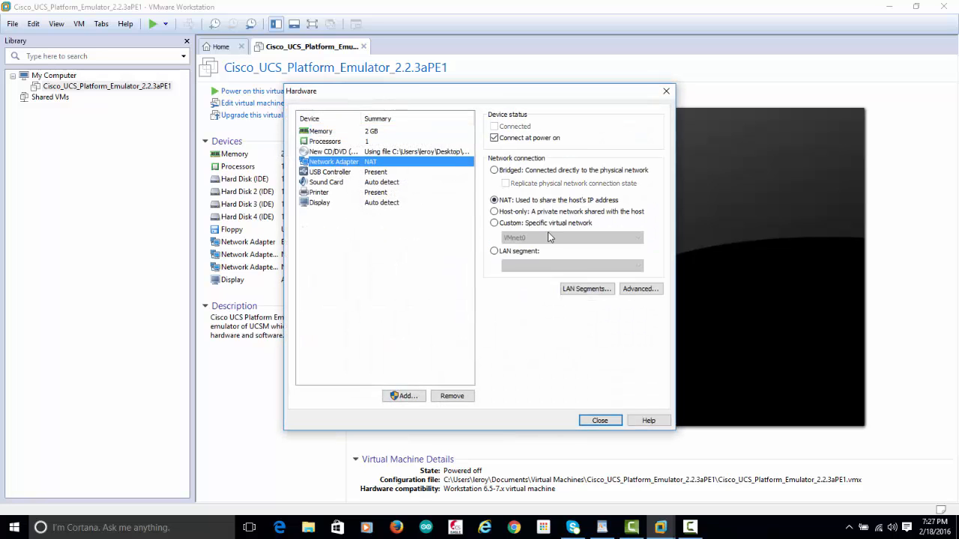
{"action": "left_click", "coordinate": [500, 254]}
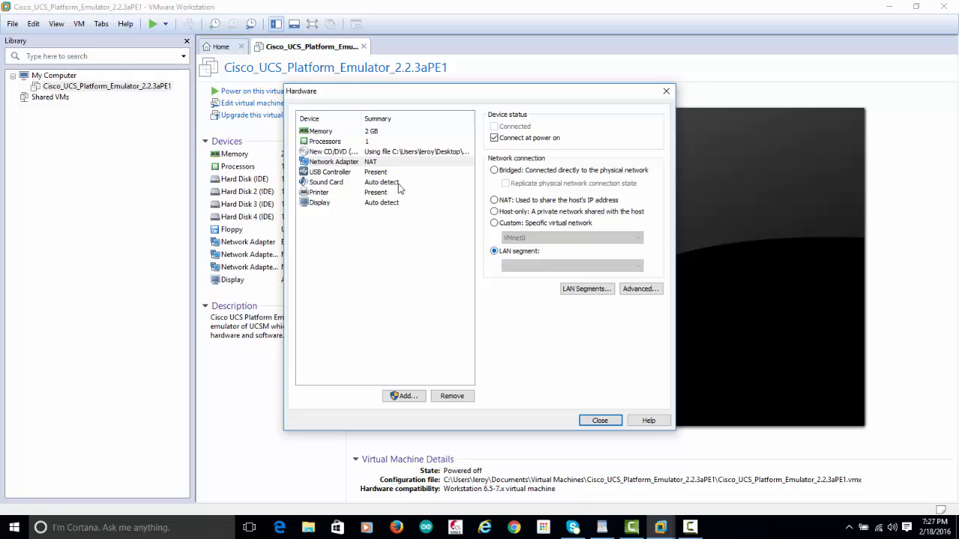
{"action": "left_click", "coordinate": [666, 90]}
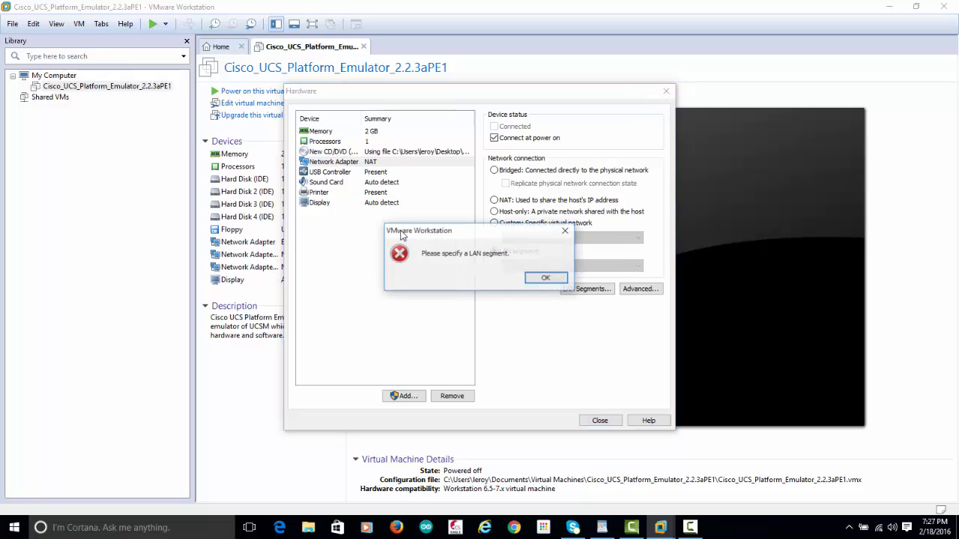
{"action": "left_click", "coordinate": [541, 280]}
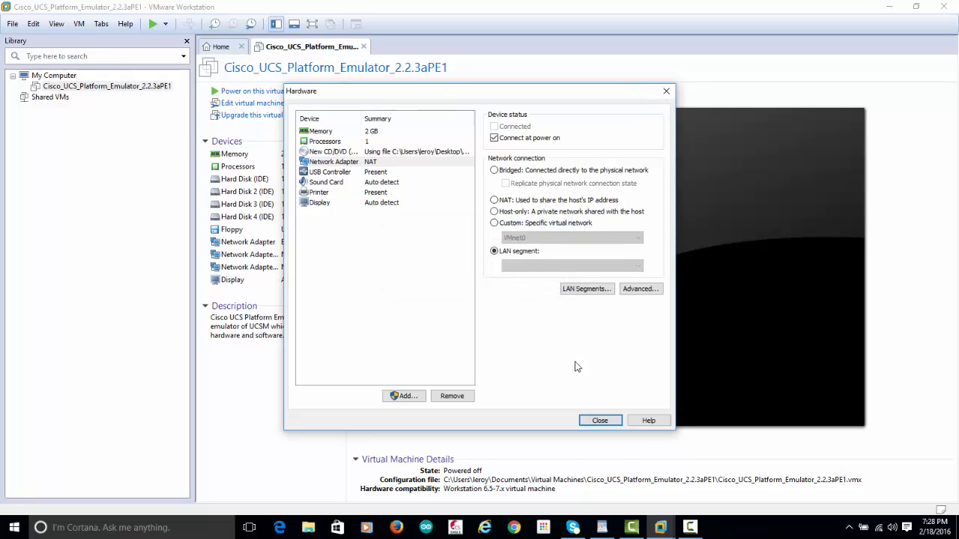
{"action": "left_click", "coordinate": [369, 163]}
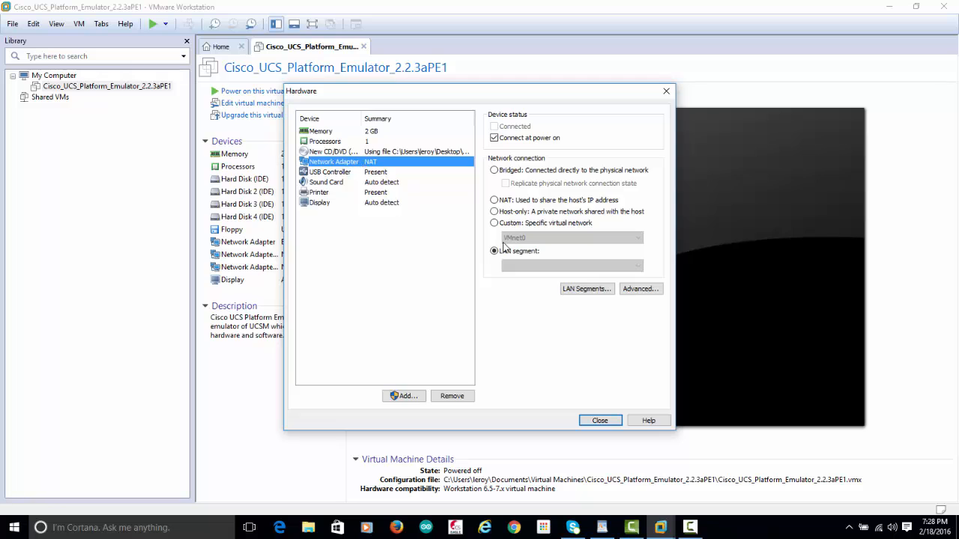
Add a global LAN segment named with the owner's first name for the network adapter.
{"action": "left_click", "coordinate": [577, 288]}
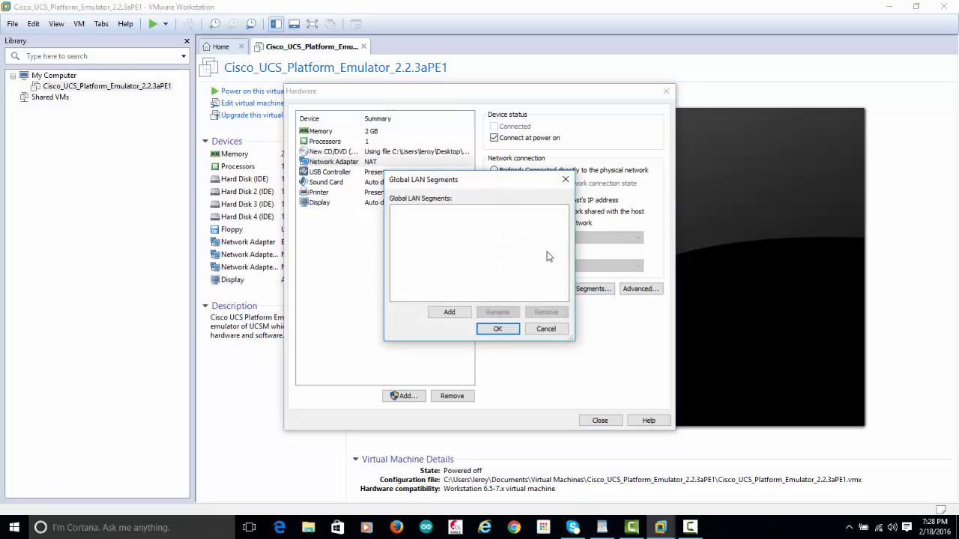
{"action": "left_click", "coordinate": [449, 313]}
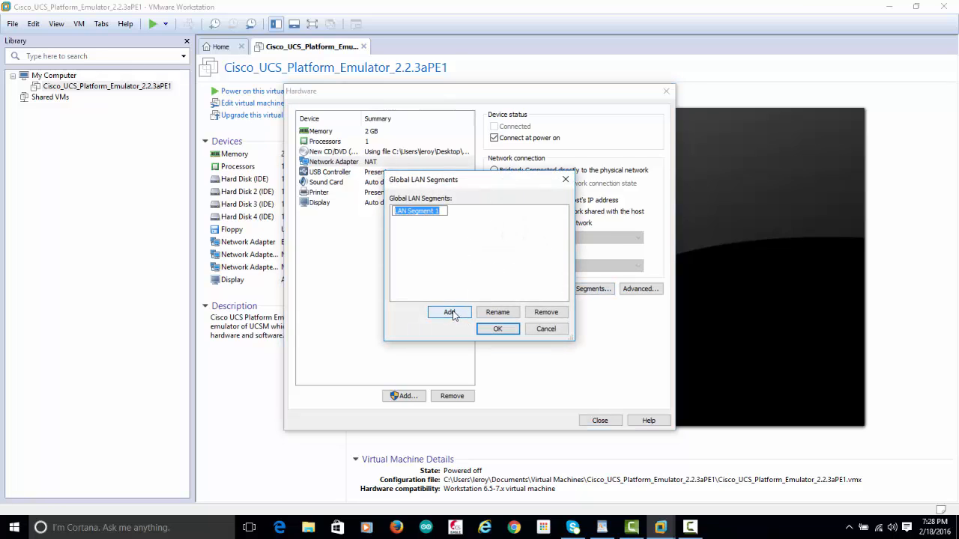
{"action": "type", "text": "leroy"}
{"action": "key", "text": "Return"}
{"action": "left_click", "coordinate": [491, 330]}
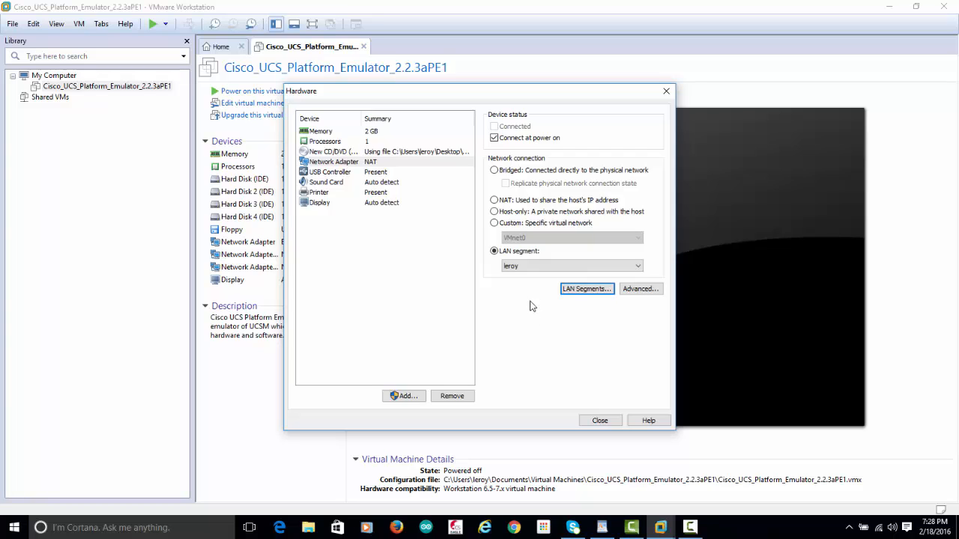
Finish the hardware customization and create the virtual machine with power-on after creation enabled.
{"action": "left_click", "coordinate": [599, 421]}
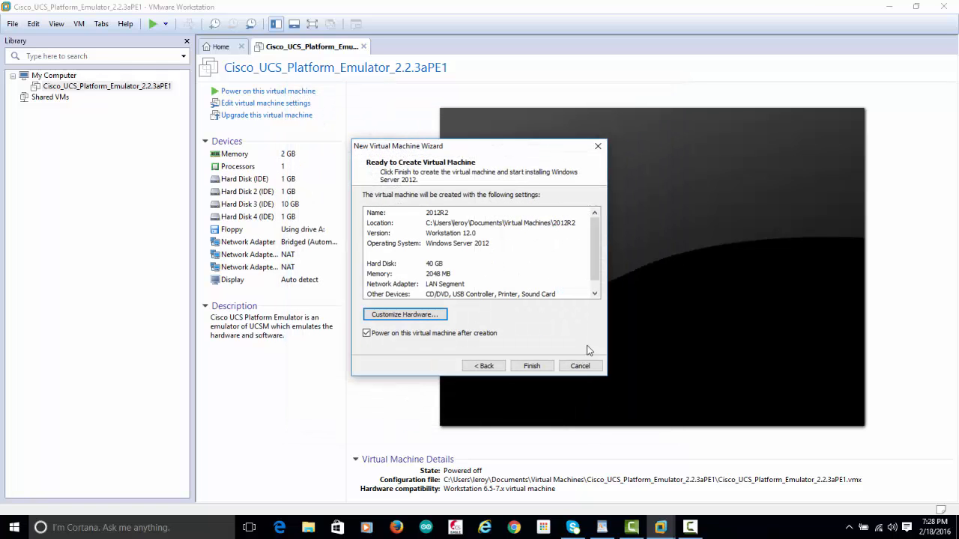
{"action": "left_click", "coordinate": [528, 367]}
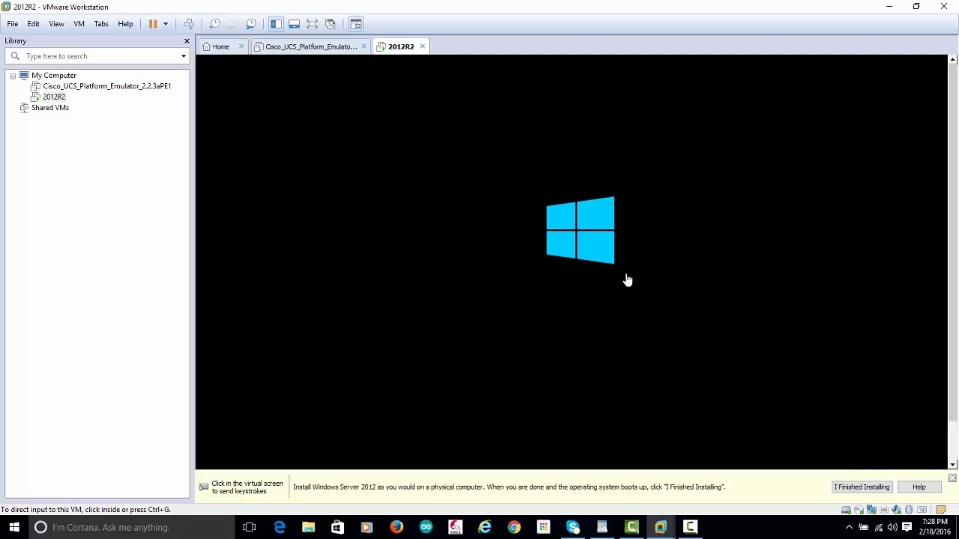
{"action": "left_click", "coordinate": [690, 528]}
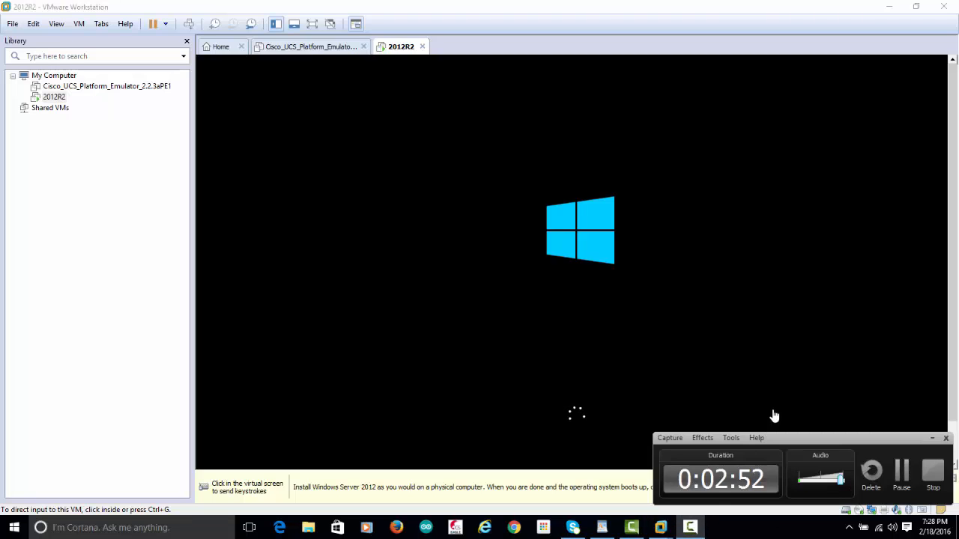
Accept the English (United States) language and US keyboard defaults in Windows Setup and start the installation.
{"action": "left_click", "coordinate": [729, 297]}
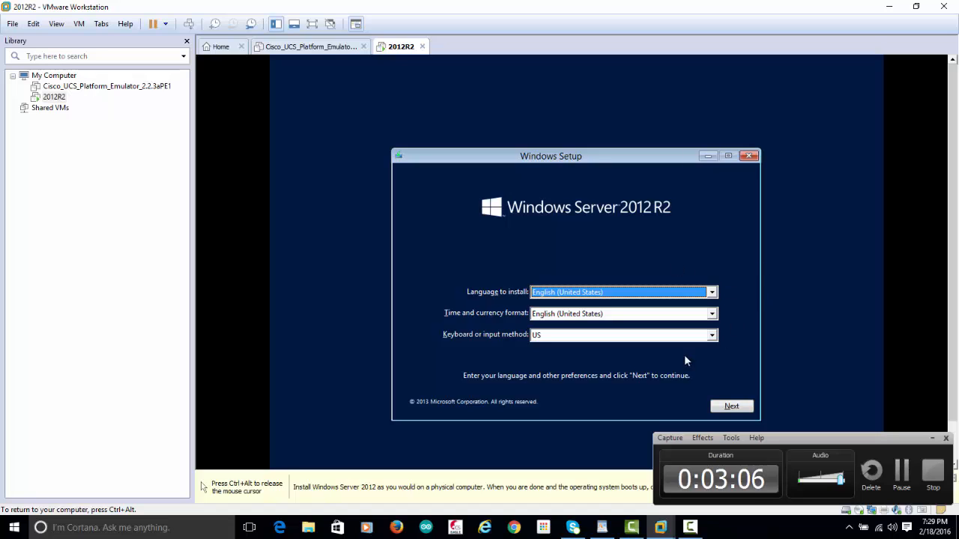
{"action": "left_click", "coordinate": [728, 408]}
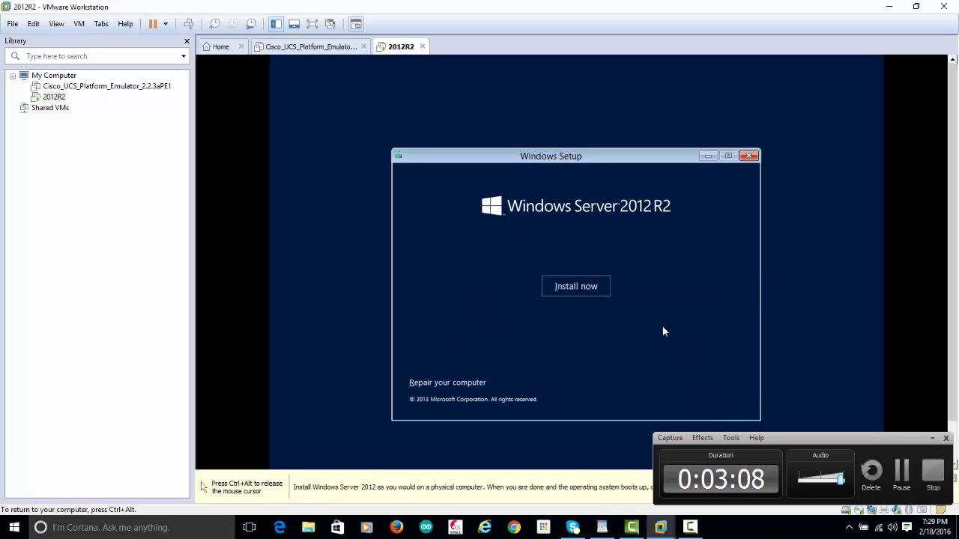
{"action": "left_click", "coordinate": [581, 288]}
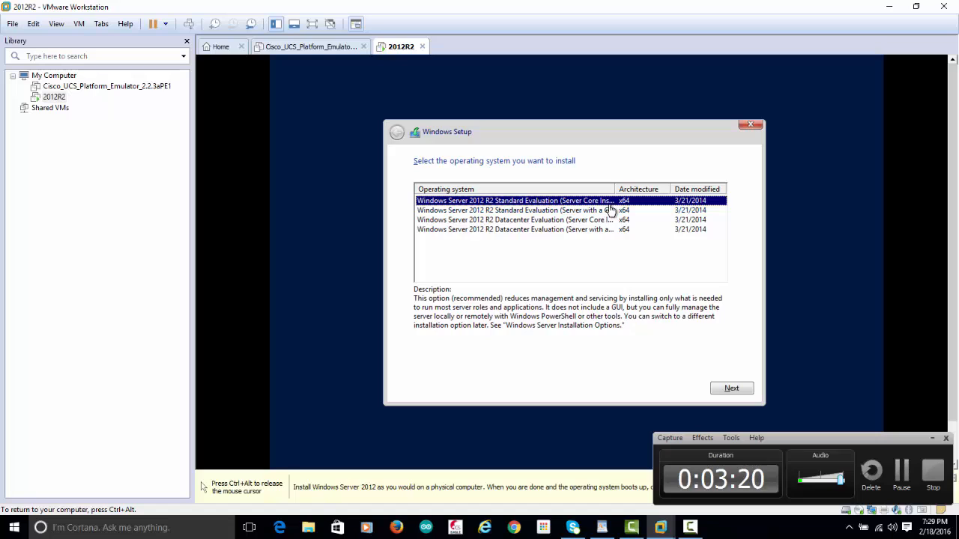
Choose Windows Server 2012 R2 Standard Evaluation (Server with a GUI) and accept its license terms.
{"action": "left_click_drag", "start_coordinate": [616, 188], "coordinate": [632, 188]}
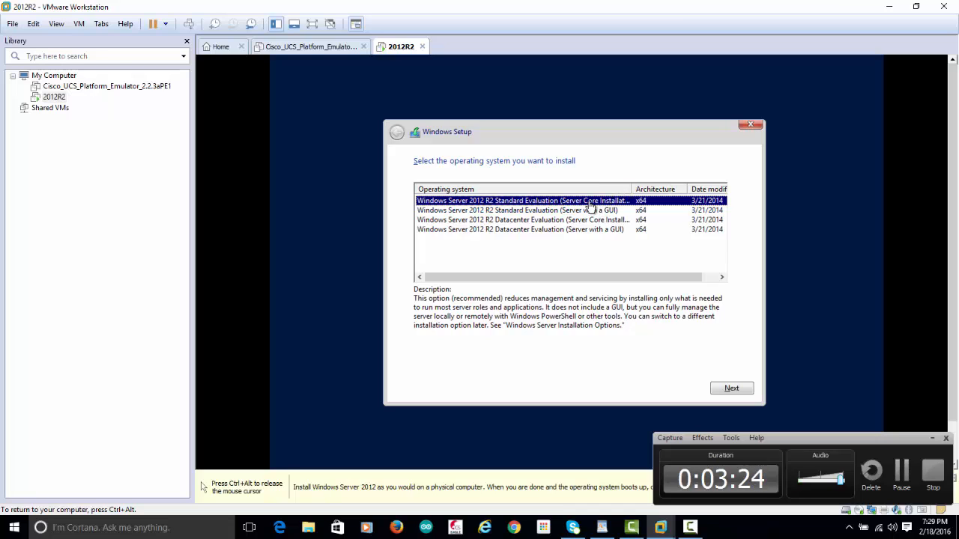
{"action": "left_click", "coordinate": [592, 212]}
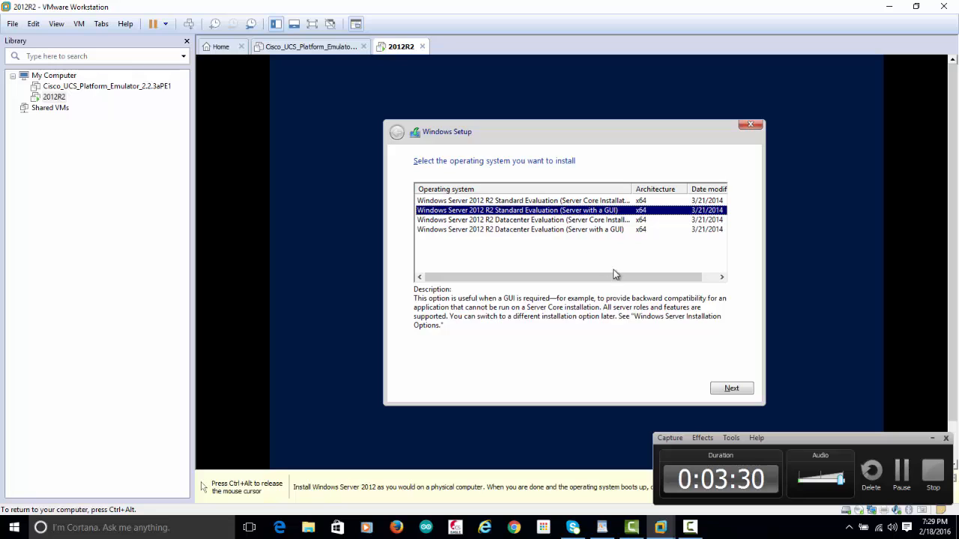
{"action": "left_click", "coordinate": [728, 388]}
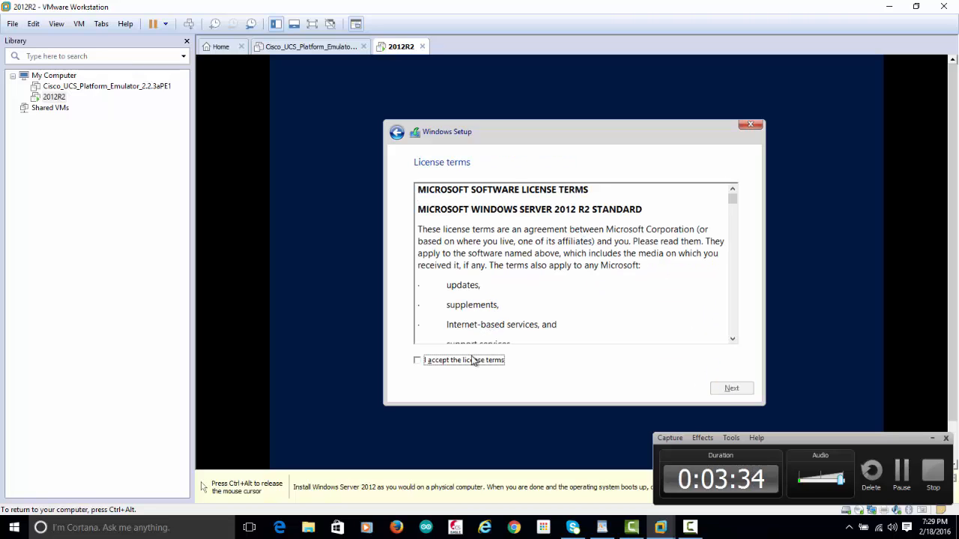
{"action": "left_click", "coordinate": [470, 363]}
{"action": "left_click", "coordinate": [732, 388]}
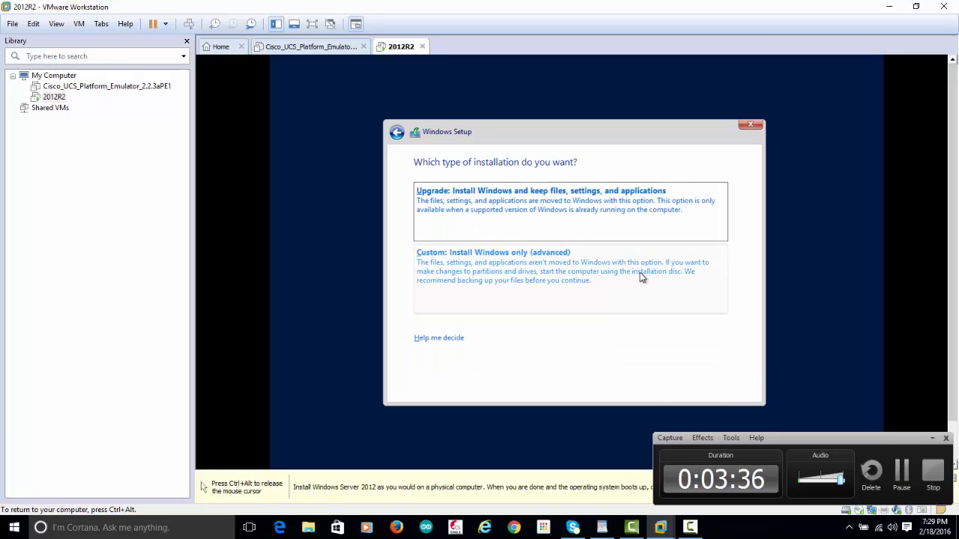
Run a custom, Windows-only installation onto Drive 0 Unallocated Space and release the mouse cursor to the host.
{"action": "left_click", "coordinate": [555, 267]}
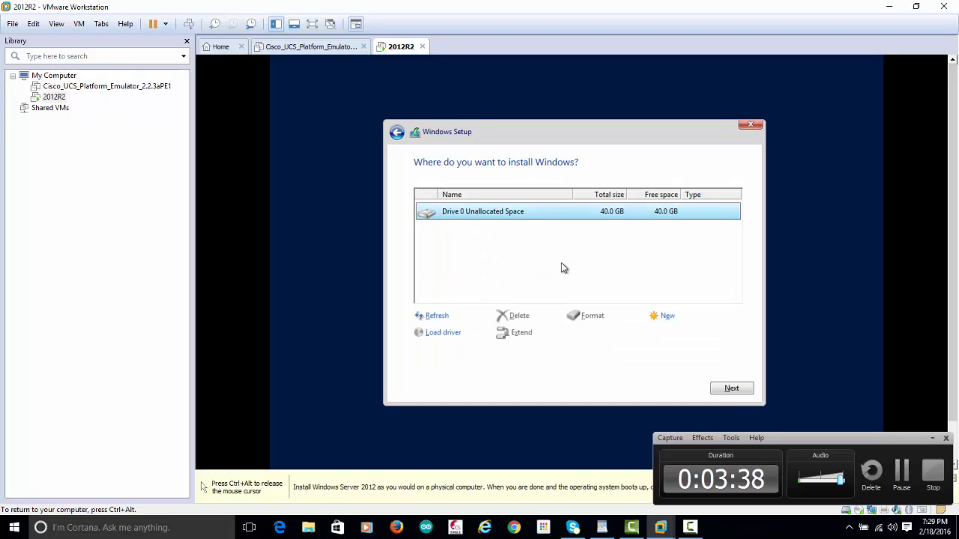
{"action": "left_click", "coordinate": [731, 388]}
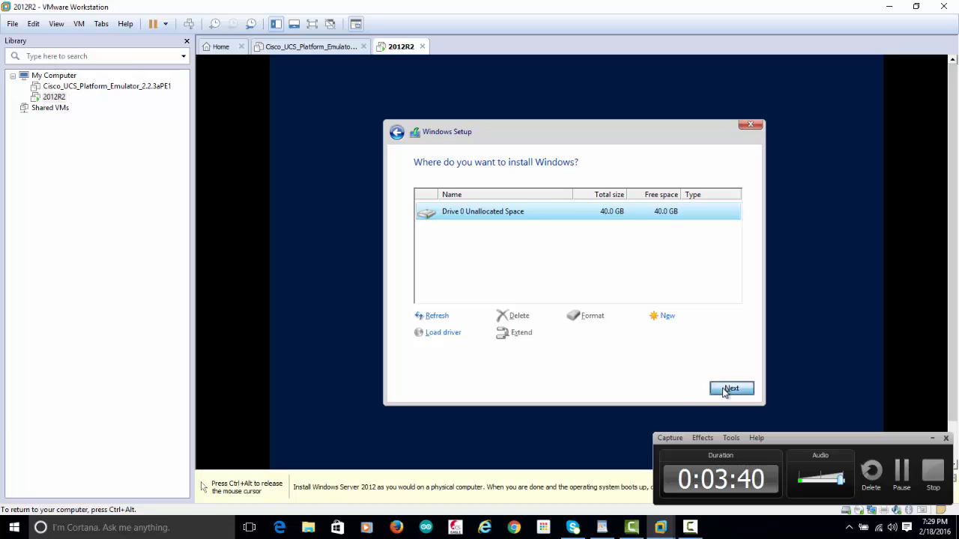
{"action": "key", "text": "ctrl+alt"}
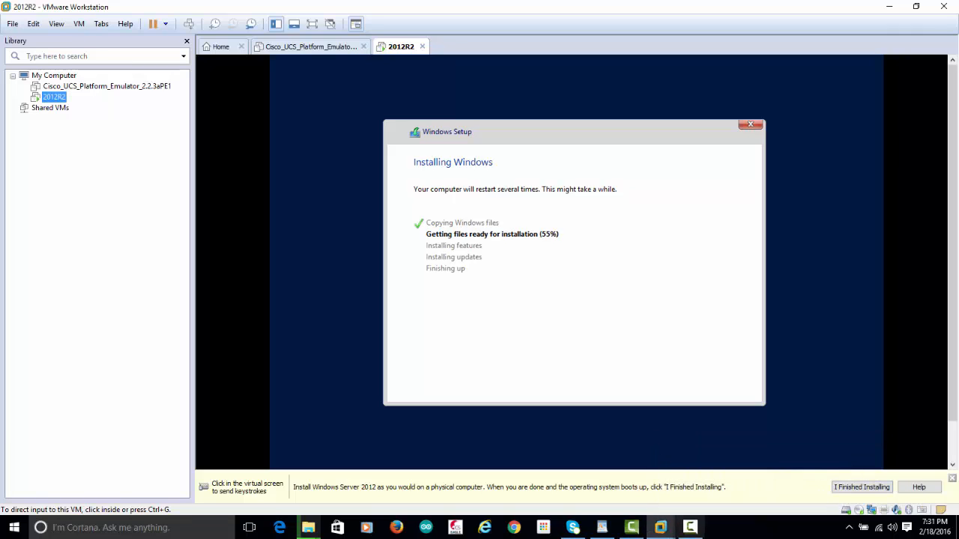
{"action": "left_click", "coordinate": [689, 528]}
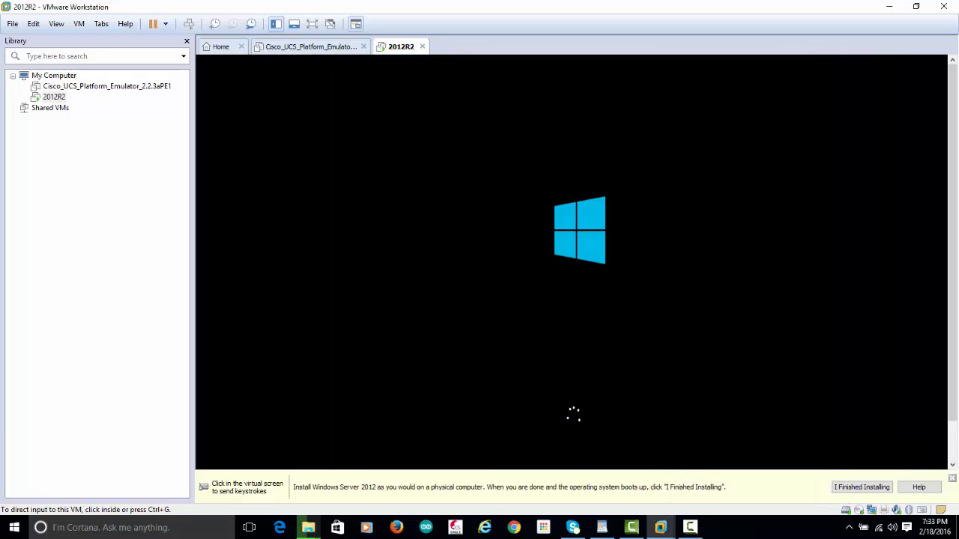
{"action": "key", "text": "ctrl+g"}
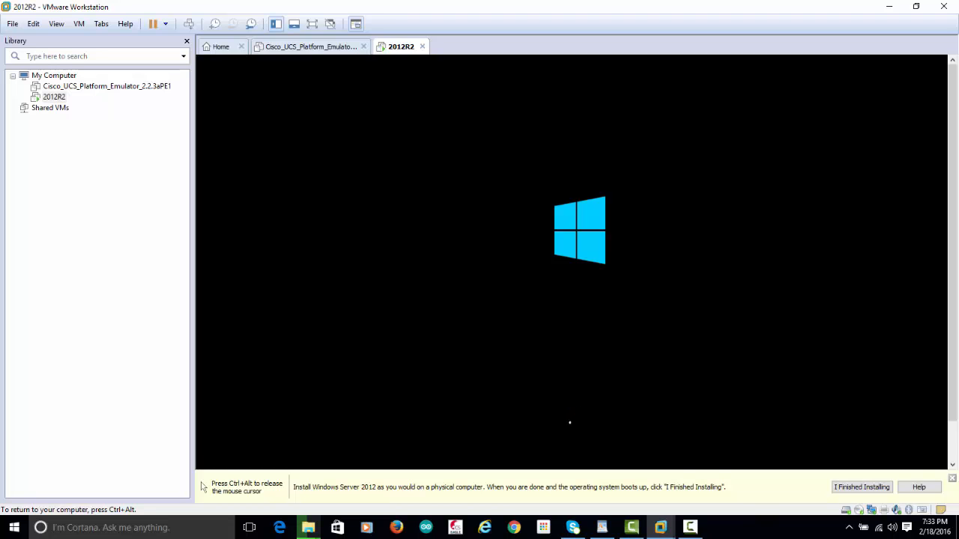
{"action": "key", "text": "ctrl+alt"}
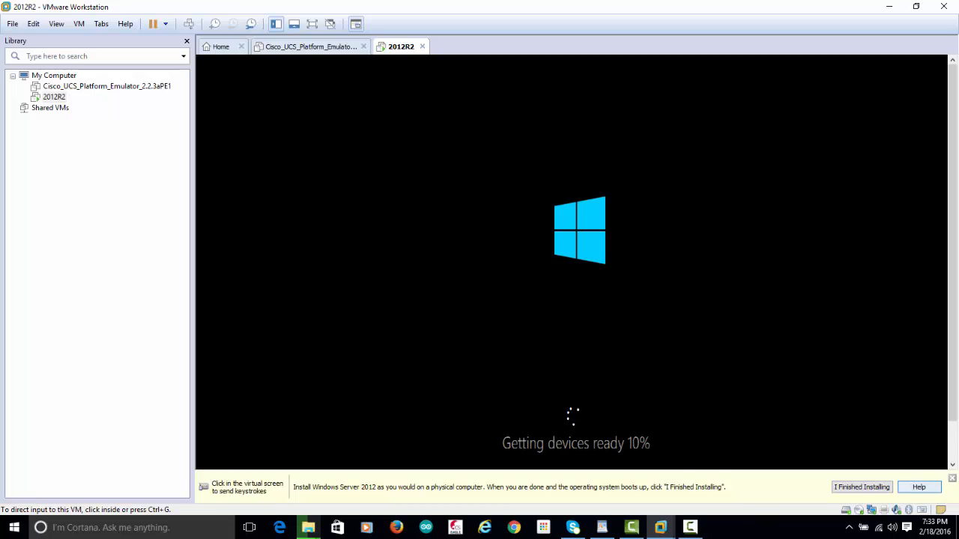
{"action": "key", "text": "ctrl+g"}
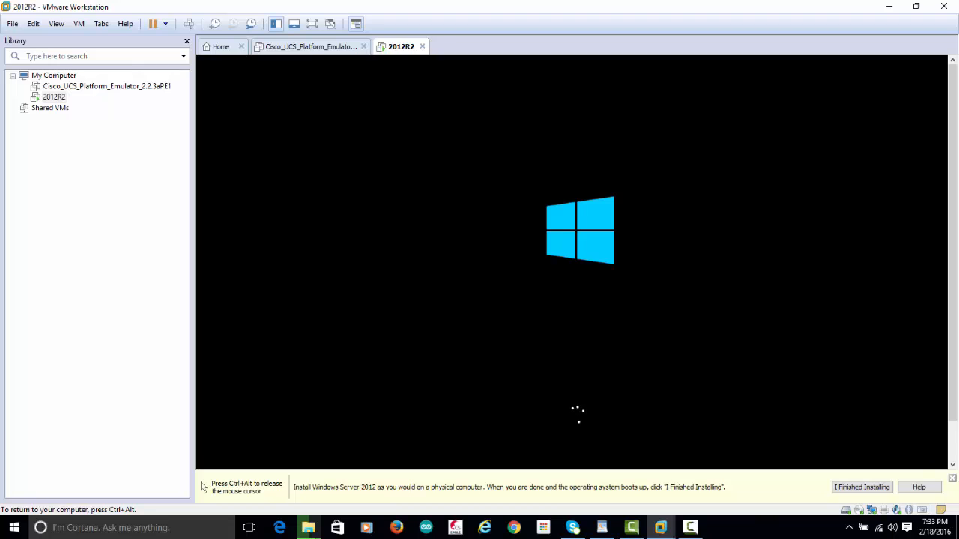
{"action": "key", "text": "ctrl+alt"}
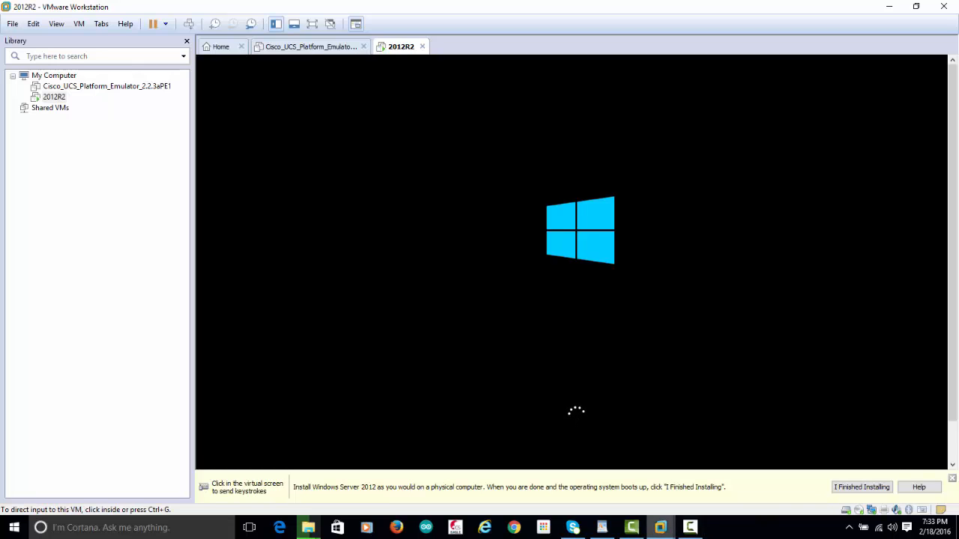
{"action": "left_click", "coordinate": [690, 528]}
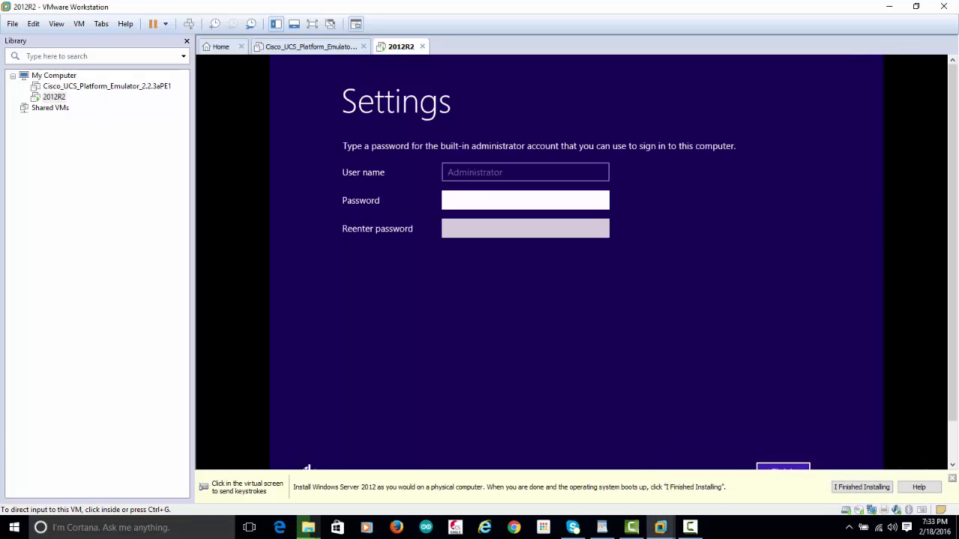
Set and confirm the password for the built-in Administrator account.
{"action": "left_click", "coordinate": [490, 197]}
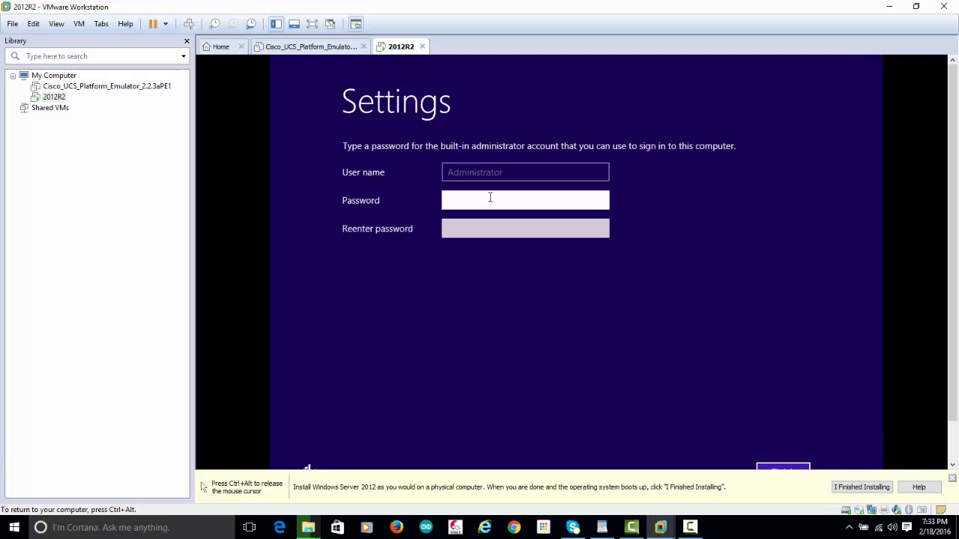
{"action": "type", "text": "*****"}
{"action": "key", "text": "Tab"}
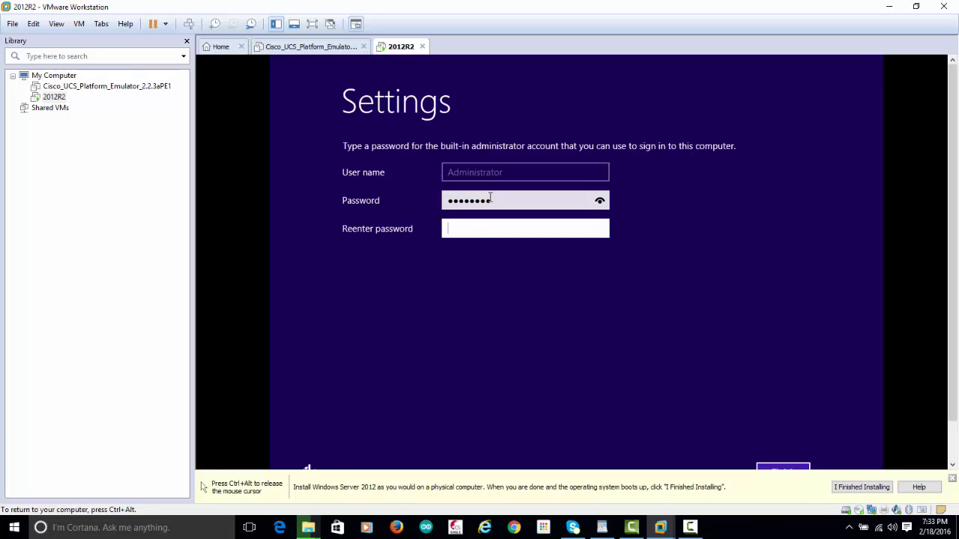
{"action": "type", "text": "********"}
{"action": "key", "text": "Return"}
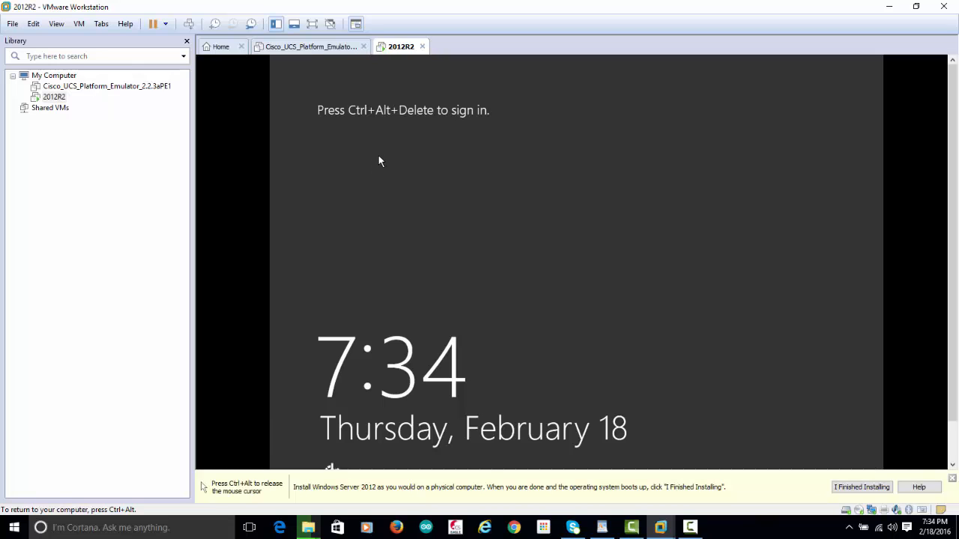
Bring up the sign-in prompt and sign in as Administrator with the account password.
{"action": "key", "text": "ctrl+alt+Insert"}
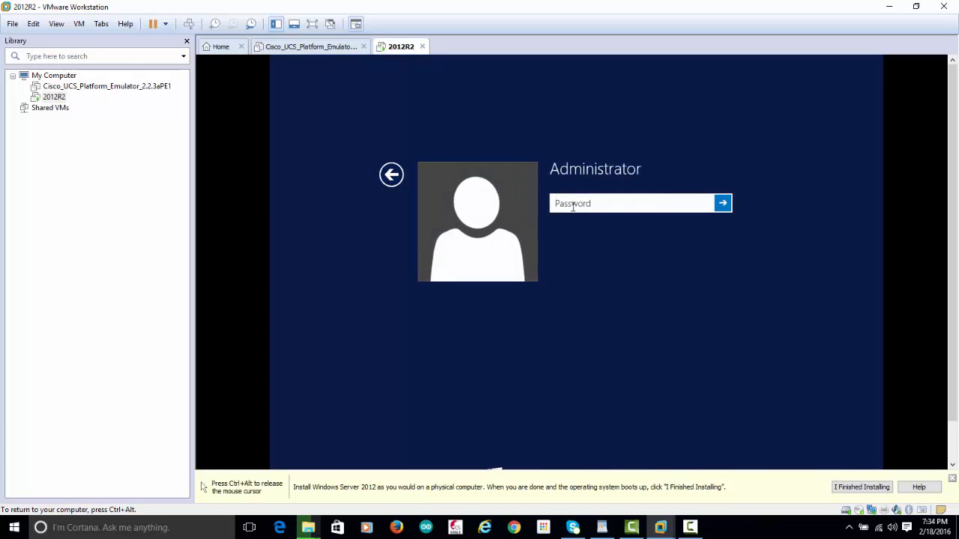
{"action": "type", "text": "••"}
{"action": "key", "text": "Return"}
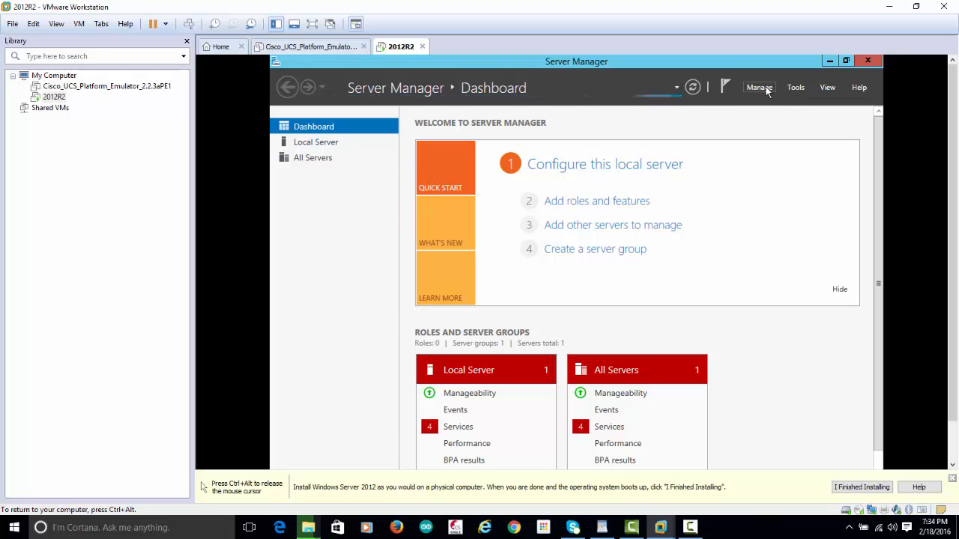
Rename the local server's computer name to image, postponing the restart.
{"action": "left_click", "coordinate": [332, 145]}
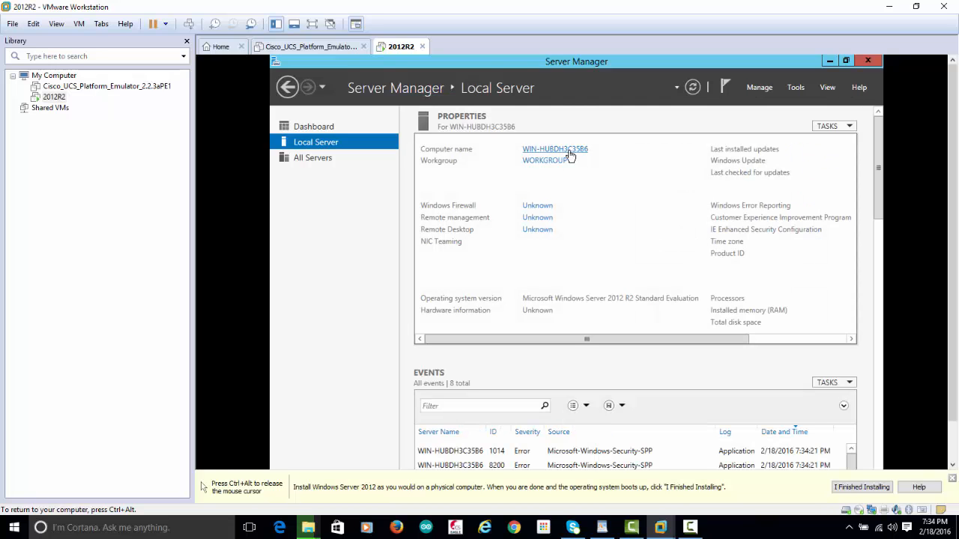
{"action": "left_click", "coordinate": [568, 151]}
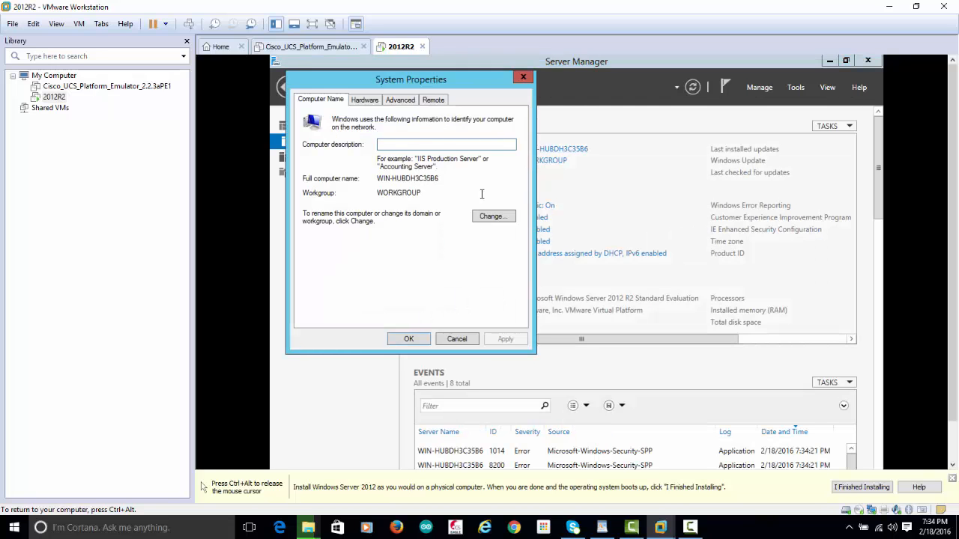
{"action": "left_click", "coordinate": [488, 216]}
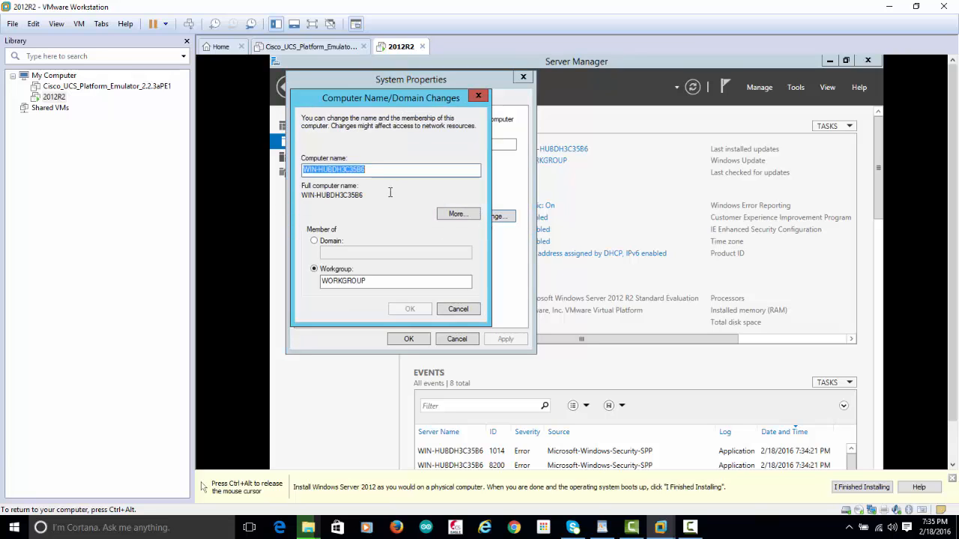
{"action": "type", "text": "imag"}
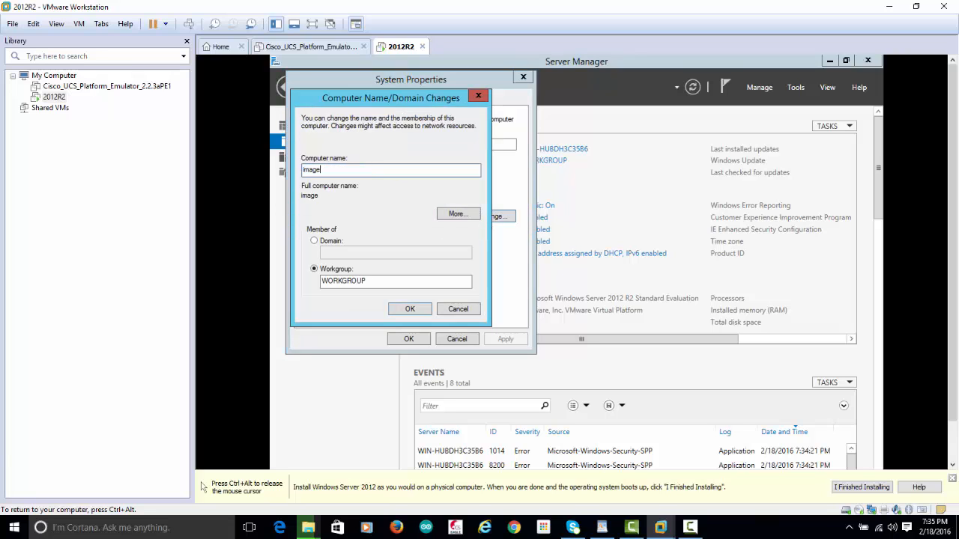
{"action": "type", "text": "e"}
{"action": "left_click", "coordinate": [409, 309]}
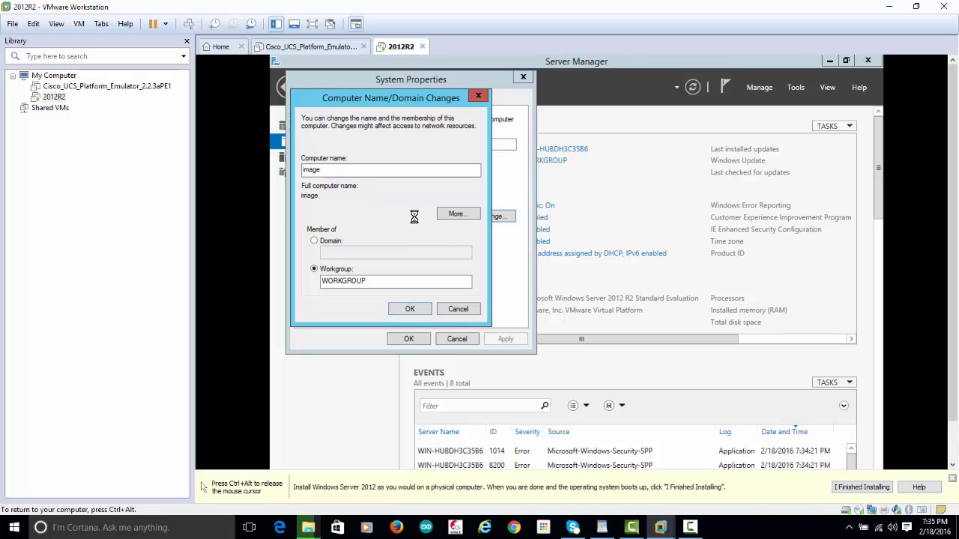
{"action": "left_click", "coordinate": [647, 296]}
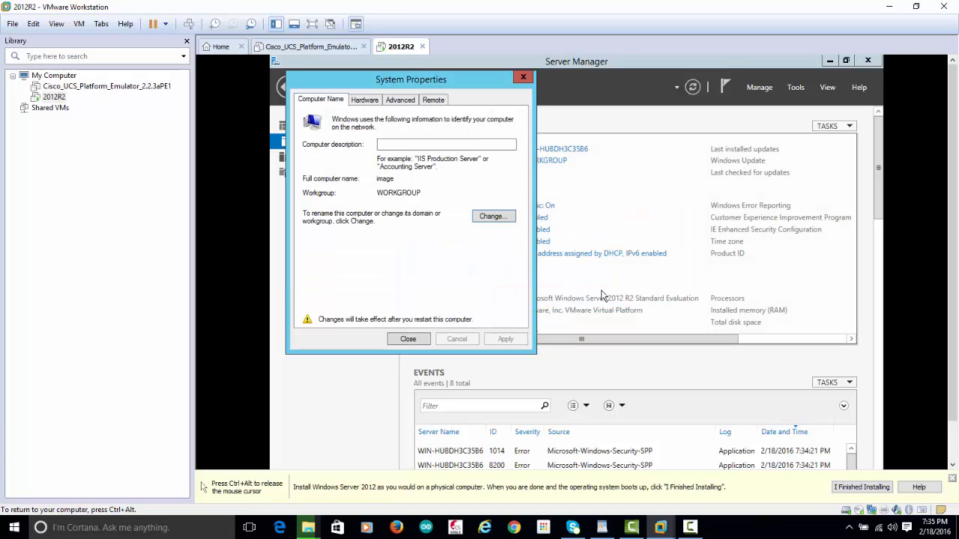
{"action": "left_click", "coordinate": [408, 339]}
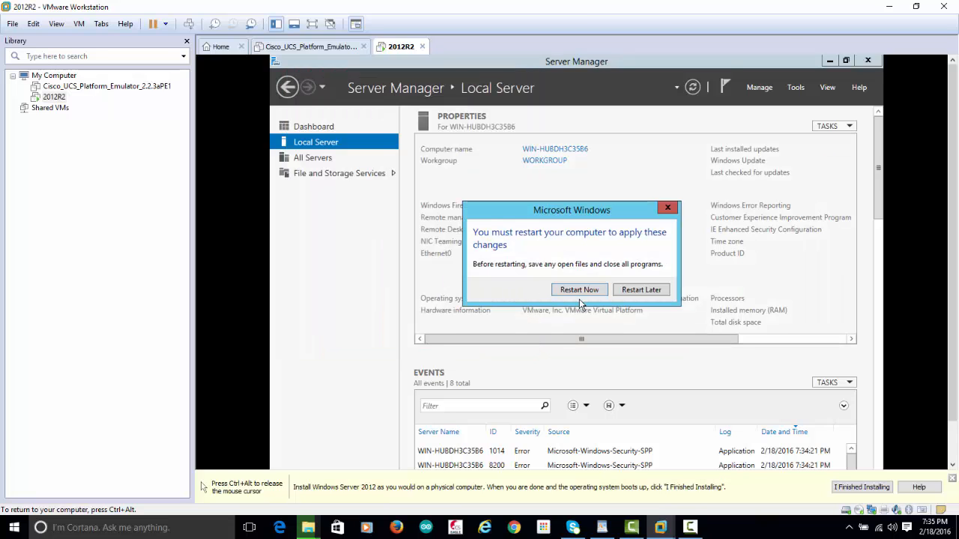
{"action": "left_click", "coordinate": [641, 290]}
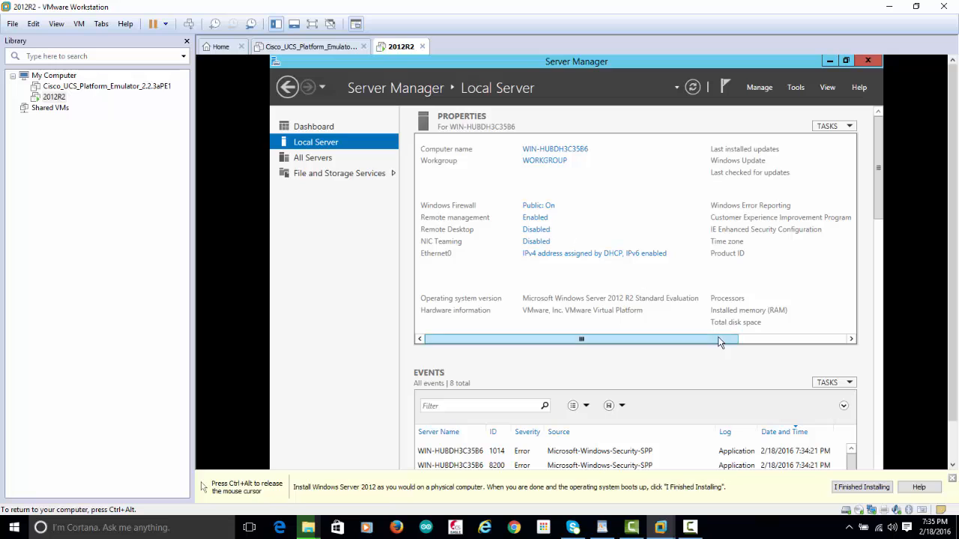
Open the Internet Protocol Version 4 (TCP/IPv4) properties of the Ethernet0 adapter.
{"action": "left_click", "coordinate": [547, 254]}
{"action": "left_click", "coordinate": [429, 189]}
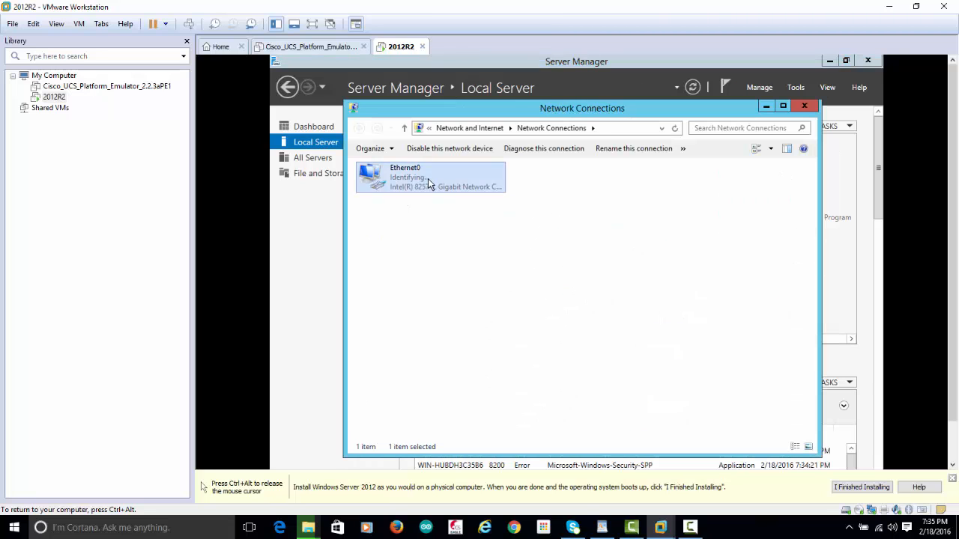
{"action": "right_click", "coordinate": [429, 191]}
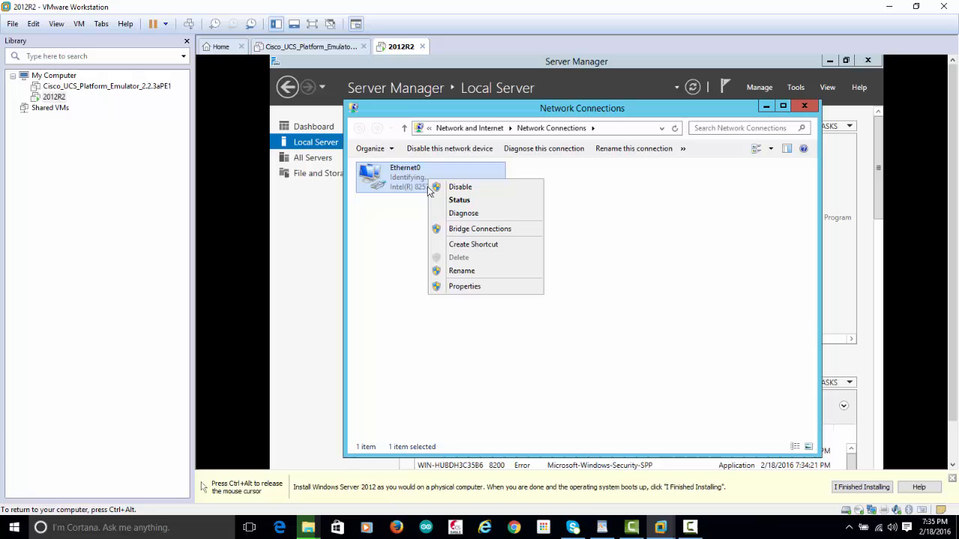
{"action": "left_click", "coordinate": [487, 287]}
{"action": "left_click", "coordinate": [494, 327]}
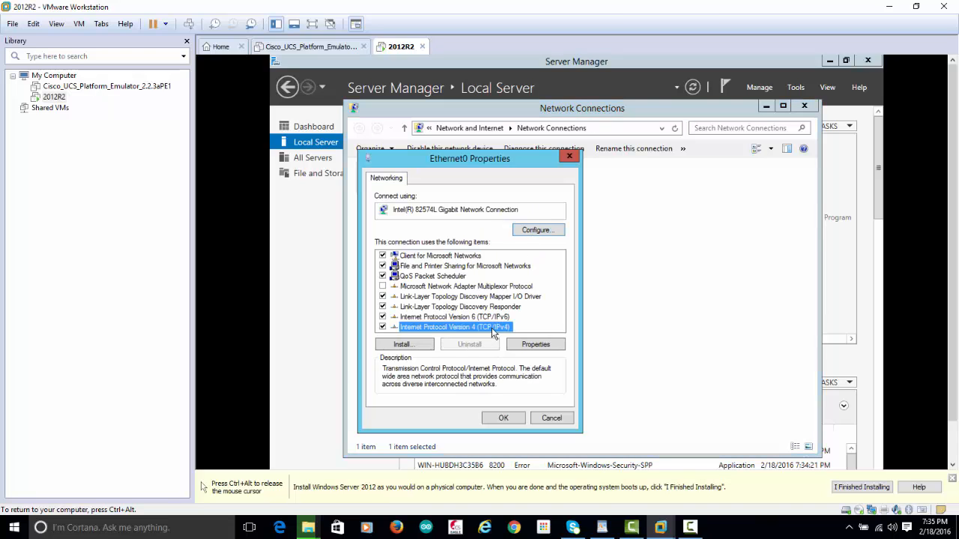
{"action": "left_click", "coordinate": [525, 346]}
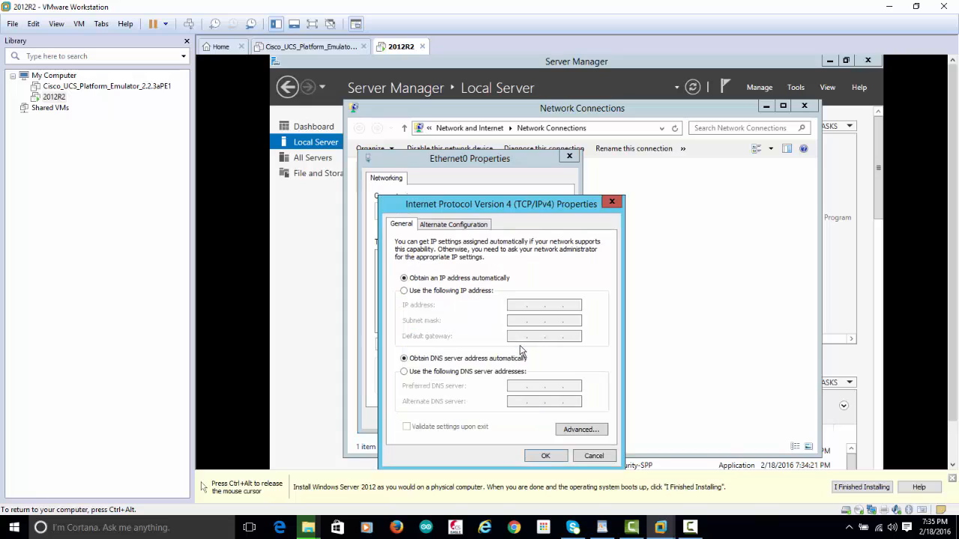
Assign static IP address 10.11.1.40, subnet mask 255.0.0.0 and preferred DNS server 10.11.1.40, and save the Ethernet0 settings.
{"action": "left_click", "coordinate": [454, 292]}
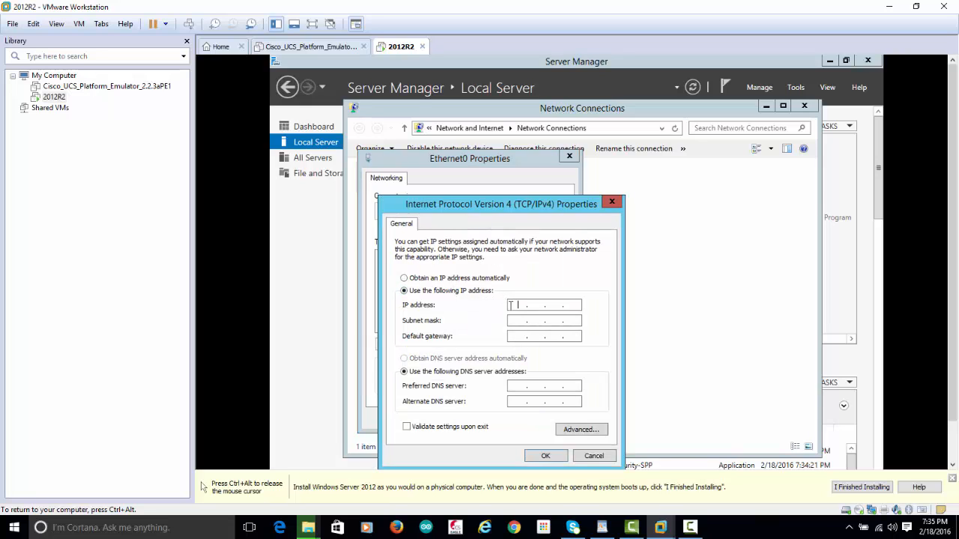
{"action": "type", "text": "10 . 11 ."}
{"action": "key", "text": "Tab"}
{"action": "left_click", "coordinate": [518, 387]}
{"action": "type", "text": "10.11.1."}
{"action": "type", "text": "40"}
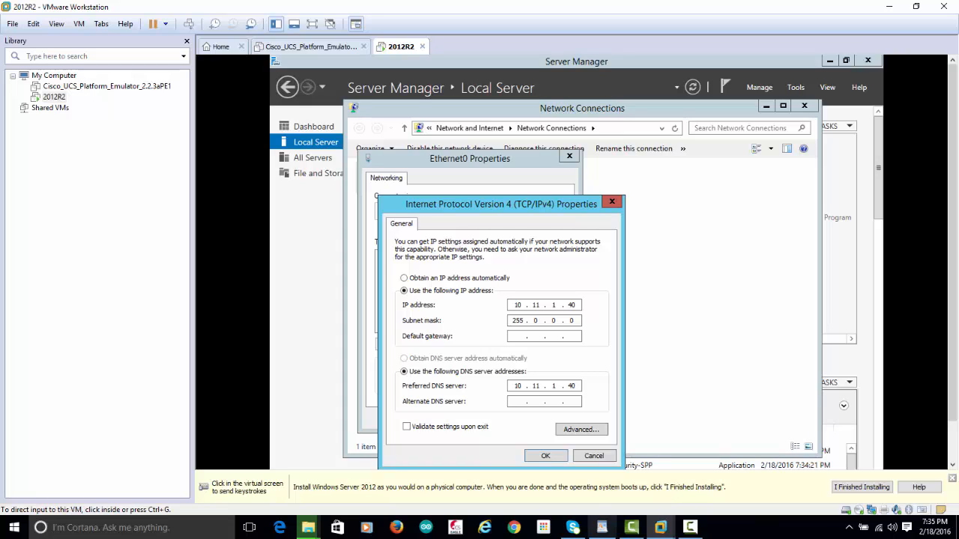
{"action": "left_click", "coordinate": [546, 457]}
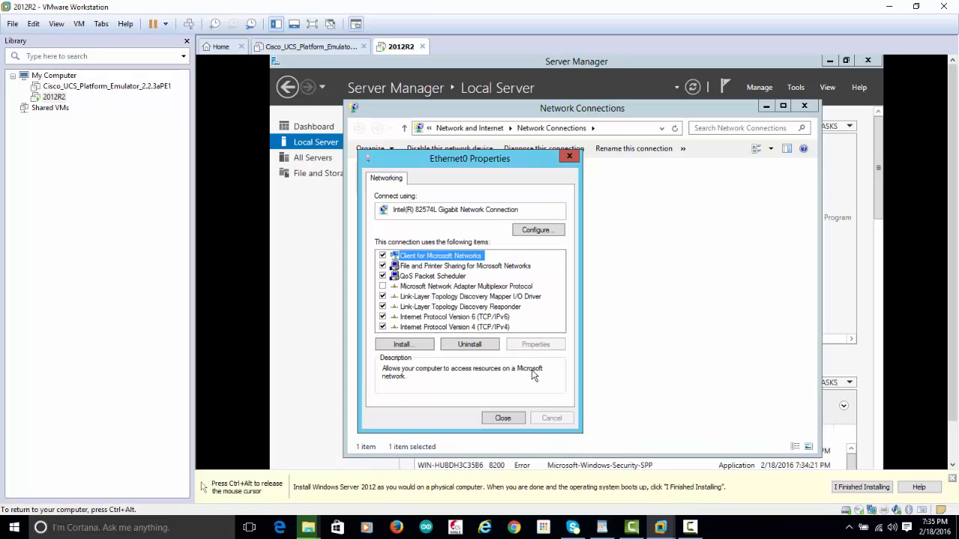
{"action": "left_click", "coordinate": [504, 418]}
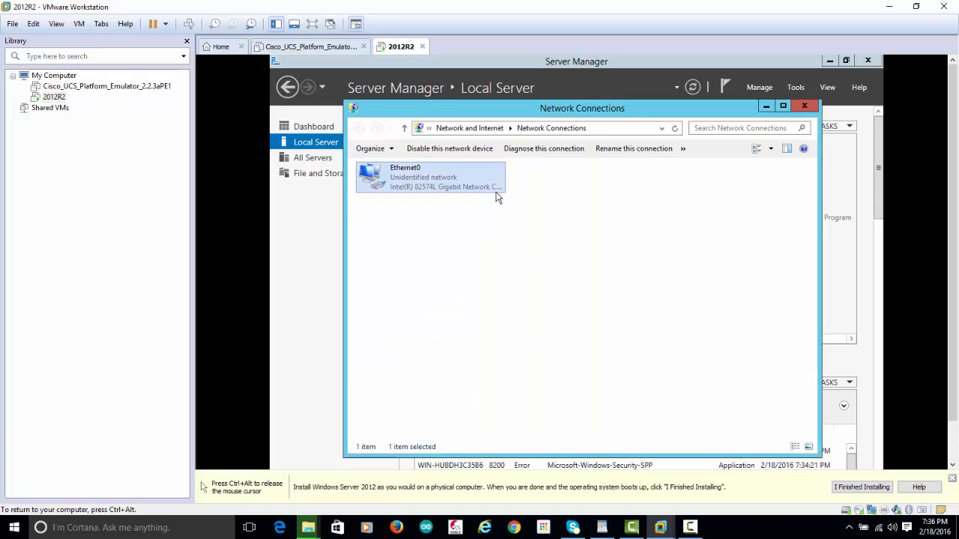
Close Network Connections and refresh the Local Server properties in Server Manager.
{"action": "left_click", "coordinate": [804, 106]}
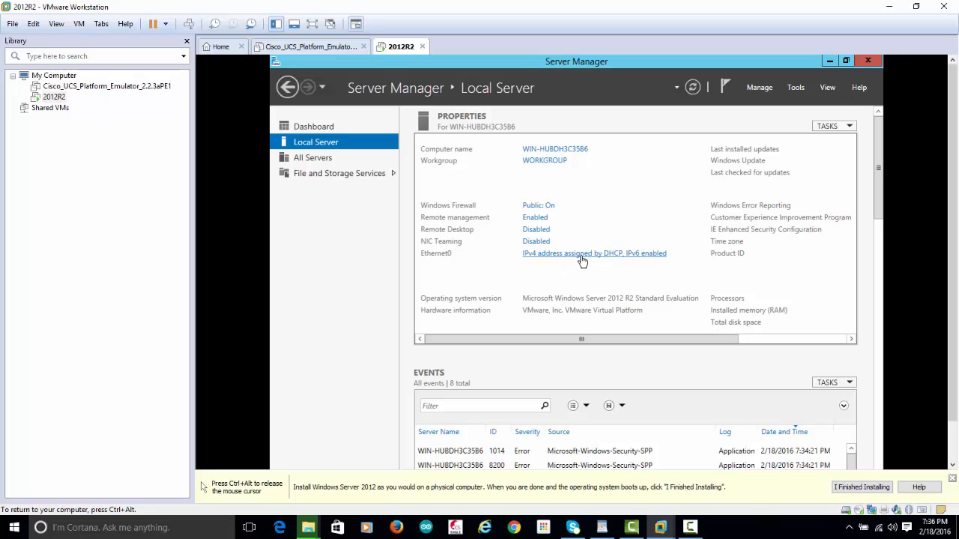
{"action": "left_click", "coordinate": [692, 87]}
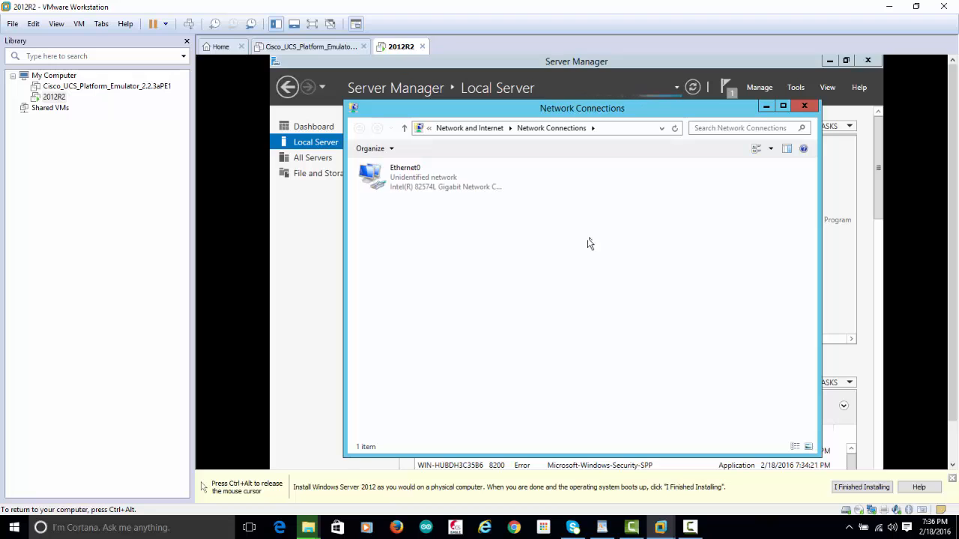
{"action": "left_click", "coordinate": [803, 106]}
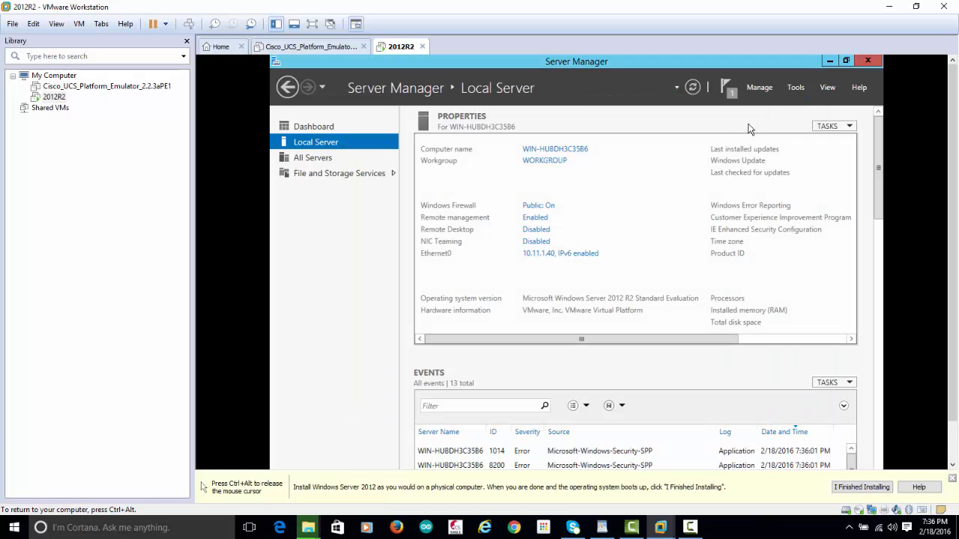
{"action": "left_click", "coordinate": [364, 126]}
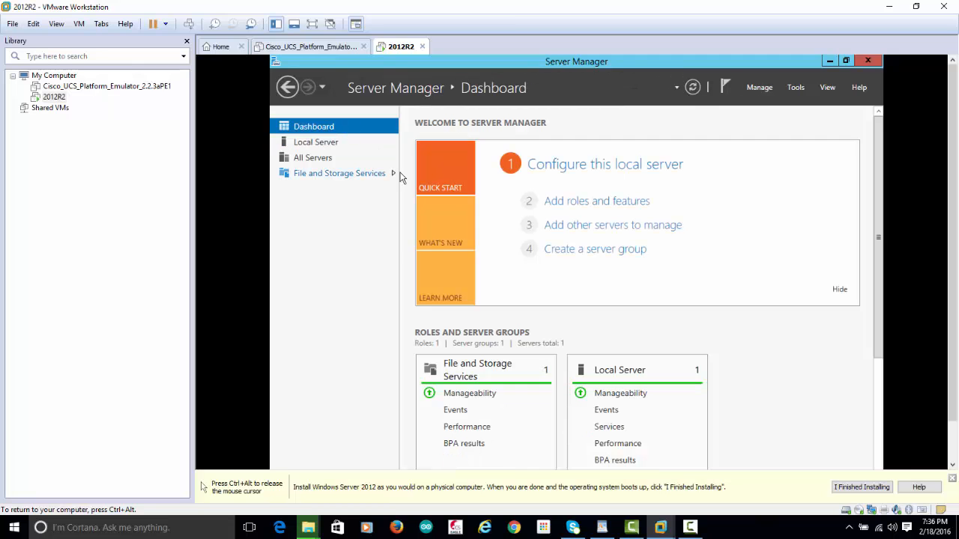
{"action": "left_click", "coordinate": [558, 205]}
{"action": "left_click", "coordinate": [607, 394]}
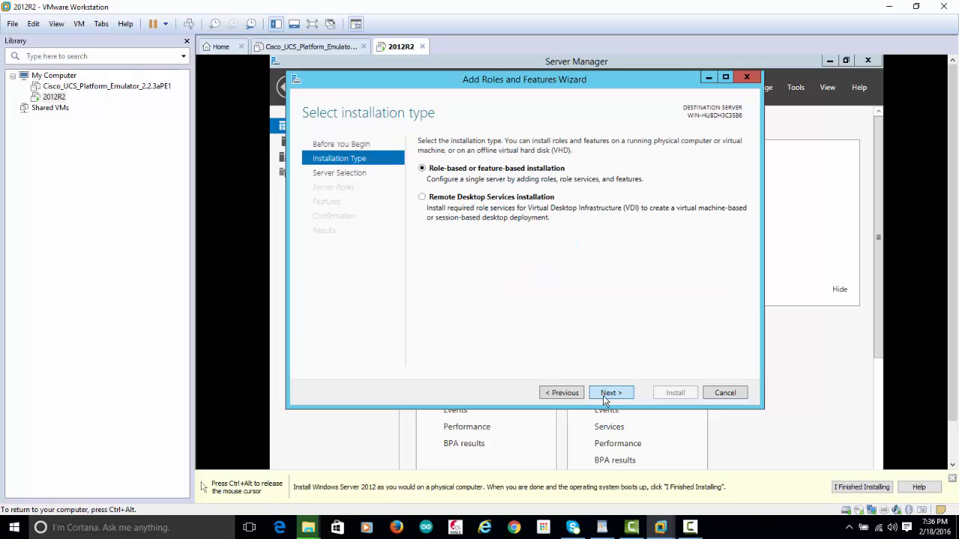
{"action": "left_click", "coordinate": [611, 397]}
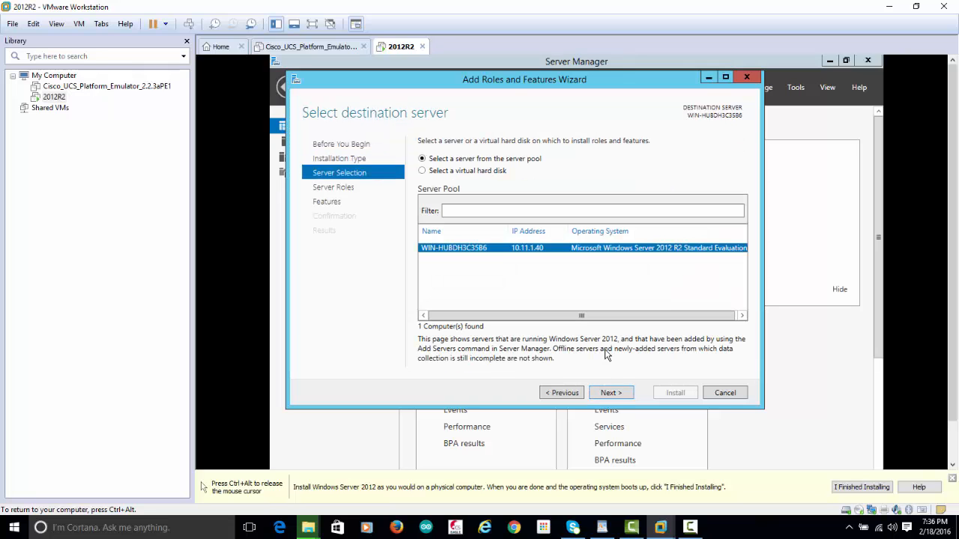
{"action": "left_click", "coordinate": [725, 392]}
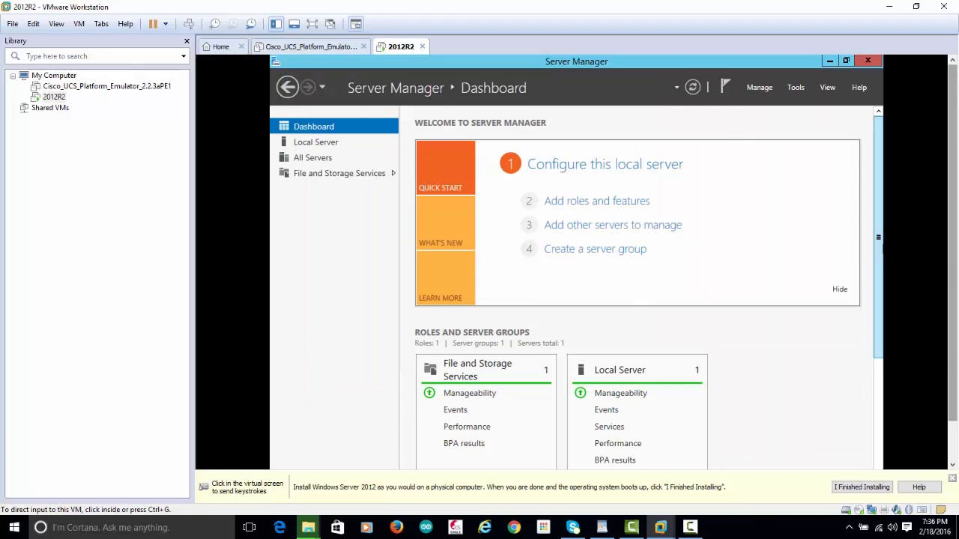
Restart the Windows Server guest to apply the new computer name, and release the mouse cursor to the host.
{"action": "left_click_drag", "start_coordinate": [952, 249], "coordinate": [952, 291]}
{"action": "left_click", "coordinate": [467, 405]}
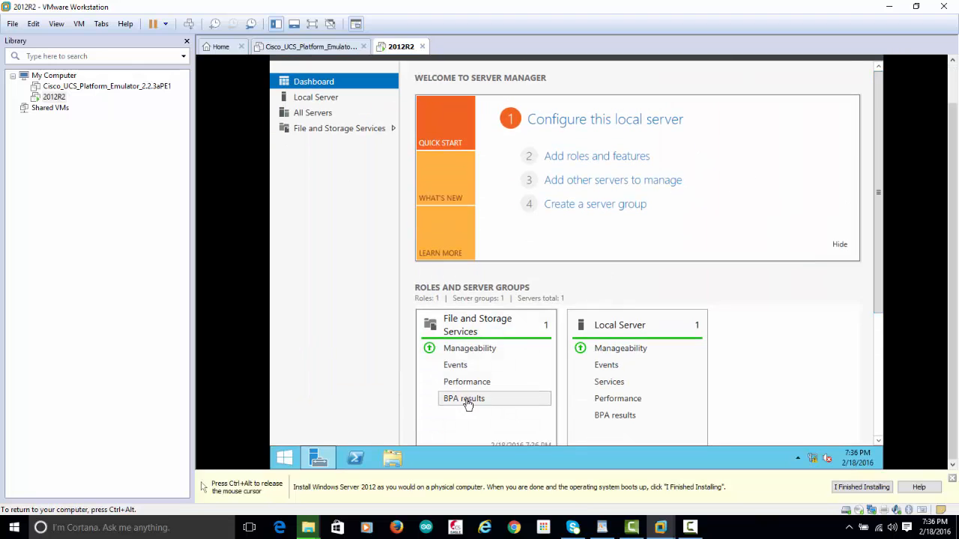
{"action": "right_click", "coordinate": [289, 460]}
{"action": "mouse_move", "coordinate": [359, 436]}
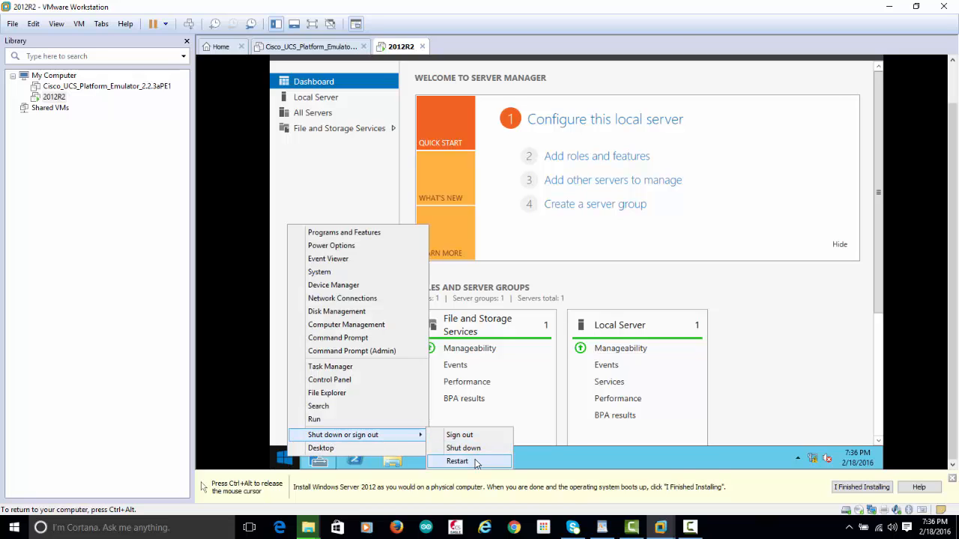
{"action": "left_click", "coordinate": [475, 462]}
{"action": "left_click", "coordinate": [465, 433]}
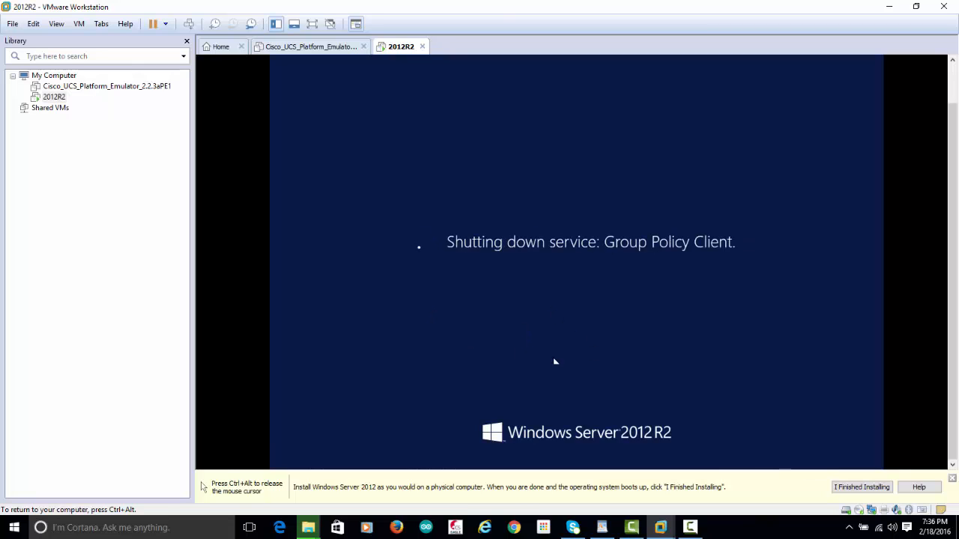
{"action": "key", "text": "ctrl+alt"}
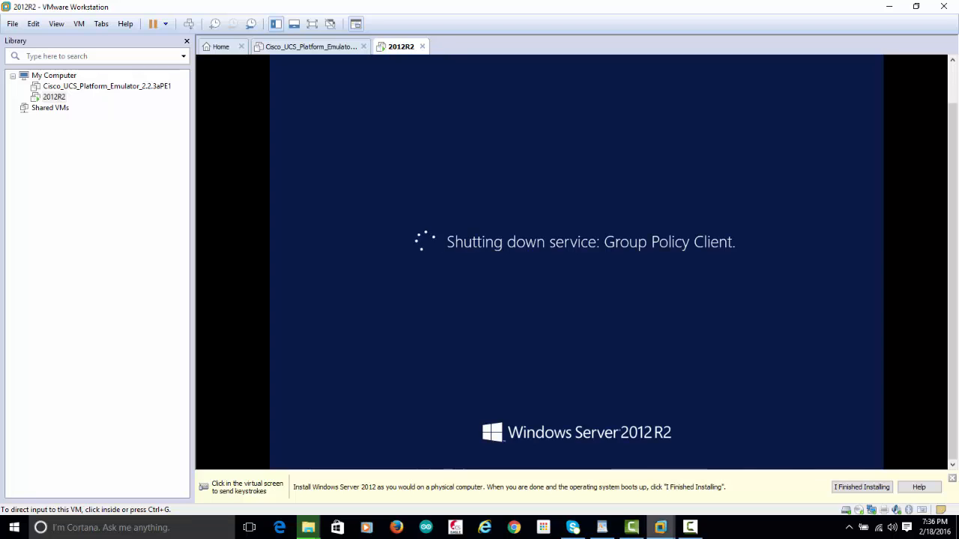
Return keyboard and mouse input to the 2012R2 virtual machine at its sign-in screen.
{"action": "key", "text": "alt+Tab"}
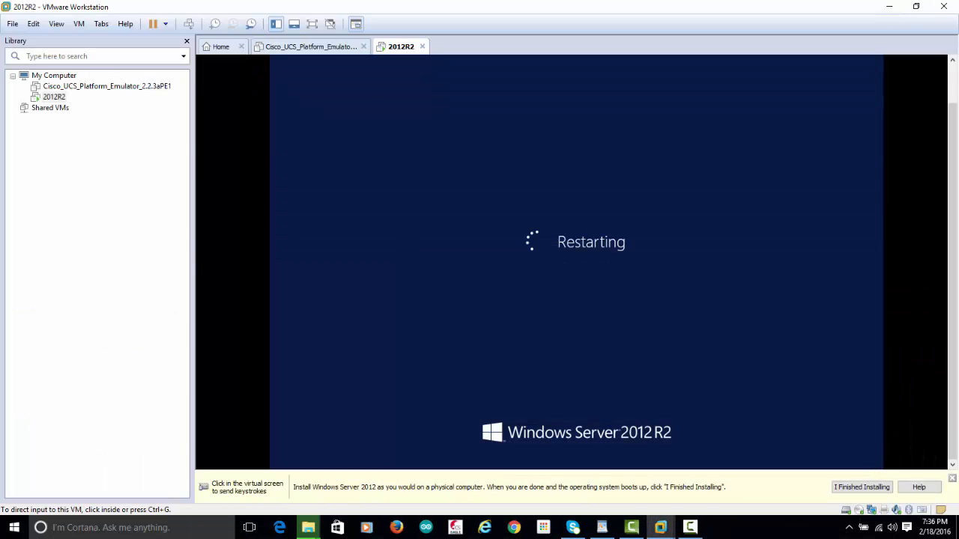
{"action": "key", "text": "alt+Tab"}
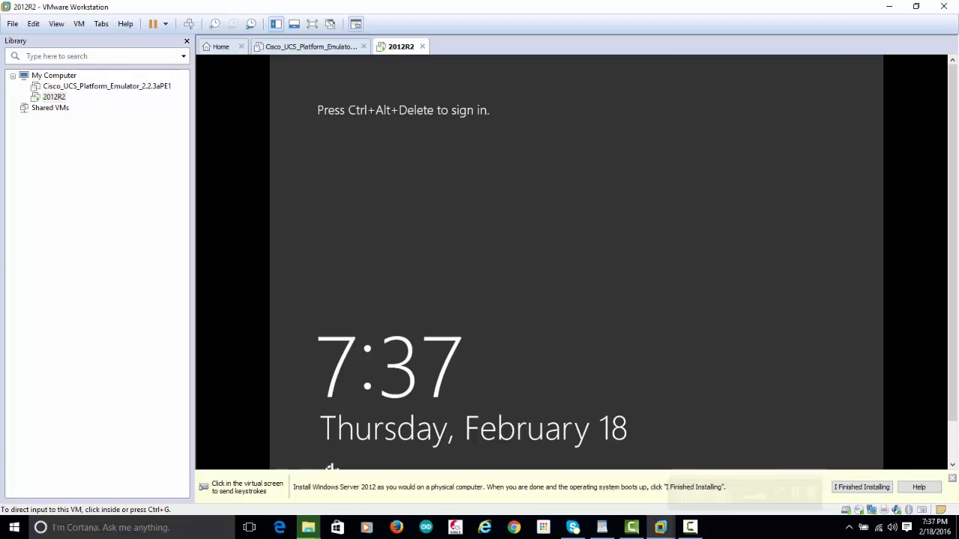
{"action": "left_click", "coordinate": [775, 326]}
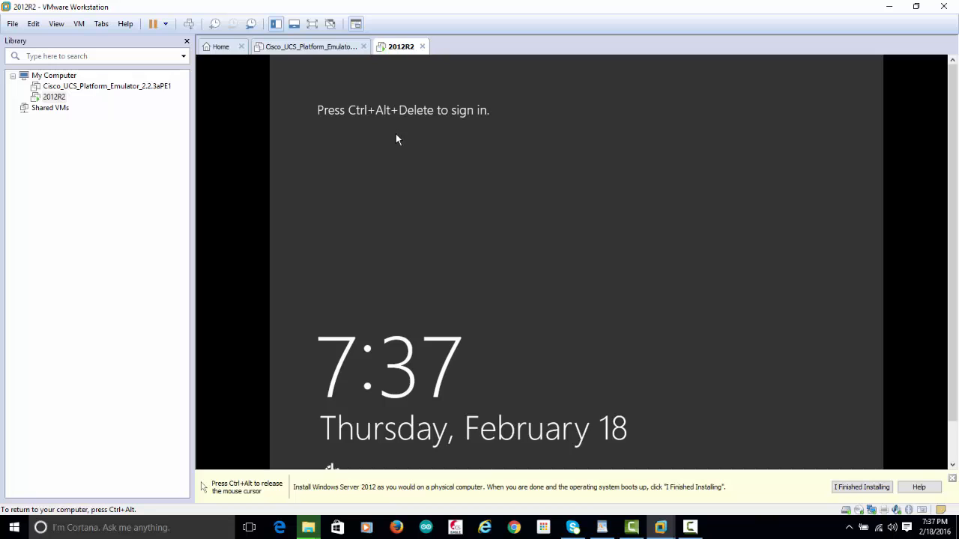
Sign in to the Windows Server guest as Administrator by entering the account password.
{"action": "key", "text": "ctrl+alt+Insert"}
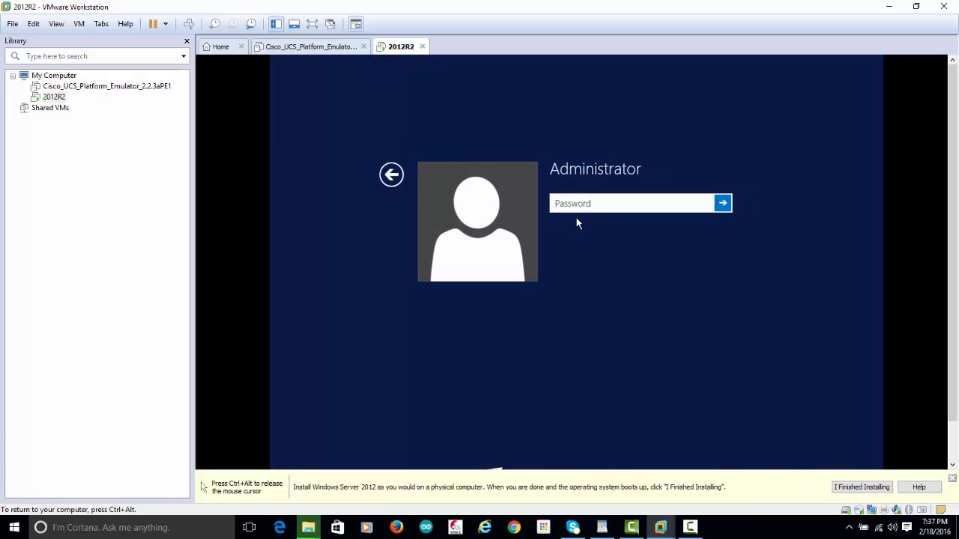
{"action": "type", "text": "••••••••"}
{"action": "key", "text": "Return"}
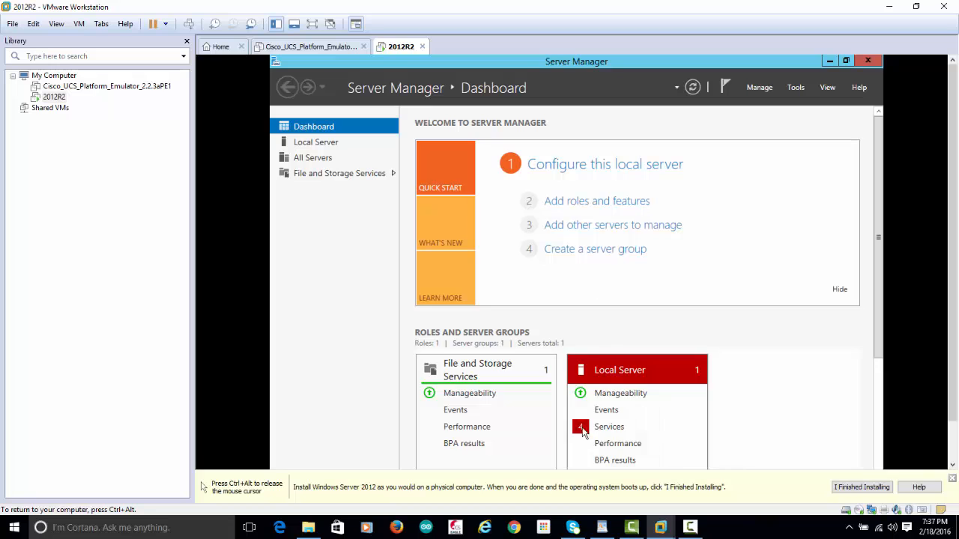
Start adding roles and features from the dashboard, keeping role-based installation and the default destination server, up to the server role selection.
{"action": "left_click", "coordinate": [580, 202]}
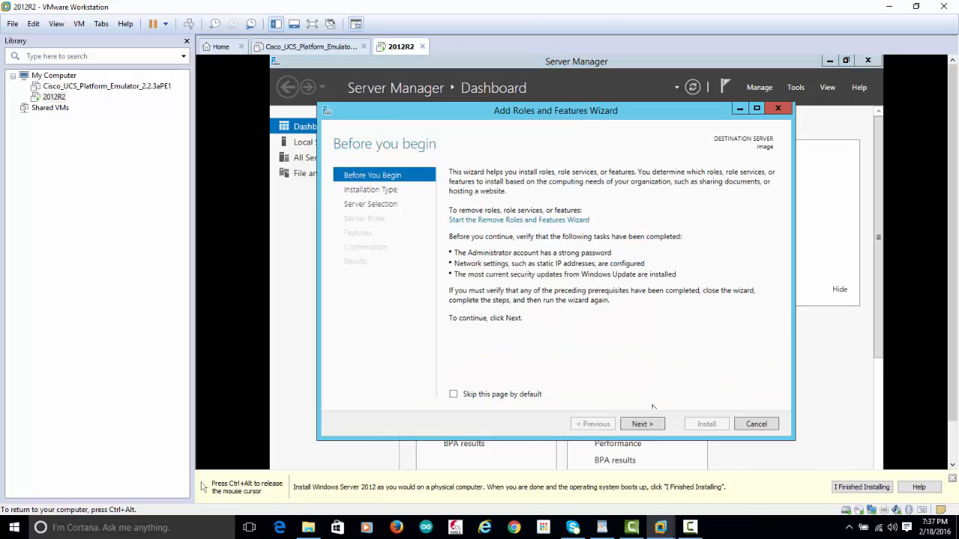
{"action": "left_click", "coordinate": [642, 426]}
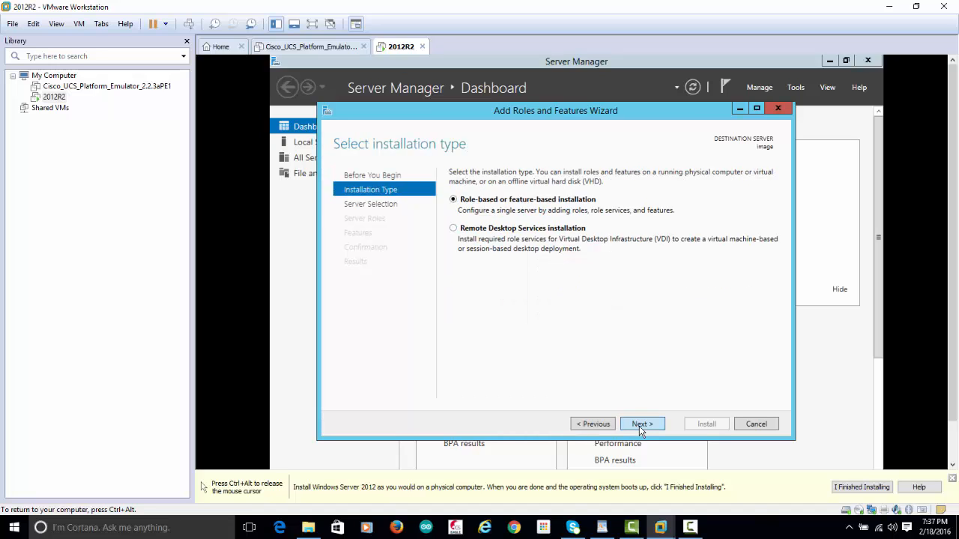
{"action": "left_click", "coordinate": [643, 424]}
{"action": "left_click", "coordinate": [643, 424]}
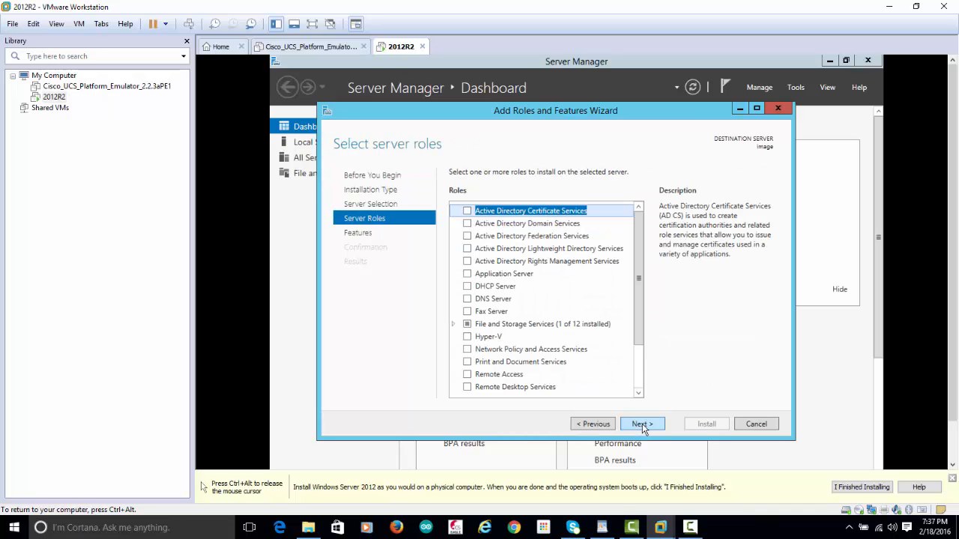
Select the DNS Server role and add its required features, including the management tools.
{"action": "left_click", "coordinate": [468, 301]}
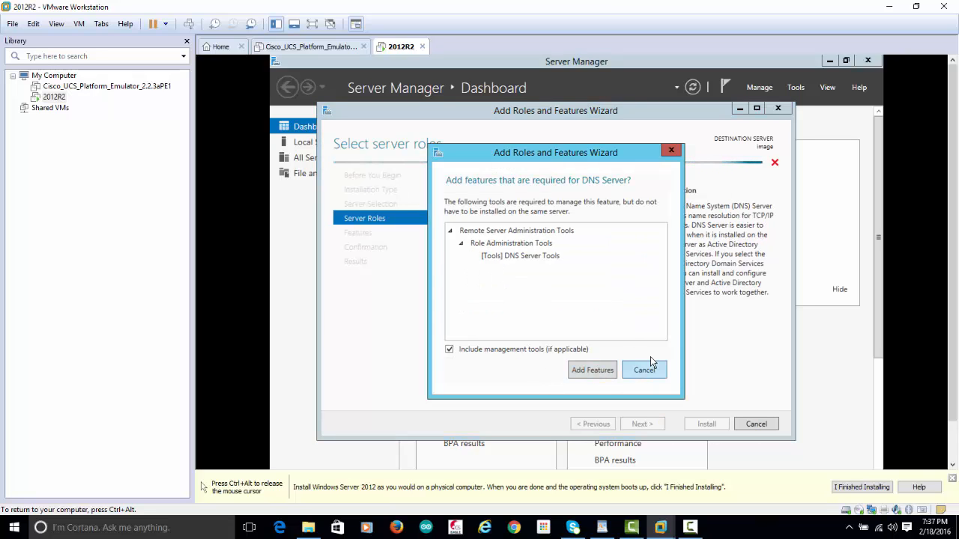
{"action": "left_click", "coordinate": [670, 152]}
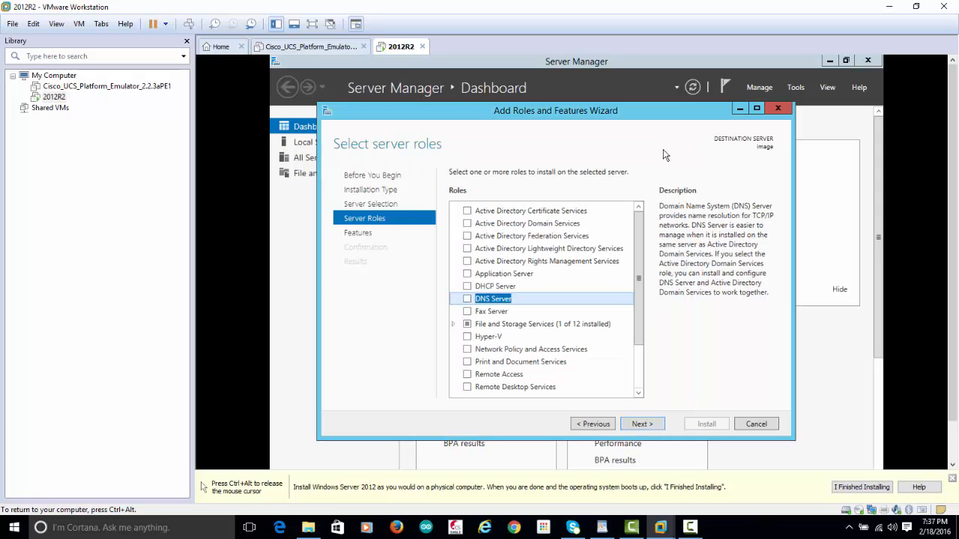
{"action": "left_click", "coordinate": [466, 304]}
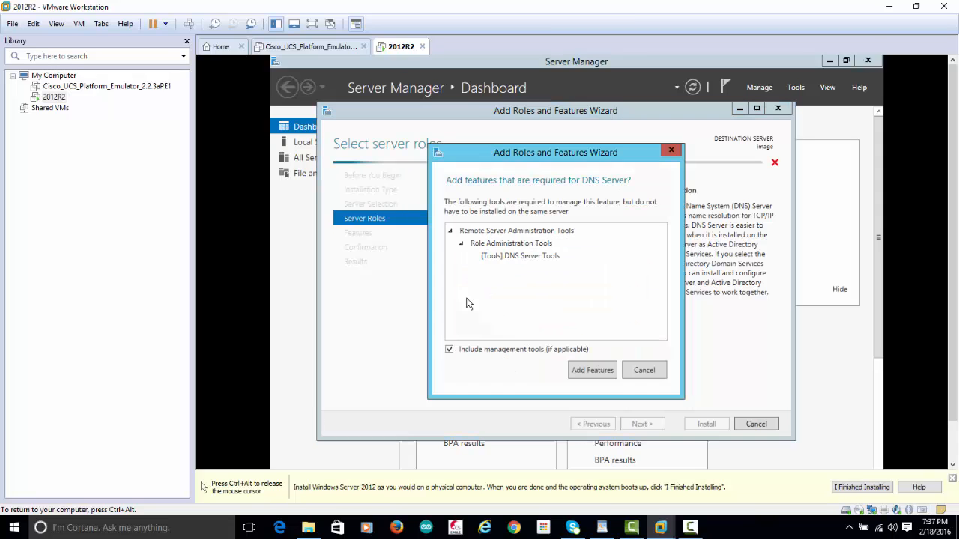
{"action": "left_click", "coordinate": [592, 370]}
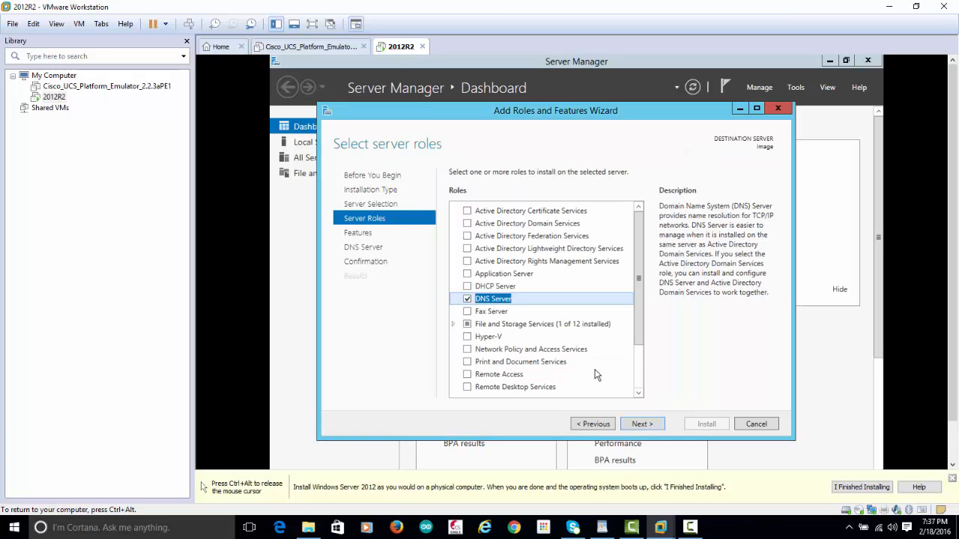
Keep the default features, allow the destination server to restart automatically if required, and install the DNS Server role.
{"action": "left_click", "coordinate": [646, 424]}
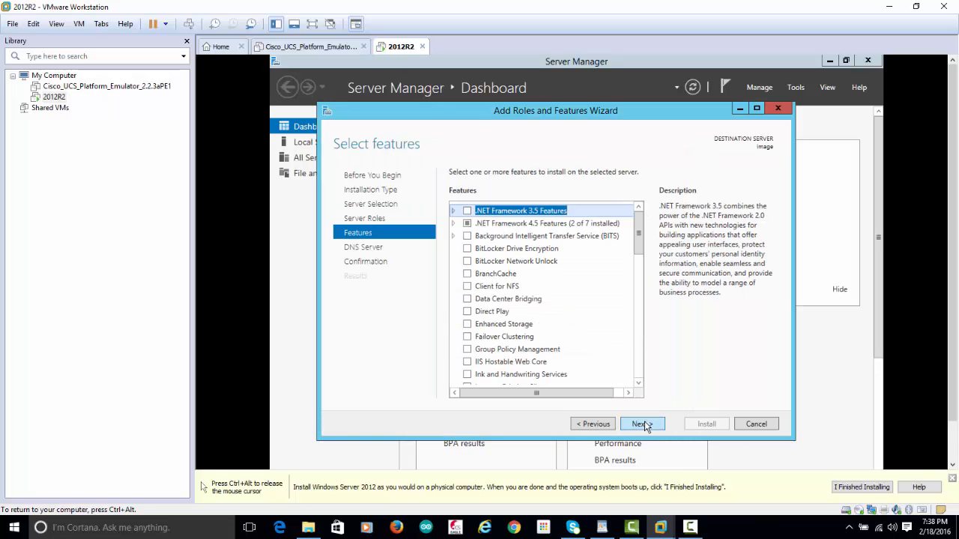
{"action": "left_click", "coordinate": [643, 424]}
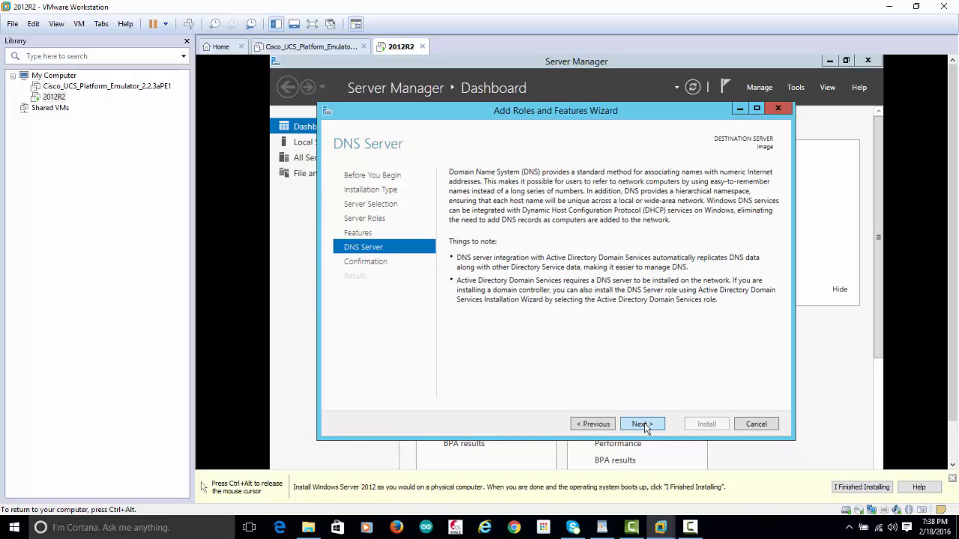
{"action": "left_click", "coordinate": [645, 426]}
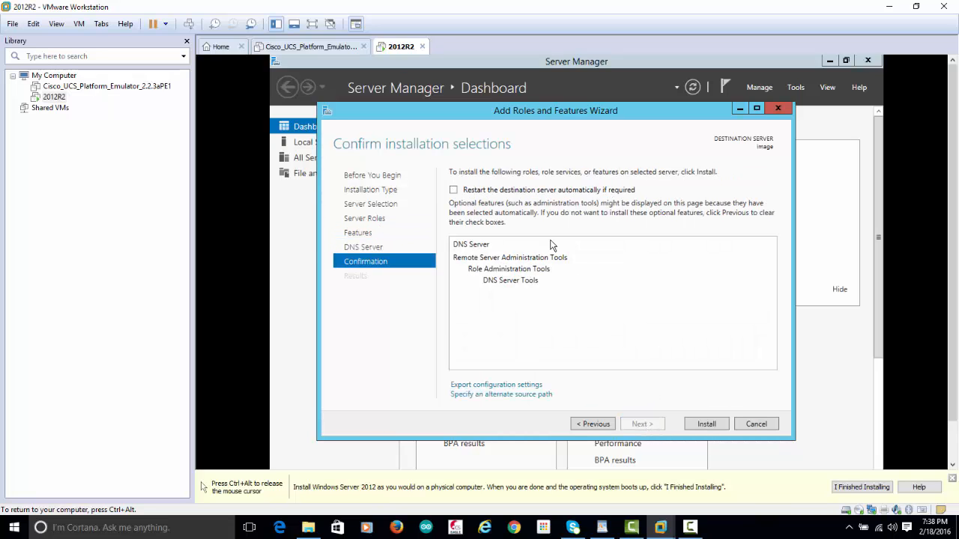
{"action": "left_click", "coordinate": [526, 191]}
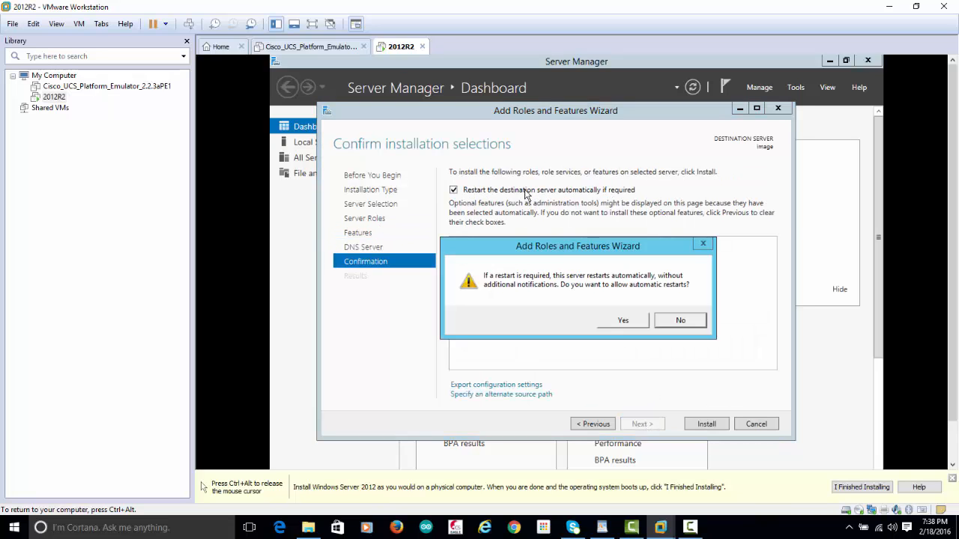
{"action": "left_click", "coordinate": [622, 320]}
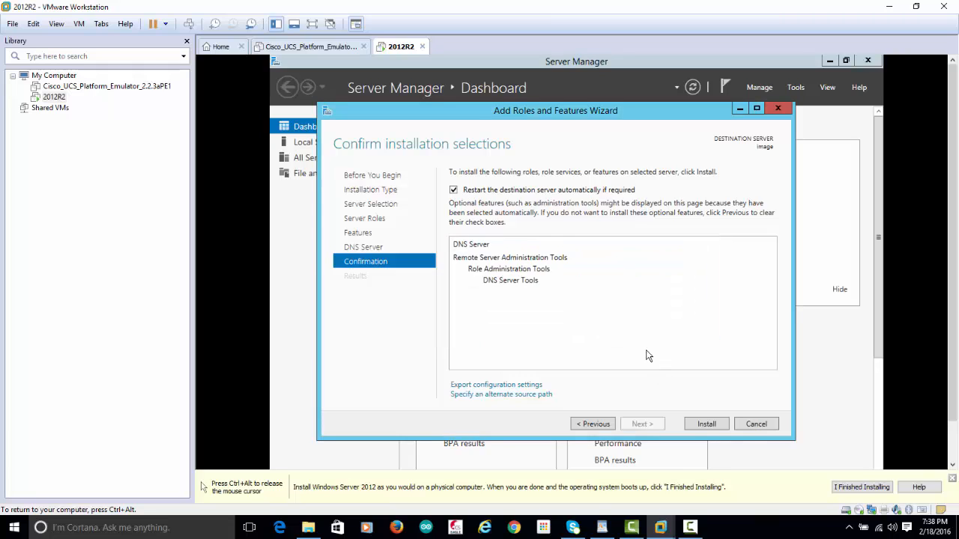
{"action": "left_click", "coordinate": [702, 423]}
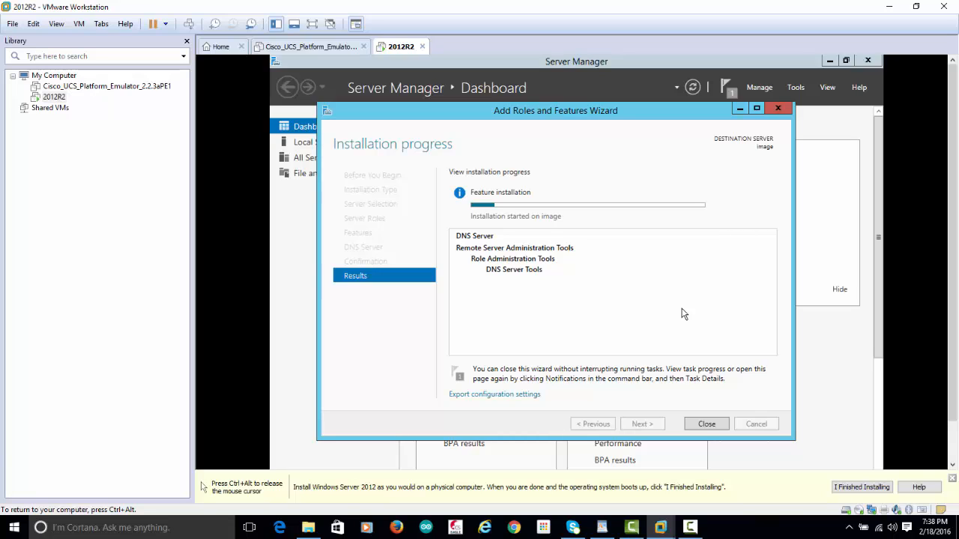
{"action": "key", "text": "ctrl+alt"}
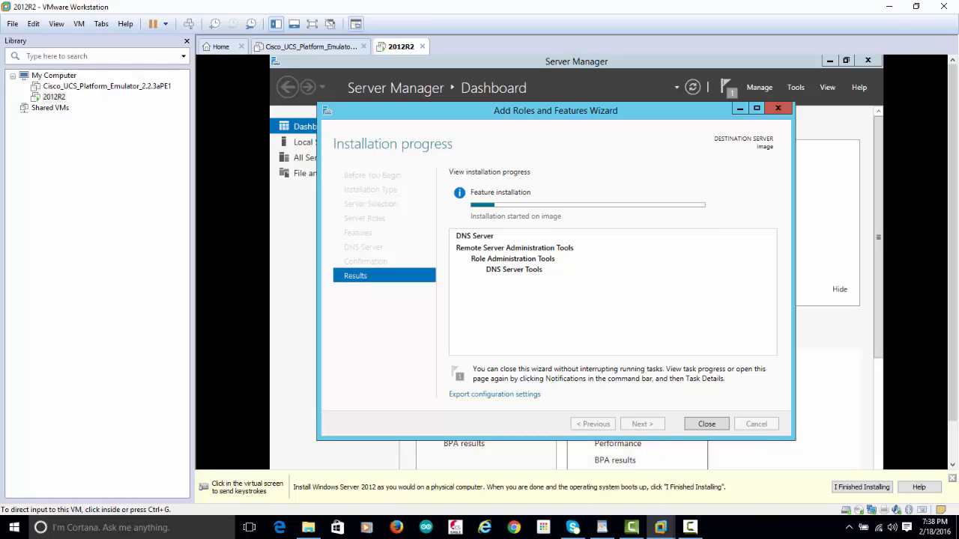
{"action": "left_click", "coordinate": [690, 528]}
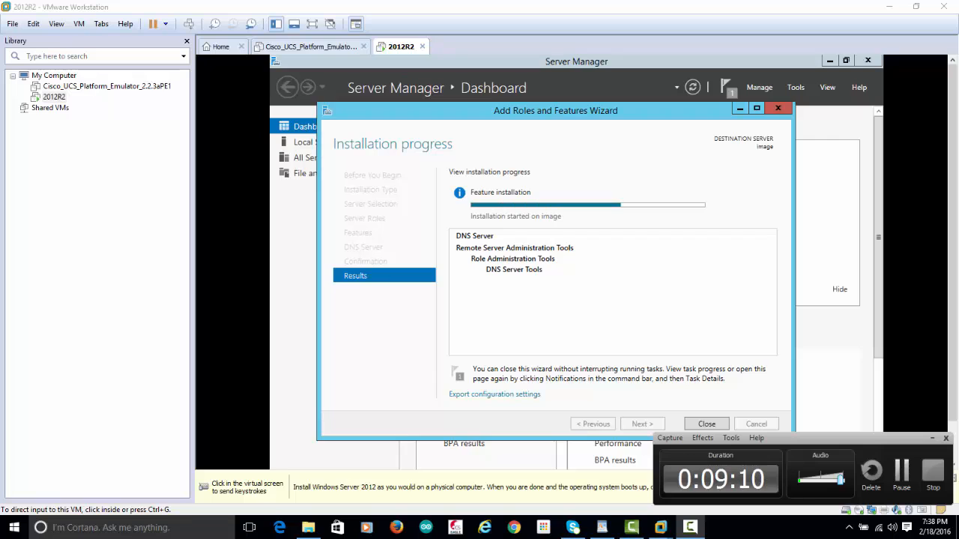
{"action": "left_click", "coordinate": [716, 431]}
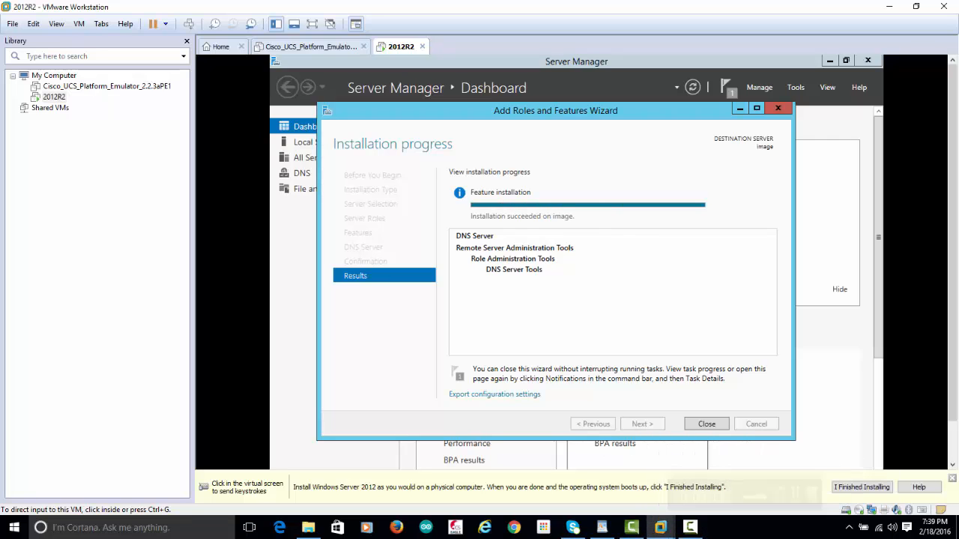
Close the Add Roles and Features Wizard and dismiss the feature installation notification in Server Manager.
{"action": "left_click", "coordinate": [705, 424]}
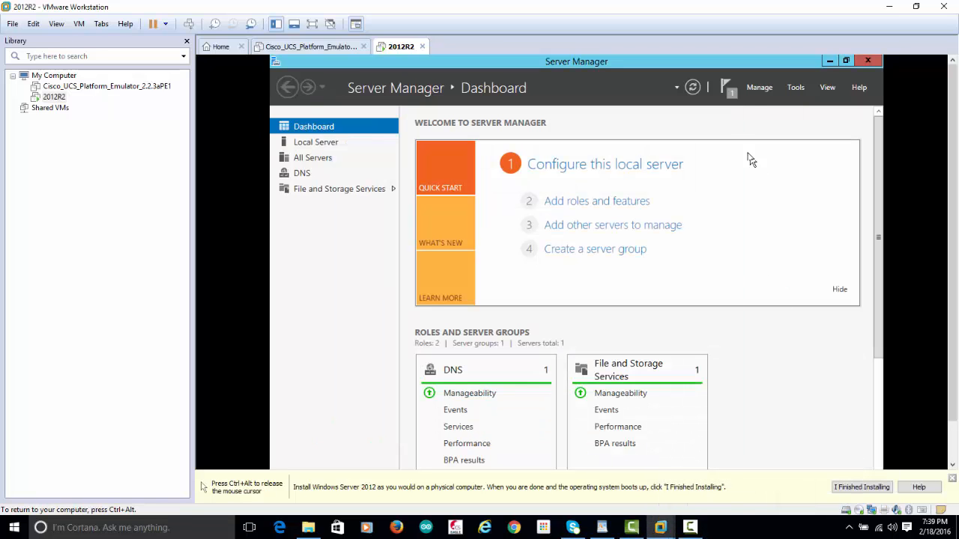
{"action": "left_click", "coordinate": [726, 88]}
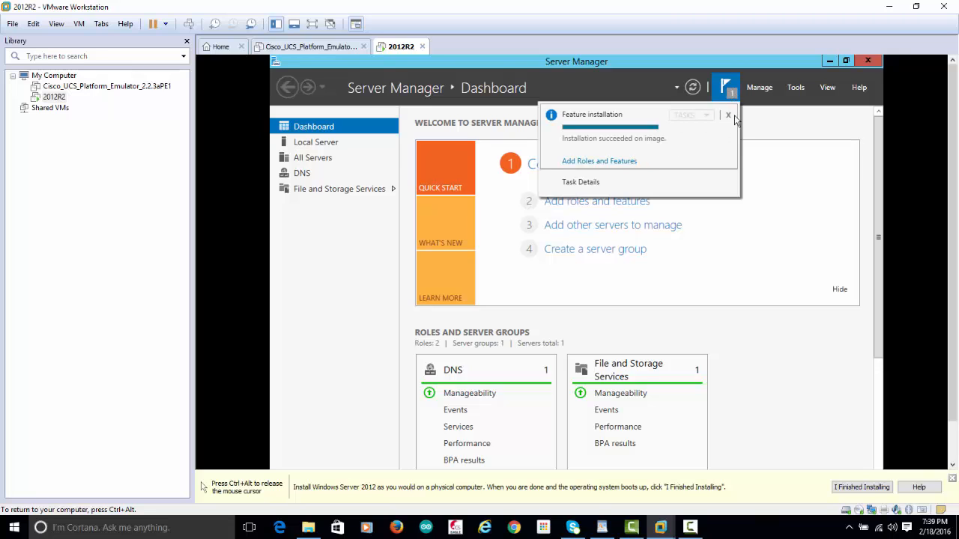
{"action": "left_click", "coordinate": [728, 116]}
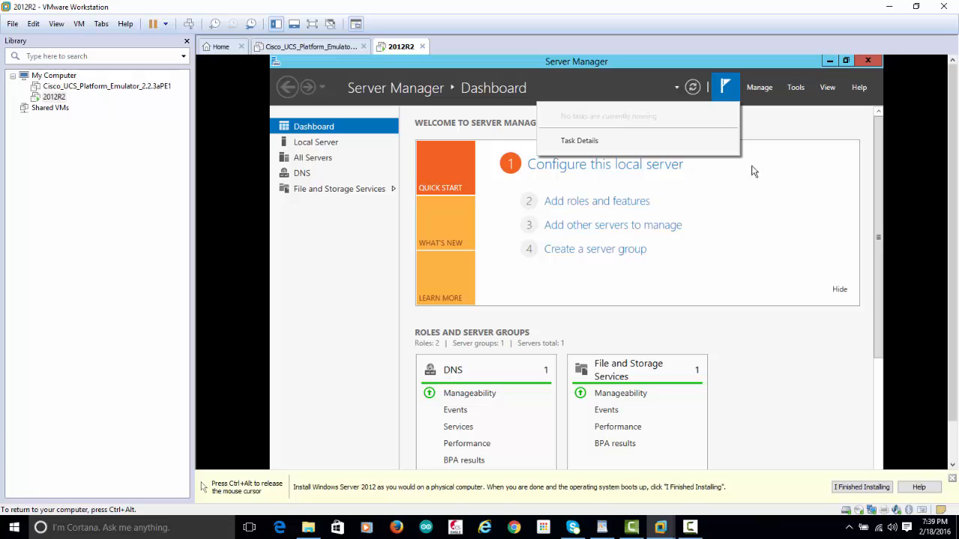
{"action": "left_click", "coordinate": [642, 59]}
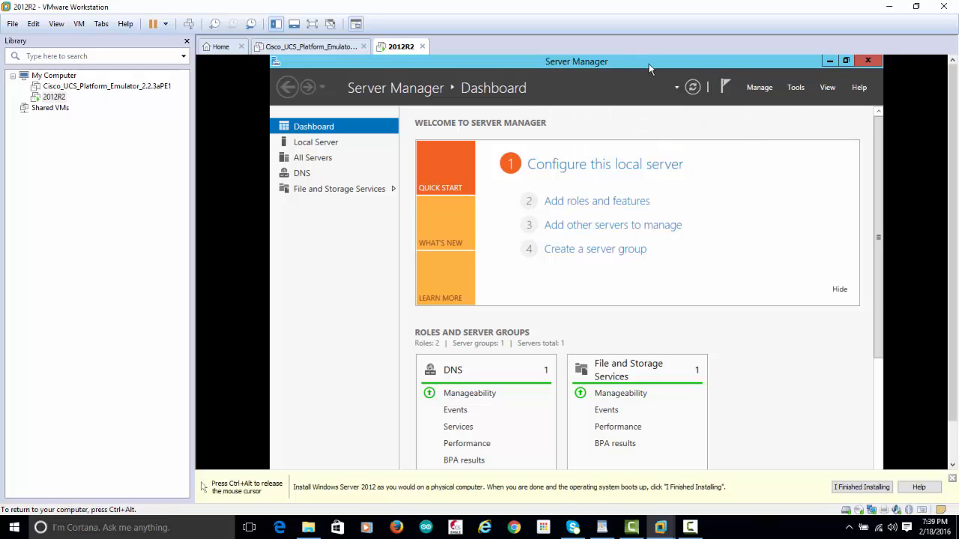
View the Local Server properties and look over the available management commands and administrative tools.
{"action": "left_click", "coordinate": [759, 88]}
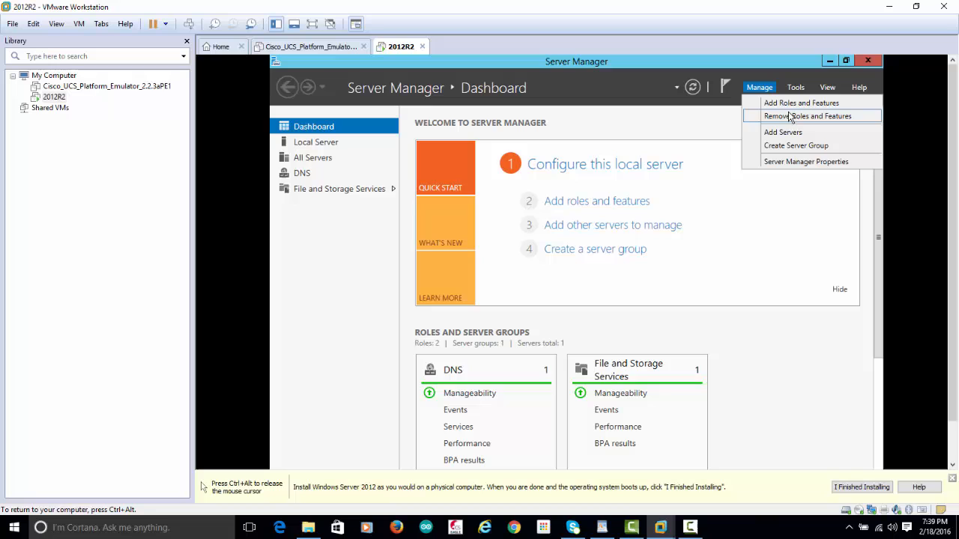
{"action": "left_click", "coordinate": [336, 141]}
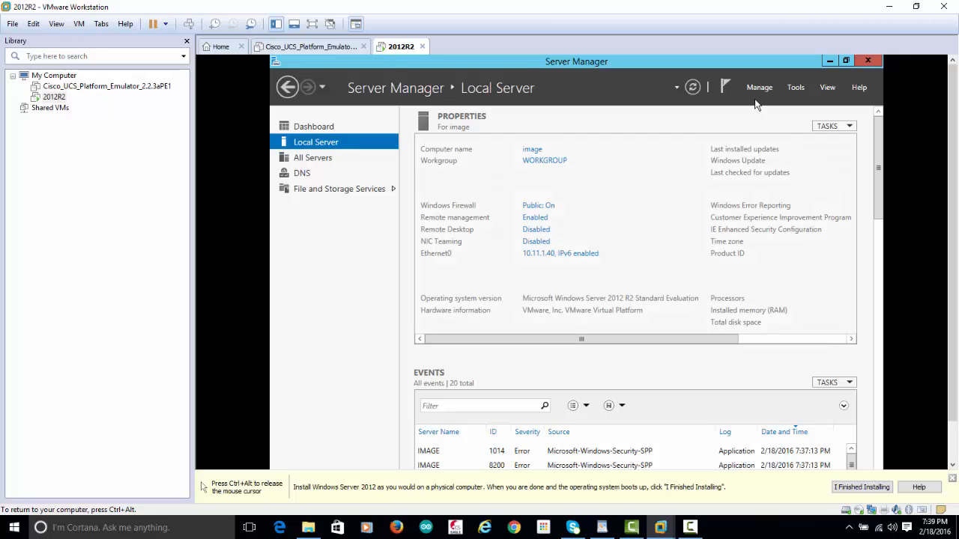
{"action": "left_click", "coordinate": [795, 89]}
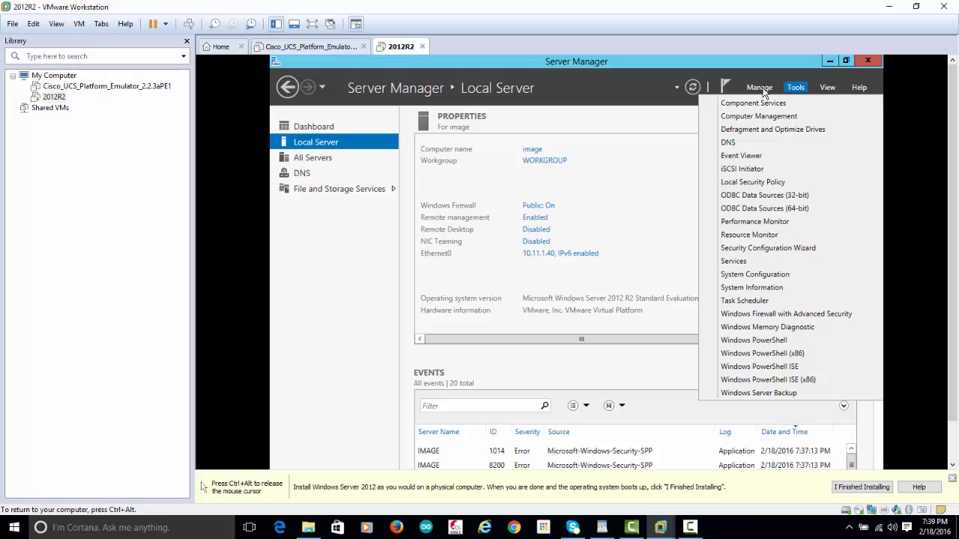
Start another Add Roles and Features Wizard with role-based installation on the default server and proceed to the server role selection.
{"action": "left_click", "coordinate": [764, 87]}
{"action": "left_click", "coordinate": [777, 104]}
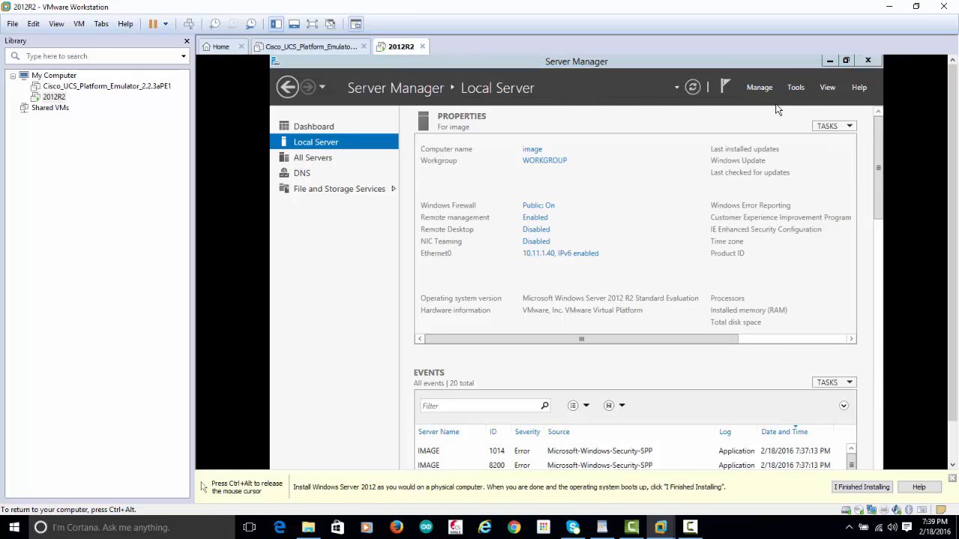
{"action": "left_click", "coordinate": [629, 396]}
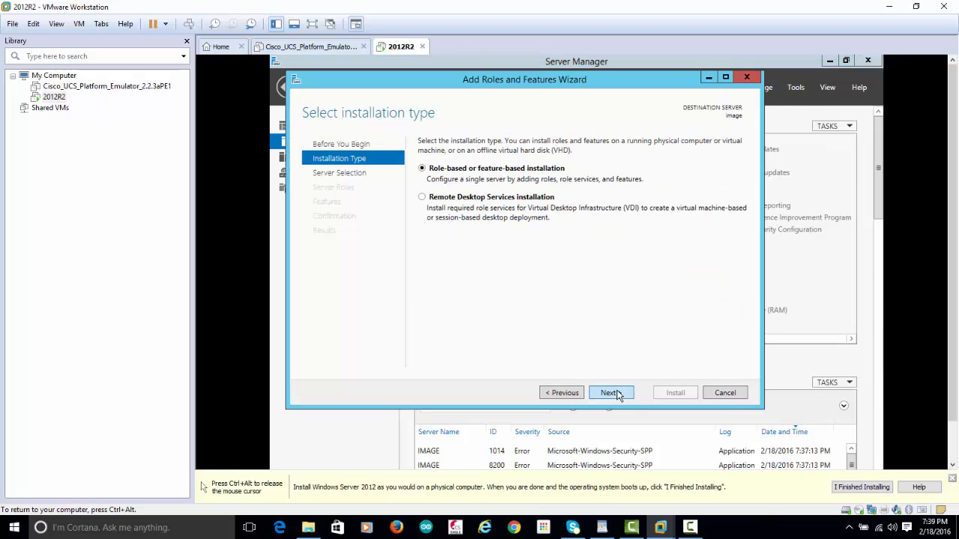
{"action": "left_click", "coordinate": [614, 394]}
{"action": "left_click", "coordinate": [616, 393]}
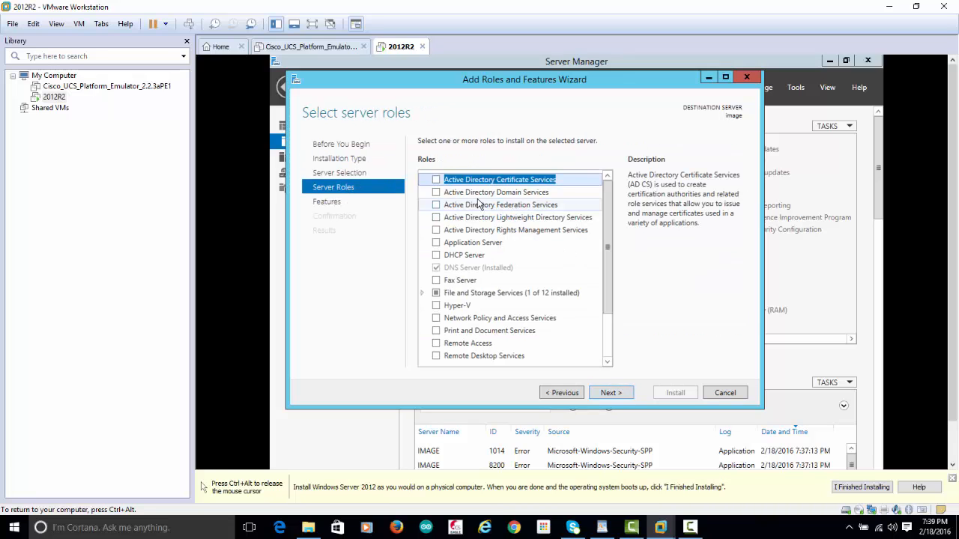
Select the Active Directory Domain Services role and add its required features.
{"action": "left_click", "coordinate": [433, 194]}
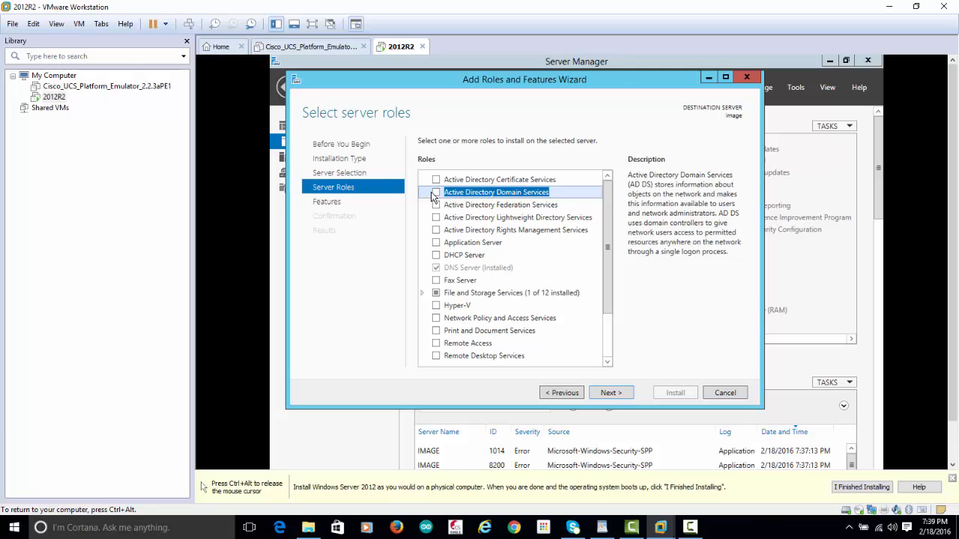
{"action": "left_click", "coordinate": [435, 194]}
{"action": "left_click", "coordinate": [565, 346]}
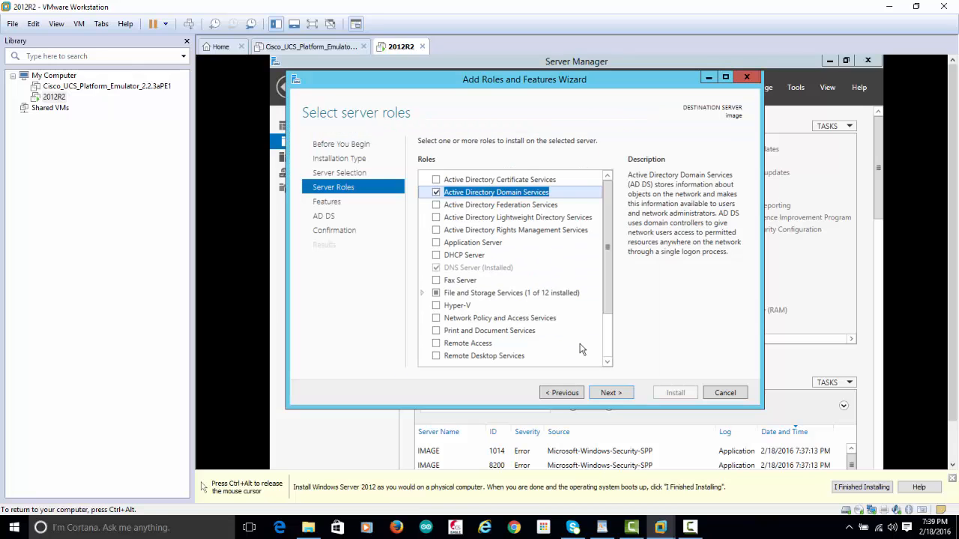
Keep the preselected features and install Active Directory Domain Services without enabling automatic restart.
{"action": "left_click", "coordinate": [616, 394]}
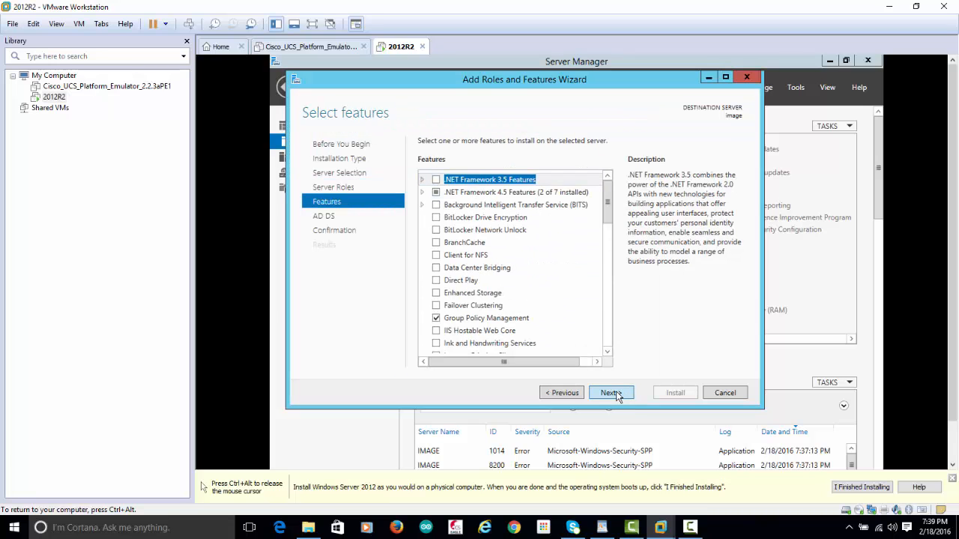
{"action": "left_click", "coordinate": [611, 393]}
{"action": "left_click", "coordinate": [610, 393]}
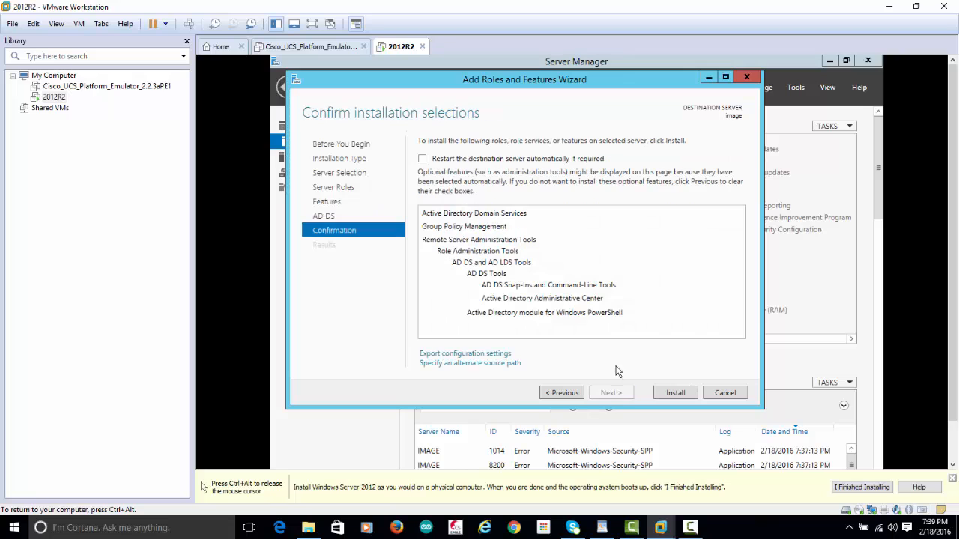
{"action": "left_click", "coordinate": [678, 391]}
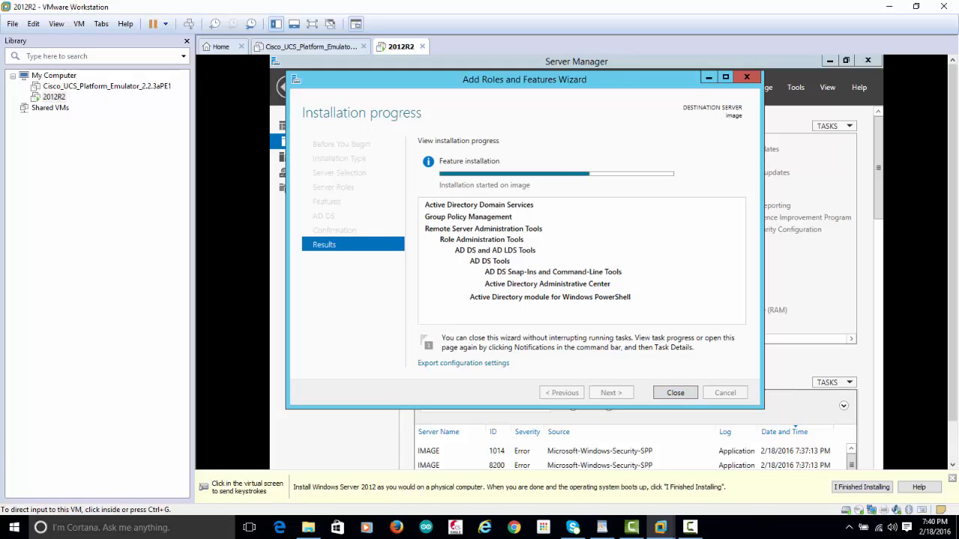
{"action": "mouse_move", "coordinate": [690, 527]}
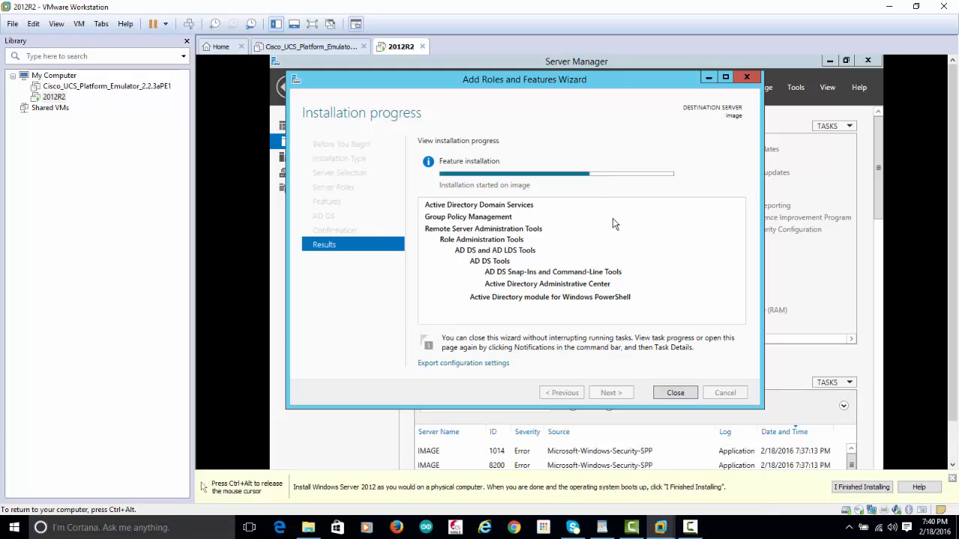
{"action": "left_click", "coordinate": [690, 527]}
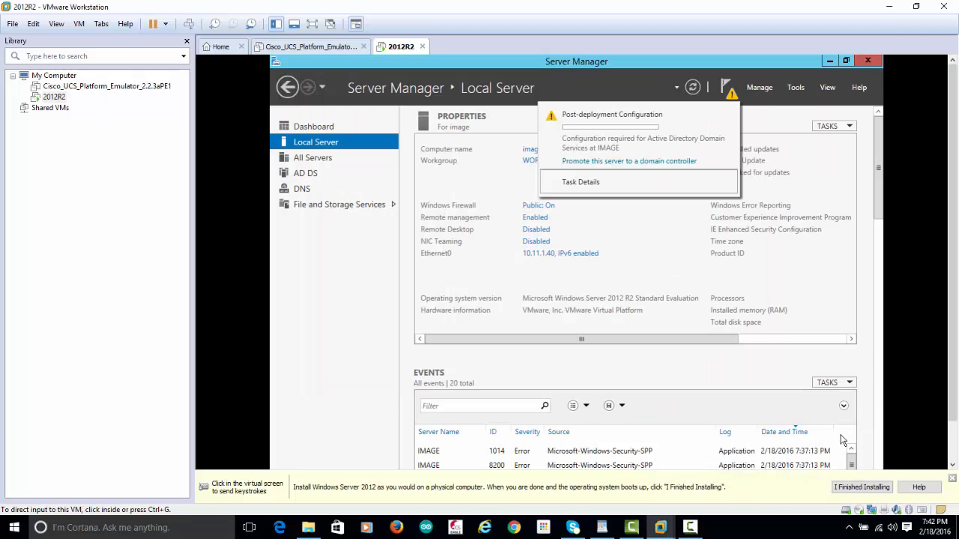
Start promoting the server to a domain controller by adding a new forest with root domain name deltacampus.prv.
{"action": "left_click", "coordinate": [671, 162]}
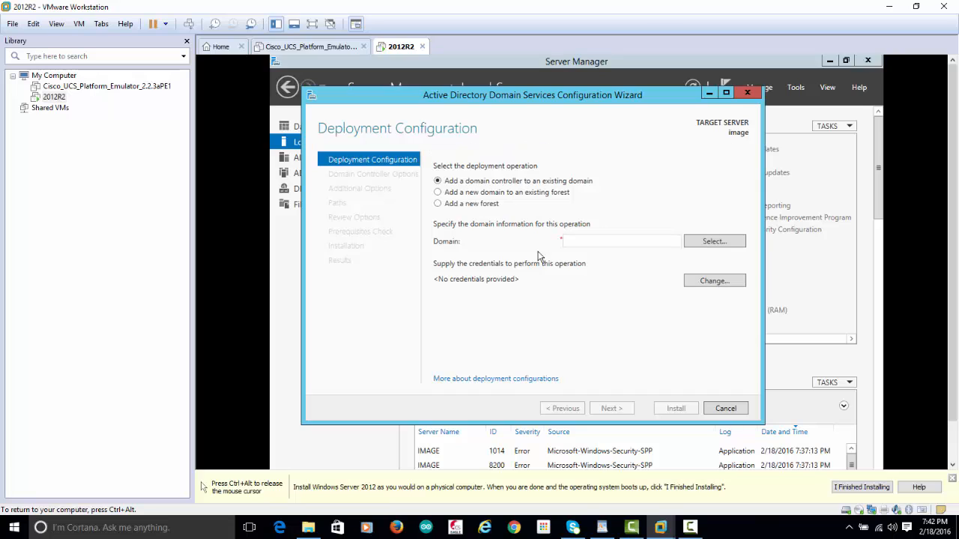
{"action": "left_click", "coordinate": [479, 208]}
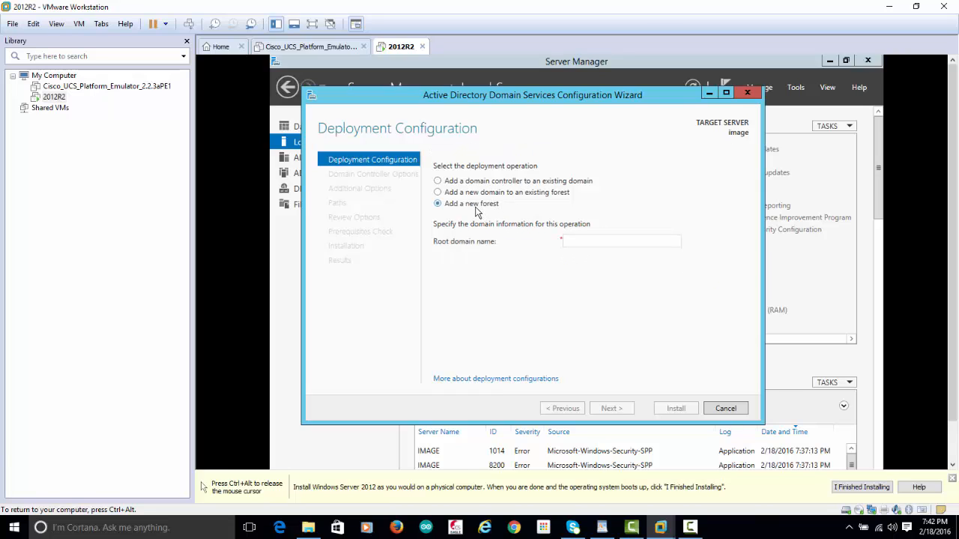
{"action": "left_click", "coordinate": [582, 242]}
{"action": "type", "text": "camp"}
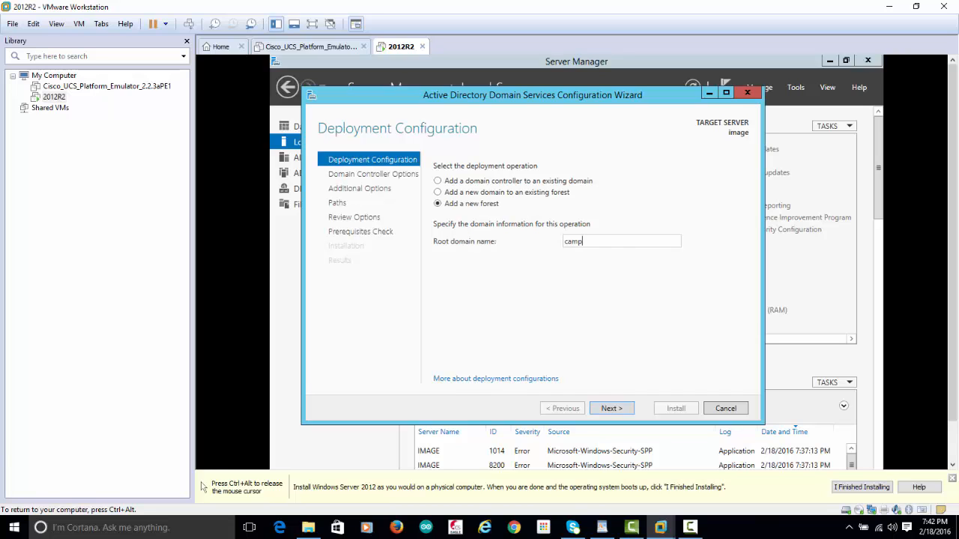
{"action": "key", "text": "BackSpace"}
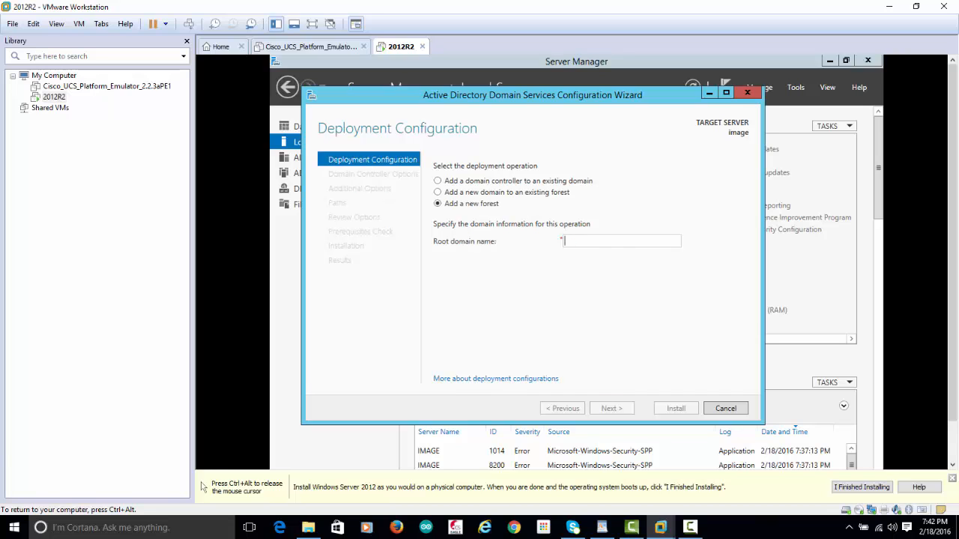
{"action": "type", "text": "delta"}
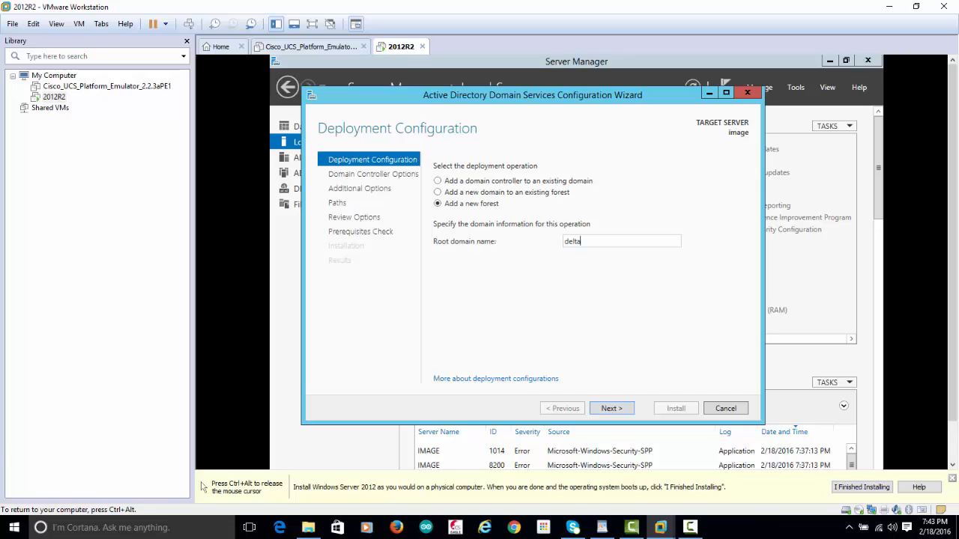
{"action": "type", "text": "camp"}
{"action": "key", "text": "ctrl+alt"}
{"action": "left_click", "coordinate": [690, 528]}
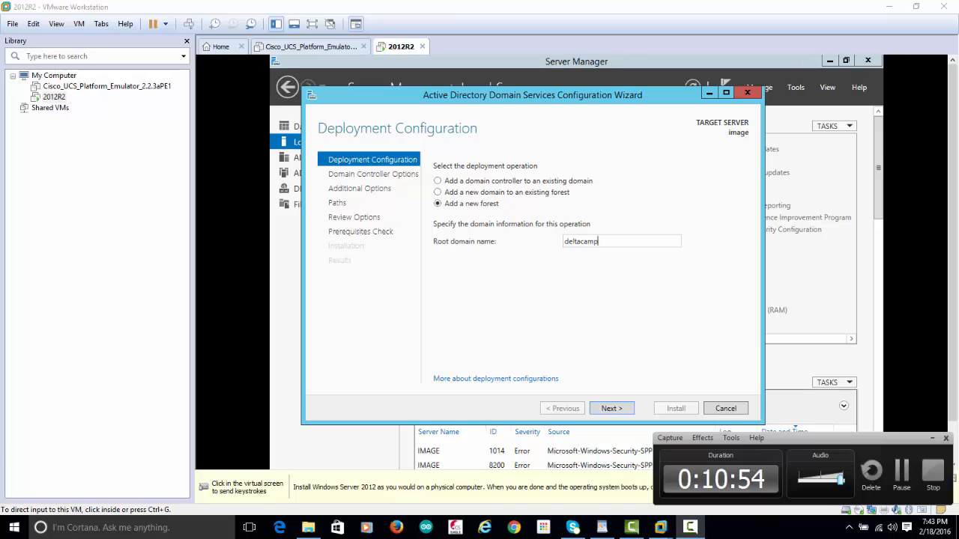
{"action": "left_click", "coordinate": [797, 383]}
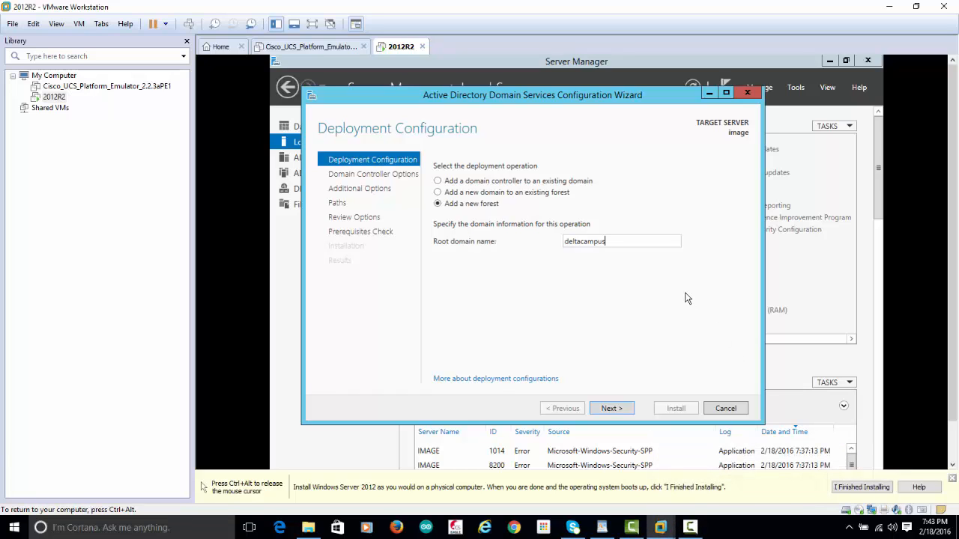
{"action": "type", "text": "pri"}
{"action": "left_click", "coordinate": [612, 409]}
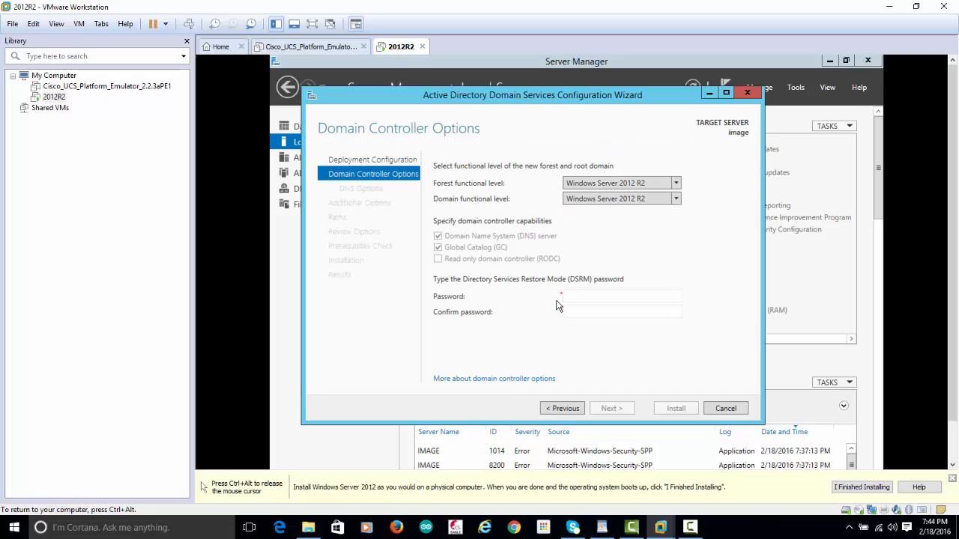
Enter and confirm the Directory Services Restore Mode password, keeping the Windows Server 2012 R2 functional levels.
{"action": "left_click", "coordinate": [598, 298]}
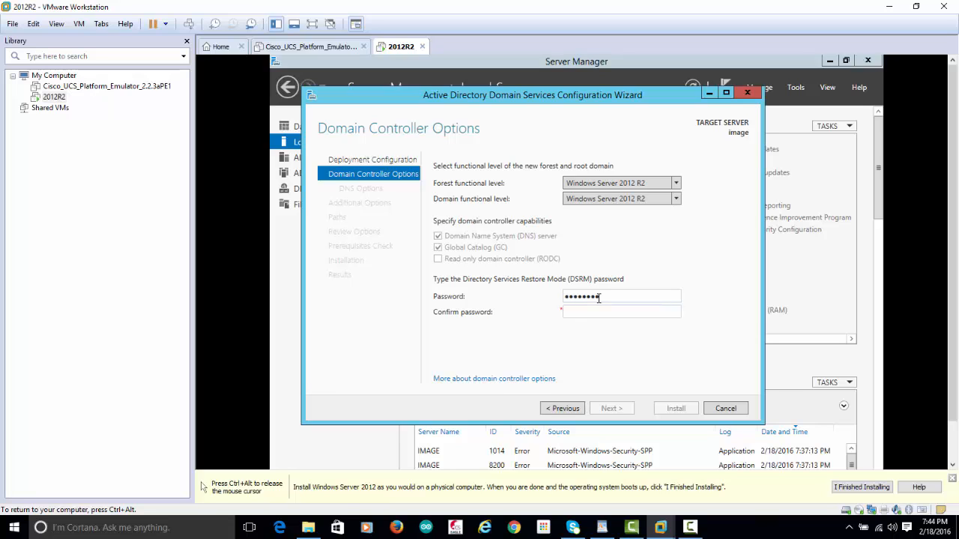
{"action": "key", "text": "Tab"}
{"action": "type", "text": "P•••••••"}
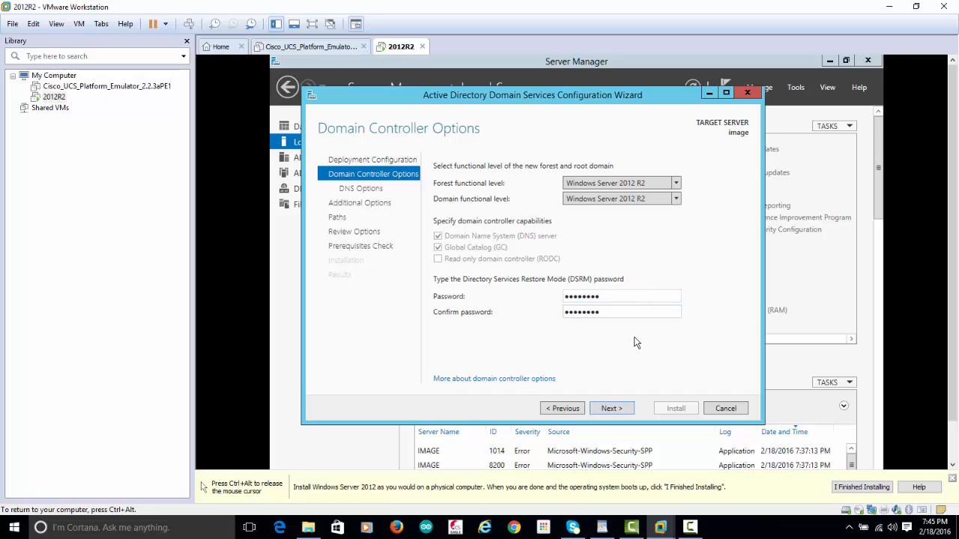
{"action": "left_click", "coordinate": [610, 408]}
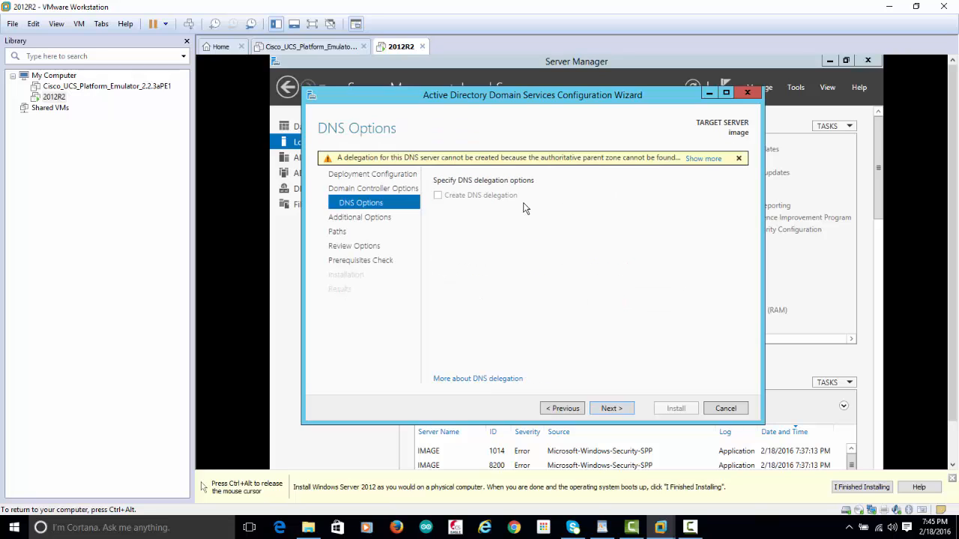
Accept the default DNS options, NetBIOS domain name and AD DS folder paths, and proceed through the review to the prerequisites check.
{"action": "left_click", "coordinate": [610, 408]}
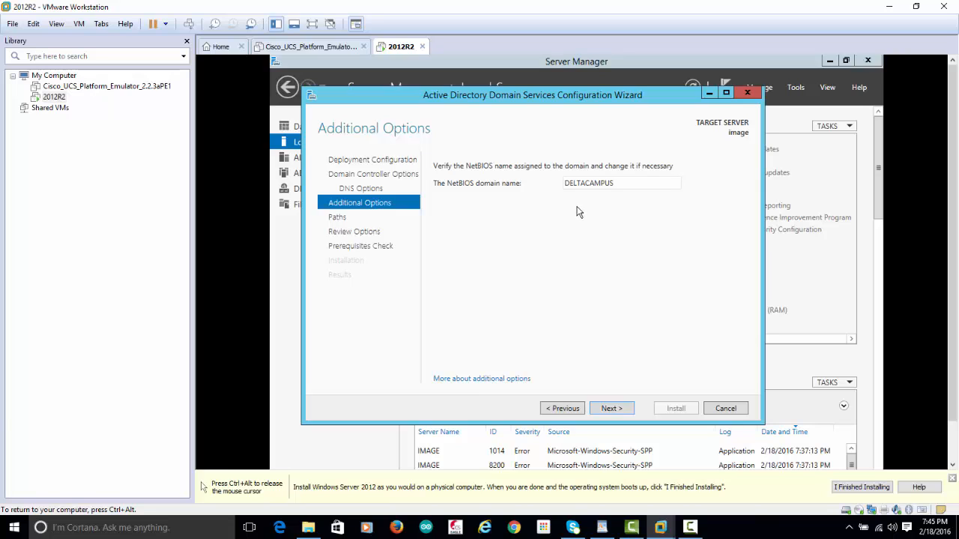
{"action": "left_click", "coordinate": [621, 412]}
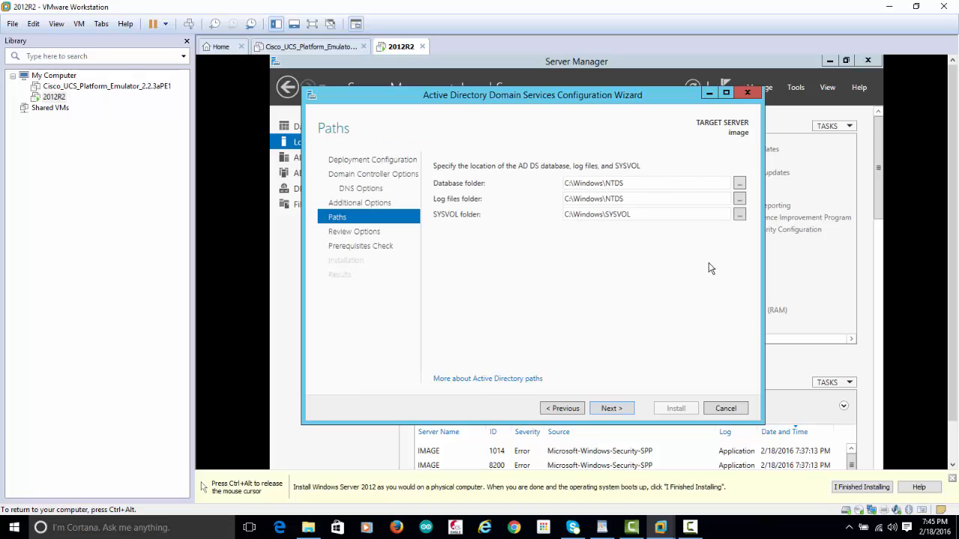
{"action": "left_click", "coordinate": [611, 410]}
{"action": "left_click", "coordinate": [612, 409]}
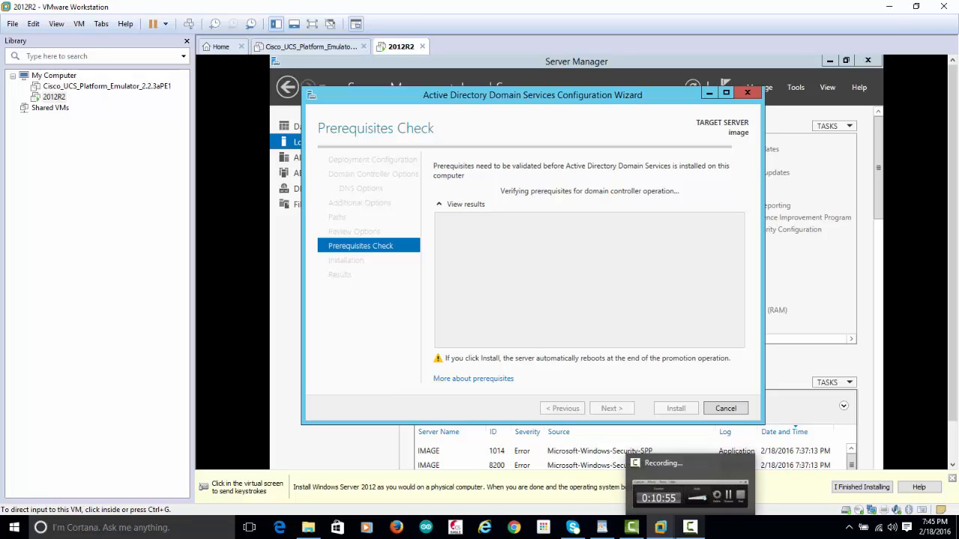
{"action": "left_click", "coordinate": [690, 527]}
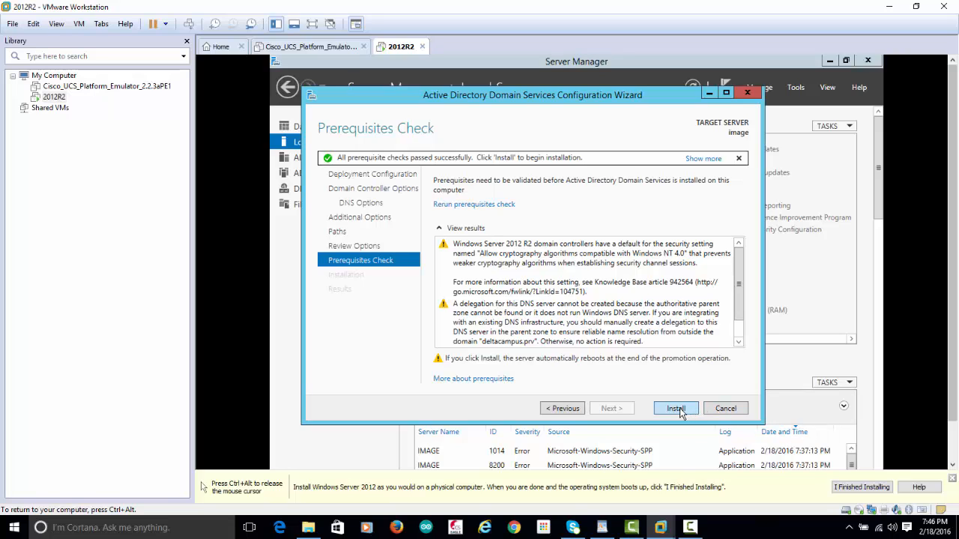
Install the domain controller configuration, dismiss the sign-out notice and close the configuration wizard for the restart.
{"action": "left_click", "coordinate": [678, 409]}
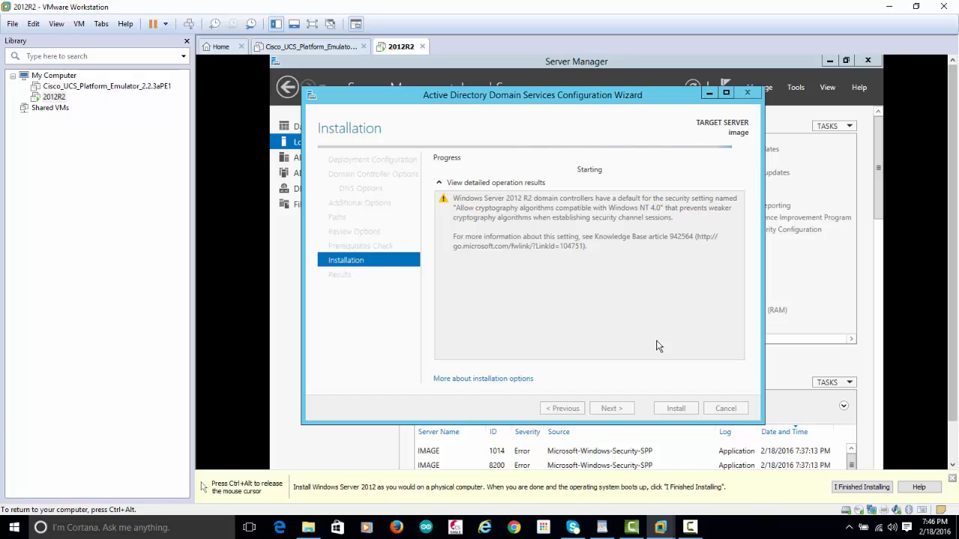
{"action": "key", "text": "ctrl+alt"}
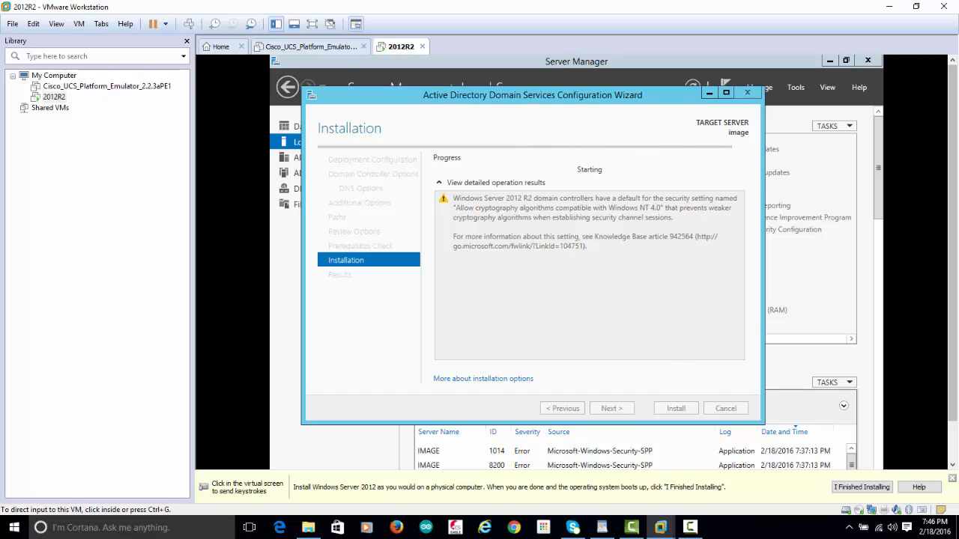
{"action": "left_click", "coordinate": [690, 527]}
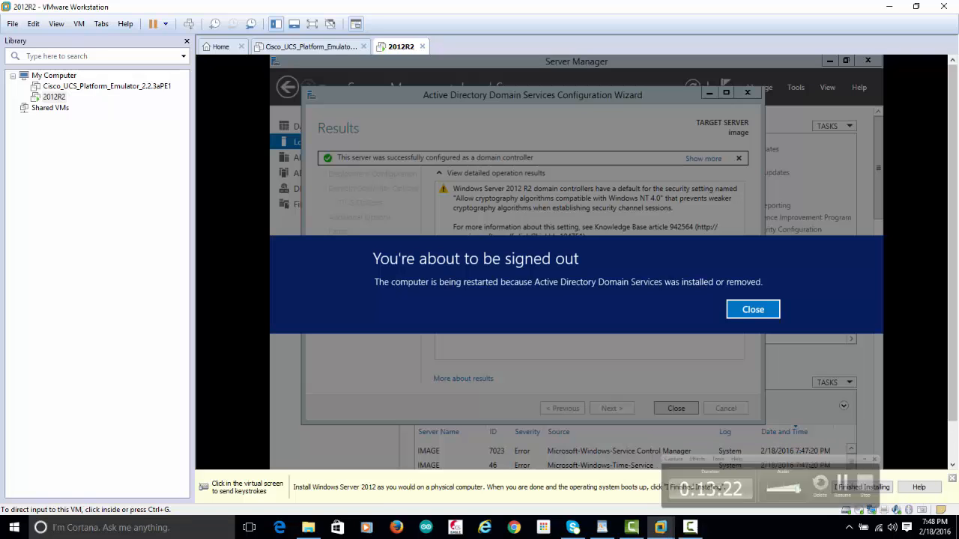
{"action": "left_click", "coordinate": [744, 313]}
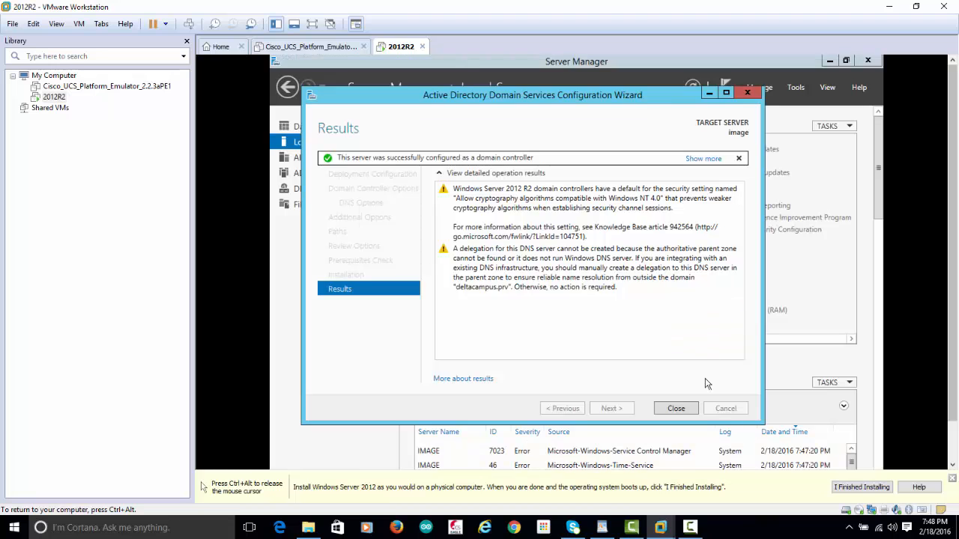
{"action": "left_click", "coordinate": [681, 409]}
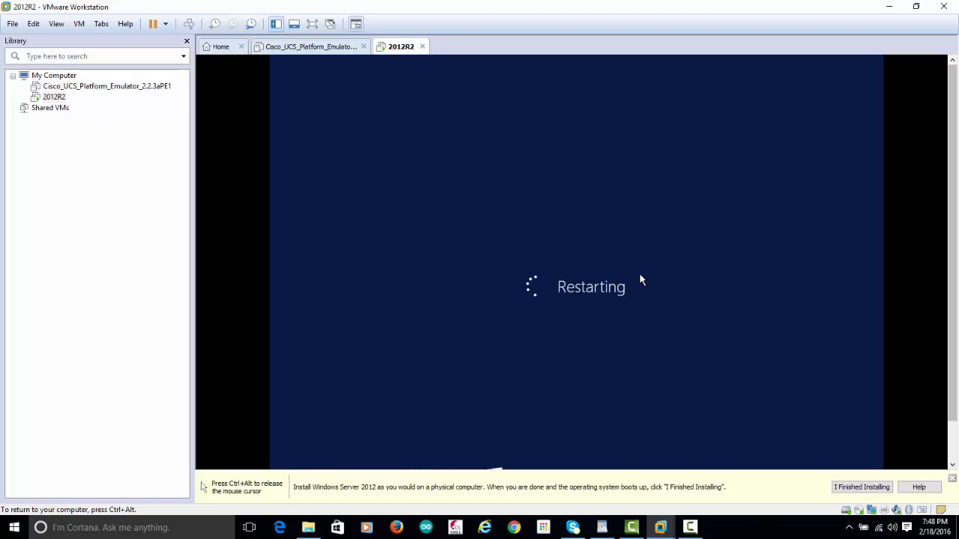
{"action": "key", "text": "ctrl+alt"}
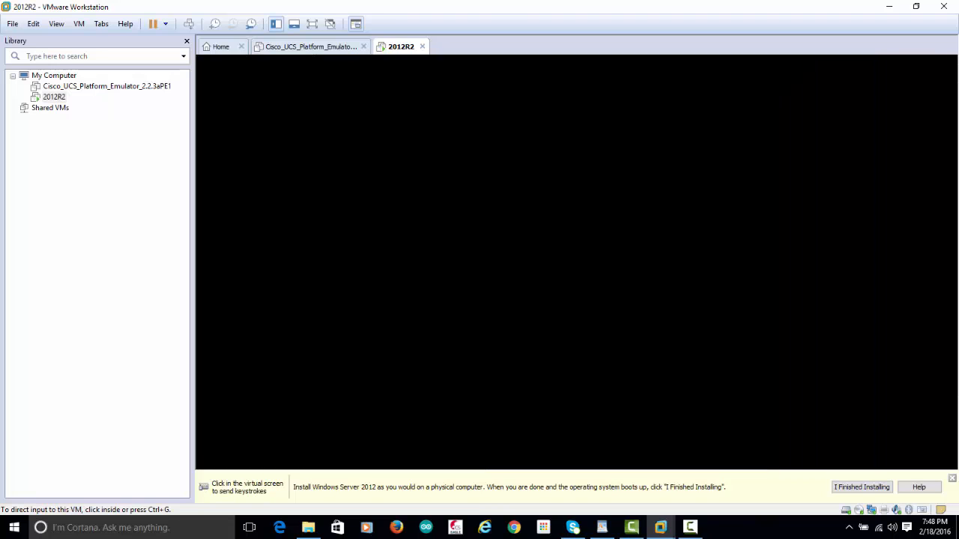
{"action": "left_click", "coordinate": [690, 527]}
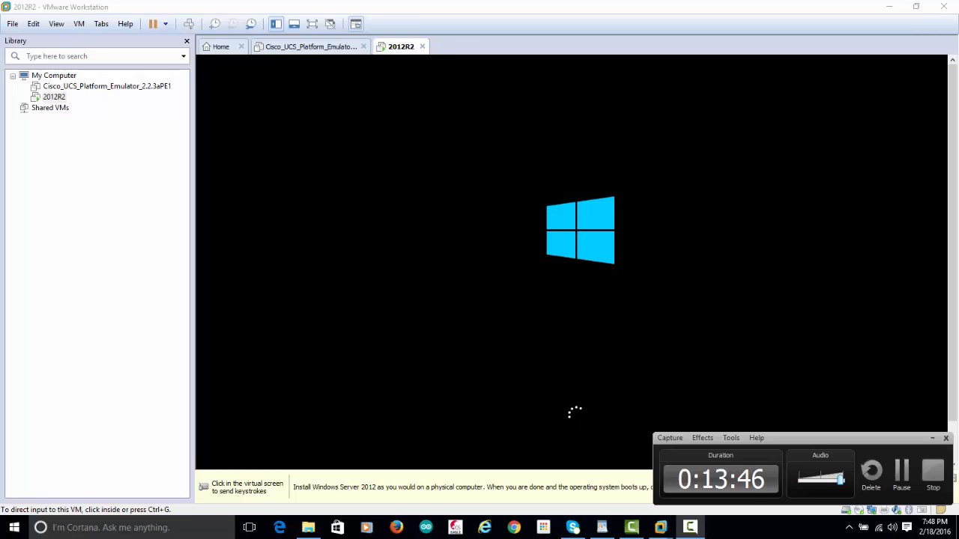
{"action": "left_click", "coordinate": [574, 262]}
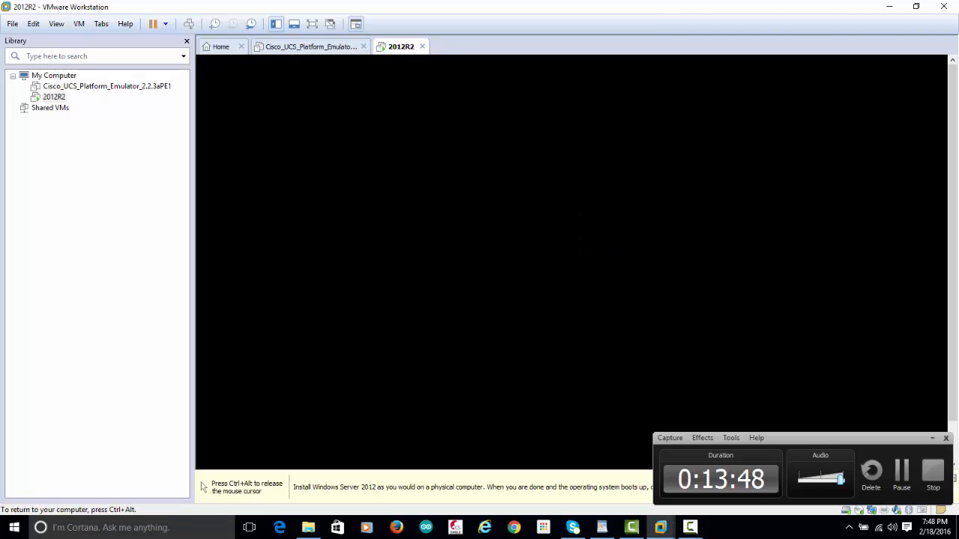
{"action": "key", "text": "ctrl+alt"}
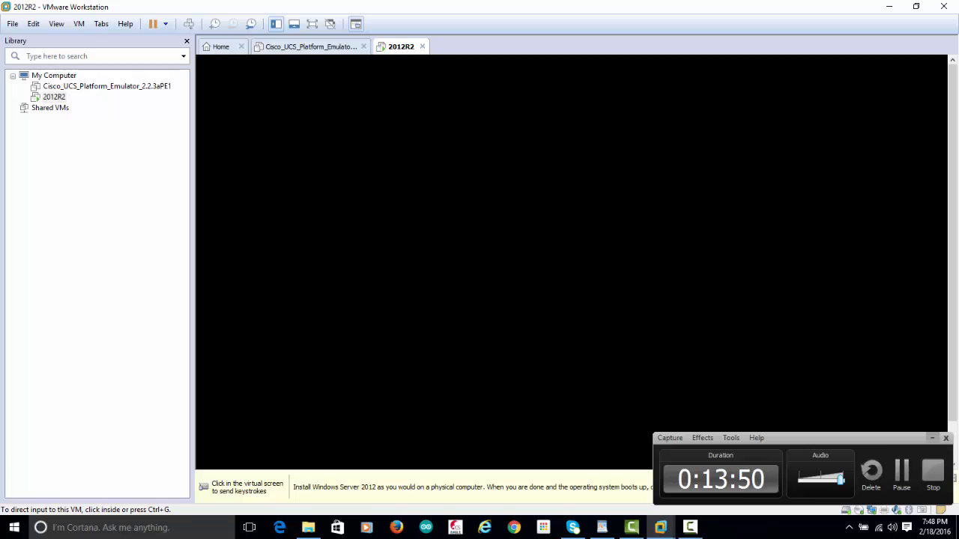
{"action": "key", "text": "ctrl+g"}
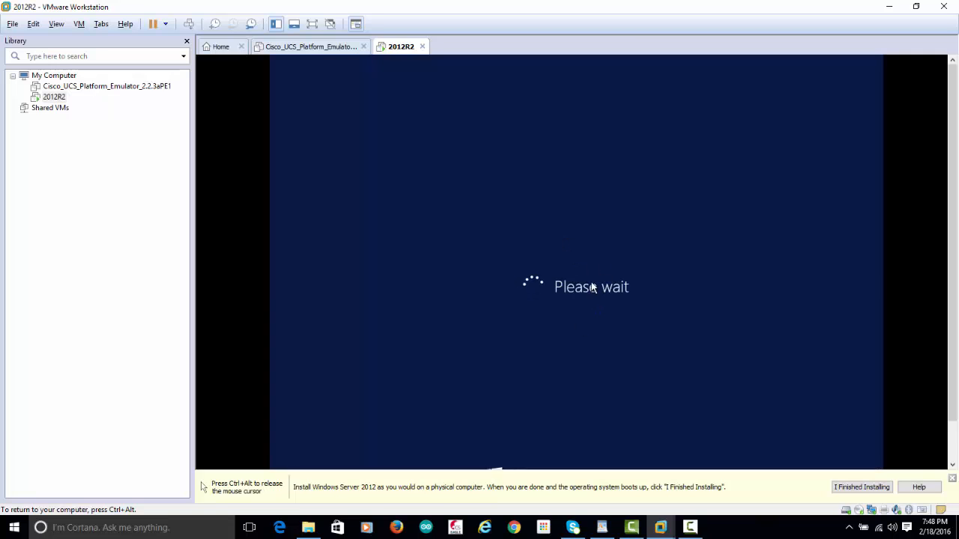
{"action": "key", "text": "ctrl+alt"}
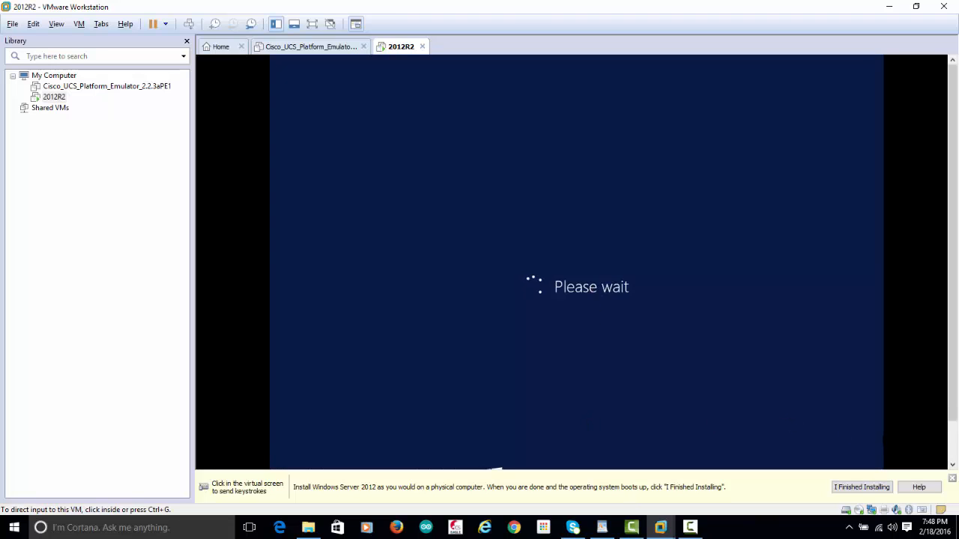
{"action": "left_click", "coordinate": [722, 275]}
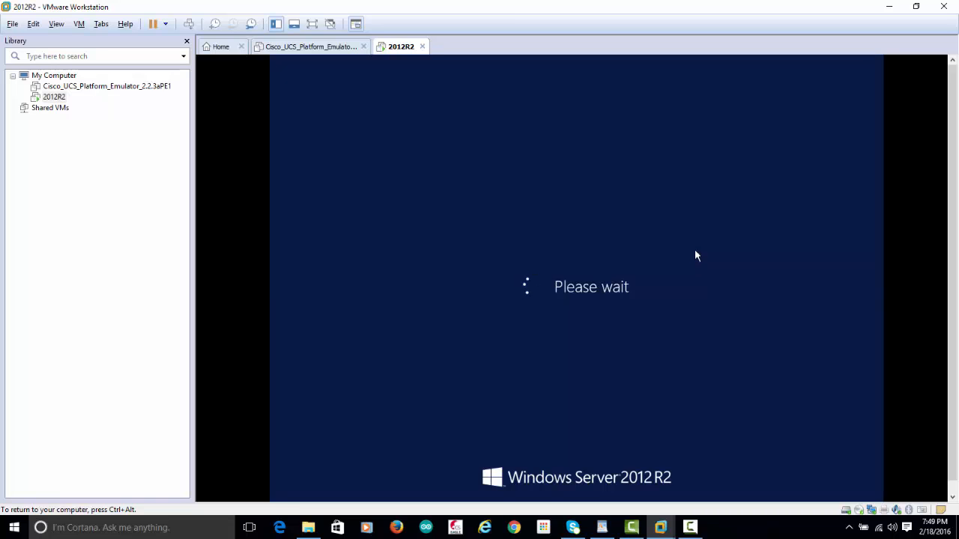
{"action": "left_click", "coordinate": [690, 527]}
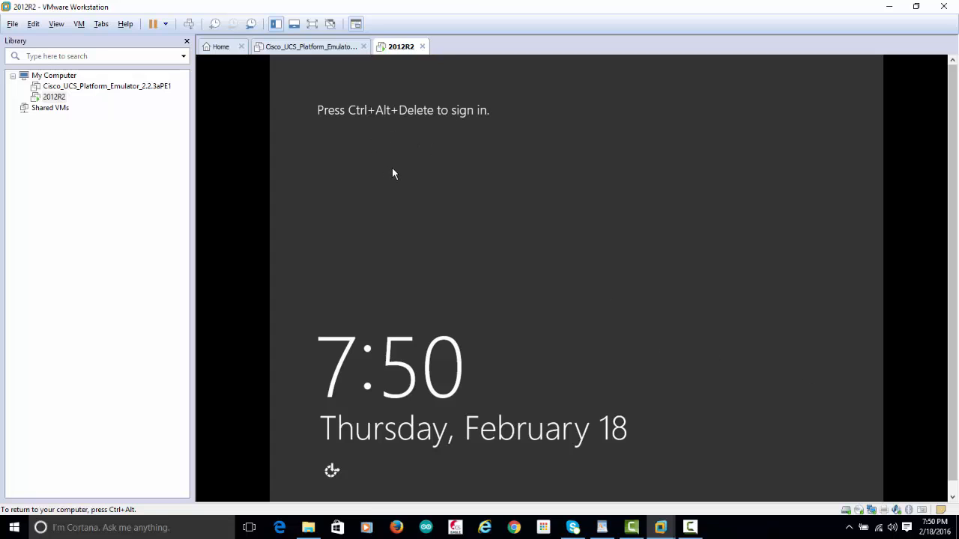
Sign in to the DELTACAMPUS domain administrator account with its password and view the Local Server properties.
{"action": "key", "text": "ctrl+alt+Insert"}
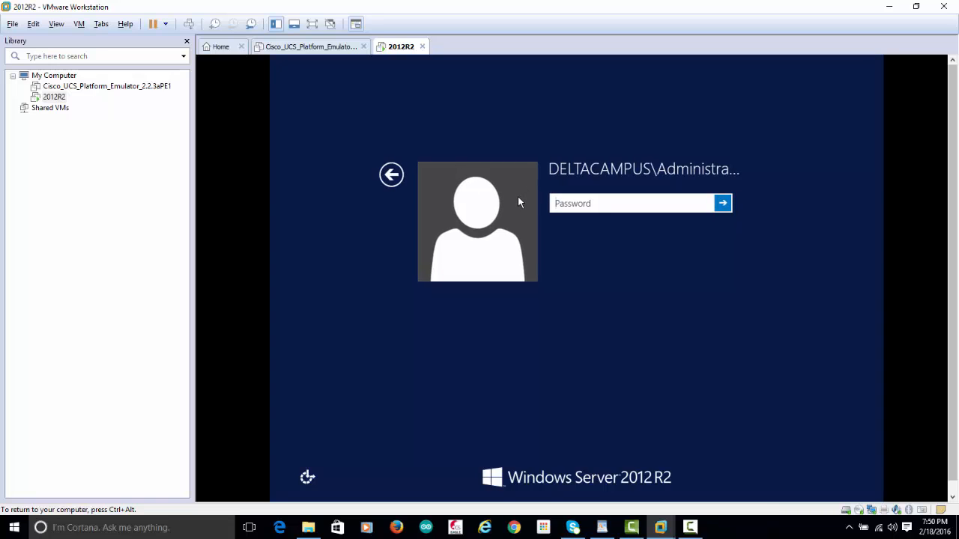
{"action": "type", "text": "••••••••"}
{"action": "key", "text": "Return"}
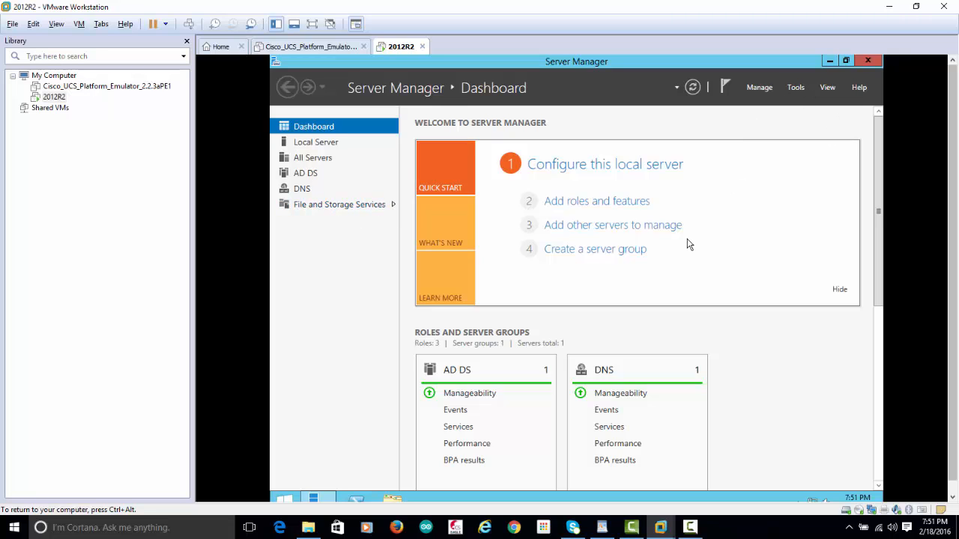
{"action": "left_click", "coordinate": [330, 145]}
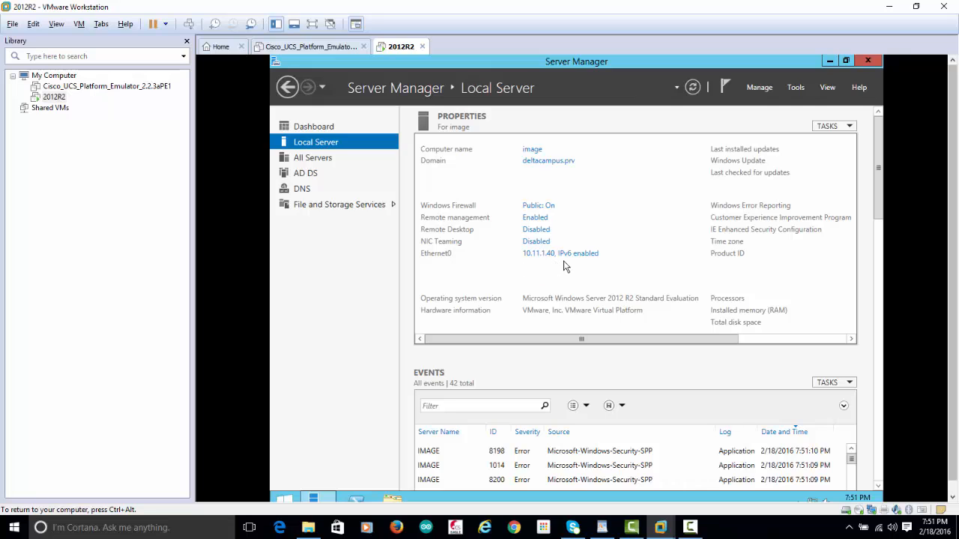
Start a role-based installation on image.deltacampus.prv from the dashboard and select the DHCP Server role with its required management tools.
{"action": "left_click", "coordinate": [334, 130]}
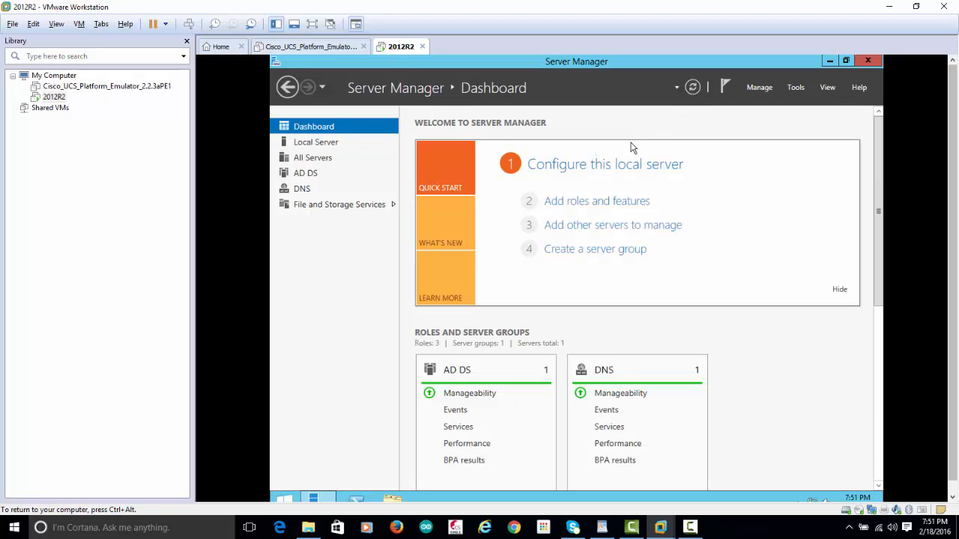
{"action": "left_click", "coordinate": [599, 204]}
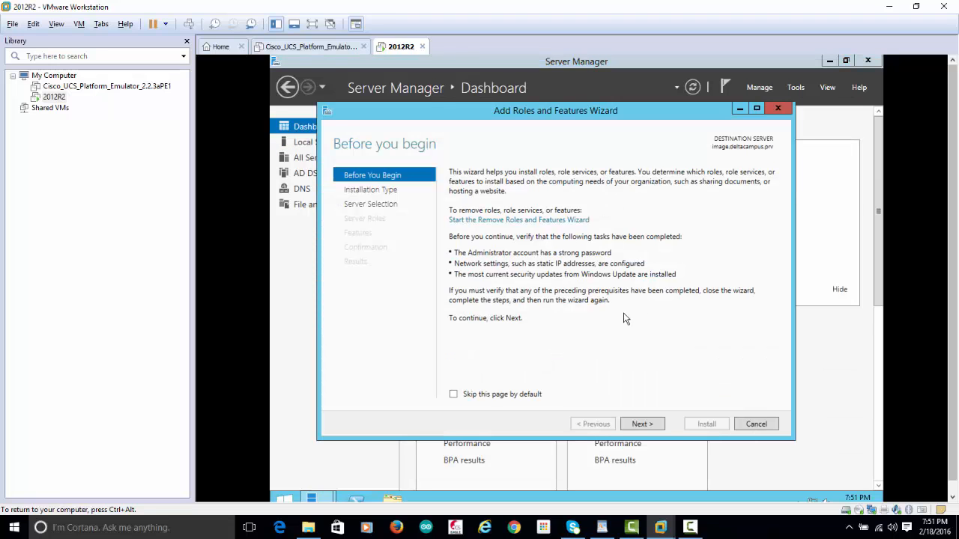
{"action": "left_click", "coordinate": [651, 427]}
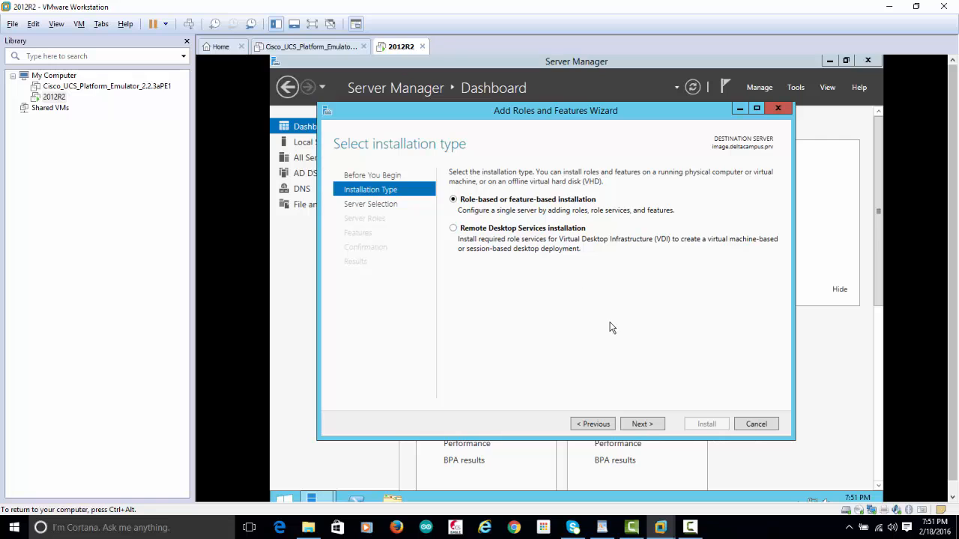
{"action": "left_click", "coordinate": [641, 424]}
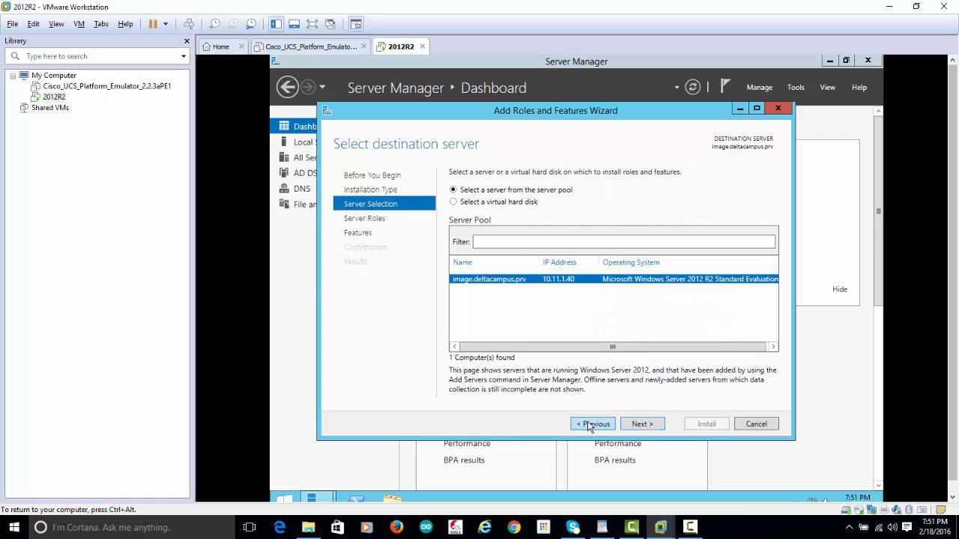
{"action": "left_click", "coordinate": [637, 424]}
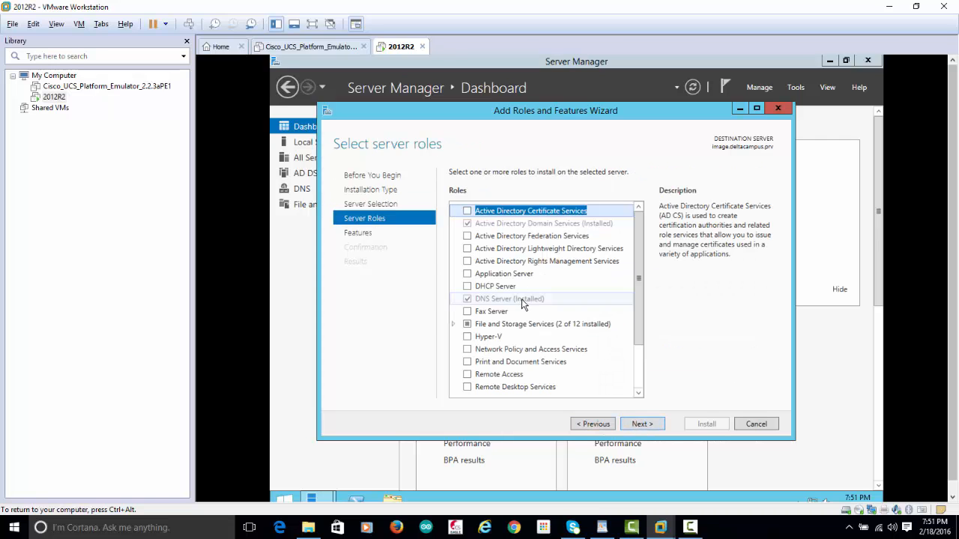
{"action": "left_click", "coordinate": [467, 287]}
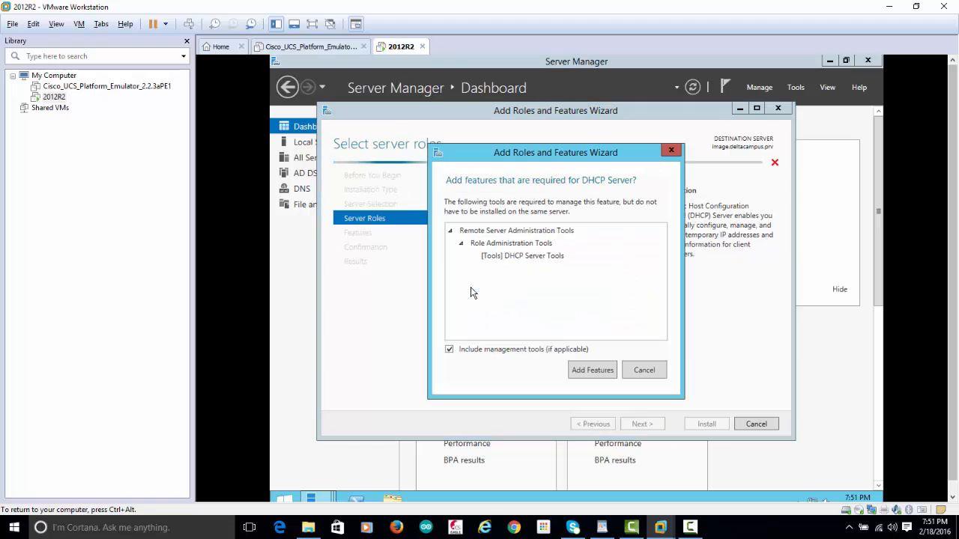
{"action": "left_click", "coordinate": [600, 370]}
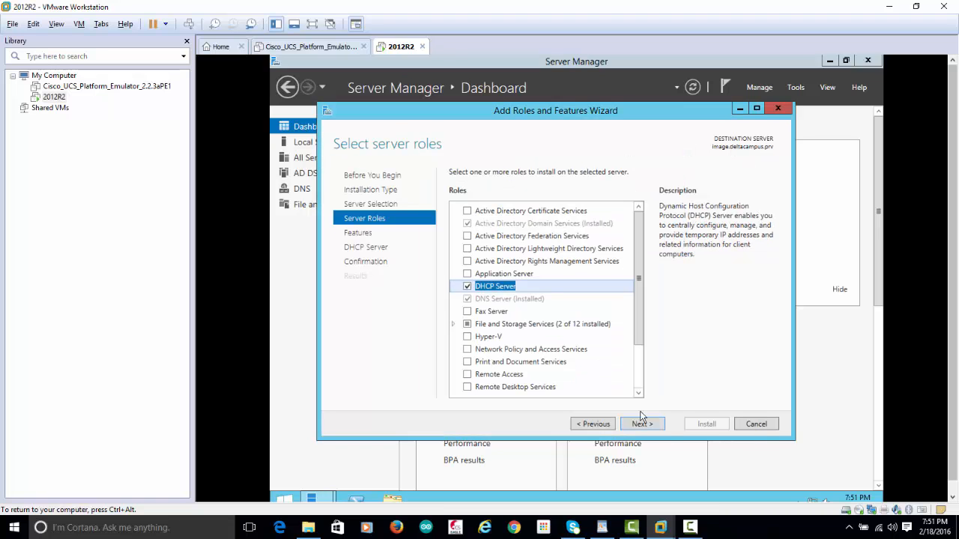
Keep the default features, install the DHCP Server role and close the wizard once installation finishes.
{"action": "left_click", "coordinate": [640, 424]}
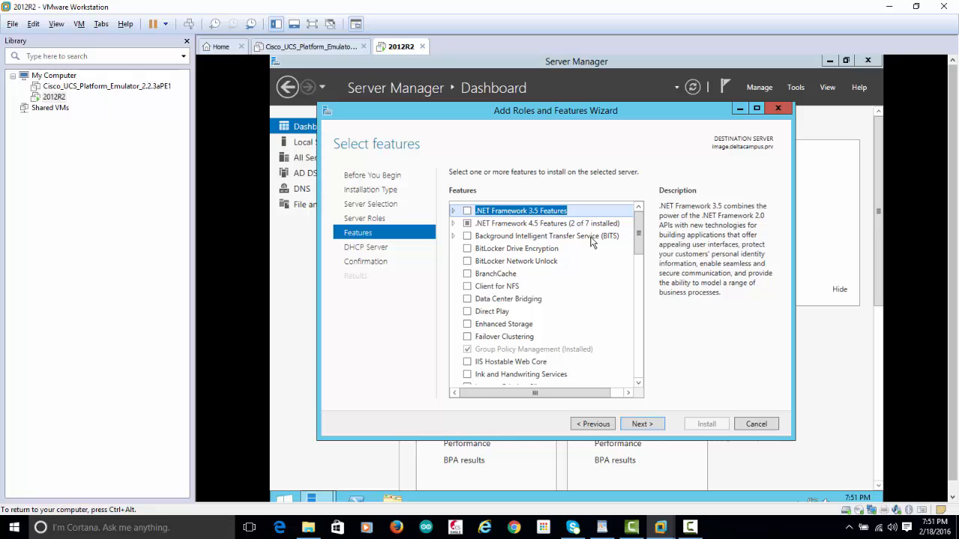
{"action": "left_click", "coordinate": [645, 426]}
{"action": "left_click", "coordinate": [645, 425]}
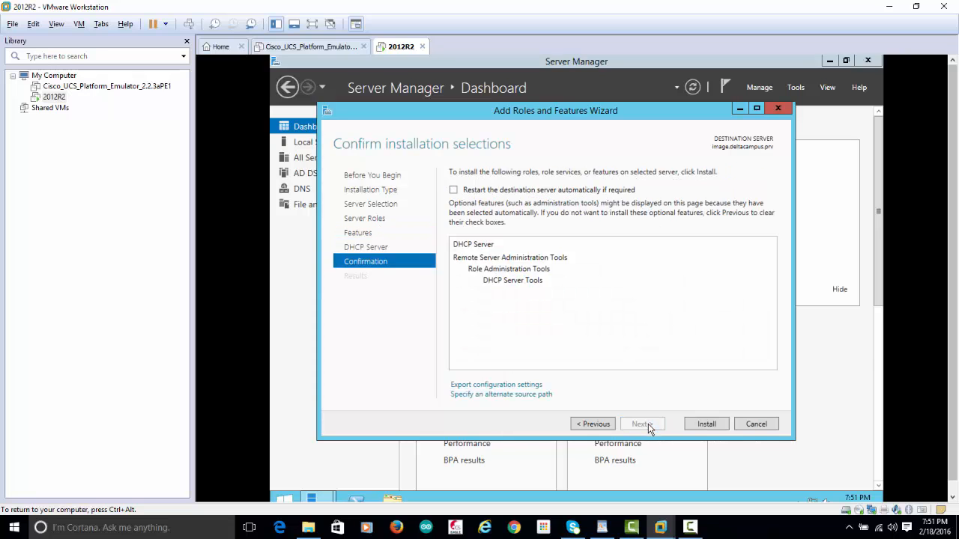
{"action": "left_click", "coordinate": [707, 424]}
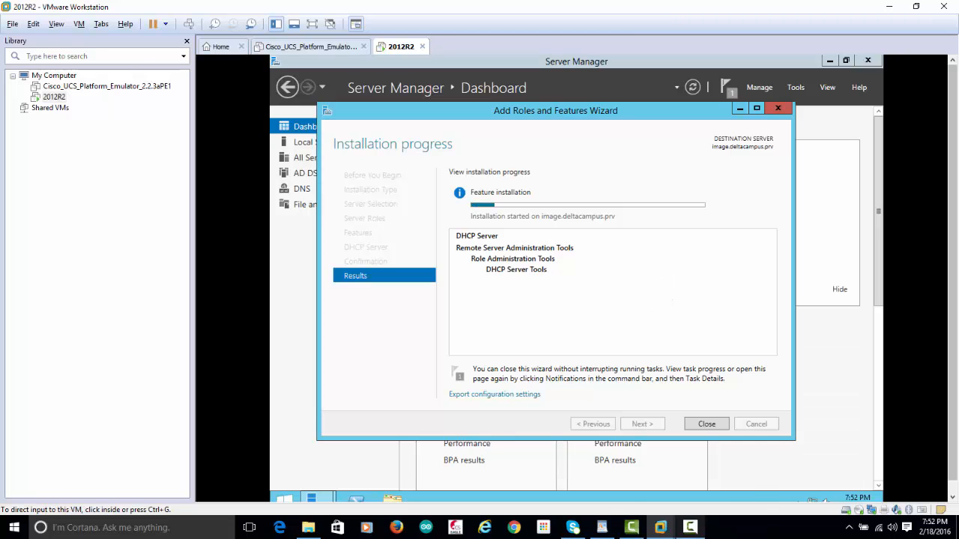
{"action": "left_click", "coordinate": [690, 528]}
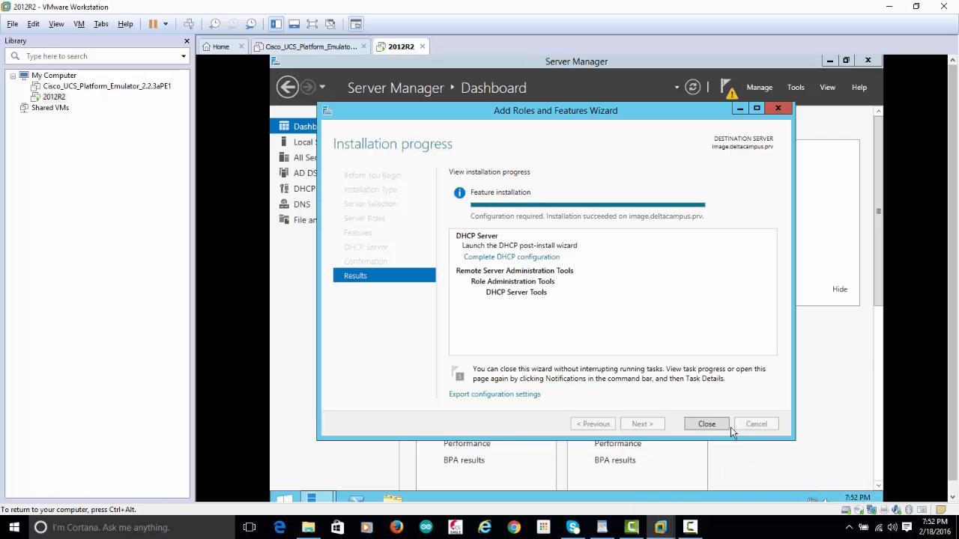
{"action": "left_click", "coordinate": [707, 424]}
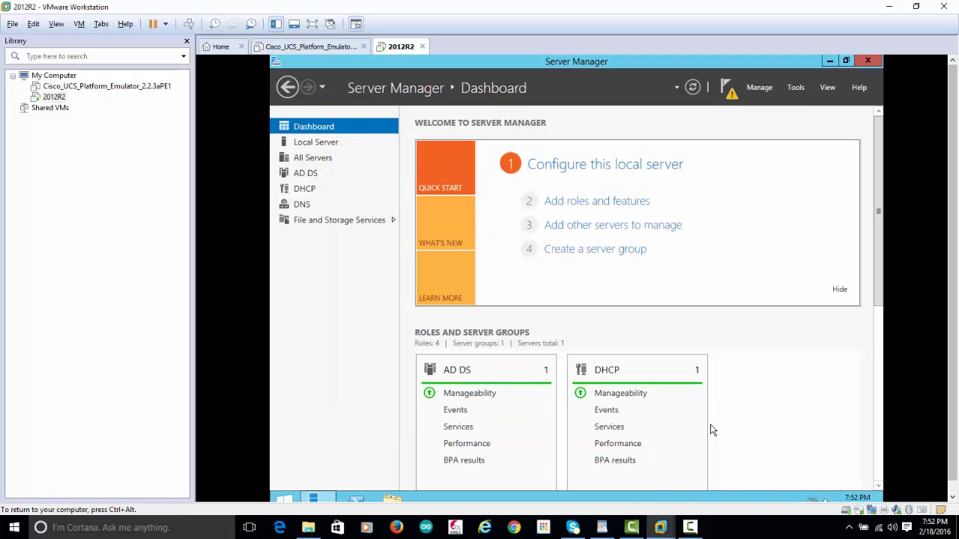
Complete the DHCP post-install configuration, authorizing the server in AD DS with the DELTACAMPUS\Administrator credentials.
{"action": "left_click", "coordinate": [731, 91]}
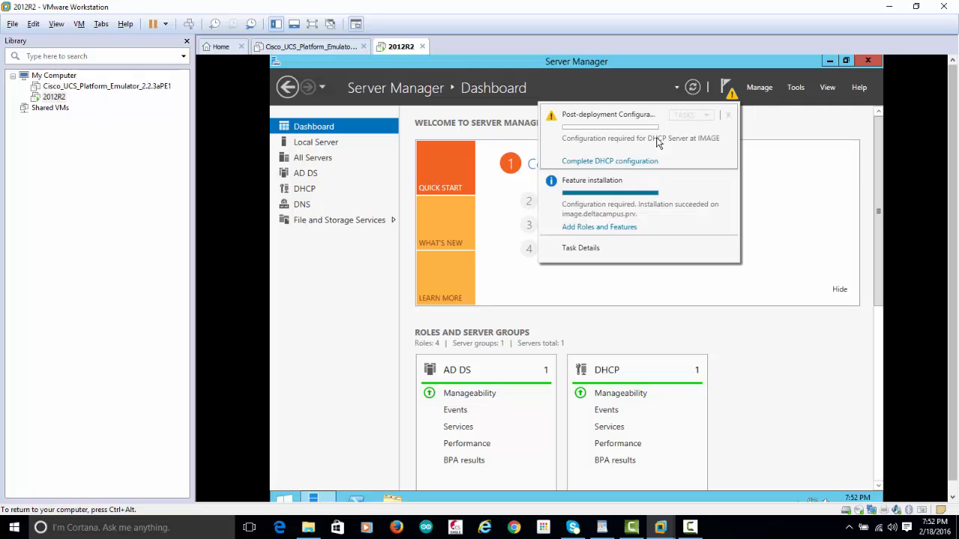
{"action": "left_click", "coordinate": [617, 164]}
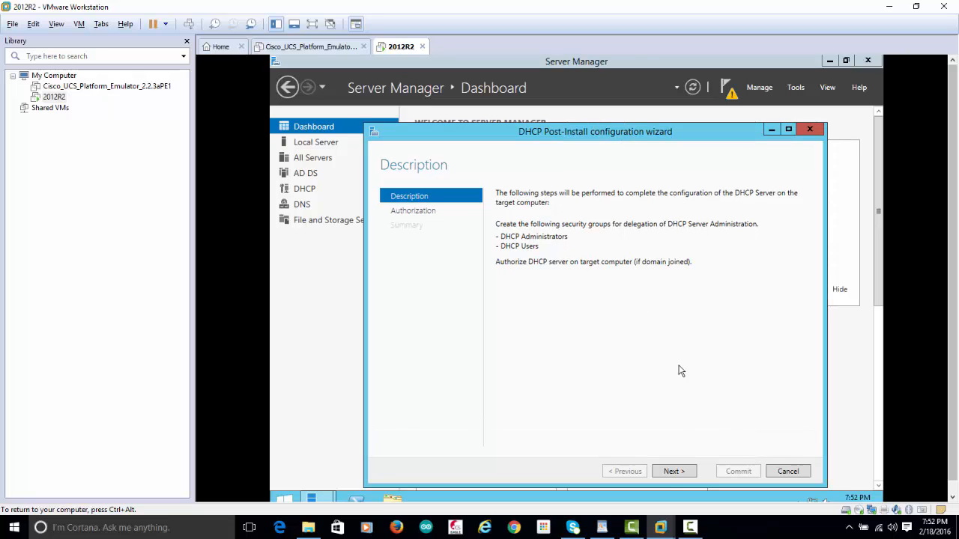
{"action": "left_click", "coordinate": [668, 472]}
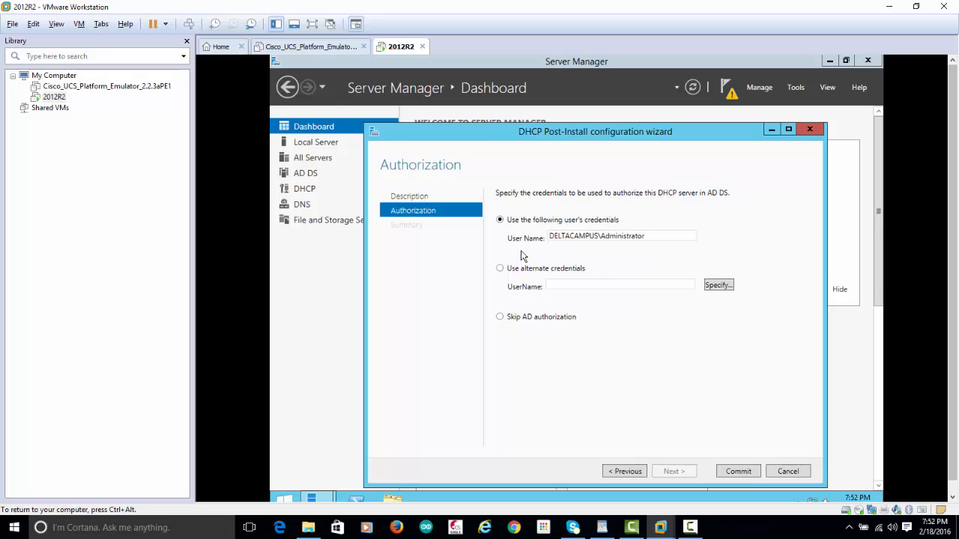
{"action": "left_click", "coordinate": [738, 472]}
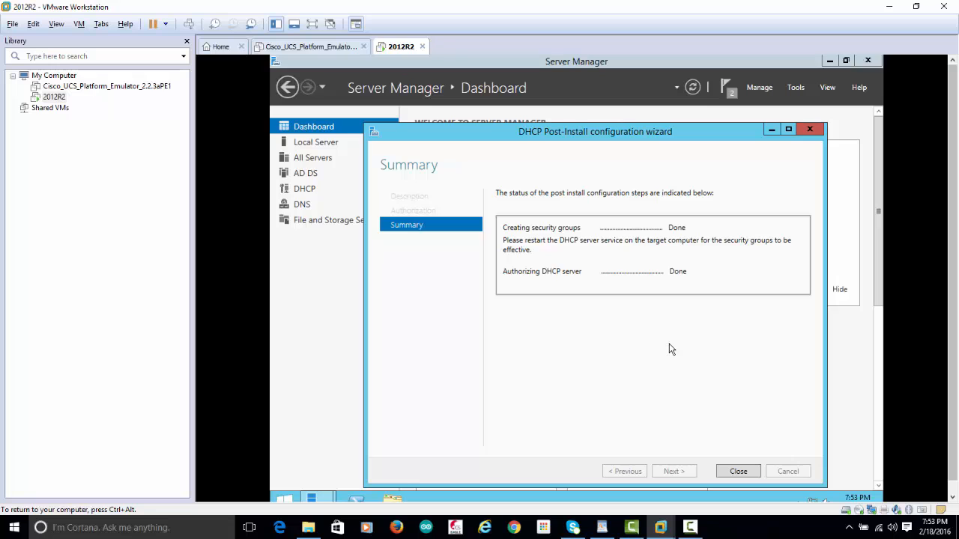
{"action": "left_click", "coordinate": [738, 472]}
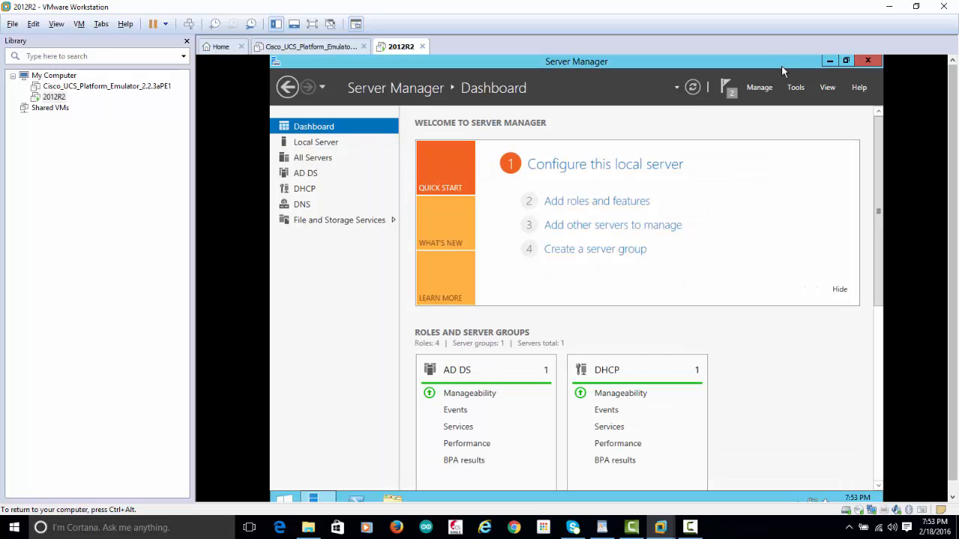
Dismiss the feature installation and post-deployment configuration notifications.
{"action": "left_click", "coordinate": [729, 87]}
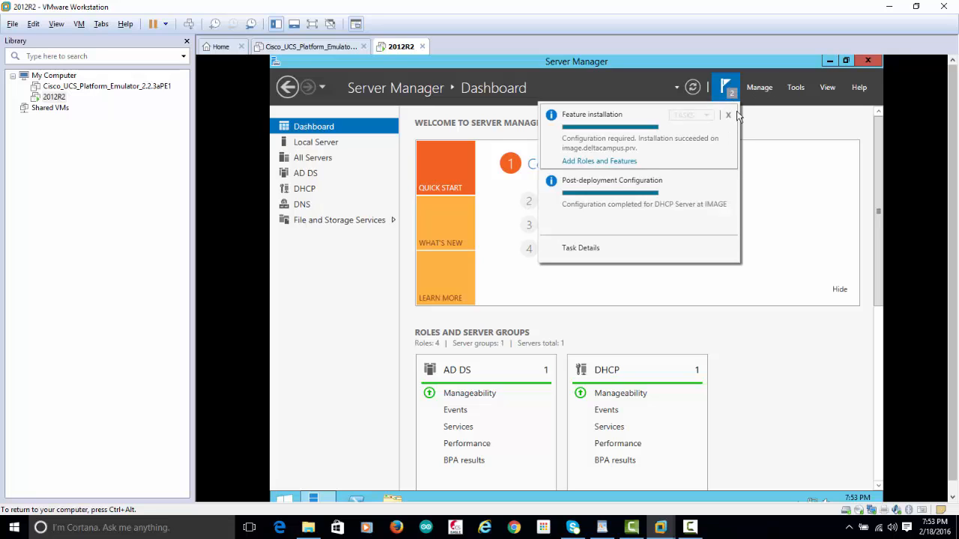
{"action": "left_click", "coordinate": [727, 115]}
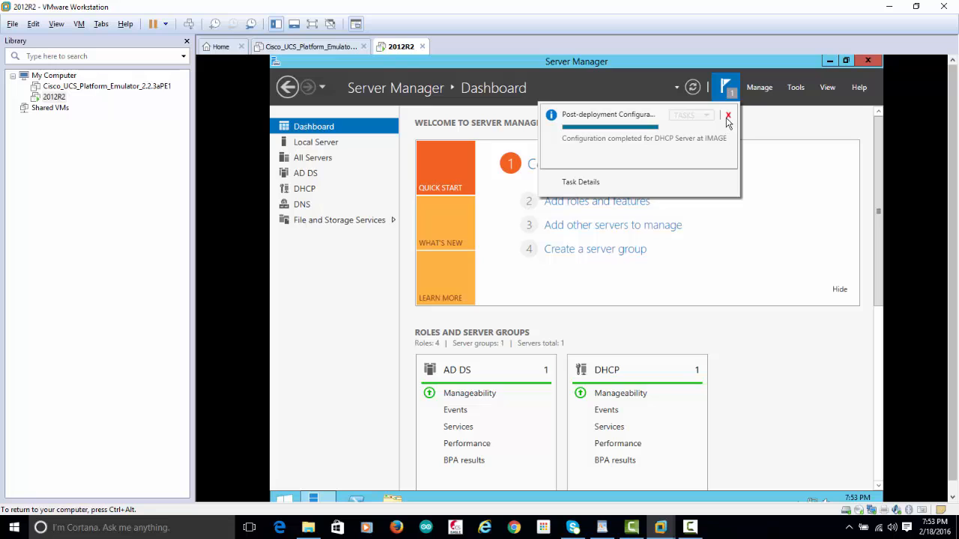
{"action": "left_click", "coordinate": [727, 117]}
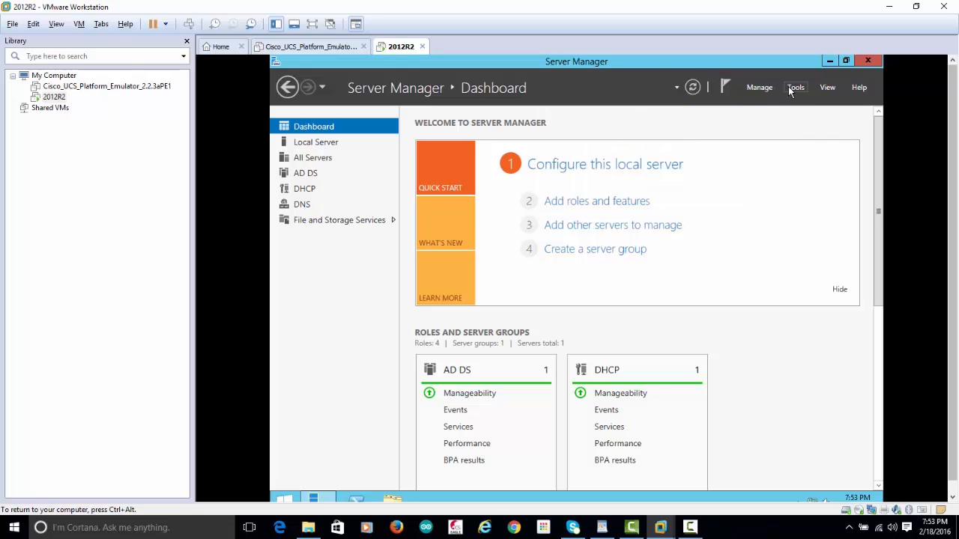
Open the DHCP console maximized, expand the server down to IPv4 and widen the console tree to show full names.
{"action": "left_click", "coordinate": [757, 88]}
{"action": "left_click", "coordinate": [795, 88]}
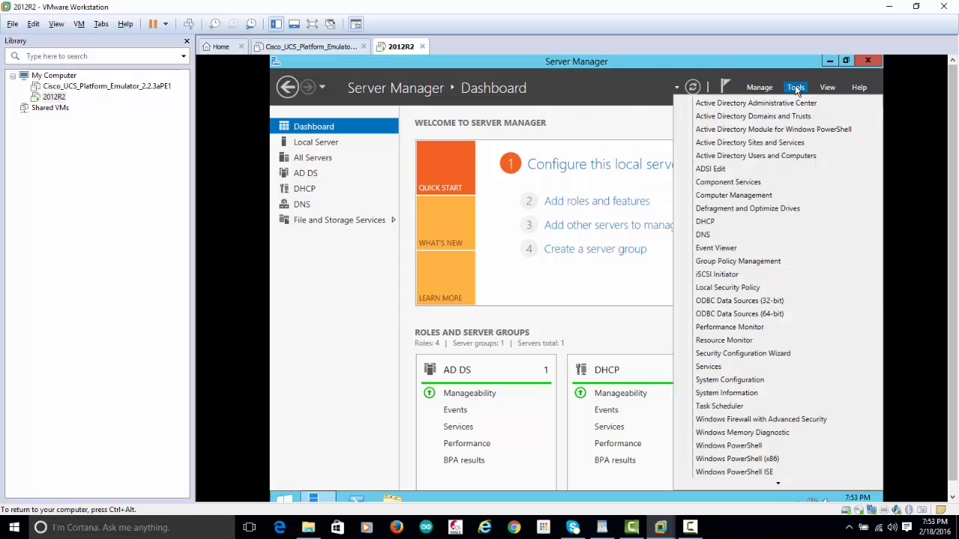
{"action": "left_click", "coordinate": [732, 222]}
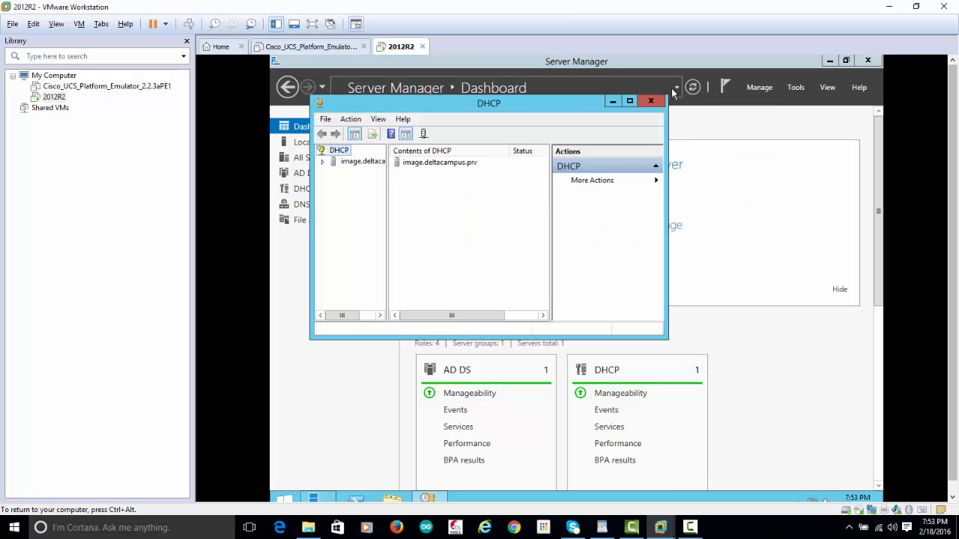
{"action": "left_click", "coordinate": [630, 102]}
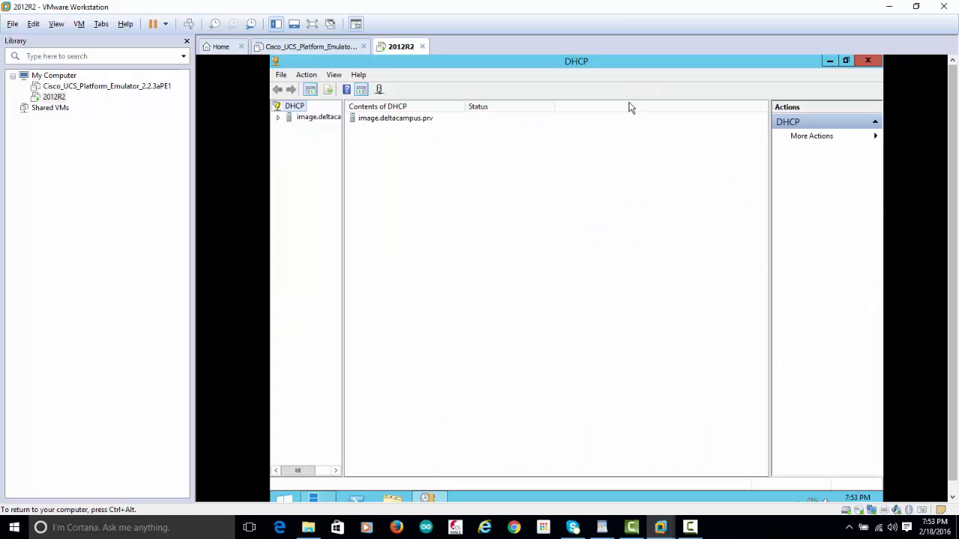
{"action": "left_click", "coordinate": [278, 118]}
{"action": "left_click", "coordinate": [313, 131]}
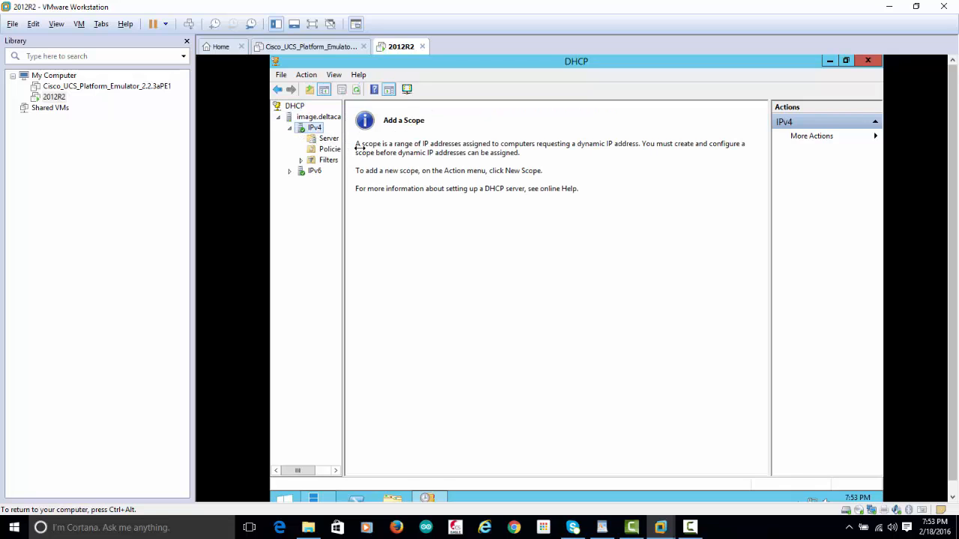
{"action": "left_click_drag", "start_coordinate": [360, 147], "coordinate": [409, 148]}
Start a new IPv4 scope and name it Image Deployment, leaving the description empty.
{"action": "right_click", "coordinate": [318, 130]}
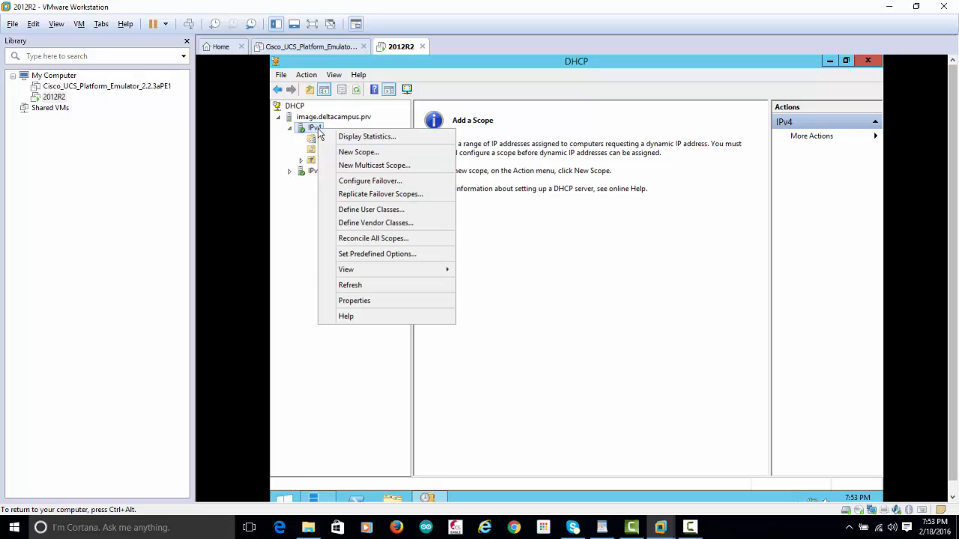
{"action": "left_click", "coordinate": [350, 153]}
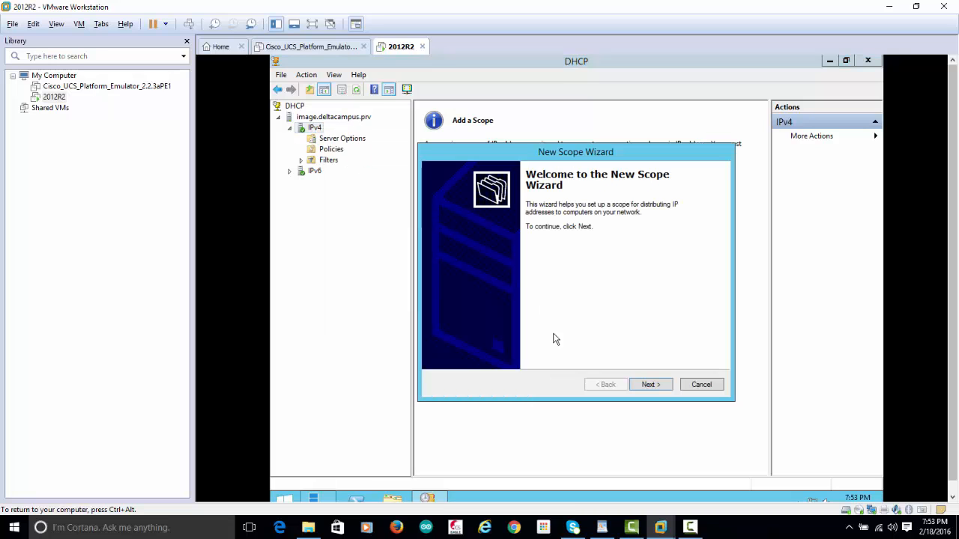
{"action": "left_click", "coordinate": [648, 384]}
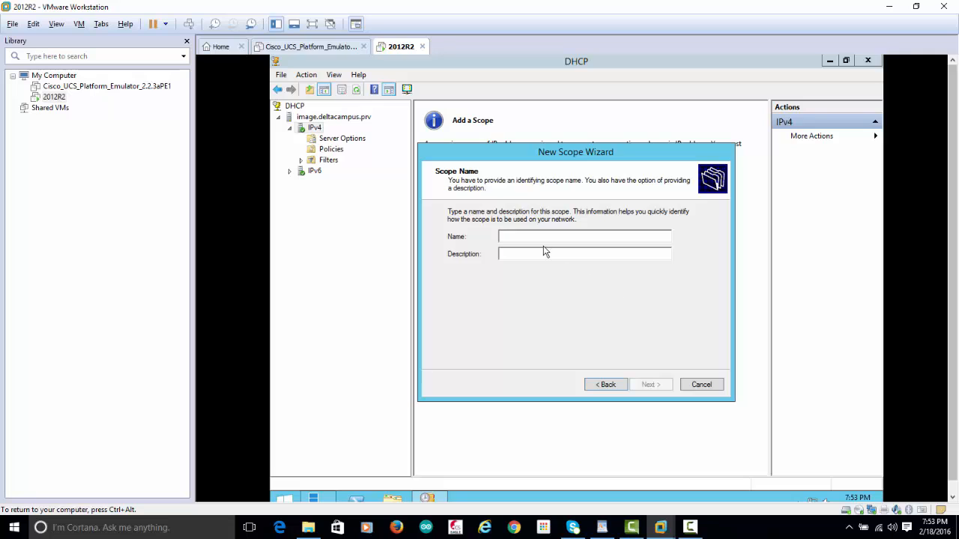
{"action": "type", "text": "Image Deployment"}
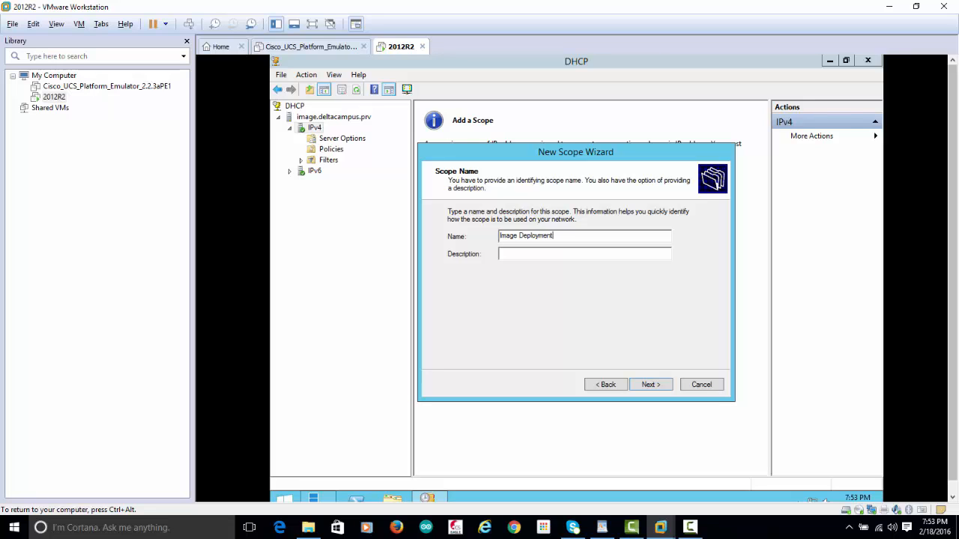
{"action": "left_click", "coordinate": [649, 390]}
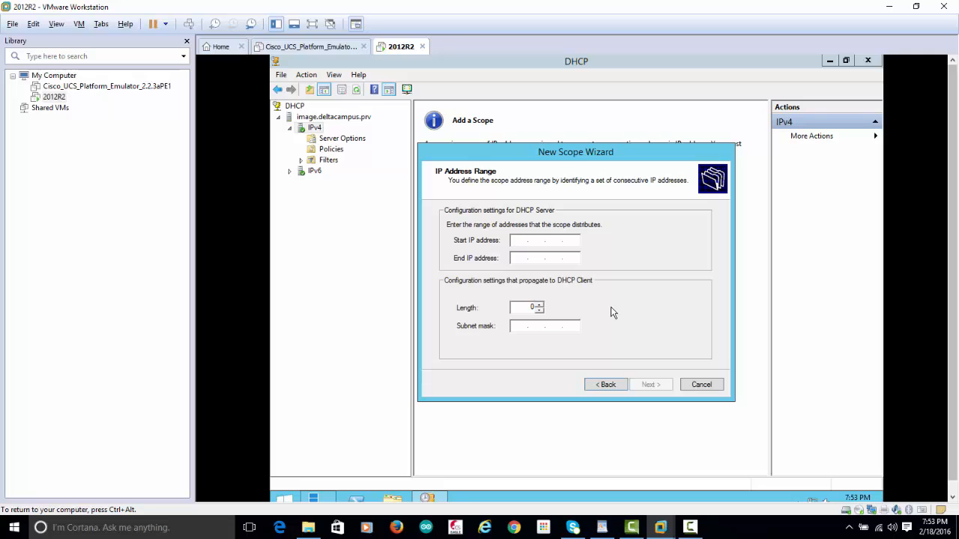
Set the scope's address range from 10.11.1.41 to 10.11.1.51, keeping the default subnet mask.
{"action": "type", "text": "10.11.1.41"}
{"action": "left_click", "coordinate": [523, 257]}
{"action": "type", "text": "10"}
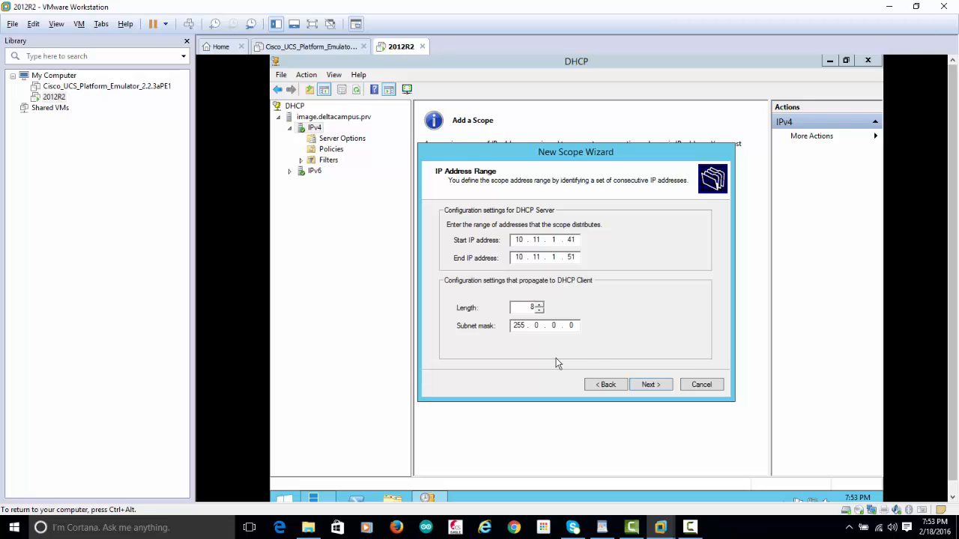
{"action": "left_click", "coordinate": [657, 387]}
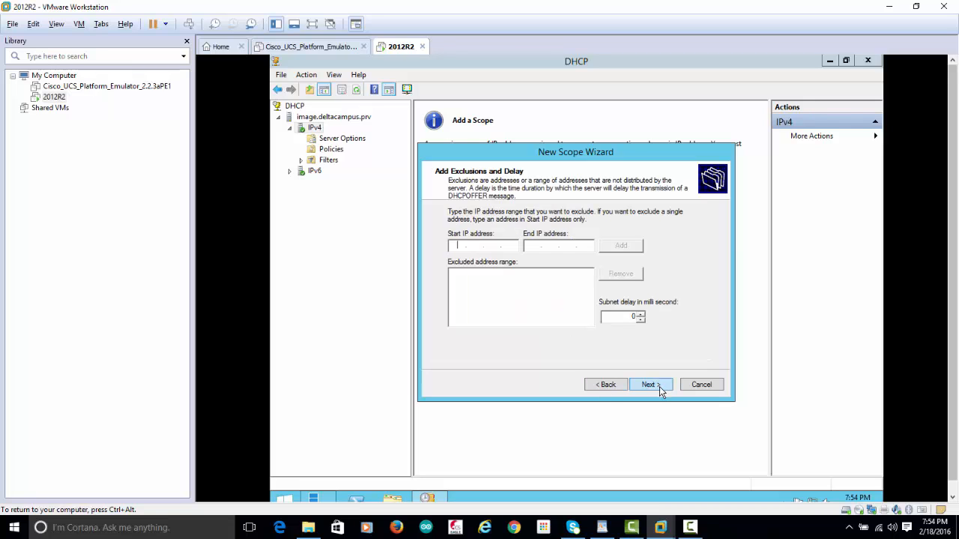
Keep the default exclusions and lease duration, choose to configure the DHCP options now, and leave the default gateway empty.
{"action": "left_click", "coordinate": [661, 391]}
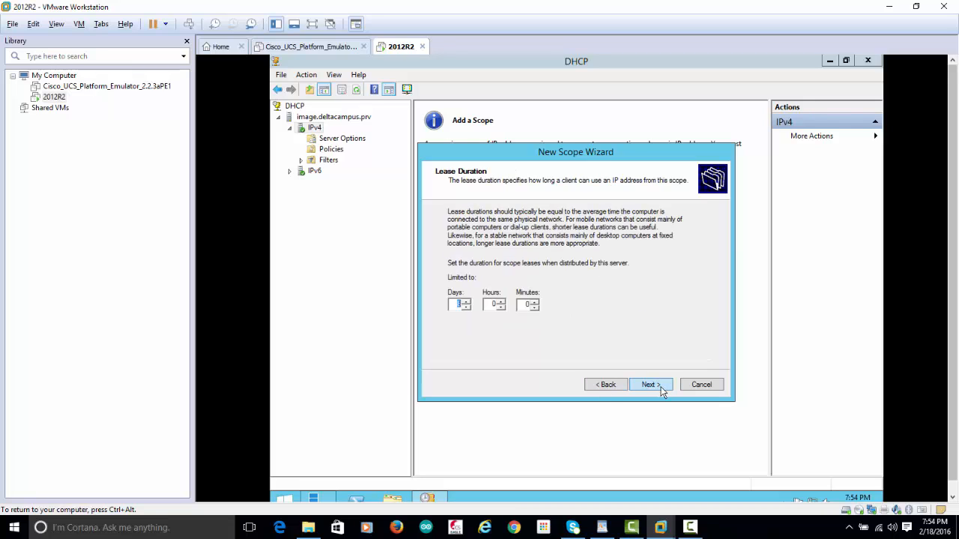
{"action": "left_click", "coordinate": [662, 389]}
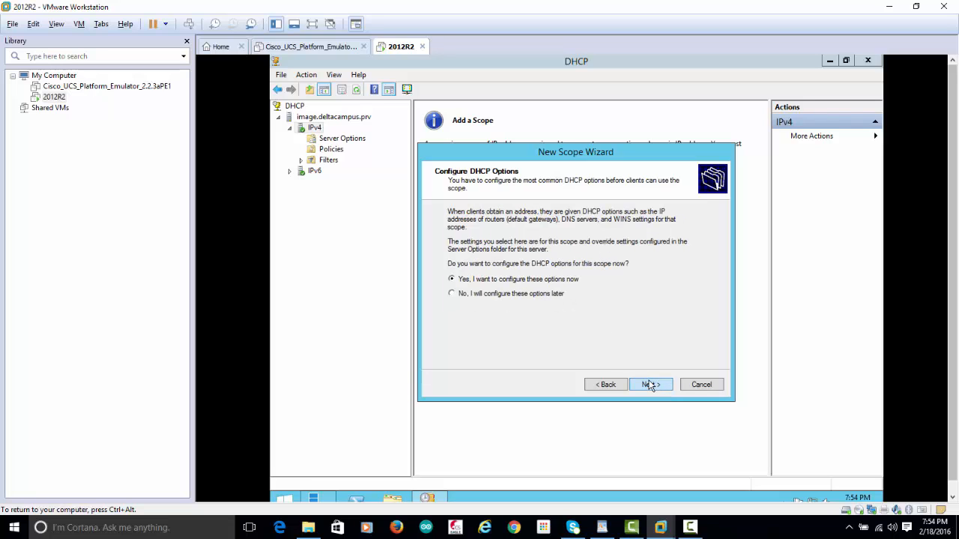
{"action": "left_click", "coordinate": [650, 385]}
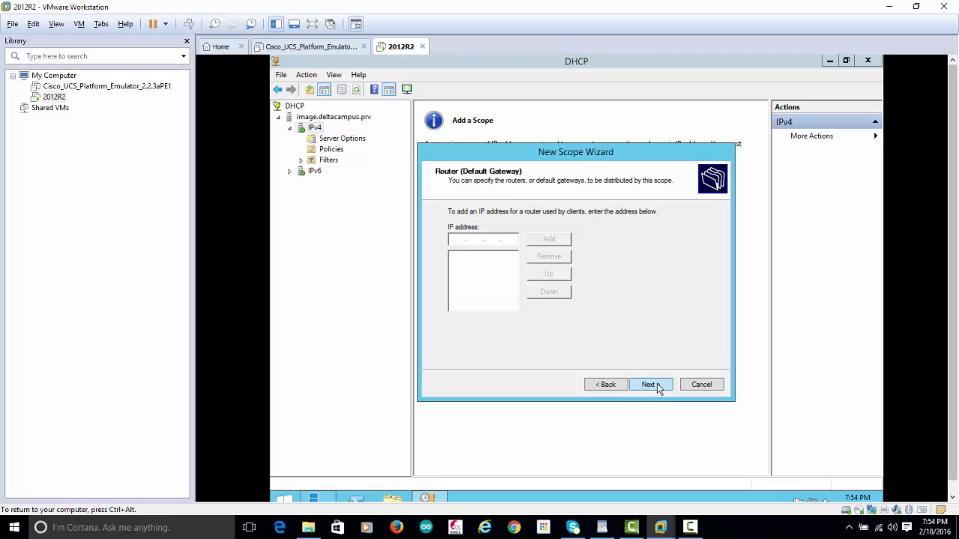
{"action": "left_click", "coordinate": [657, 385]}
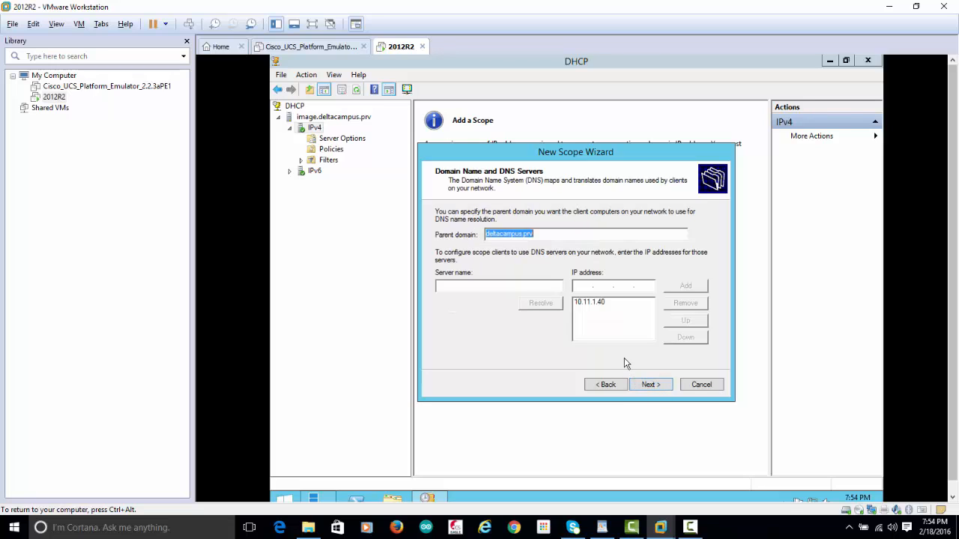
Finish the scope with the default domain and DNS settings, no WINS servers and immediate activation, and close the DHCP console and Server Manager.
{"action": "left_click", "coordinate": [654, 386]}
{"action": "left_click", "coordinate": [654, 387]}
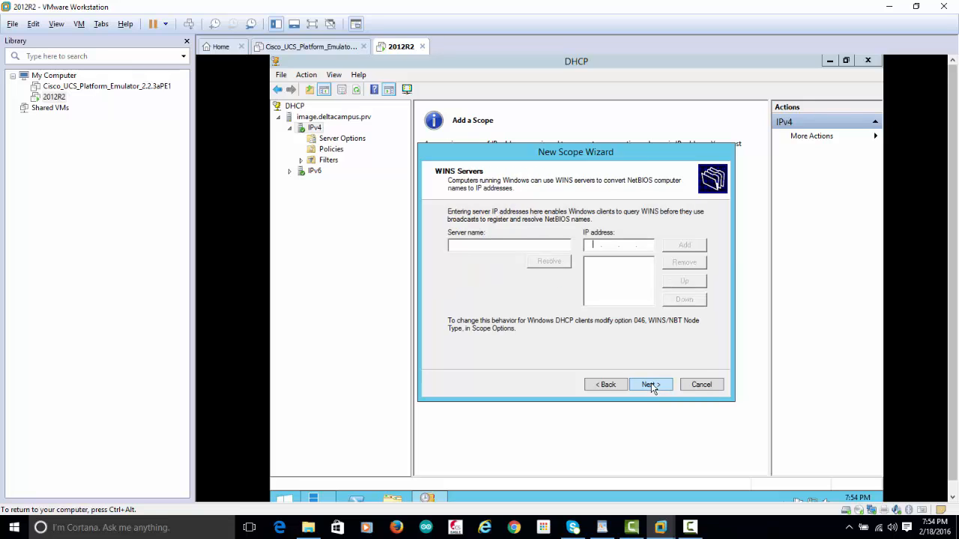
{"action": "left_click", "coordinate": [651, 384]}
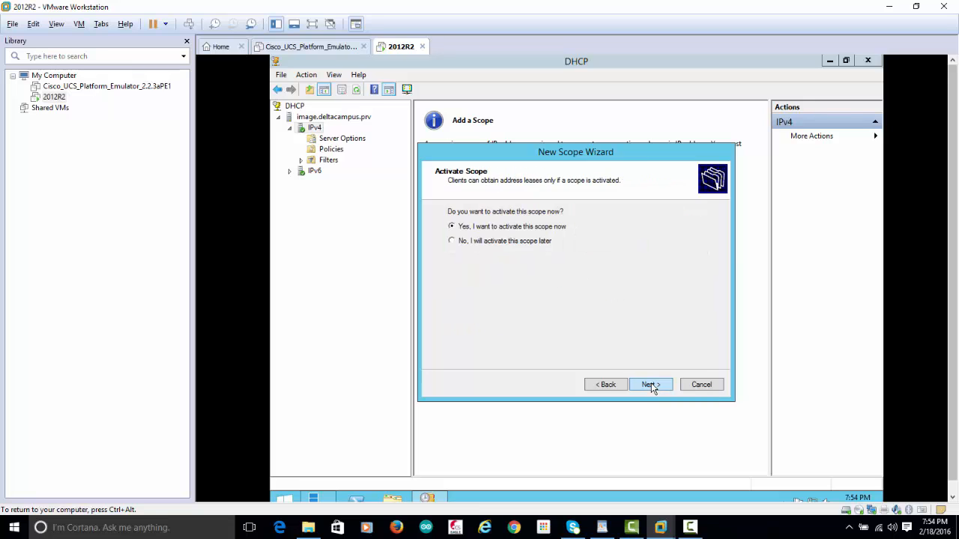
{"action": "left_click", "coordinate": [651, 384]}
{"action": "left_click", "coordinate": [651, 385]}
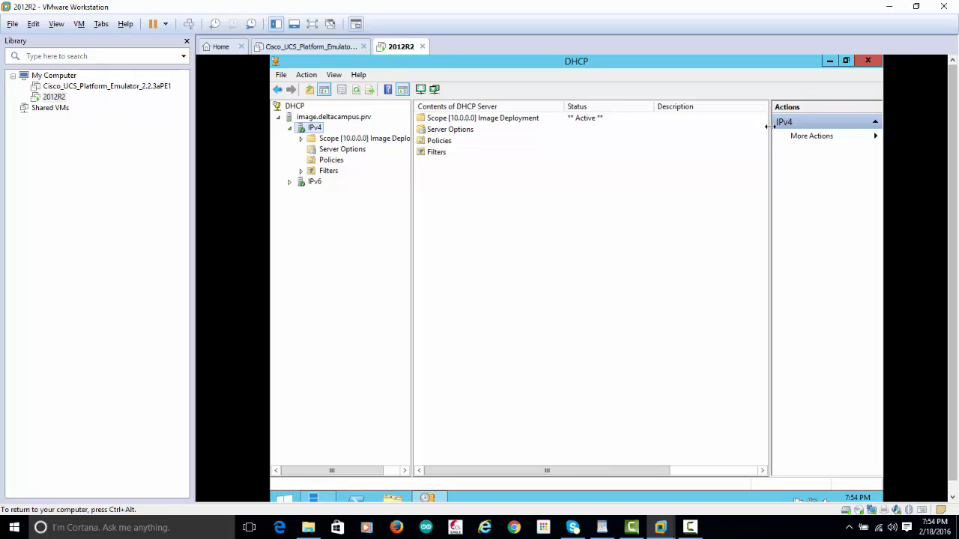
{"action": "left_click", "coordinate": [868, 60]}
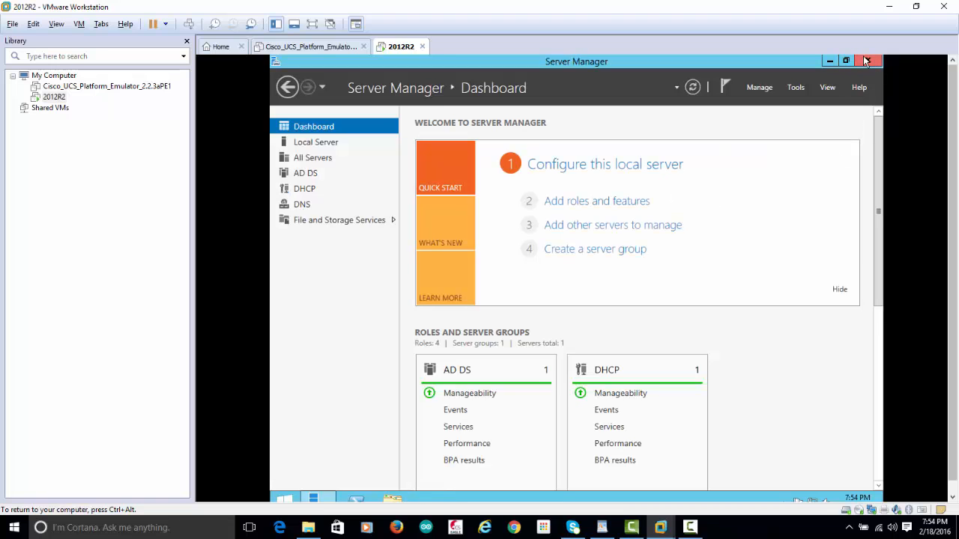
{"action": "left_click", "coordinate": [866, 61]}
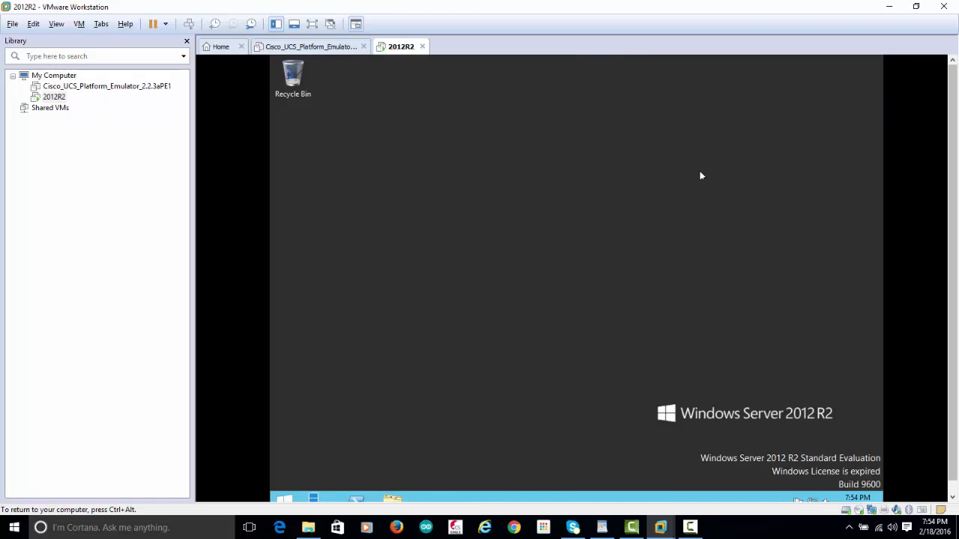
Turn off Windows Firewall for the domain, private and public networks through Control Panel, and close the window.
{"action": "right_click", "coordinate": [290, 497]}
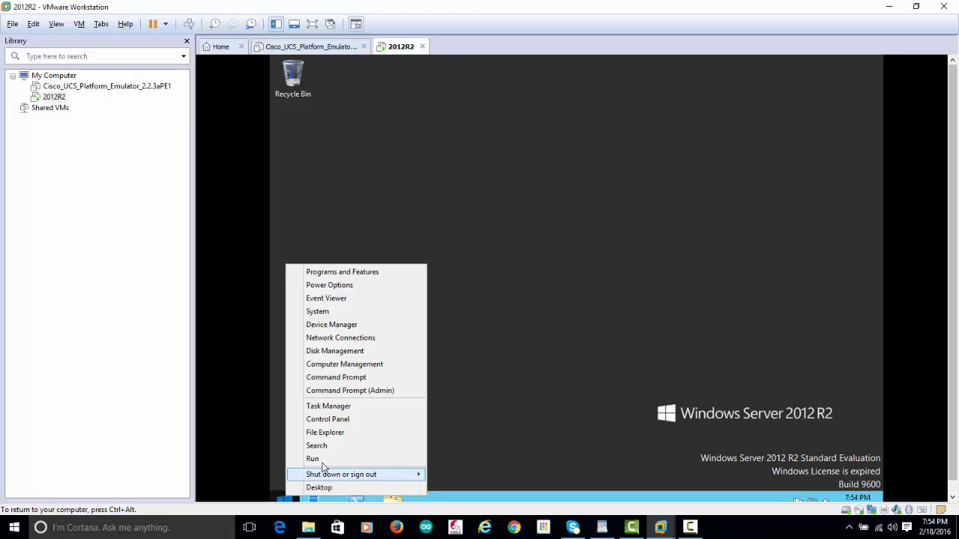
{"action": "left_click", "coordinate": [348, 420]}
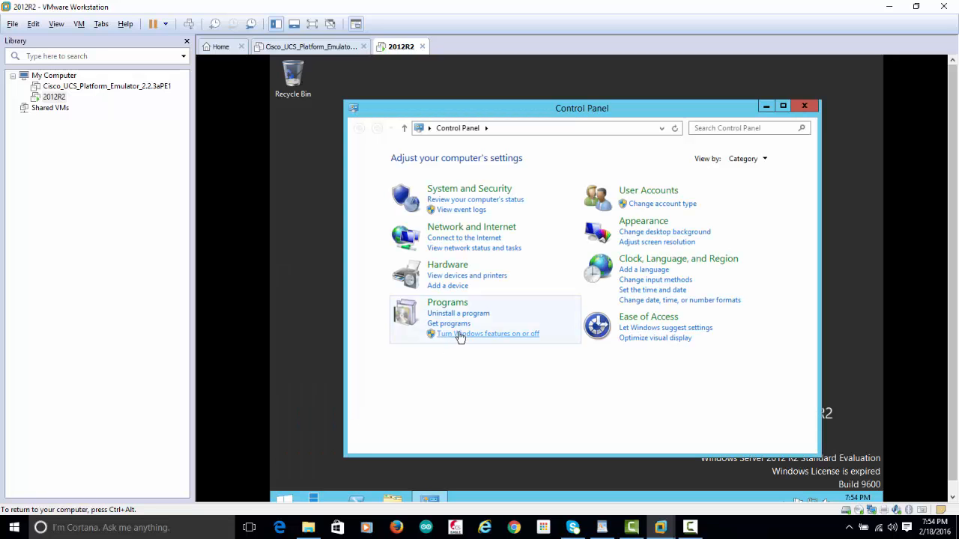
{"action": "left_click", "coordinate": [477, 188]}
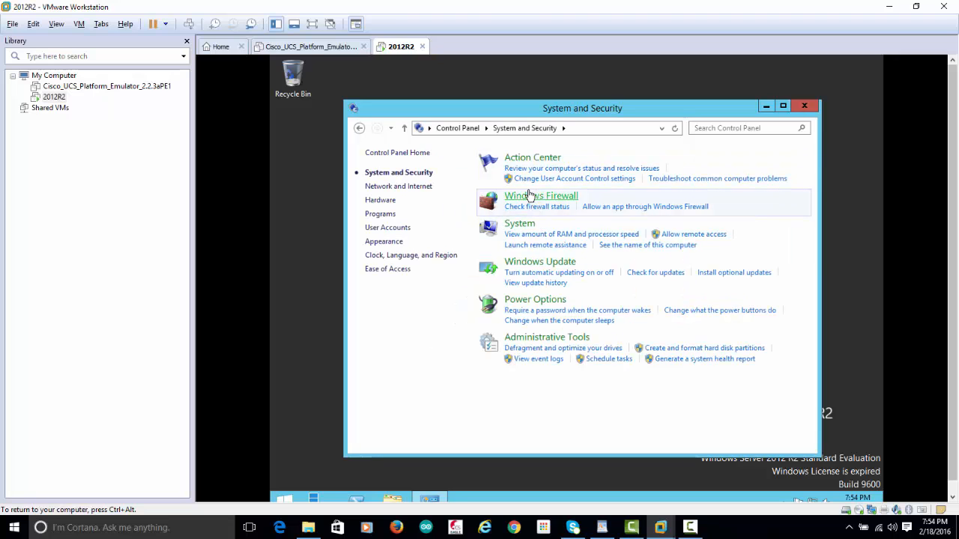
{"action": "left_click", "coordinate": [525, 198]}
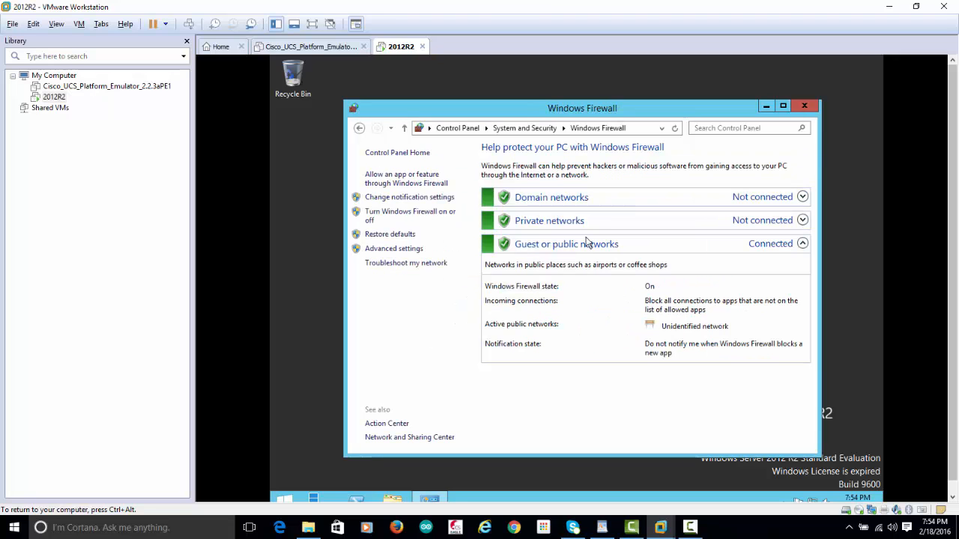
{"action": "left_click", "coordinate": [386, 213]}
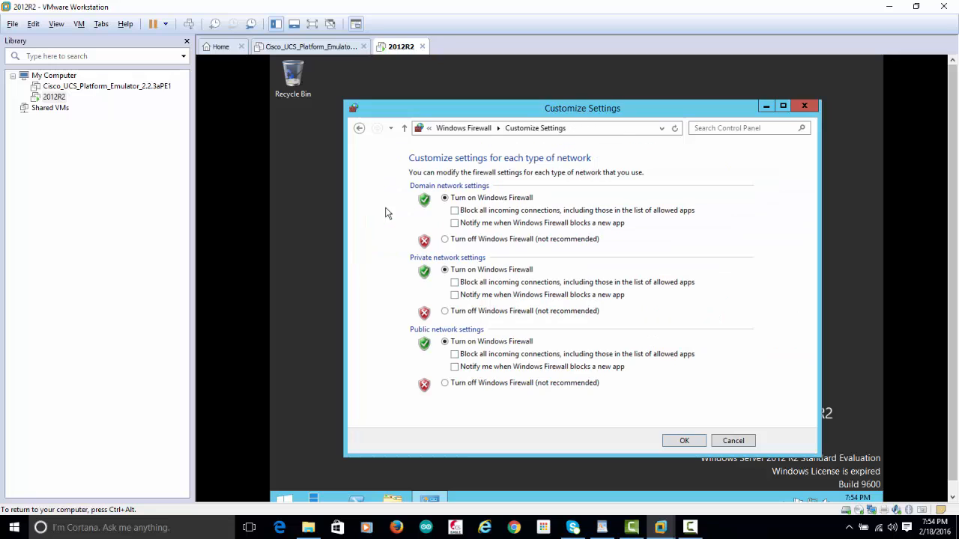
{"action": "left_click", "coordinate": [450, 239]}
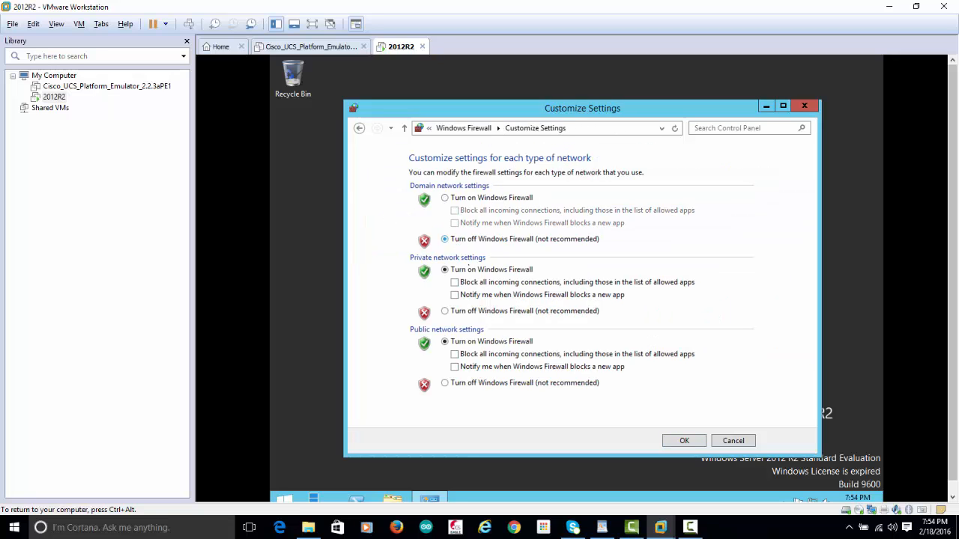
{"action": "left_click", "coordinate": [445, 311]}
{"action": "left_click", "coordinate": [444, 384]}
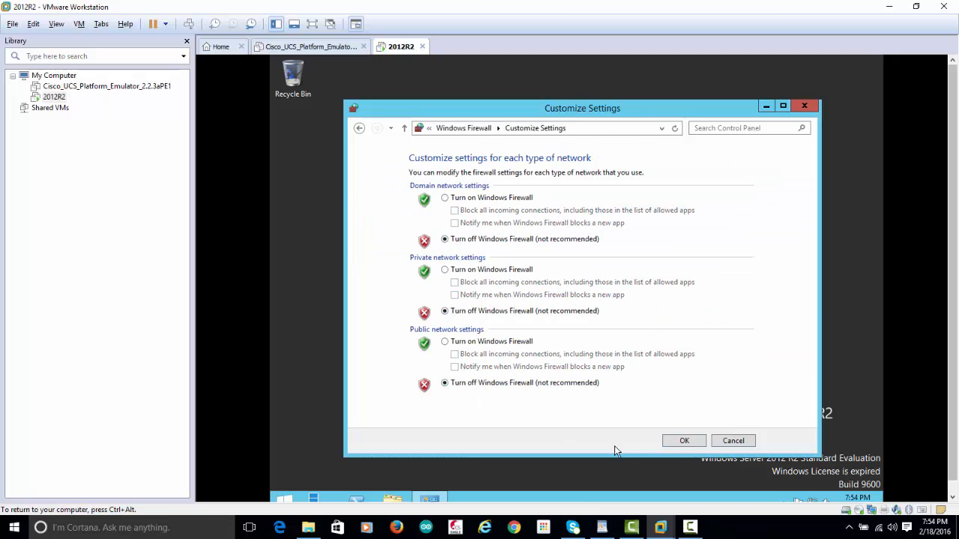
{"action": "left_click", "coordinate": [684, 441]}
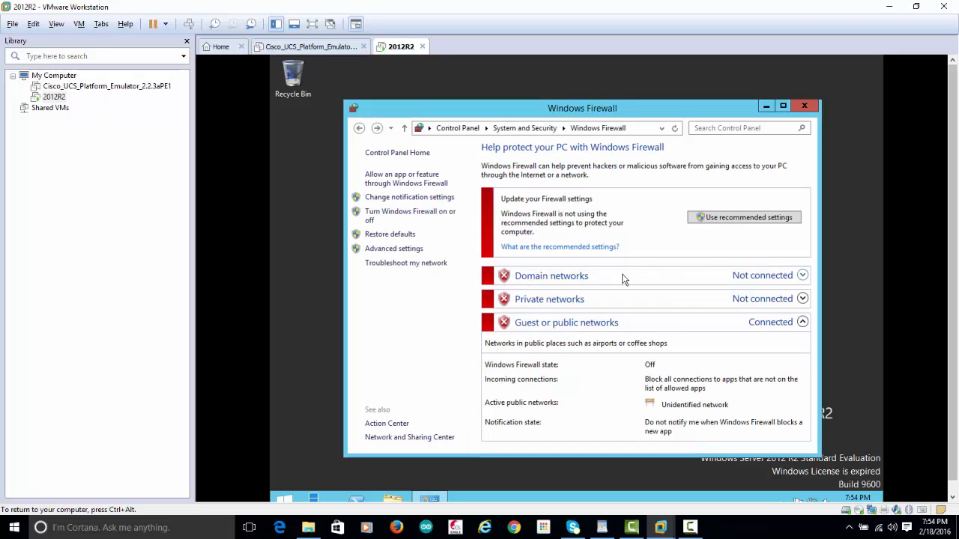
{"action": "left_click", "coordinate": [805, 106]}
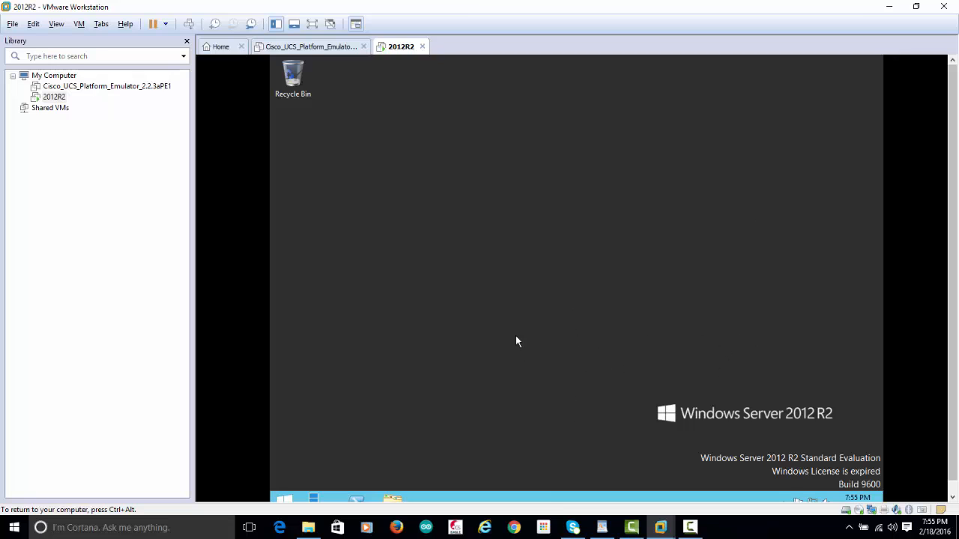
Reopen Server Manager and check the server's drives under This PC in File Explorer.
{"action": "left_click", "coordinate": [285, 499]}
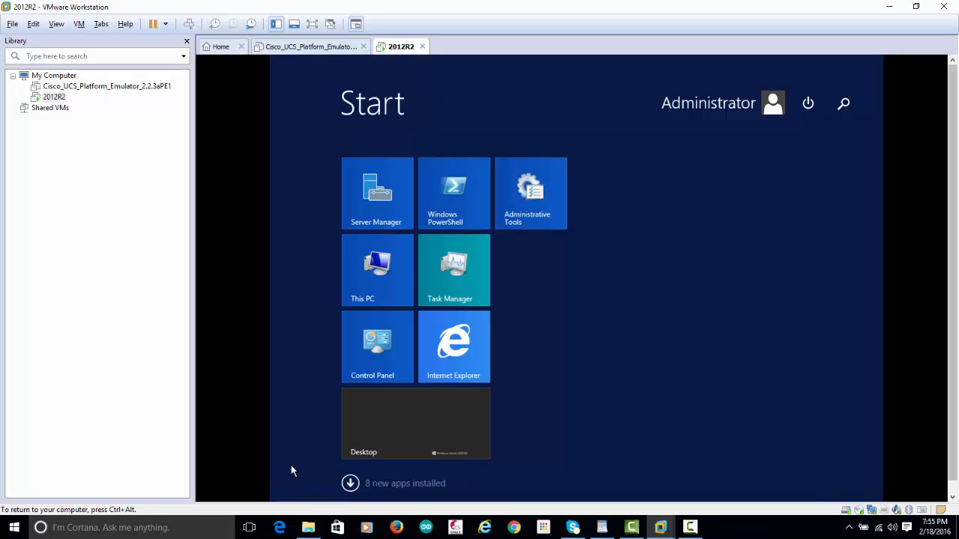
{"action": "left_click", "coordinate": [388, 178]}
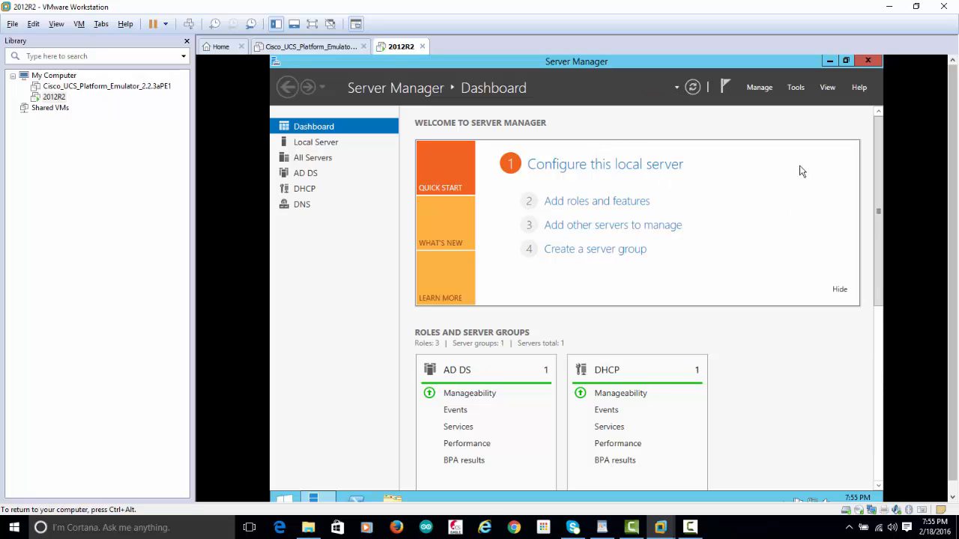
{"action": "left_click", "coordinate": [391, 499]}
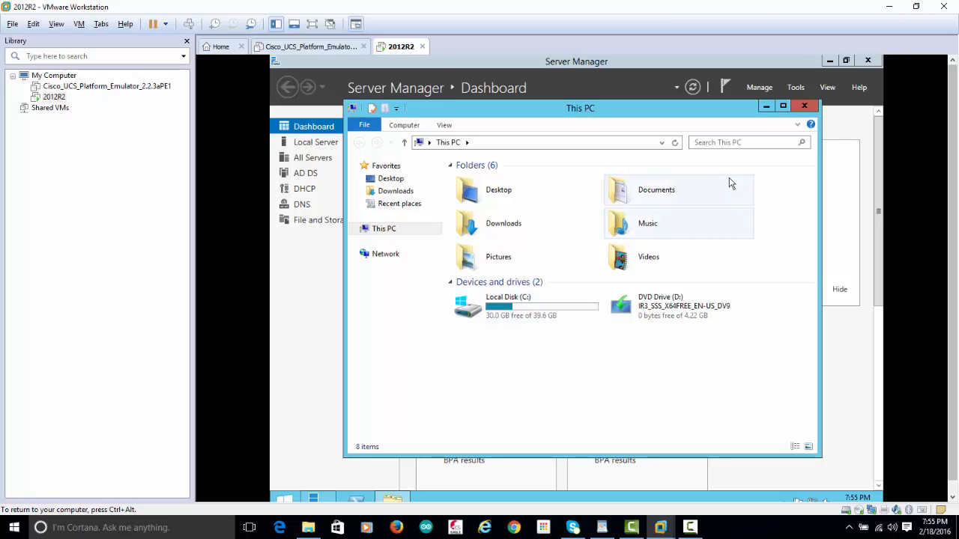
{"action": "left_click", "coordinate": [802, 106]}
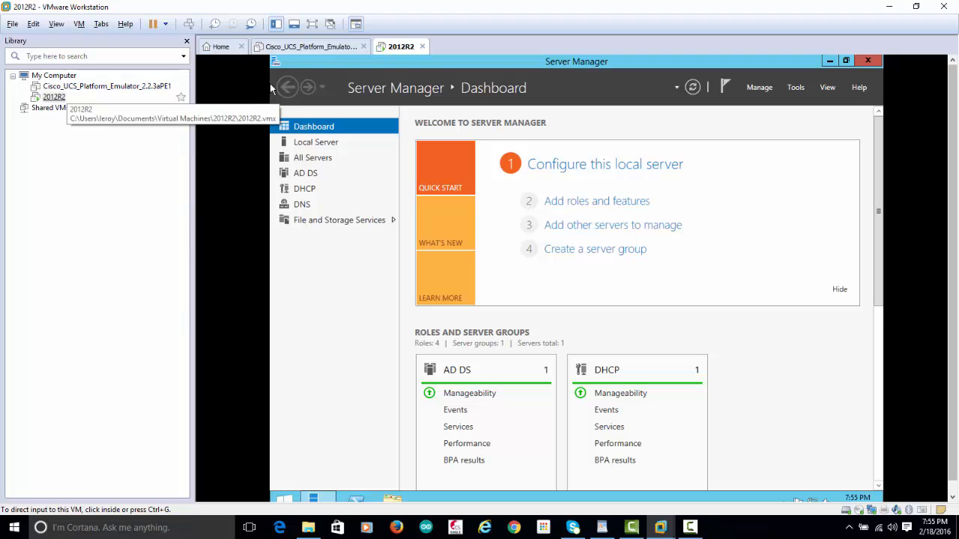
In the 2012R2 virtual machine's settings, start adding a hard disk as a new SCSI virtual disk.
{"action": "right_click", "coordinate": [54, 97]}
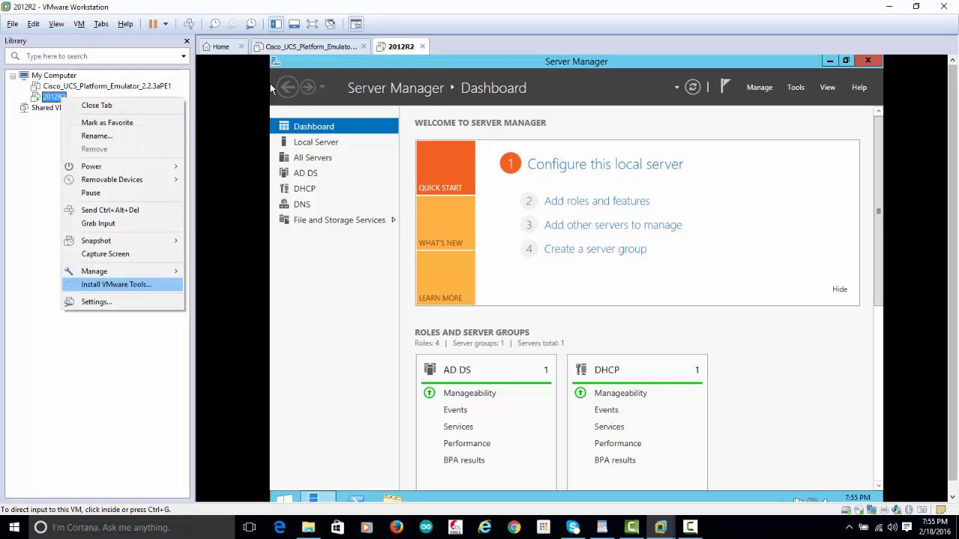
{"action": "left_click", "coordinate": [96, 301]}
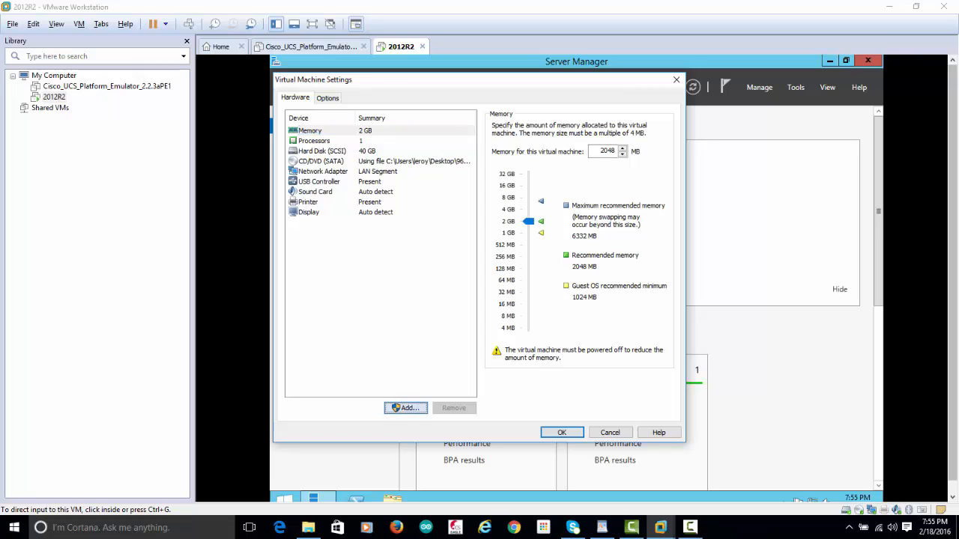
{"action": "left_click", "coordinate": [405, 408]}
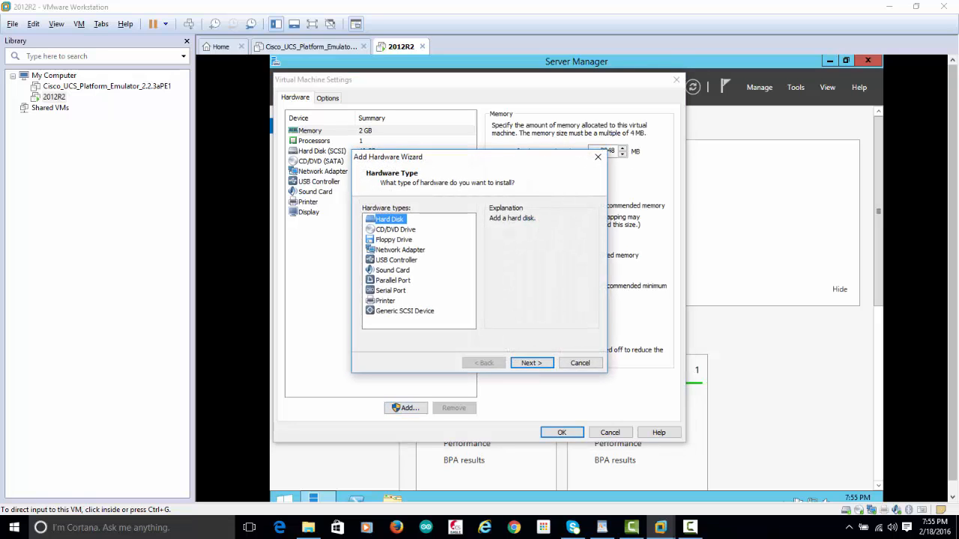
{"action": "left_click", "coordinate": [531, 363]}
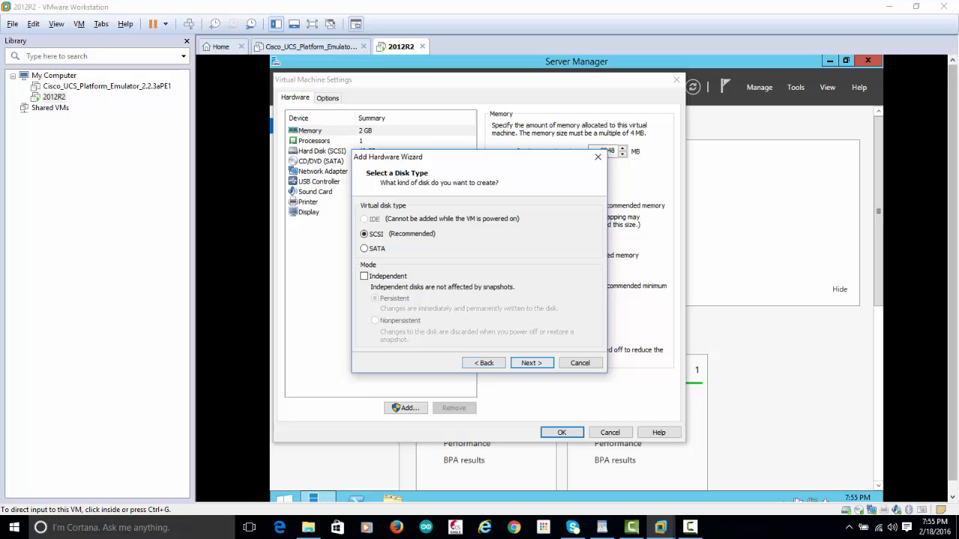
{"action": "left_click", "coordinate": [532, 362]}
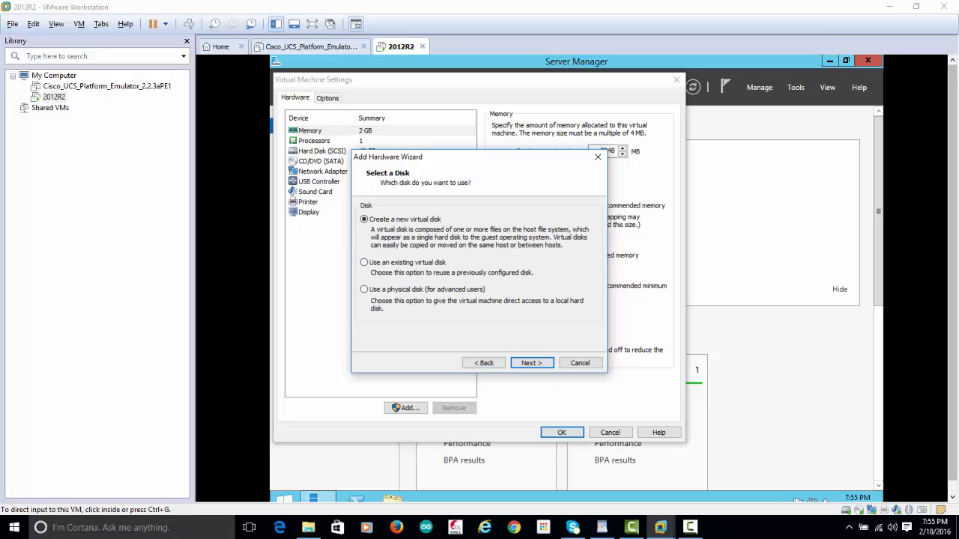
{"action": "left_click", "coordinate": [531, 363]}
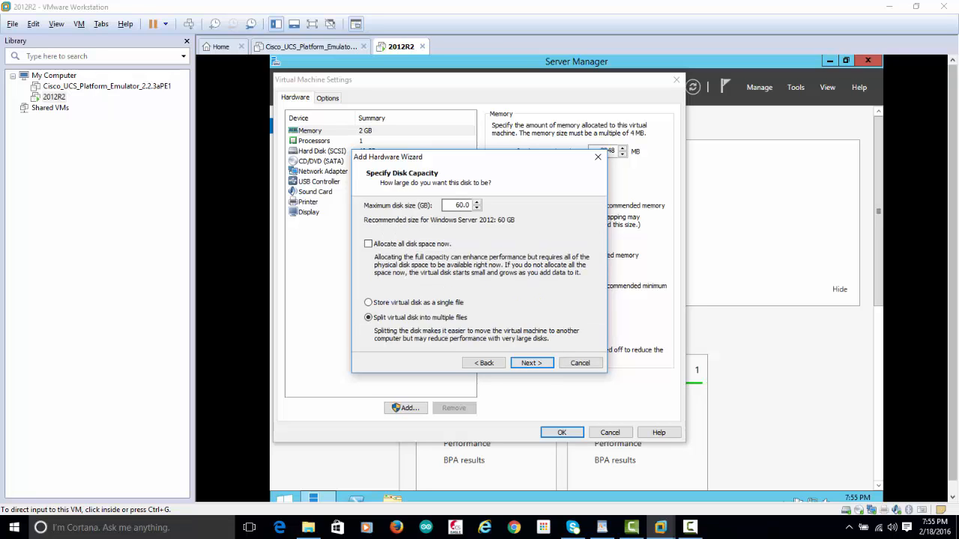
Set the new disk's maximum size to 70 GB, store it as a single file with the default name, and apply the settings.
{"action": "double_click", "coordinate": [462, 205]}
{"action": "type", "text": "70"}
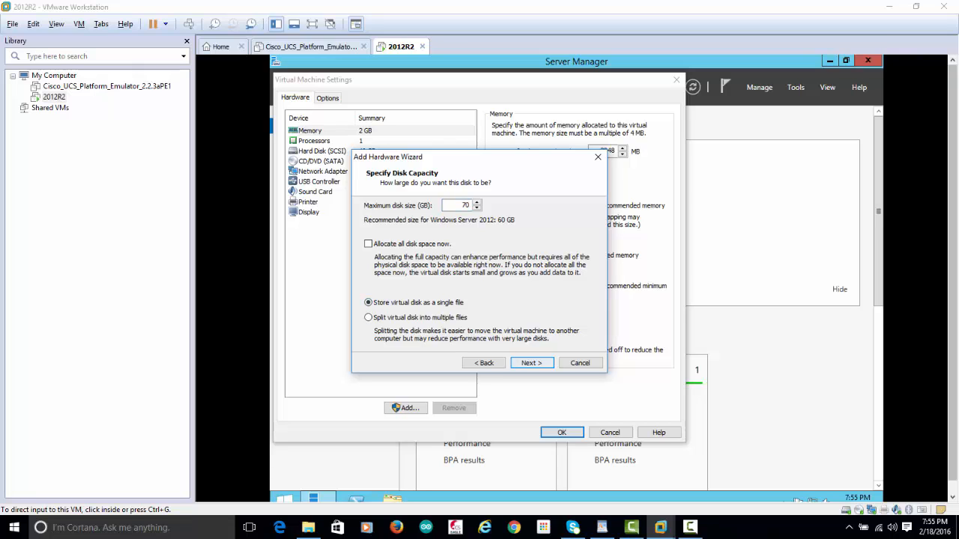
{"action": "left_click", "coordinate": [532, 363]}
{"action": "left_click", "coordinate": [532, 363]}
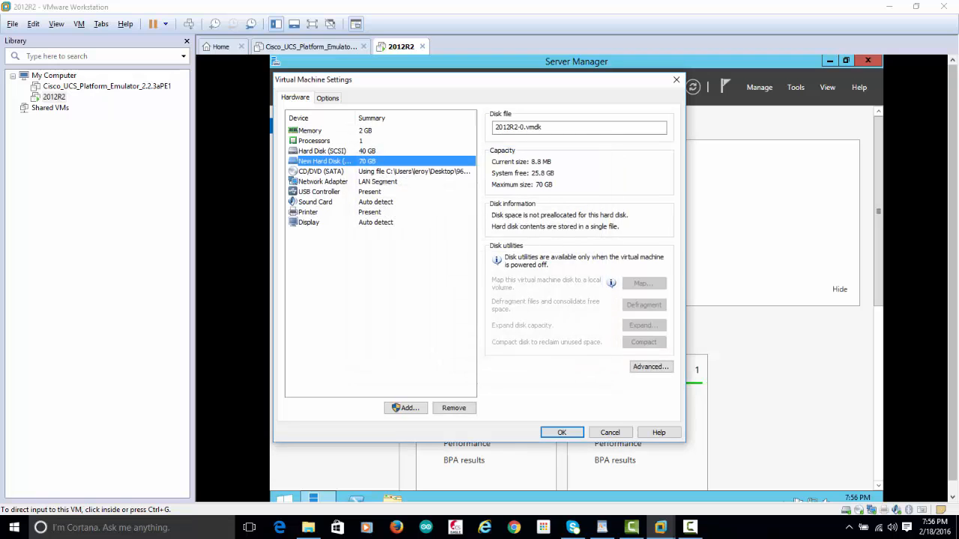
{"action": "left_click", "coordinate": [562, 432]}
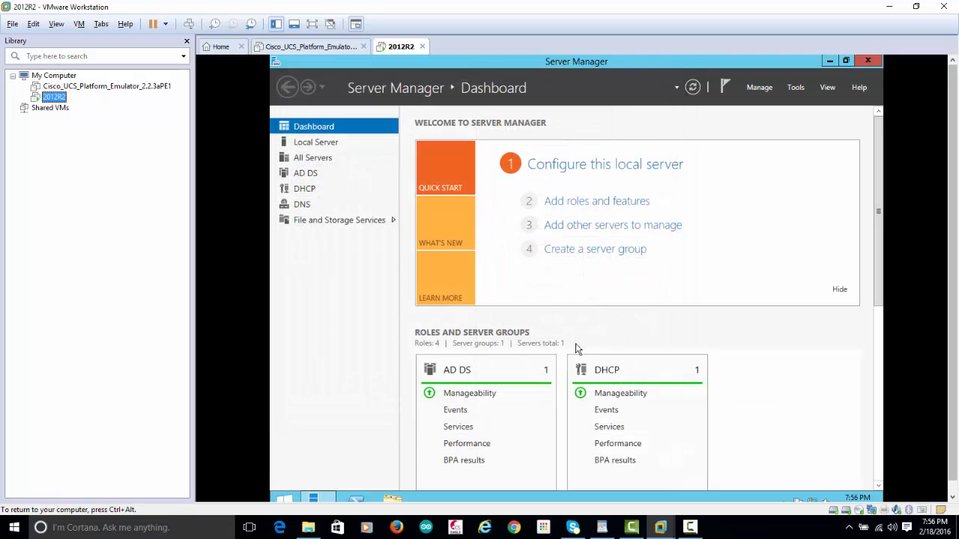
Close Server Manager and open Disk Management in Computer Management, reached through Control Panel's Administrative Tools.
{"action": "left_click", "coordinate": [867, 62]}
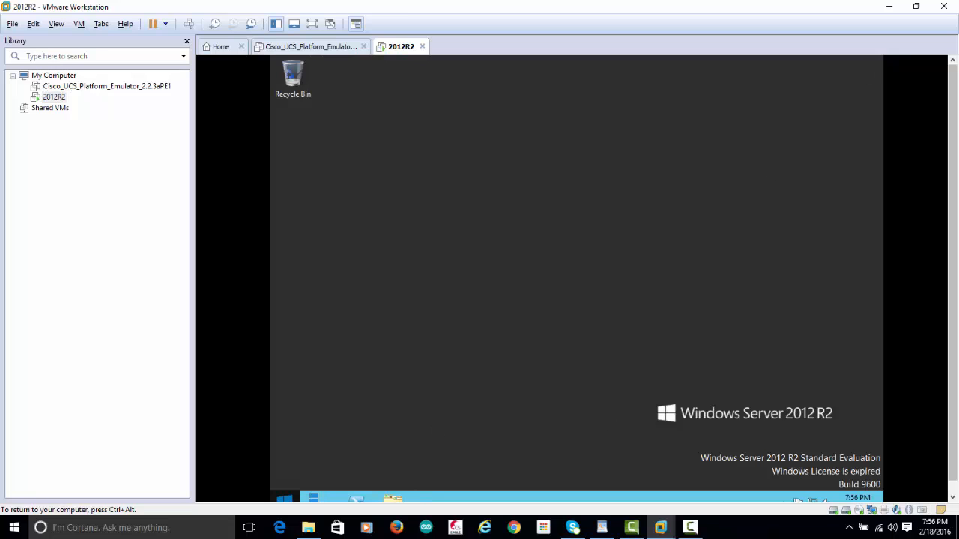
{"action": "right_click", "coordinate": [284, 499]}
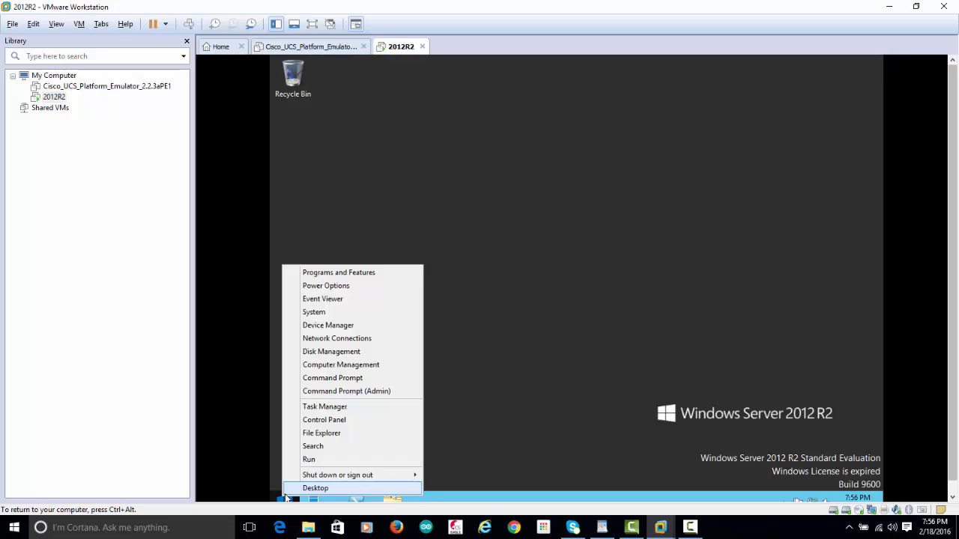
{"action": "left_click", "coordinate": [333, 422]}
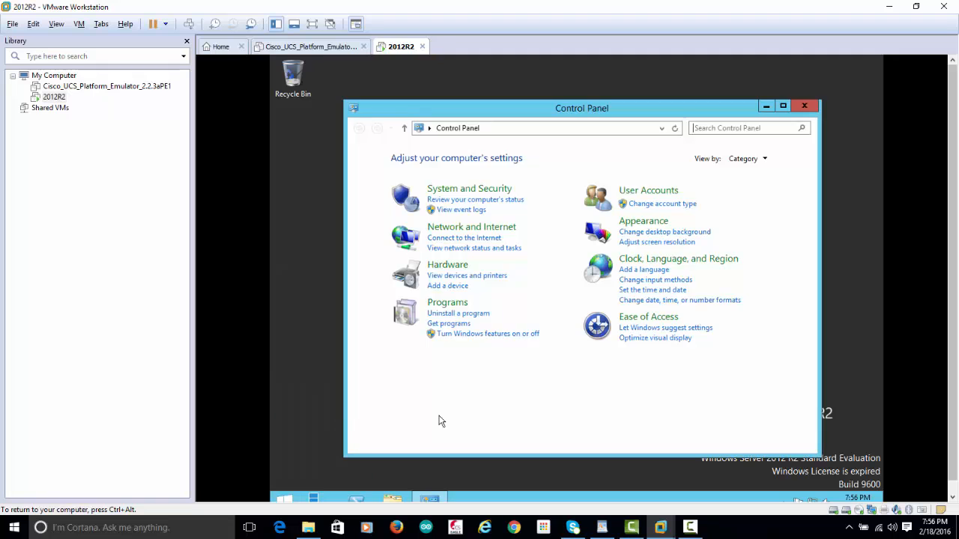
{"action": "left_click", "coordinate": [490, 194]}
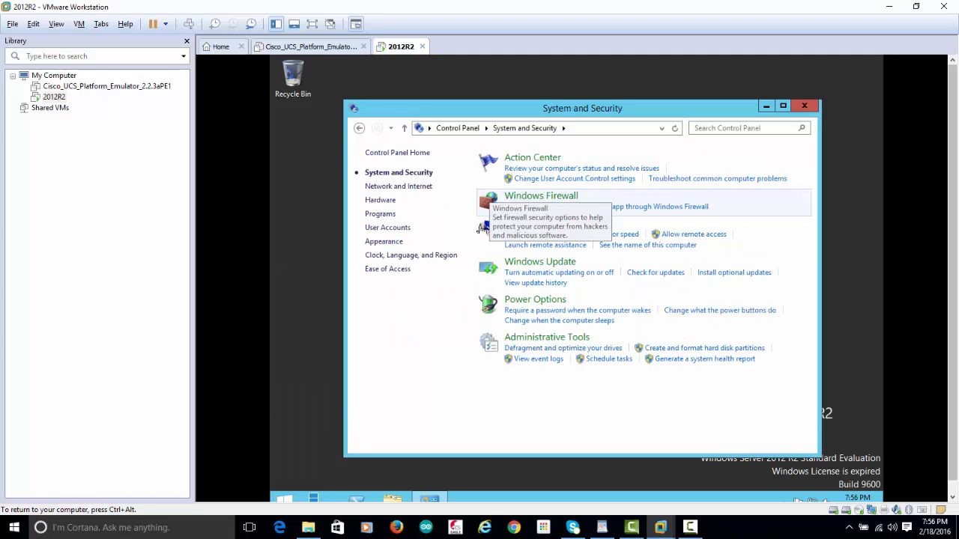
{"action": "left_click", "coordinate": [529, 344]}
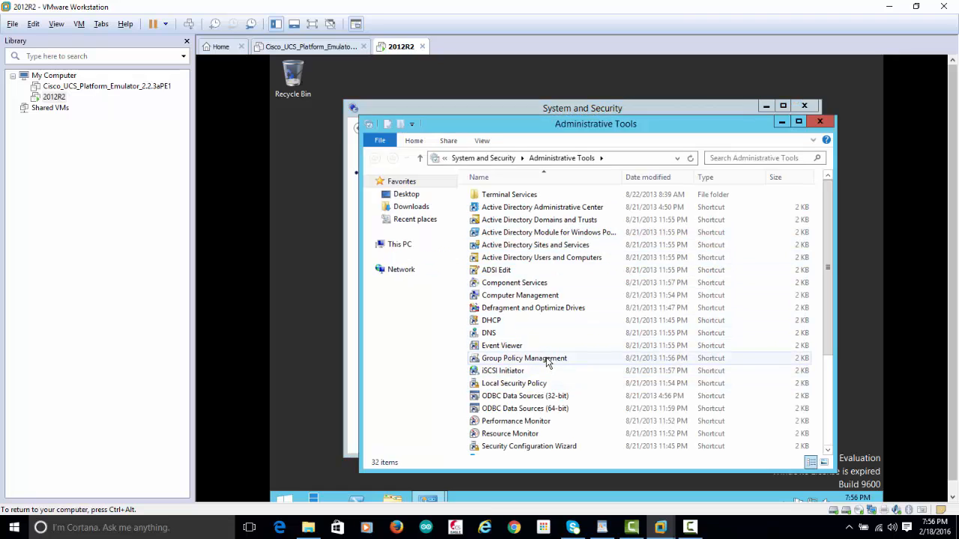
{"action": "left_click", "coordinate": [539, 296]}
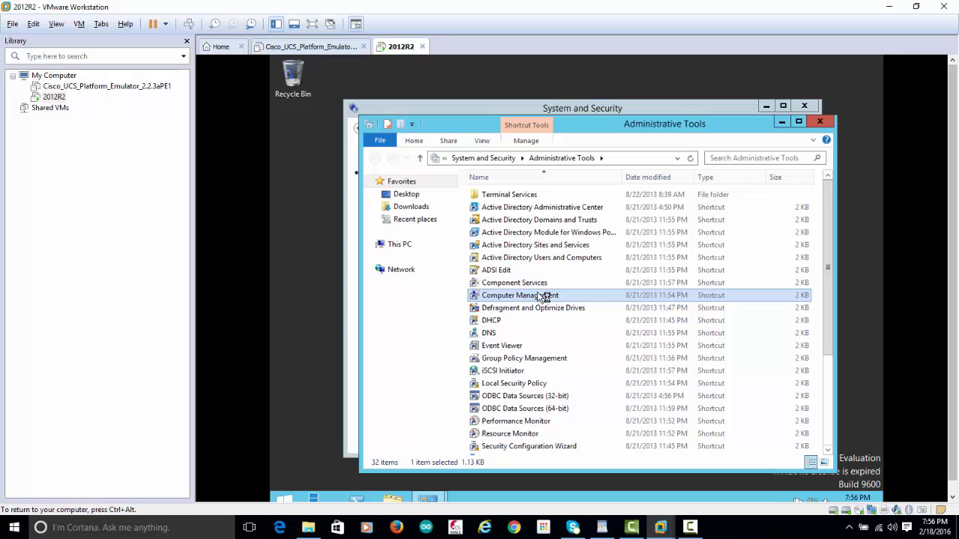
{"action": "double_click", "coordinate": [544, 297]}
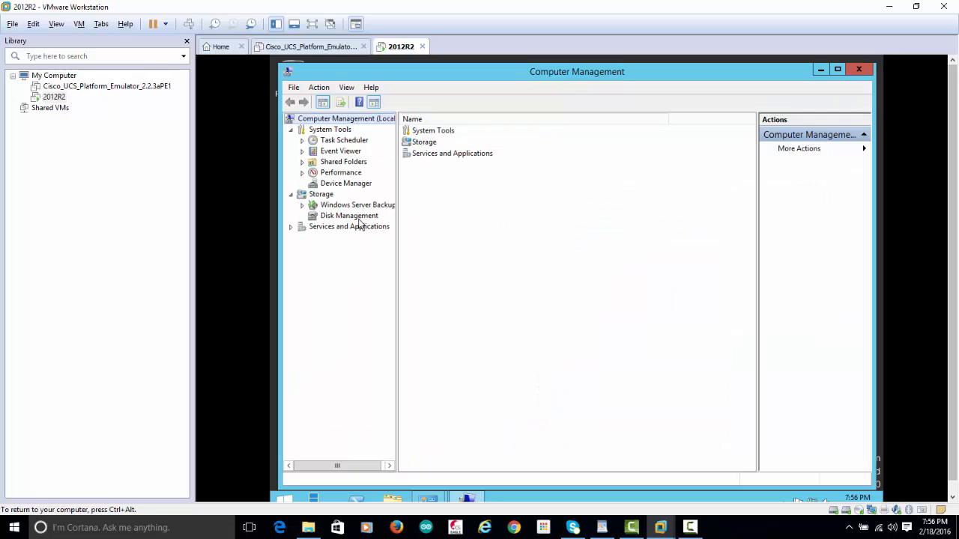
{"action": "left_click", "coordinate": [334, 217]}
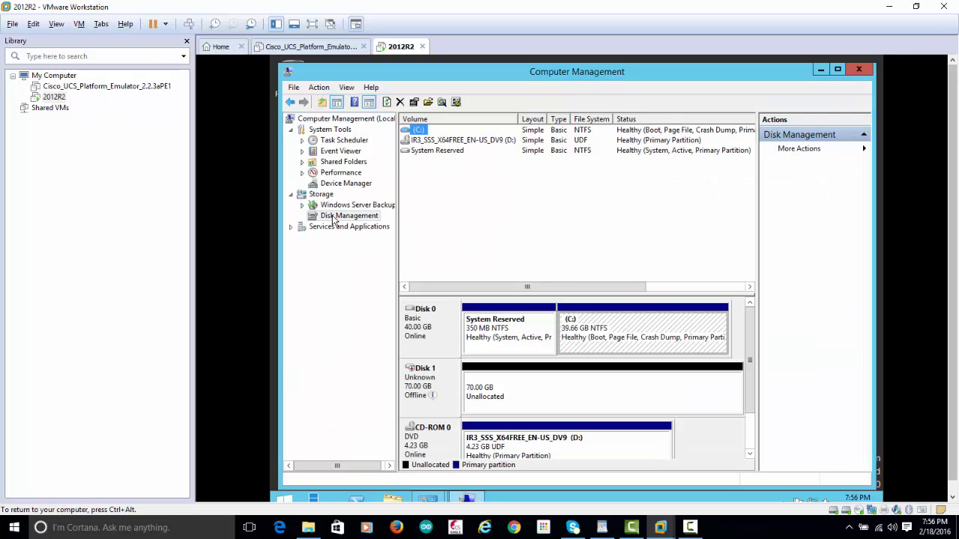
Bring the new 70 GB Disk 1 online in Disk Management.
{"action": "left_click", "coordinate": [508, 397]}
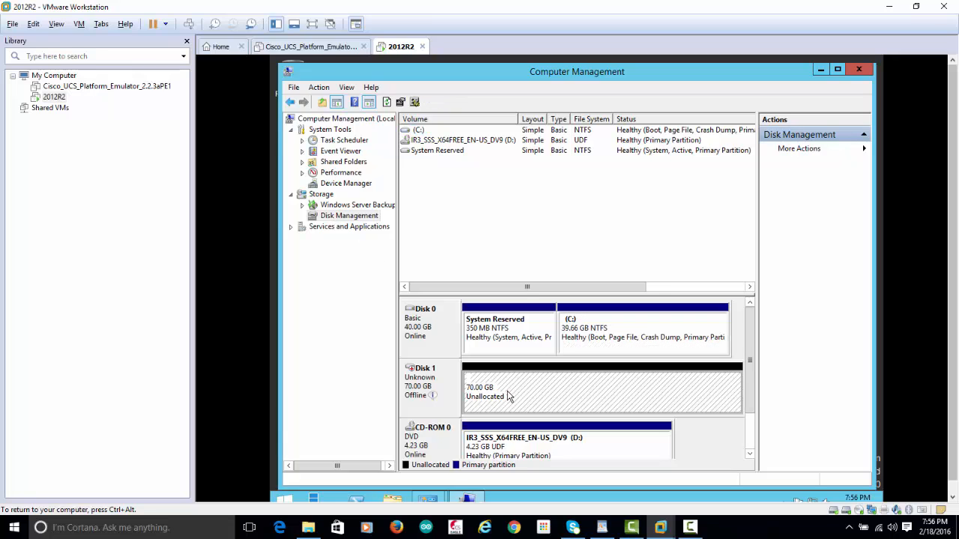
{"action": "right_click", "coordinate": [496, 387]}
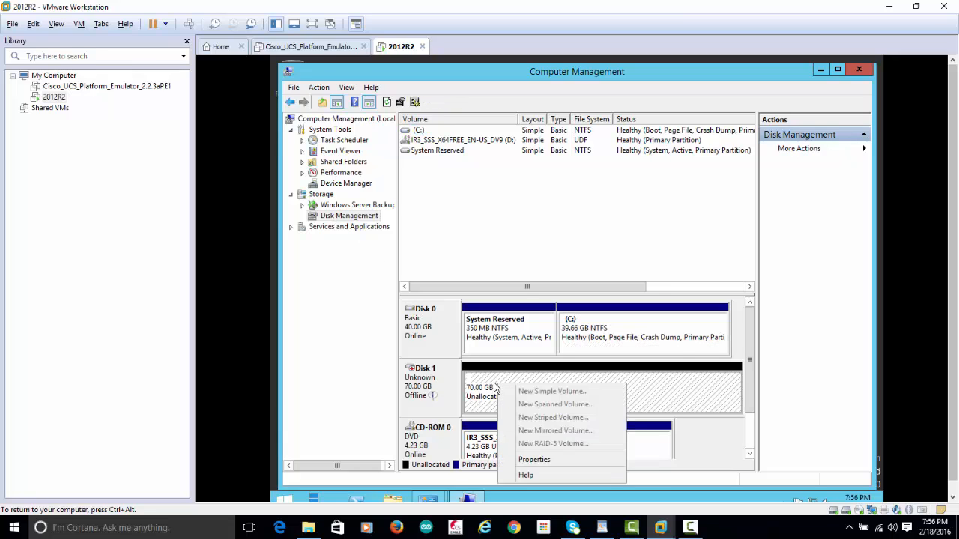
{"action": "left_click", "coordinate": [455, 388]}
{"action": "right_click", "coordinate": [451, 388]}
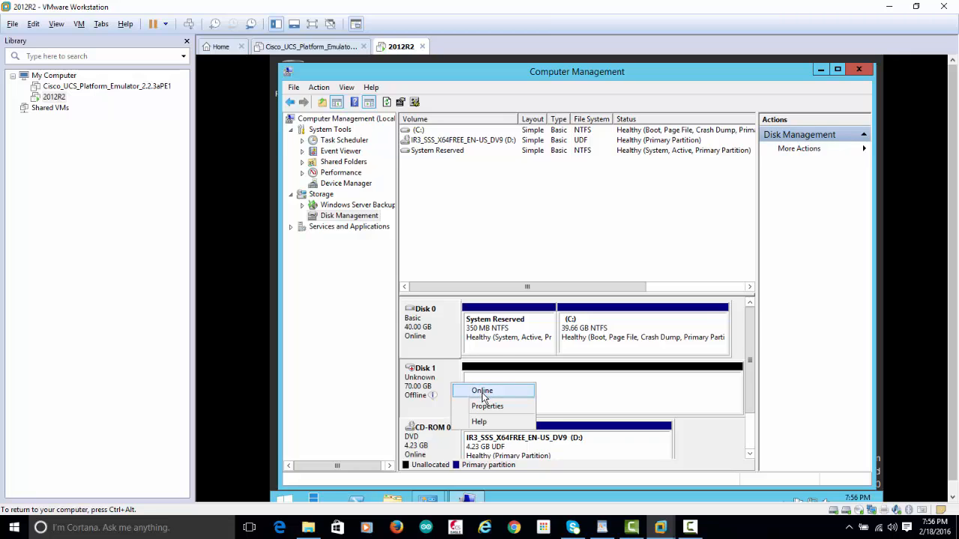
{"action": "left_click", "coordinate": [483, 393]}
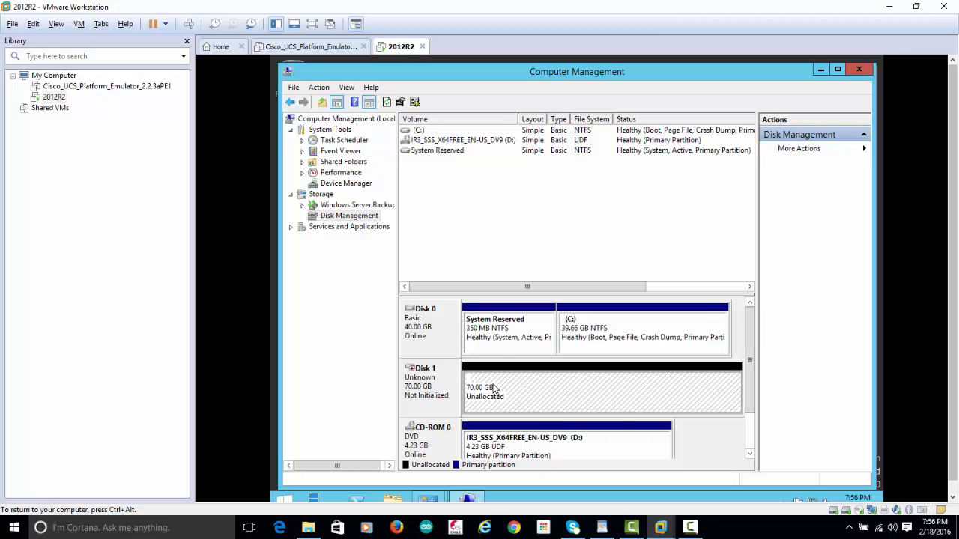
Initialize Disk 1 with the MBR (Master Boot Record) partition style.
{"action": "right_click", "coordinate": [494, 388]}
{"action": "left_click", "coordinate": [433, 388]}
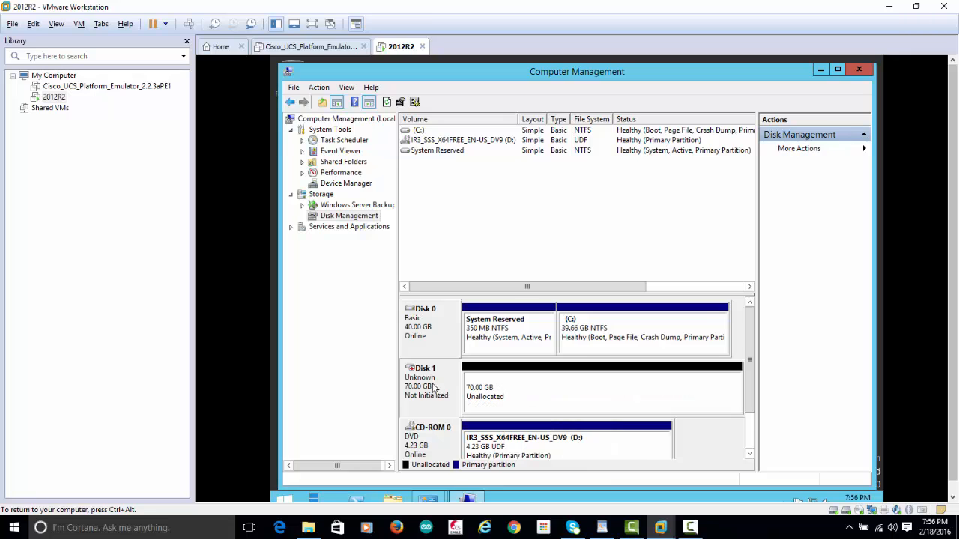
{"action": "right_click", "coordinate": [427, 387]}
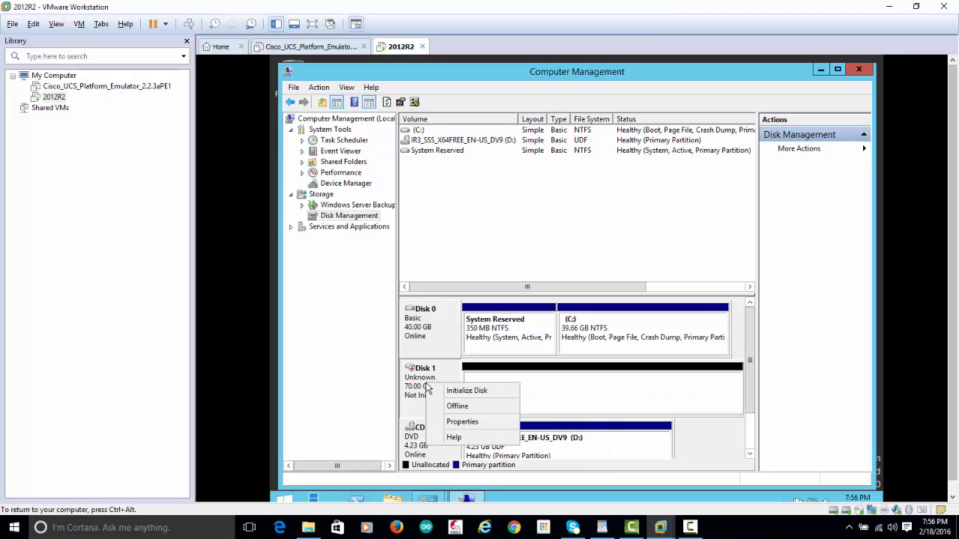
{"action": "left_click", "coordinate": [461, 391]}
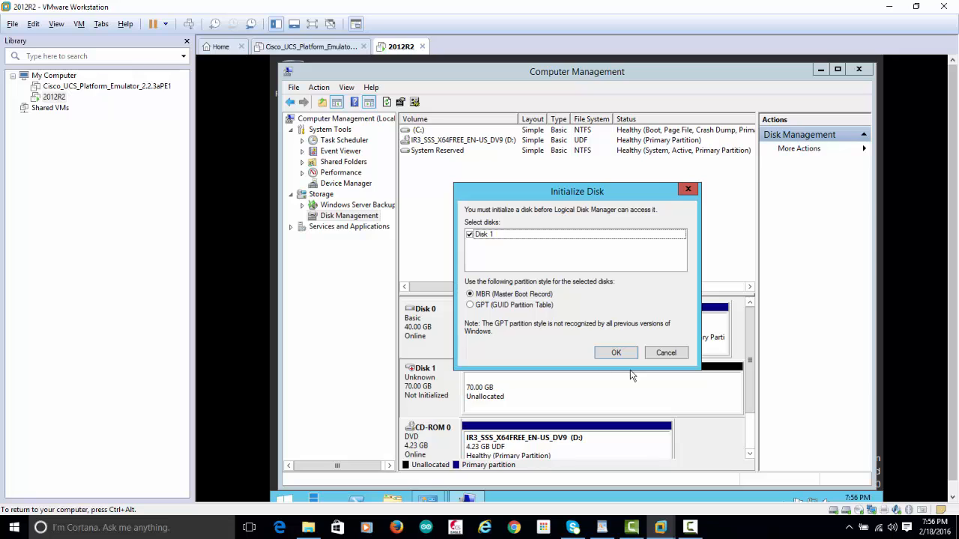
{"action": "left_click", "coordinate": [612, 351]}
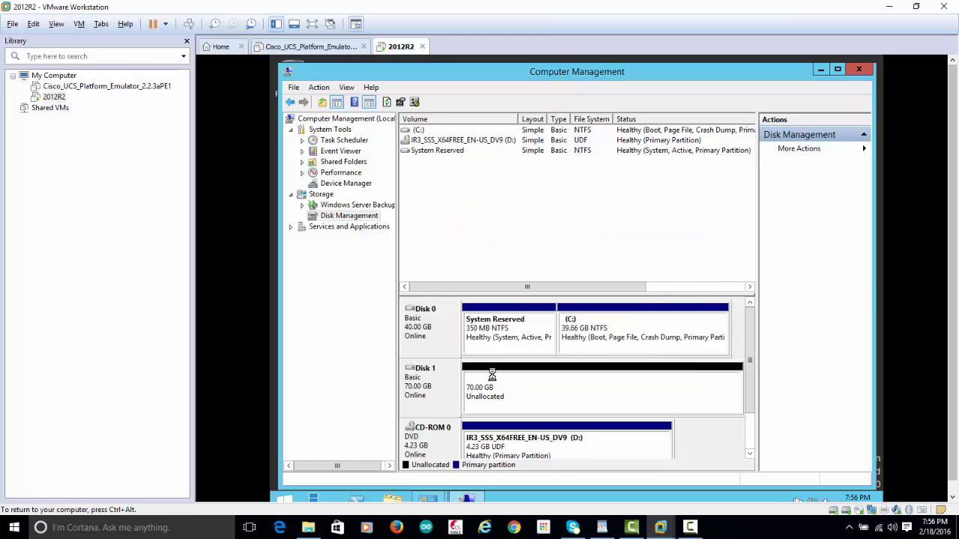
Create a 71677 MB simple volume in Disk 1's unallocated space, quick-formatted as NTFS with the label New Volume and drive letter E.
{"action": "left_click", "coordinate": [504, 396]}
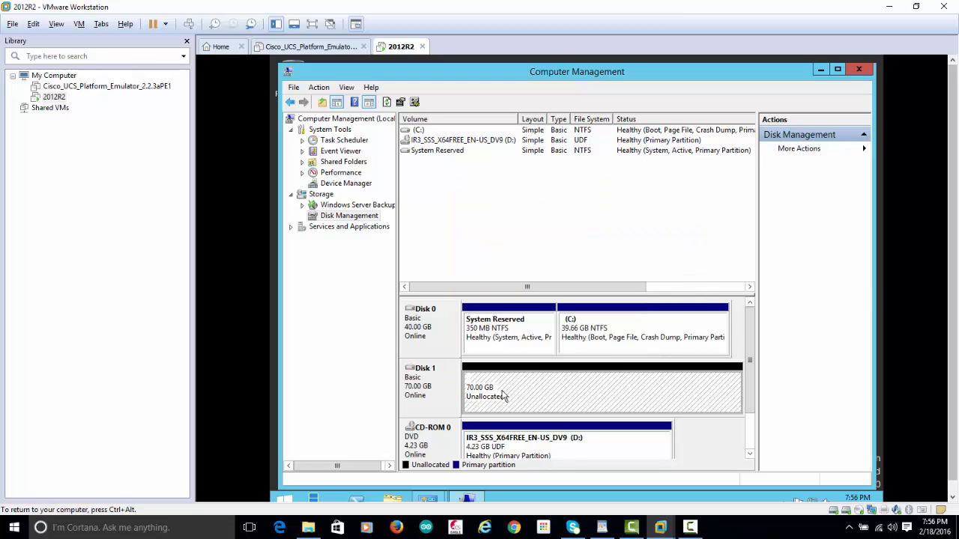
{"action": "right_click", "coordinate": [504, 396]}
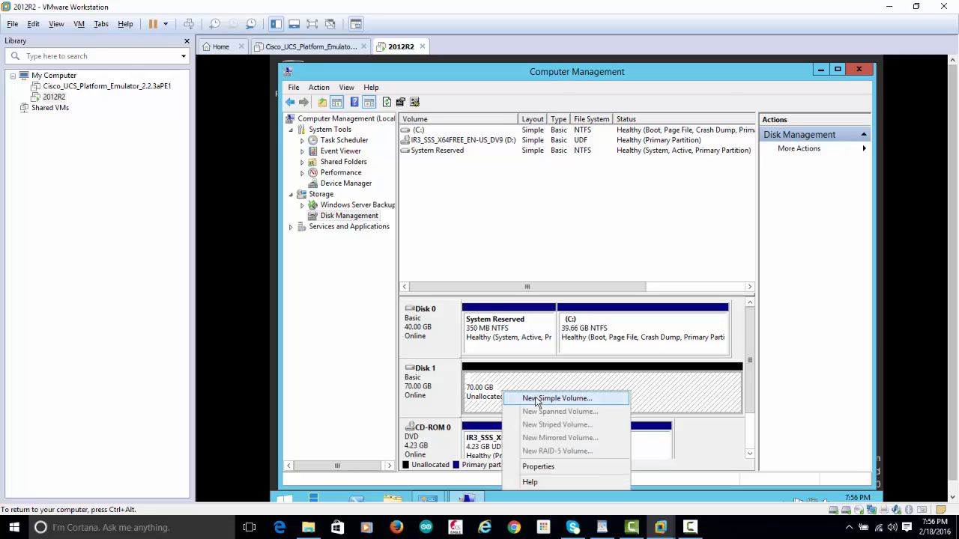
{"action": "left_click", "coordinate": [536, 399]}
{"action": "left_click", "coordinate": [633, 346]}
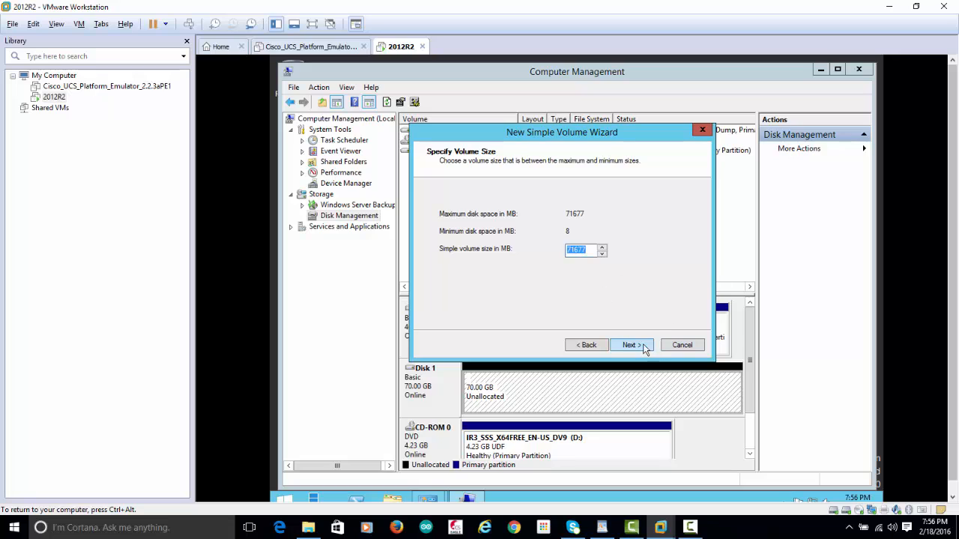
{"action": "left_click", "coordinate": [635, 346]}
{"action": "left_click", "coordinate": [631, 346]}
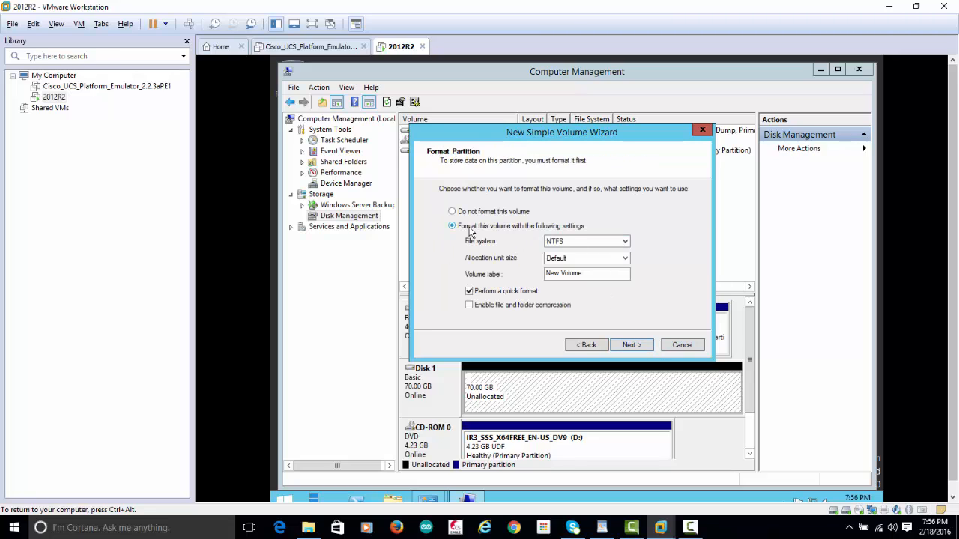
{"action": "left_click", "coordinate": [639, 345]}
{"action": "left_click", "coordinate": [633, 346]}
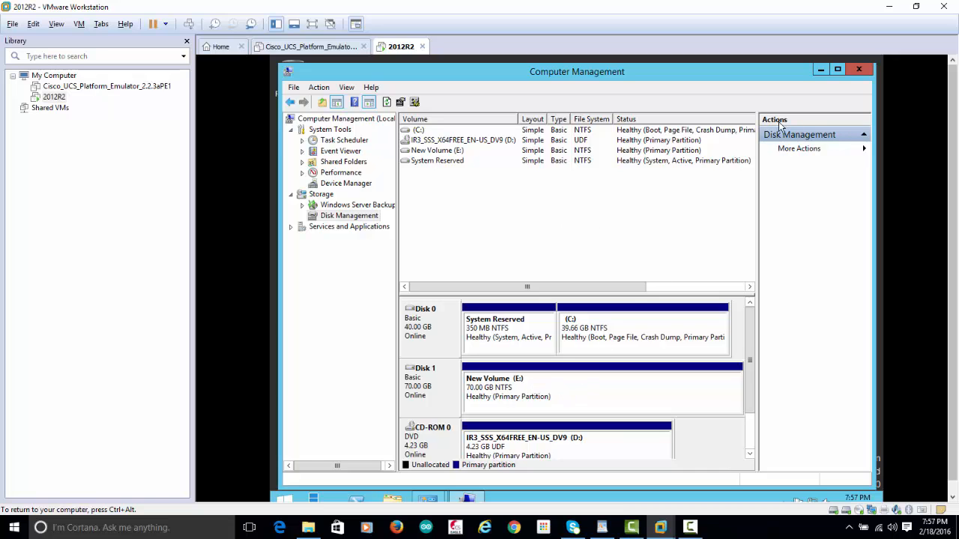
Close the Computer Management, Administrative Tools and System and Security windows to return to the desktop.
{"action": "left_click", "coordinate": [857, 70]}
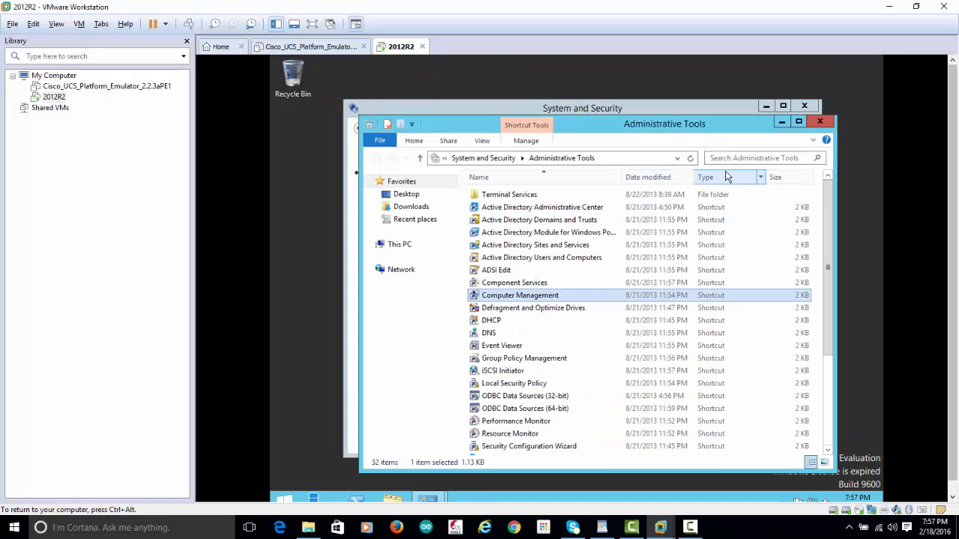
{"action": "left_click", "coordinate": [820, 121]}
{"action": "left_click", "coordinate": [804, 105]}
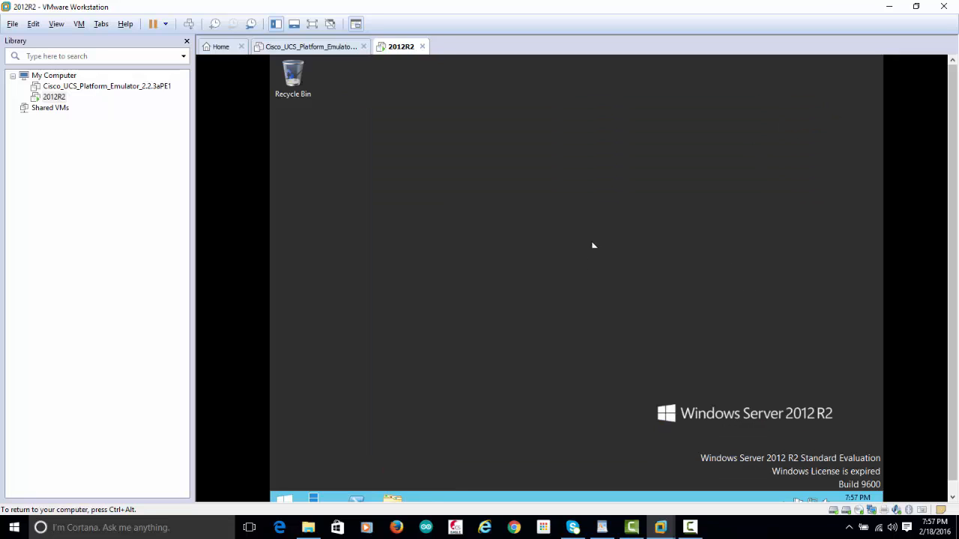
Check the contents of New Volume (E:) in File Explorer and close the window.
{"action": "left_click", "coordinate": [392, 498]}
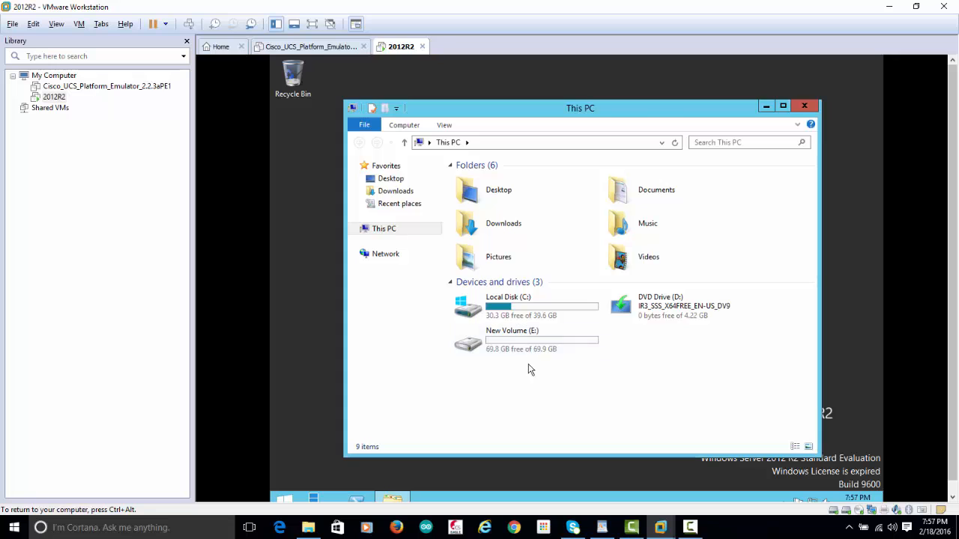
{"action": "double_click", "coordinate": [506, 350]}
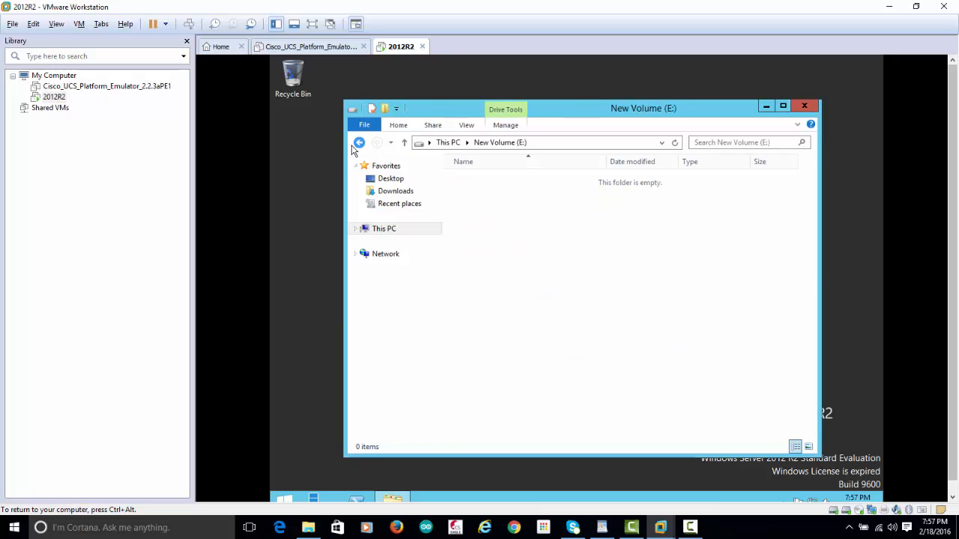
{"action": "left_click", "coordinate": [359, 143]}
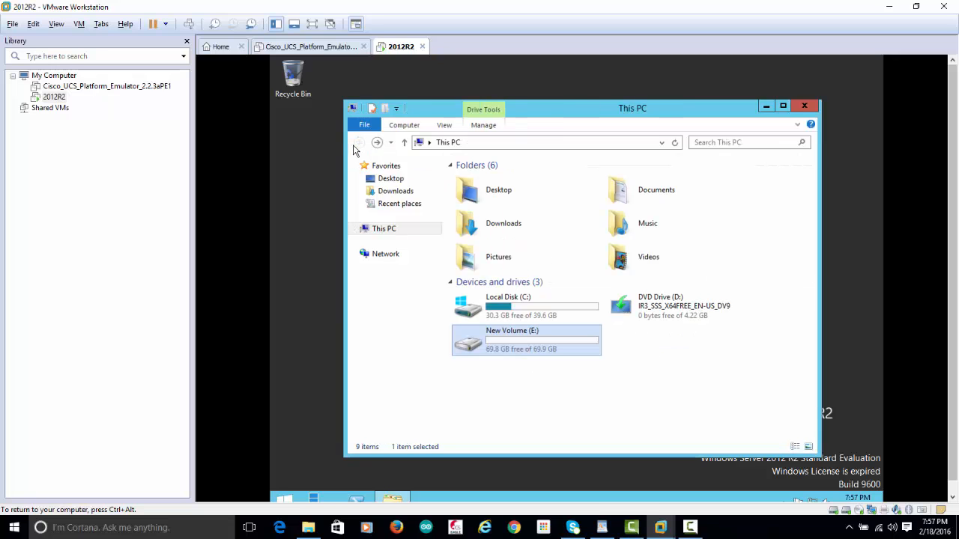
{"action": "left_click", "coordinate": [804, 106]}
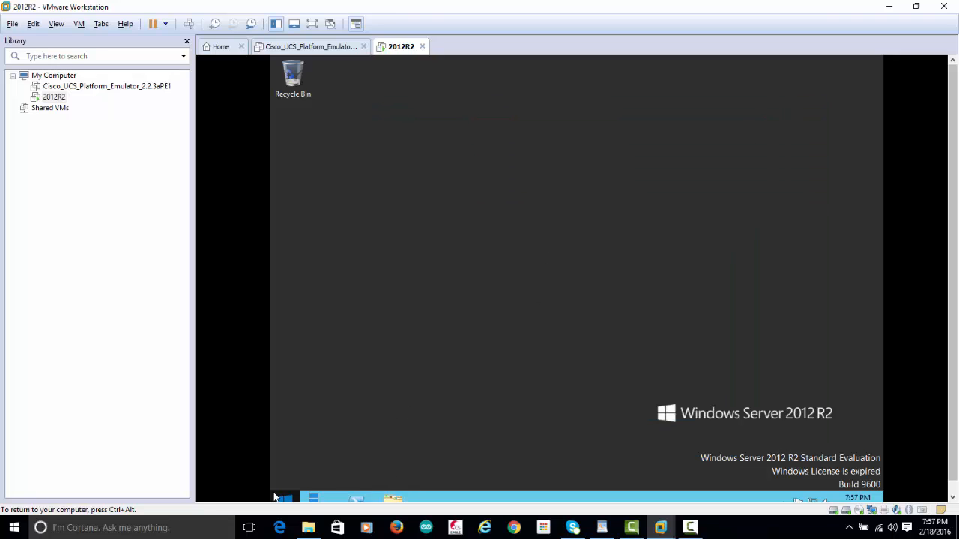
Start adding roles to the local server in Server Manager and select Windows Deployment Services with its required management tools.
{"action": "left_click", "coordinate": [313, 498]}
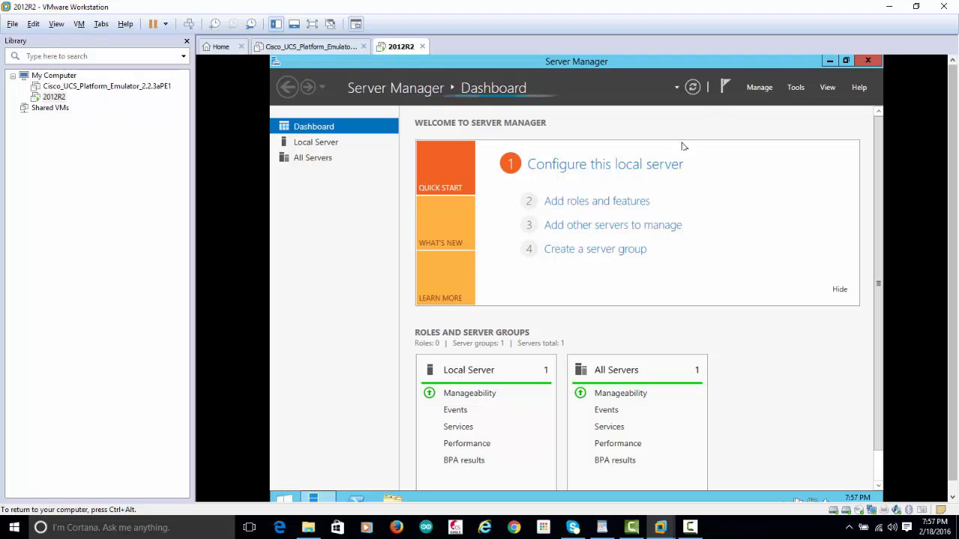
{"action": "left_click", "coordinate": [621, 202]}
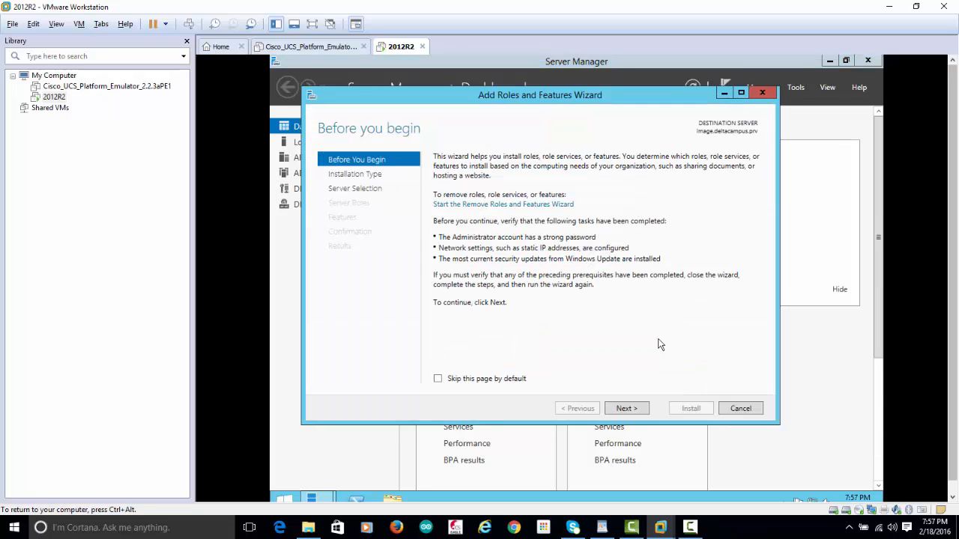
{"action": "left_click", "coordinate": [635, 407]}
{"action": "left_click", "coordinate": [634, 409]}
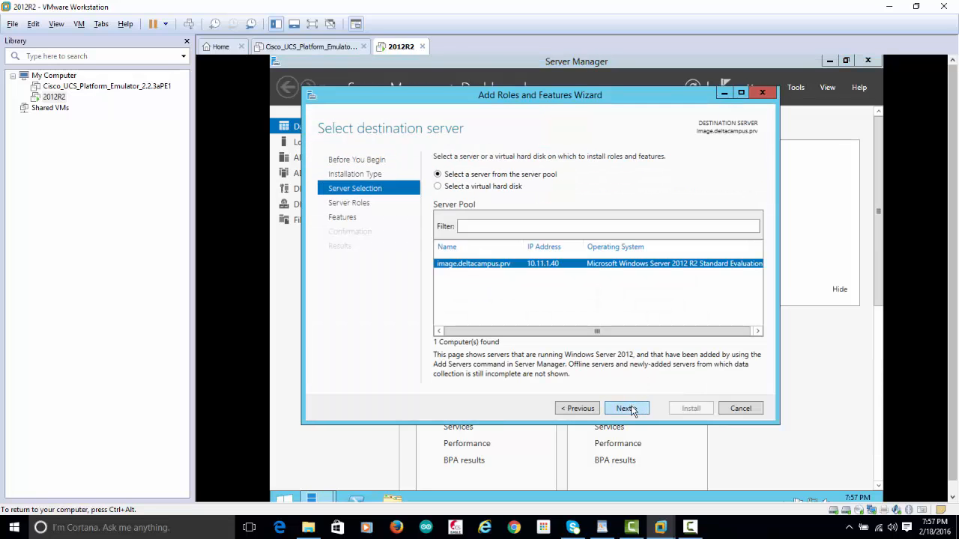
{"action": "left_click", "coordinate": [634, 410]}
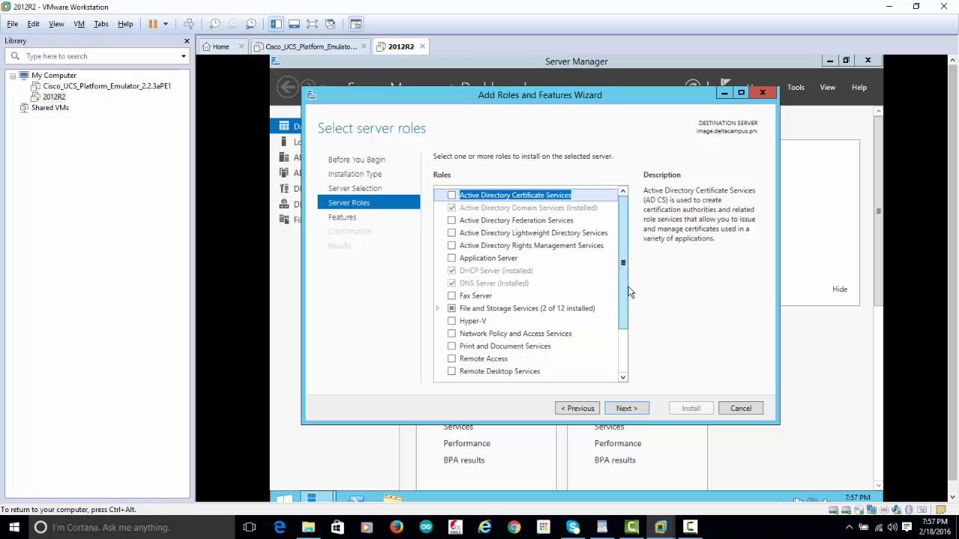
{"action": "scroll", "coordinate": [623, 303], "scroll_direction": "down", "scroll_amount": 2}
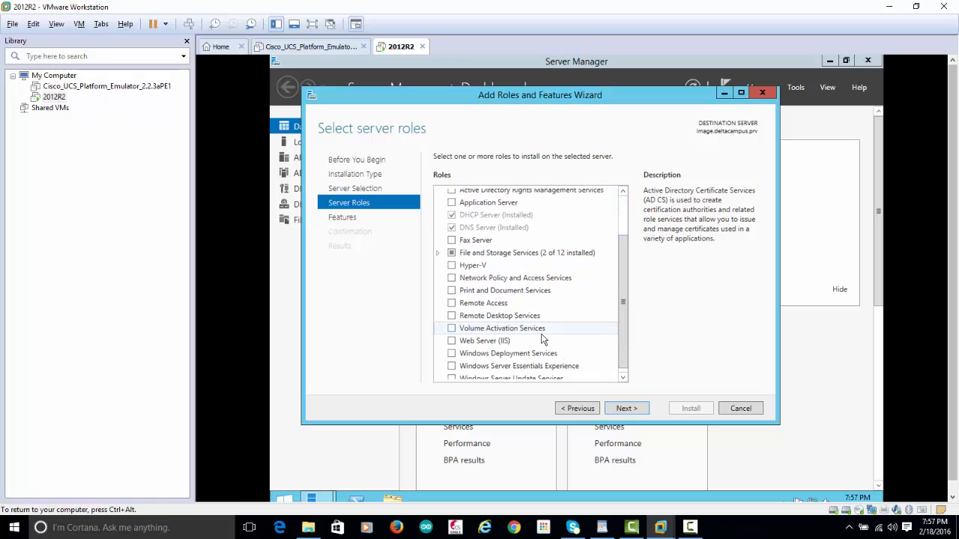
{"action": "left_click", "coordinate": [451, 354]}
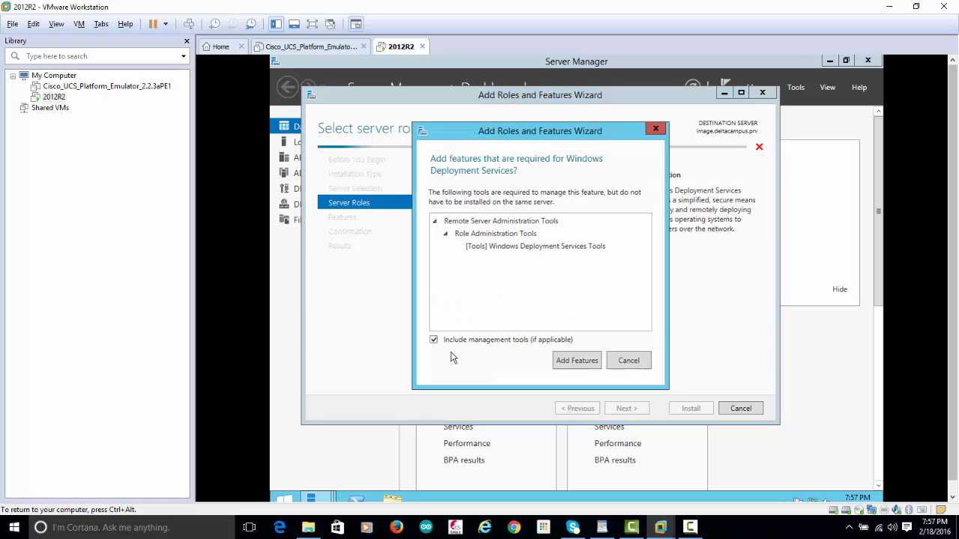
{"action": "left_click", "coordinate": [571, 363]}
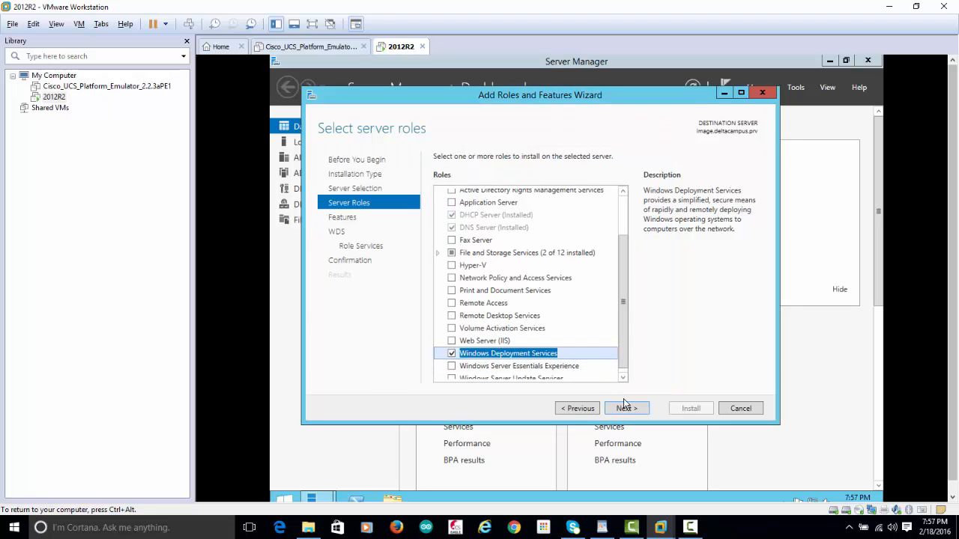
Keep the default features and the Deployment Server and Transport Server role services, and allow automatic restarts of the destination server.
{"action": "left_click", "coordinate": [630, 409]}
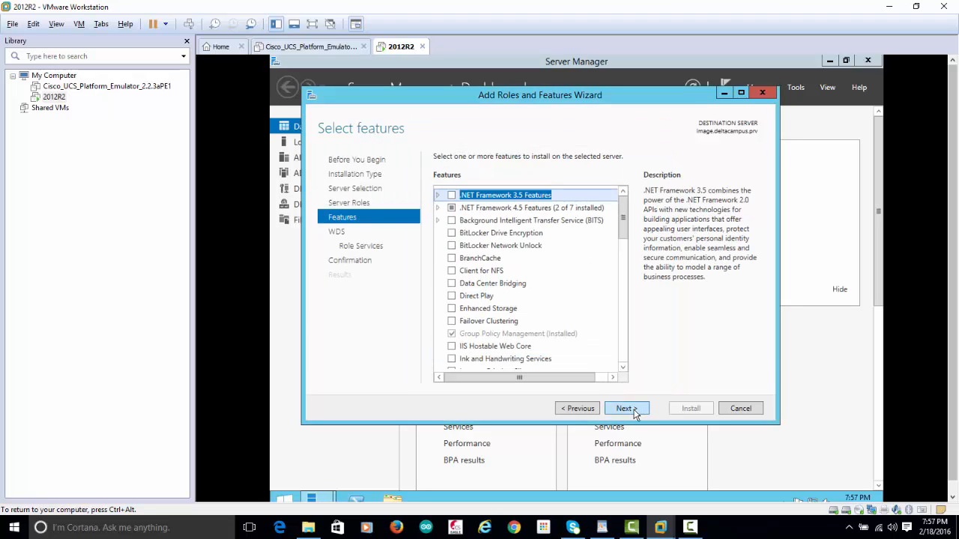
{"action": "left_click", "coordinate": [630, 408]}
{"action": "left_click", "coordinate": [634, 414]}
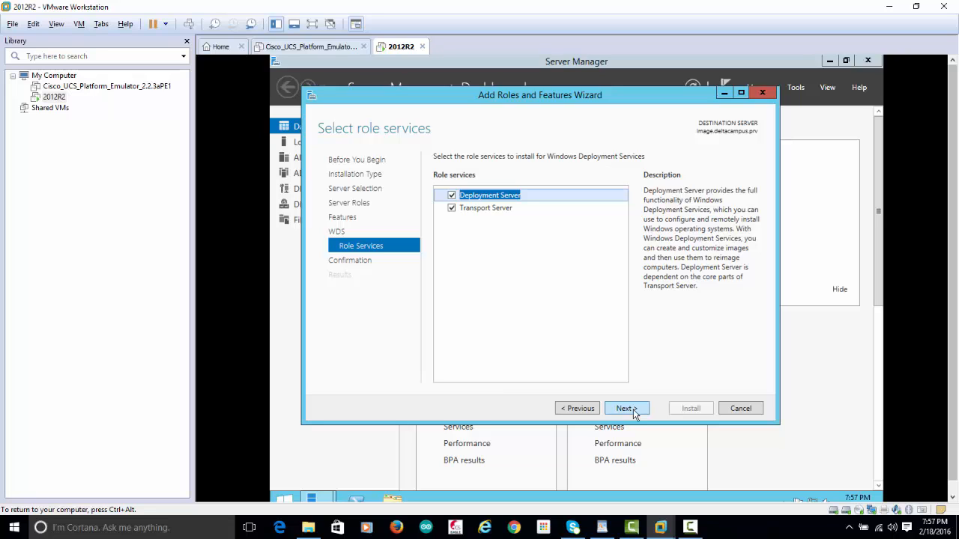
{"action": "left_click", "coordinate": [627, 408]}
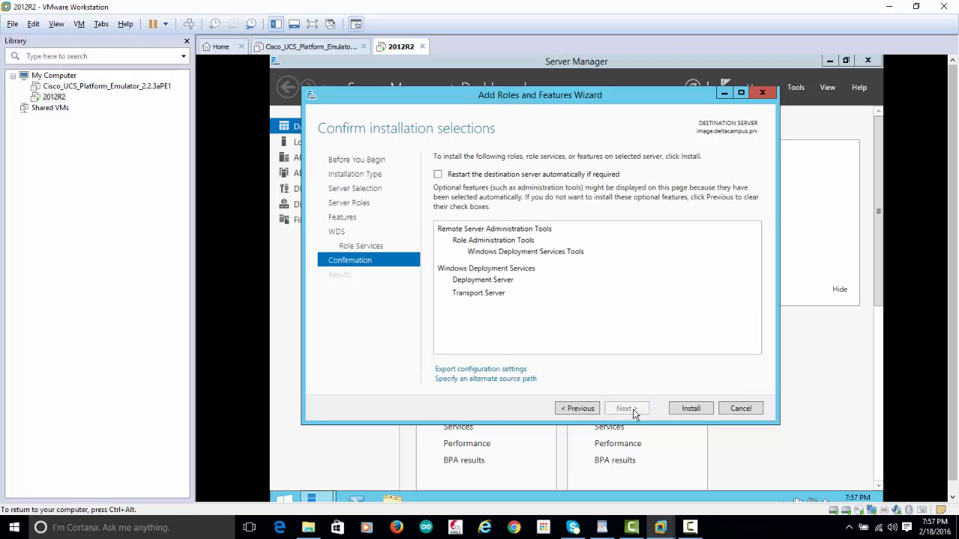
{"action": "left_click", "coordinate": [439, 175]}
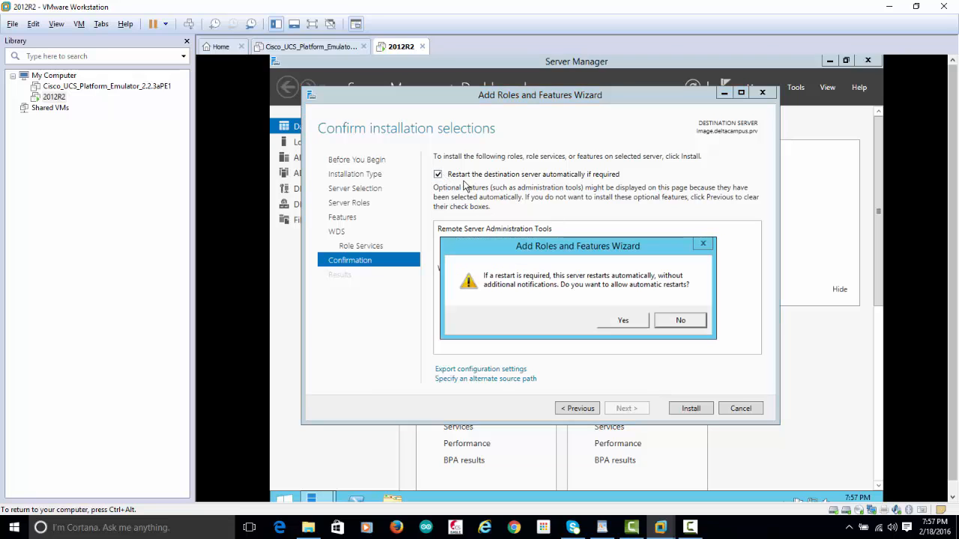
{"action": "left_click", "coordinate": [620, 321]}
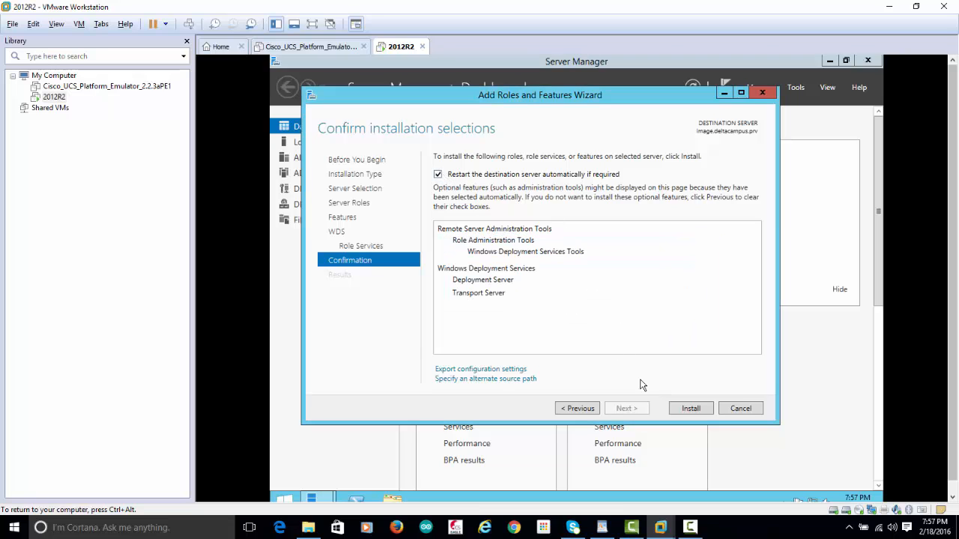
Install the selected Windows Deployment Services role, close the wizard and dismiss the feature installation notification.
{"action": "left_click", "coordinate": [692, 406]}
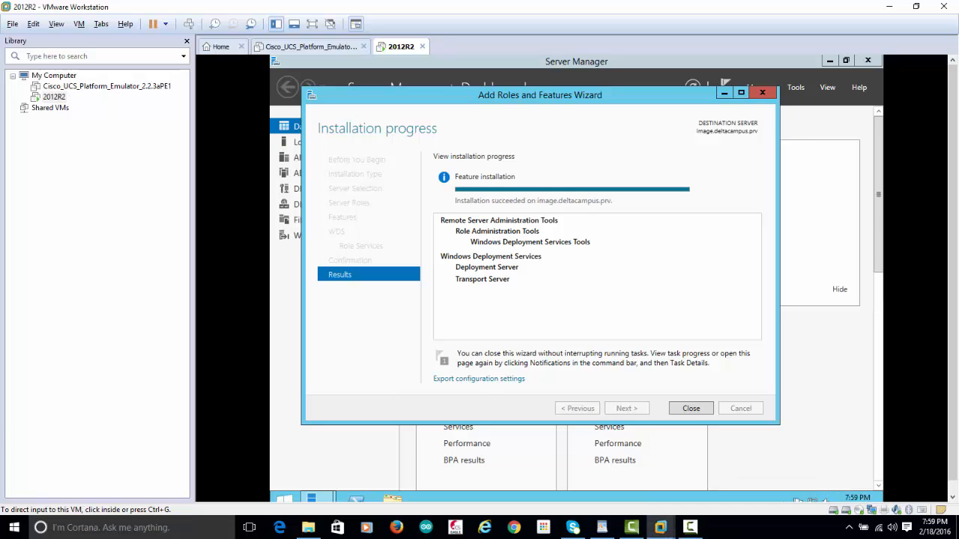
{"action": "left_click", "coordinate": [684, 410]}
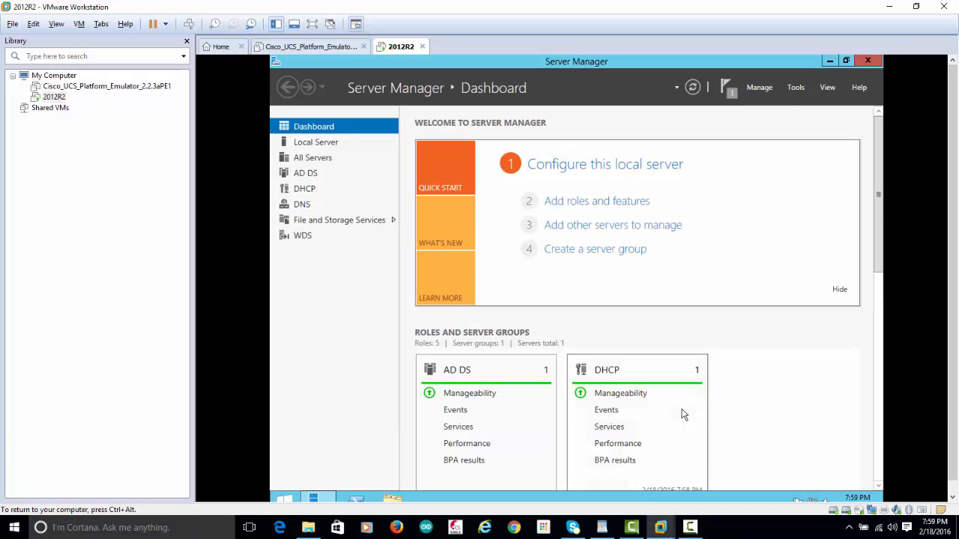
{"action": "left_click", "coordinate": [727, 88]}
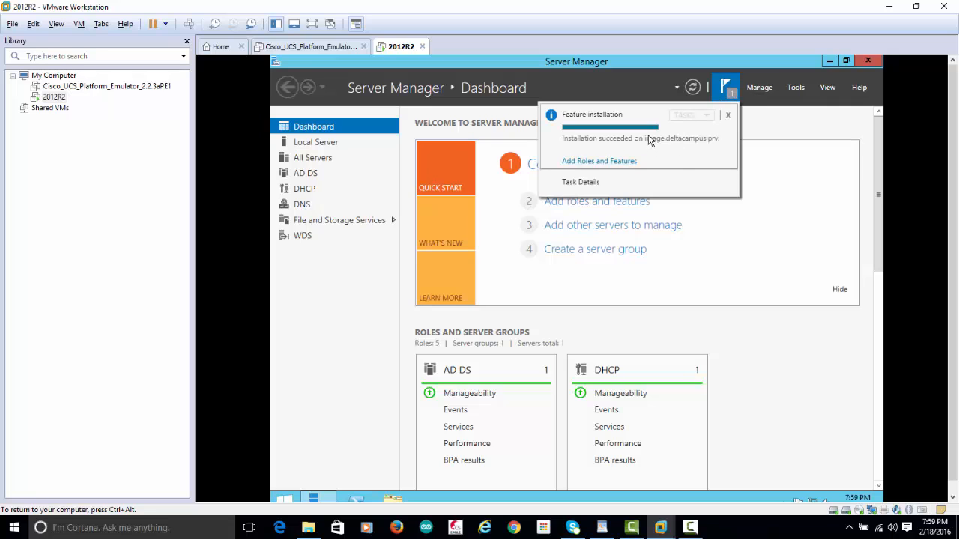
{"action": "left_click", "coordinate": [728, 114]}
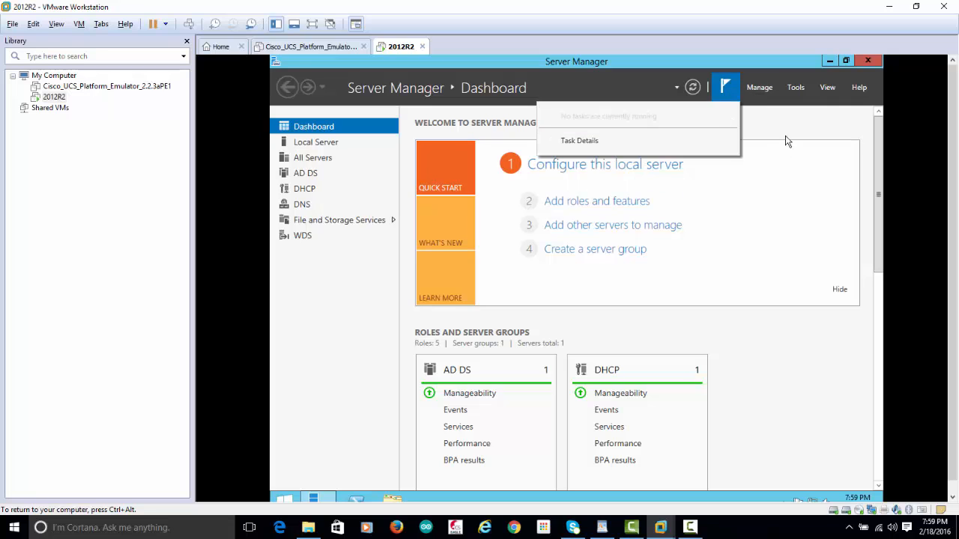
Open the Windows Deployment Services console from Server Manager and select the server image.deltacampus.prv.
{"action": "left_click", "coordinate": [795, 88]}
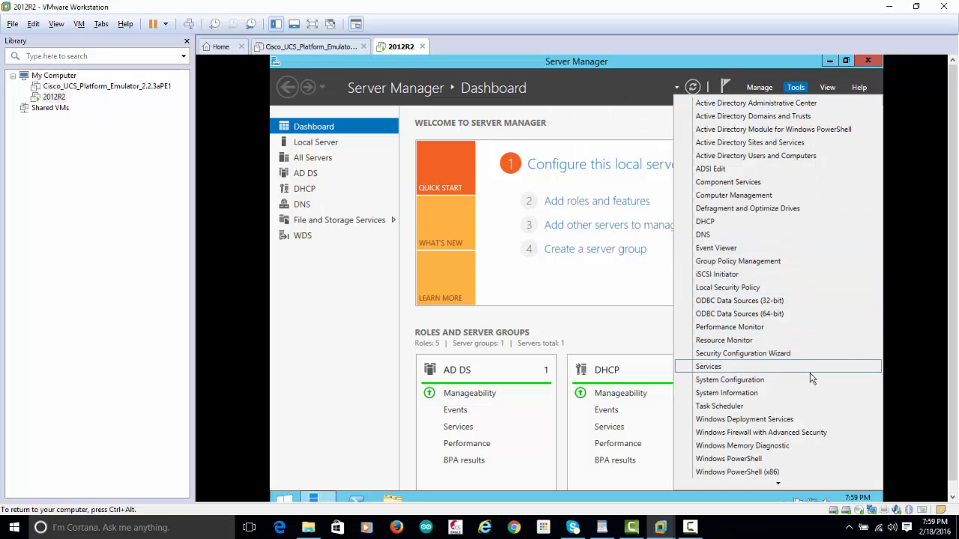
{"action": "left_click", "coordinate": [795, 423]}
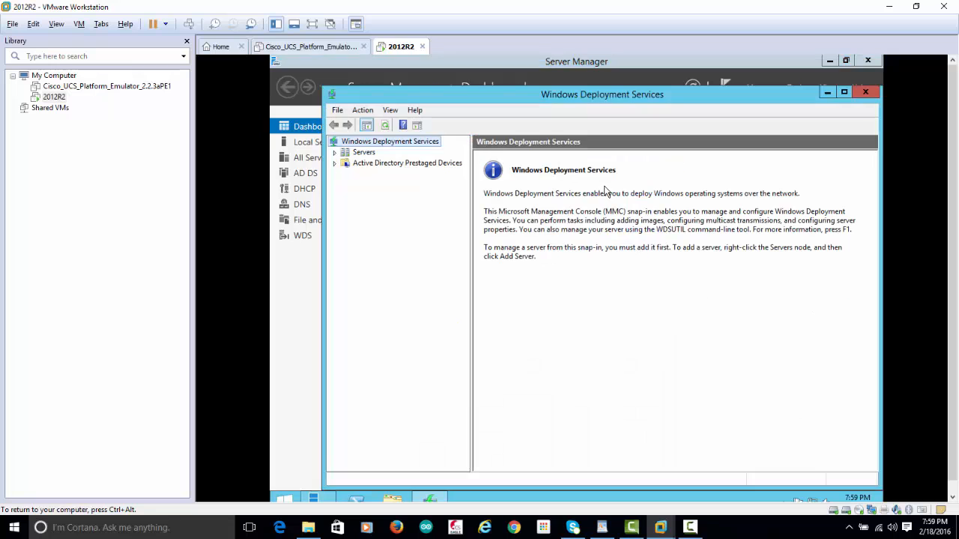
{"action": "left_click", "coordinate": [334, 153]}
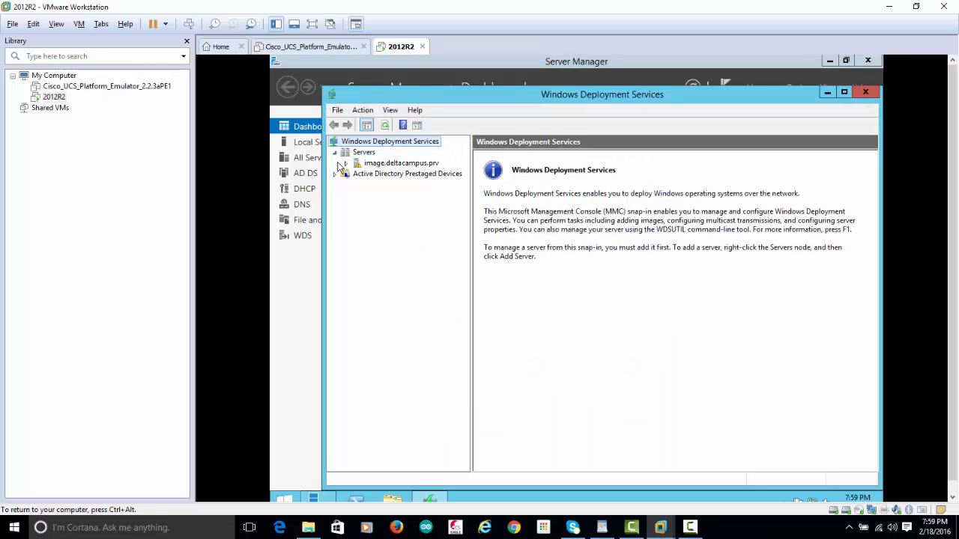
{"action": "left_click", "coordinate": [389, 165]}
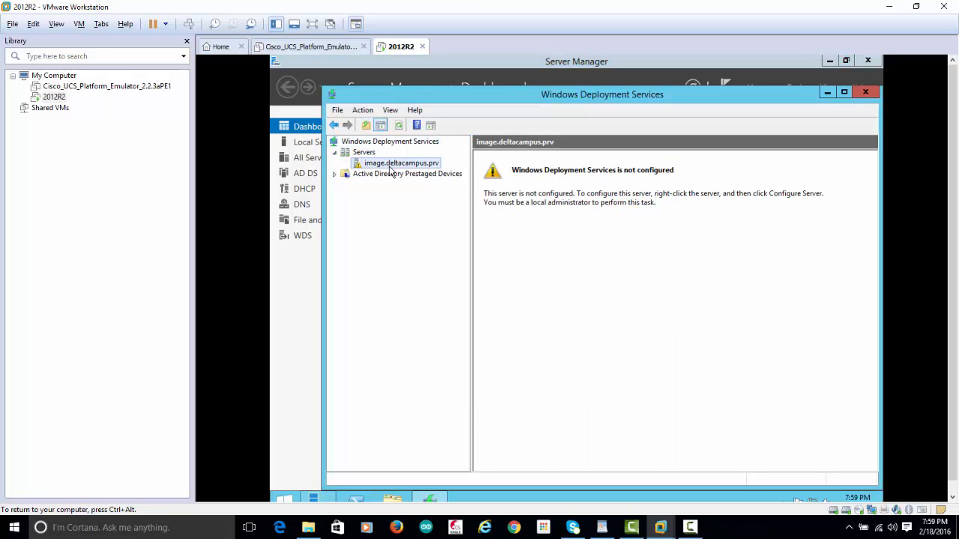
Start configuring the image.deltacampus.prv server as Integrated with Active Directory and continue to the remote installation folder location.
{"action": "right_click", "coordinate": [404, 168]}
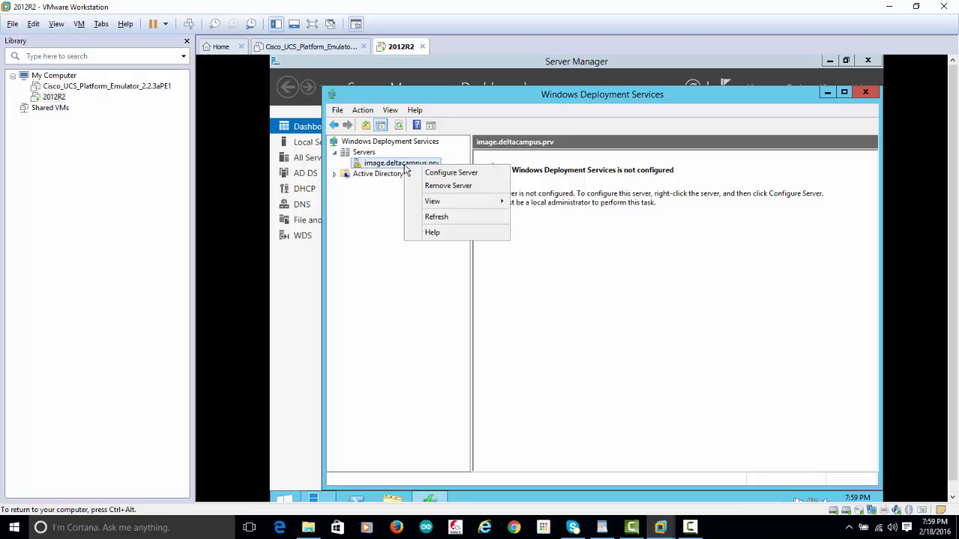
{"action": "left_click", "coordinate": [434, 172]}
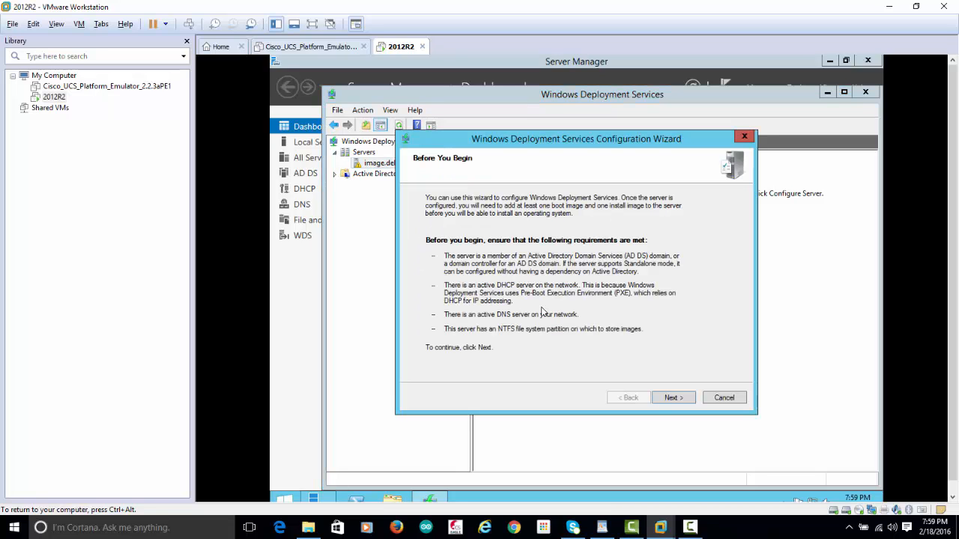
{"action": "left_click", "coordinate": [679, 400]}
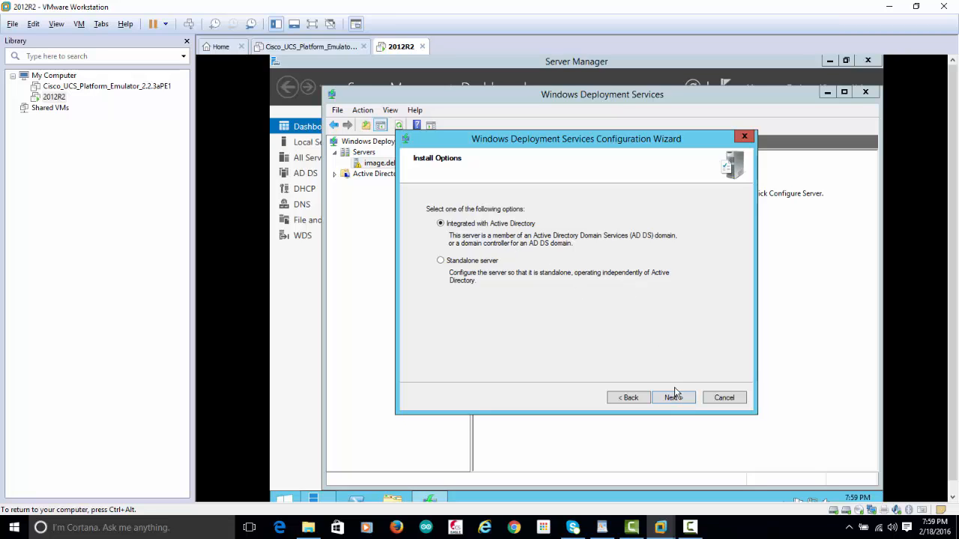
{"action": "left_click", "coordinate": [673, 399]}
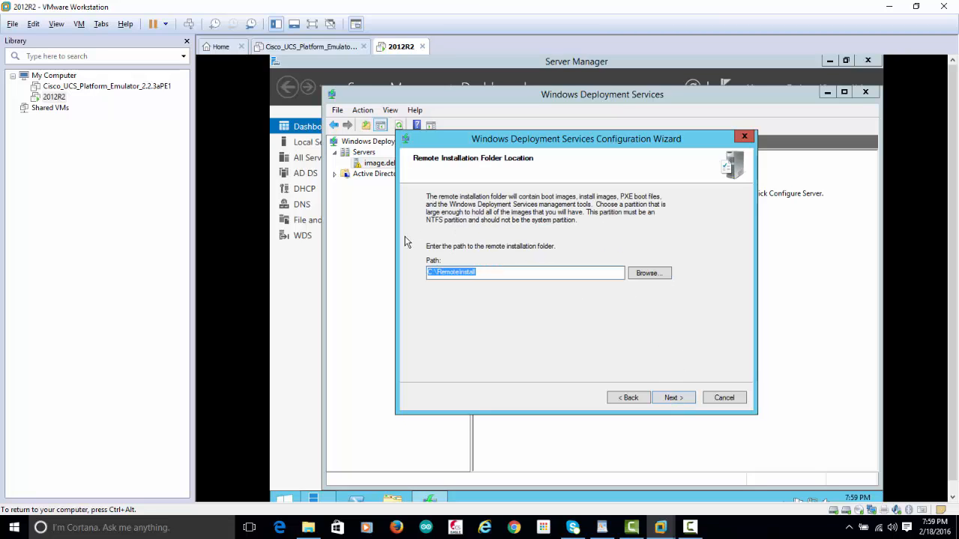
Check the server's available drives, set the remote installation folder path to e:\RemoteInstall and continue to the proxy DHCP settings.
{"action": "left_click", "coordinate": [458, 271]}
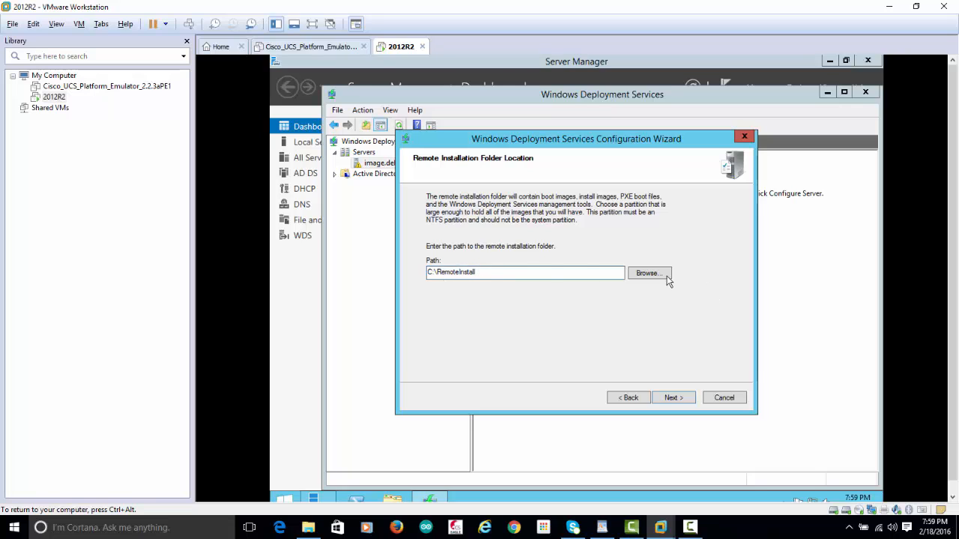
{"action": "left_click", "coordinate": [391, 499]}
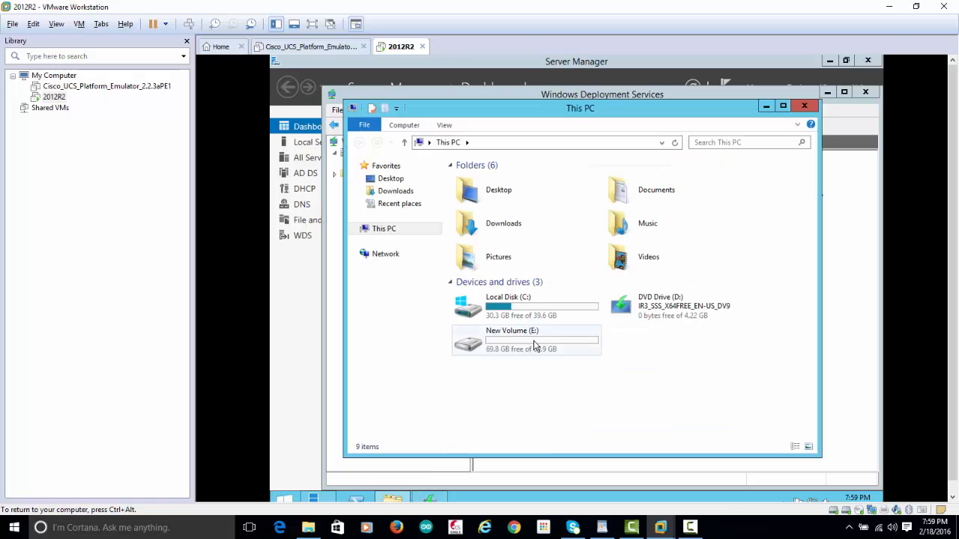
{"action": "left_click", "coordinate": [764, 107]}
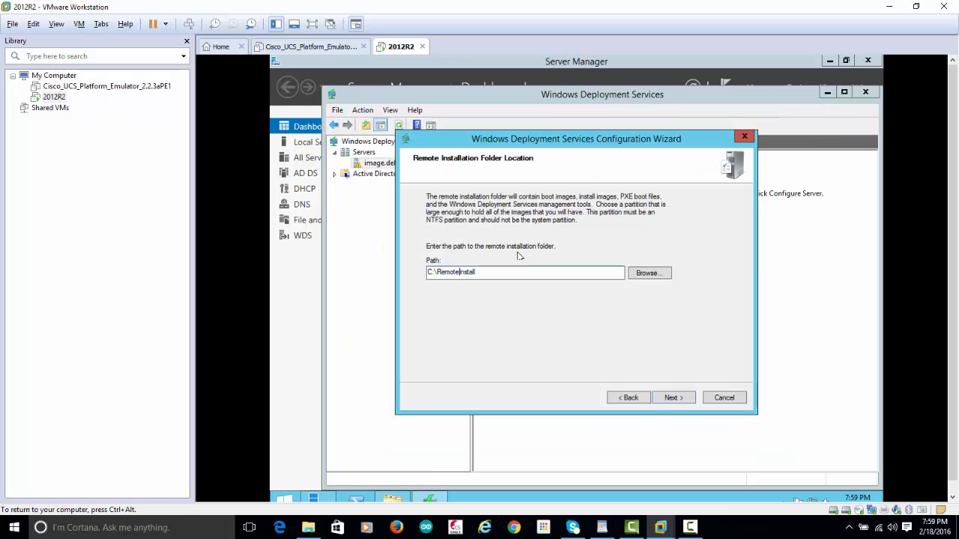
{"action": "left_click_drag", "start_coordinate": [435, 272], "coordinate": [419, 276]}
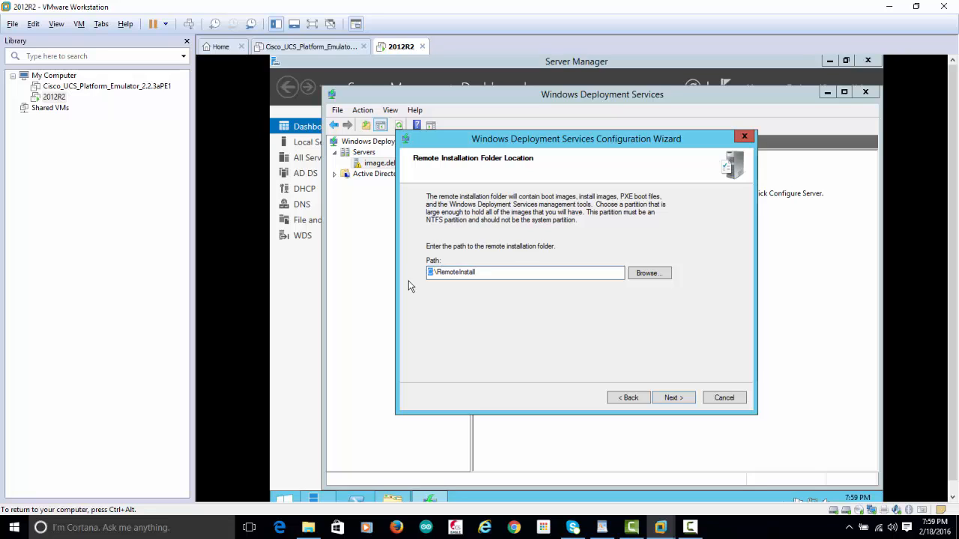
{"action": "type", "text": "e:"}
{"action": "left_click", "coordinate": [681, 401]}
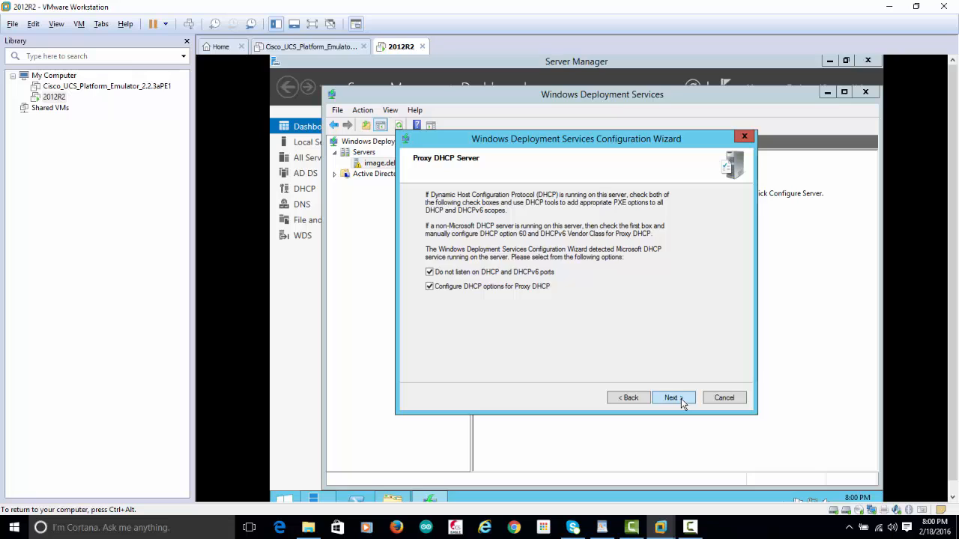
Keep both proxy DHCP options, have the PXE server respond to all client computers (known and unknown), and finish the configuration wizard.
{"action": "left_click", "coordinate": [681, 399]}
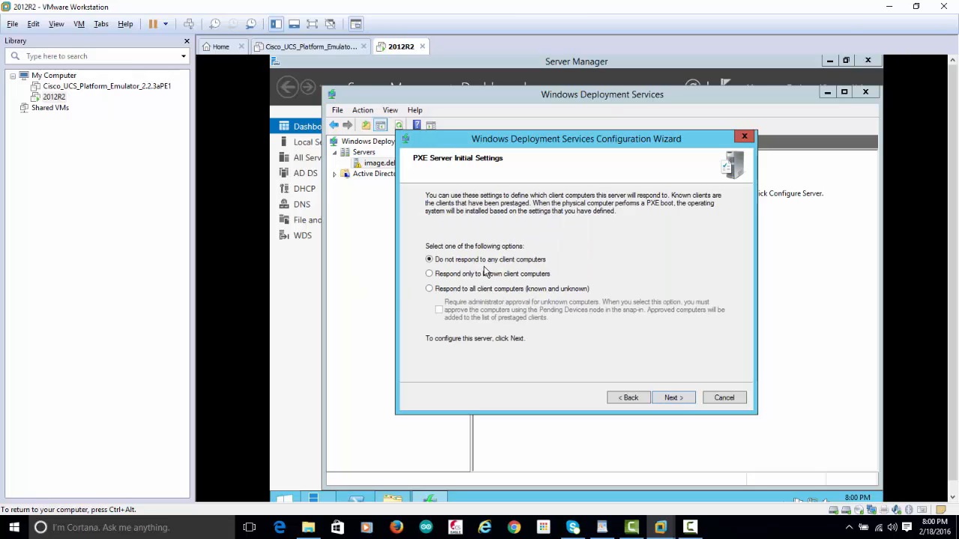
{"action": "left_click", "coordinate": [441, 292]}
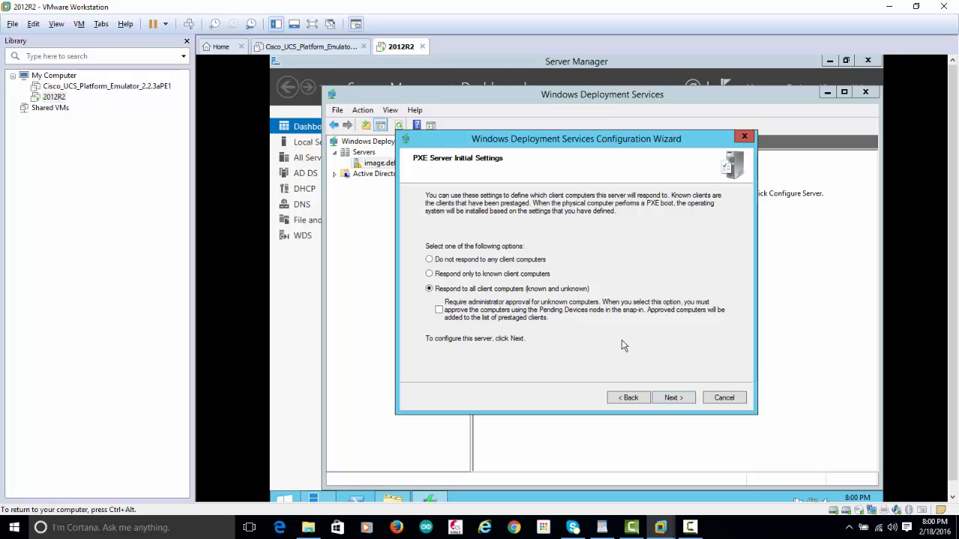
{"action": "left_click", "coordinate": [674, 398]}
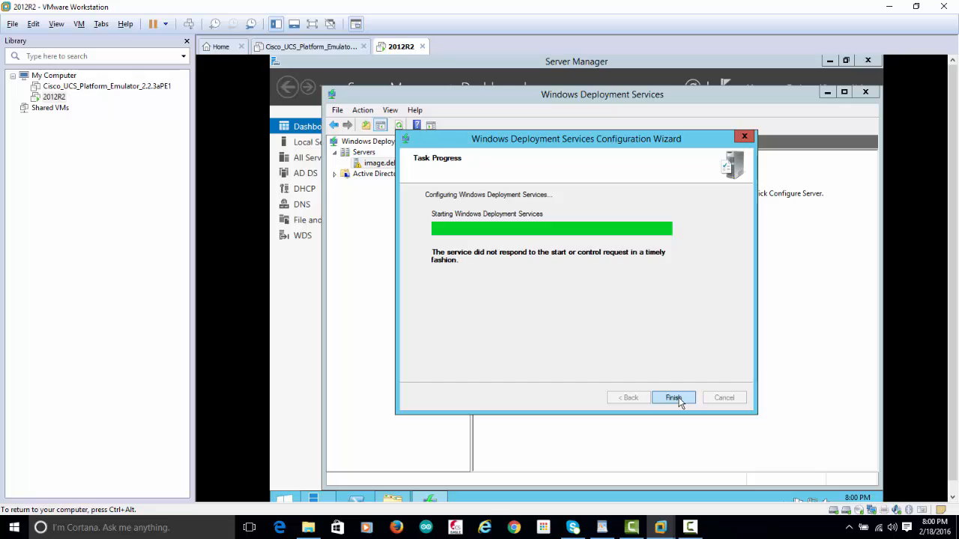
{"action": "left_click", "coordinate": [673, 398]}
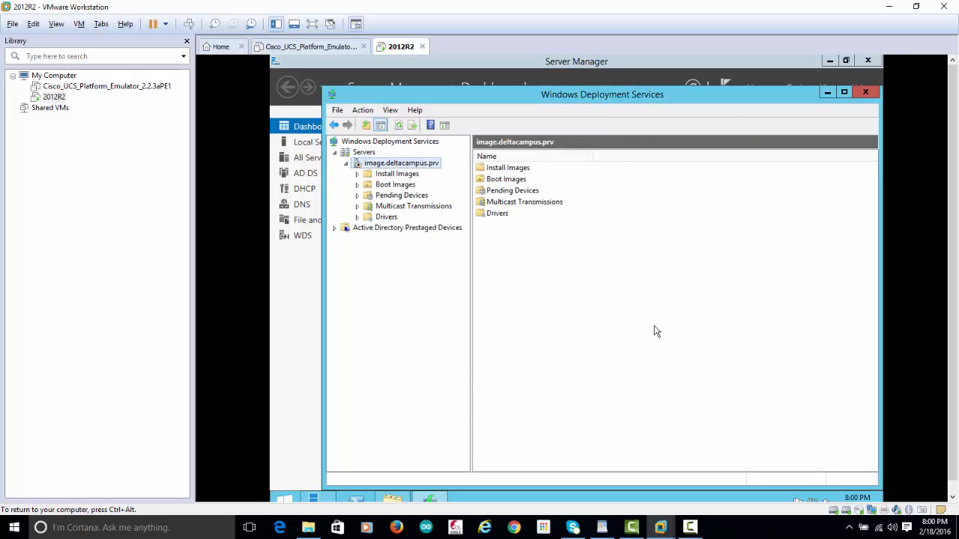
Start the deployment services on image.deltacampus.prv, dismiss the resulting dialog and display the server's Boot Images.
{"action": "right_click", "coordinate": [380, 166]}
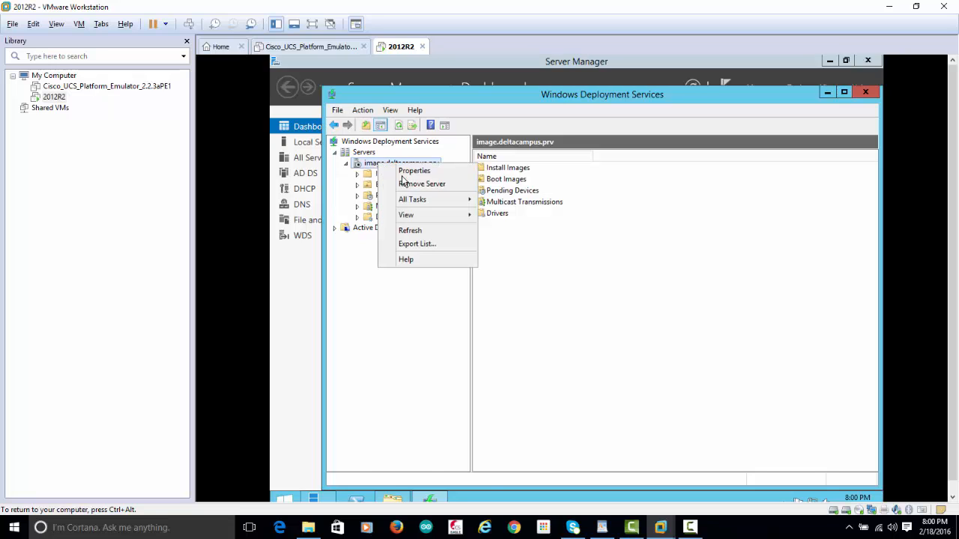
{"action": "mouse_move", "coordinate": [428, 199]}
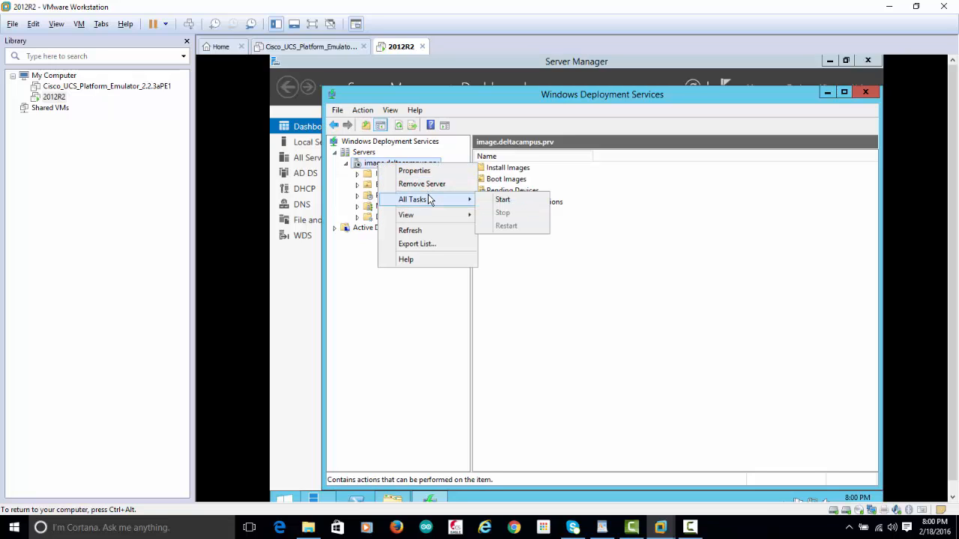
{"action": "left_click", "coordinate": [502, 201]}
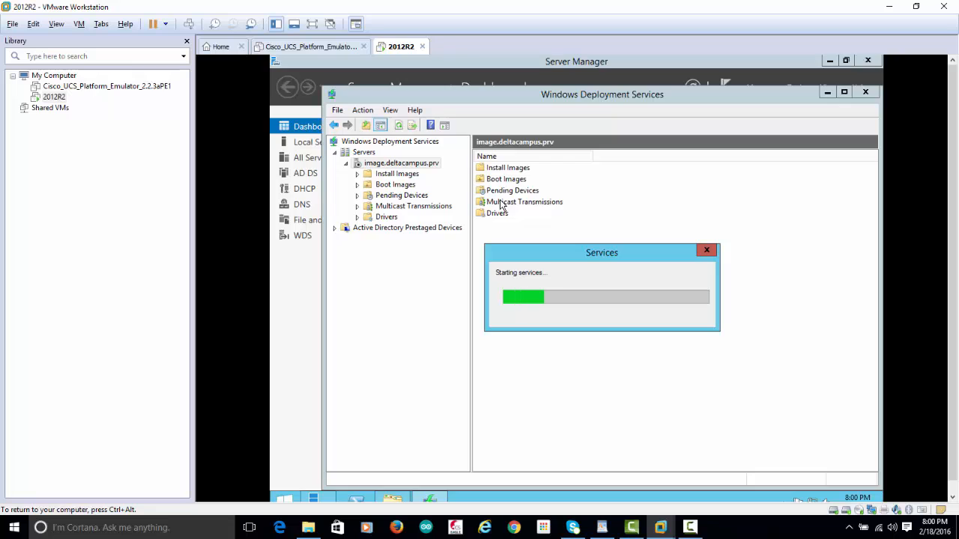
{"action": "left_click", "coordinate": [681, 320]}
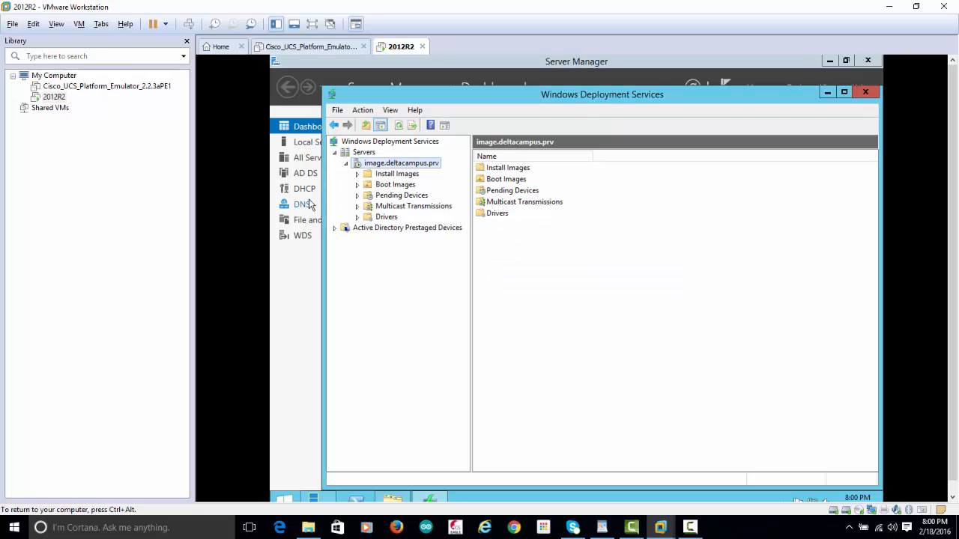
{"action": "left_click", "coordinate": [404, 187]}
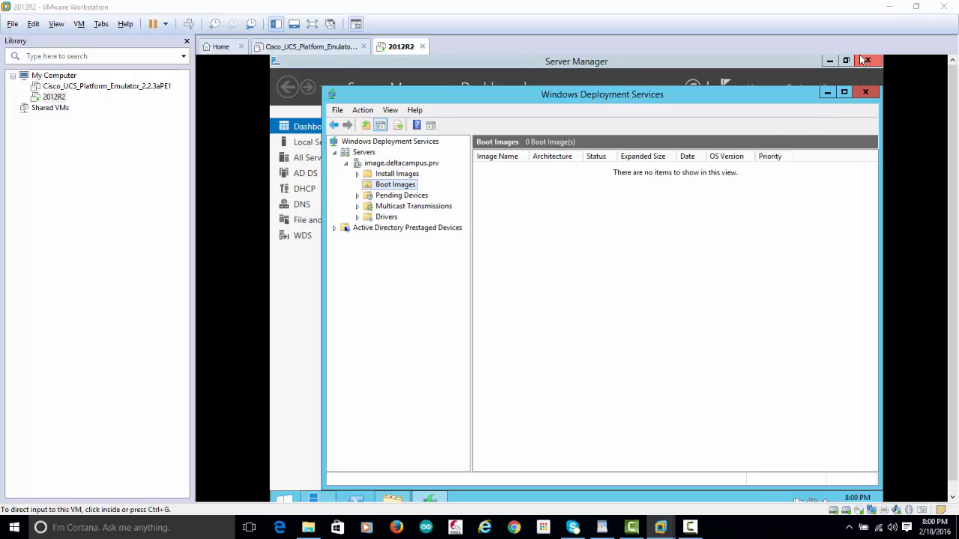
Switch to the host desktop, move the windows10 folder to a clear spot and examine the image files in it.
{"action": "left_click", "coordinate": [888, 6]}
{"action": "left_click", "coordinate": [807, 70]}
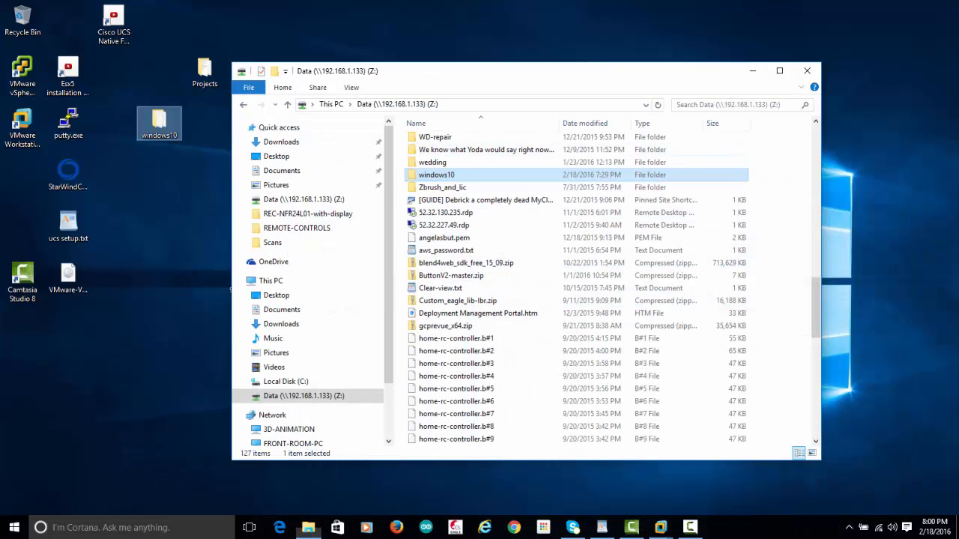
{"action": "left_click_drag", "start_coordinate": [159, 124], "coordinate": [387, 170]}
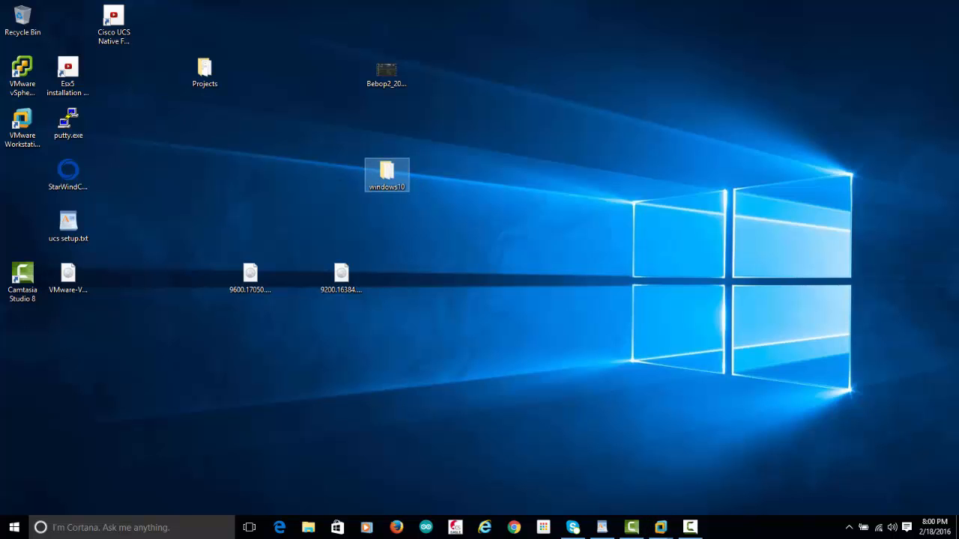
{"action": "double_click", "coordinate": [386, 170]}
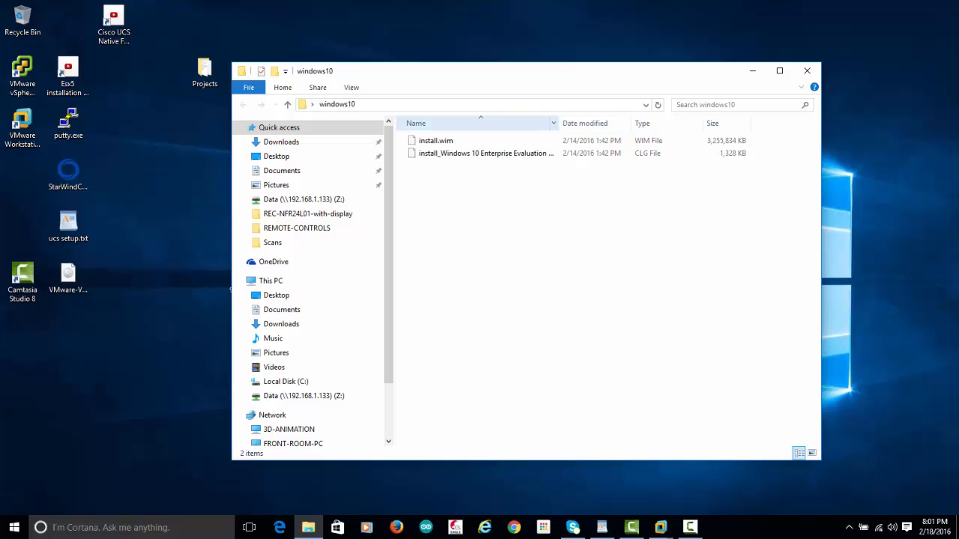
{"action": "left_click_drag", "start_coordinate": [558, 122], "coordinate": [616, 123]}
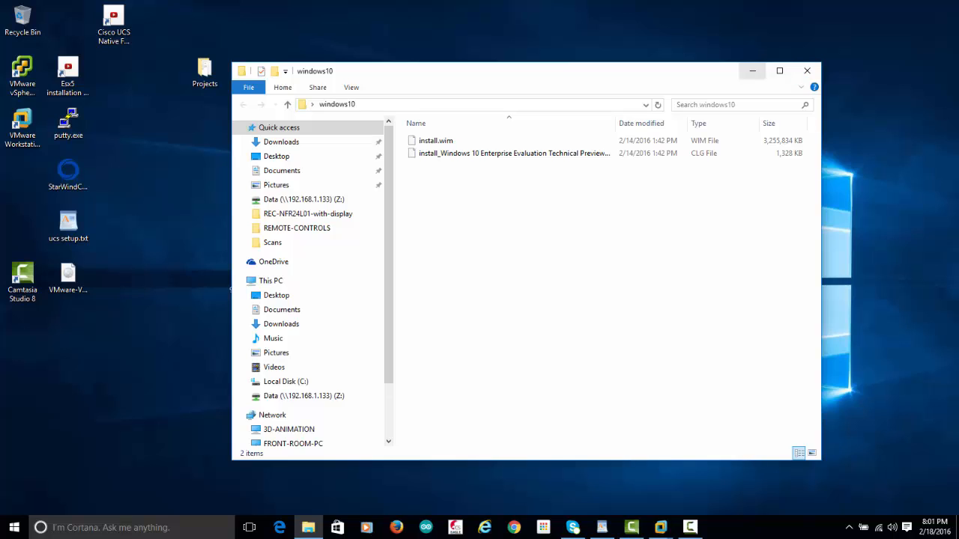
{"action": "left_click", "coordinate": [806, 70]}
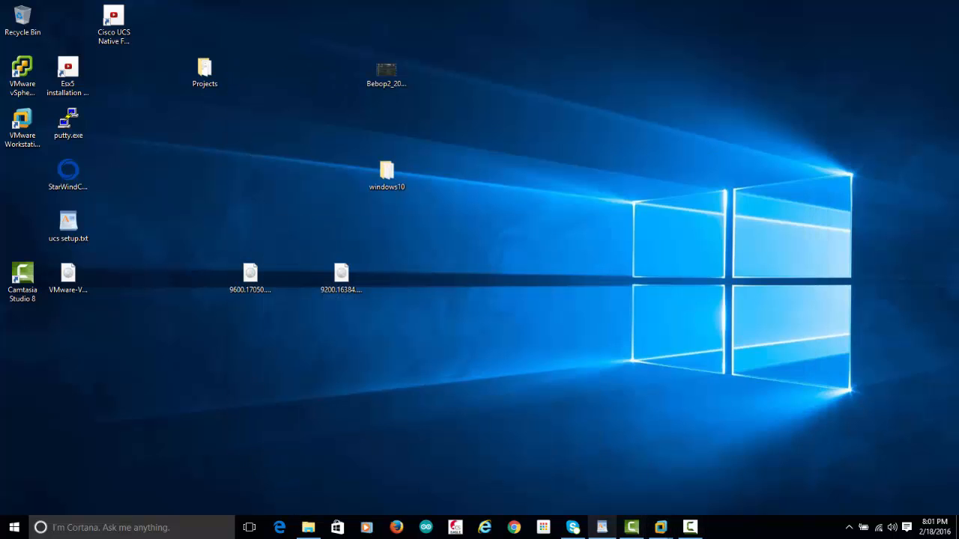
{"action": "left_click", "coordinate": [690, 528]}
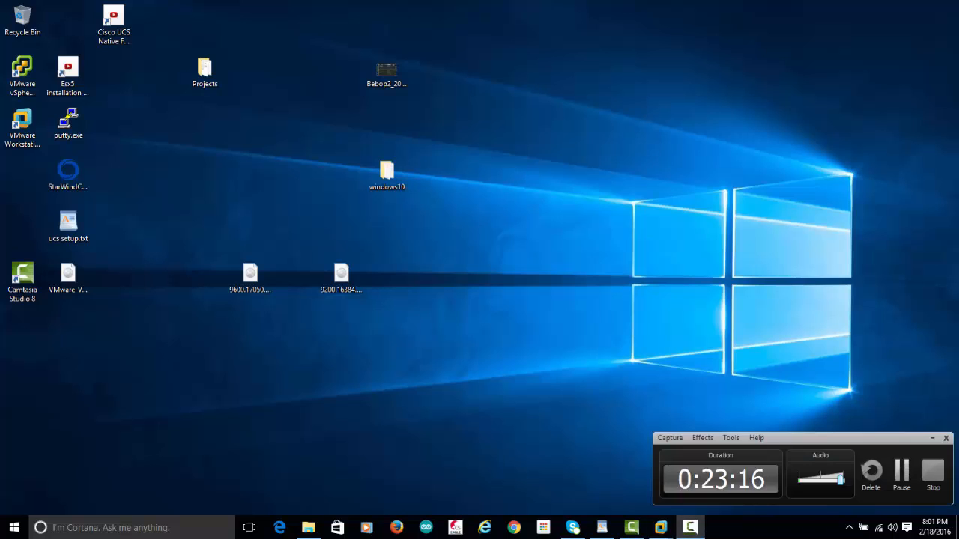
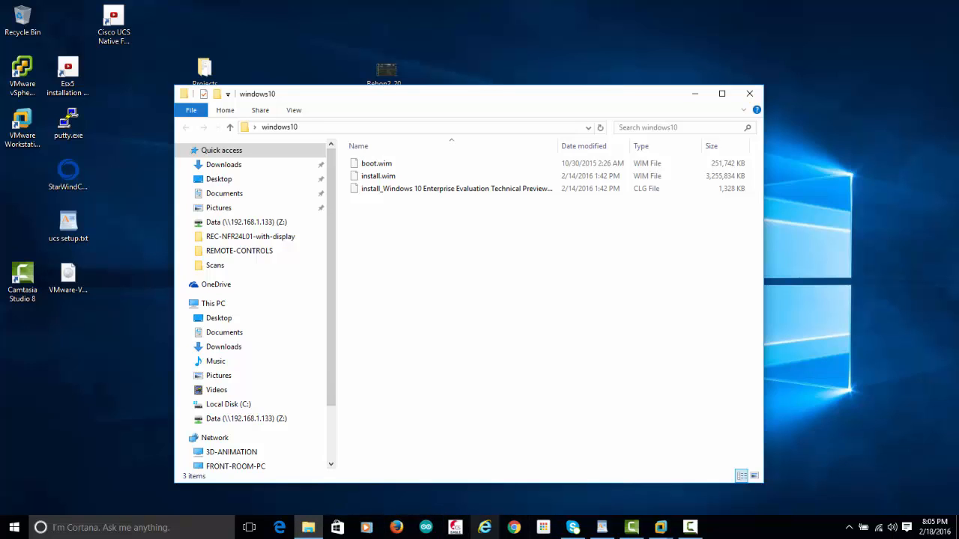
Return to the 2012R2 virtual machine in VMware Workstation and examine its Shared Folders settings without changing them.
{"action": "mouse_move", "coordinate": [661, 528]}
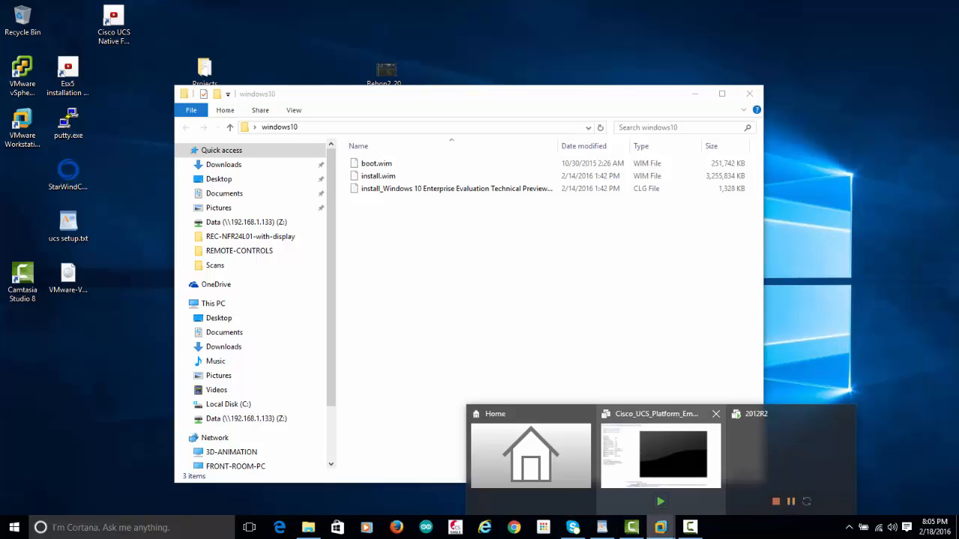
{"action": "left_click", "coordinate": [660, 471]}
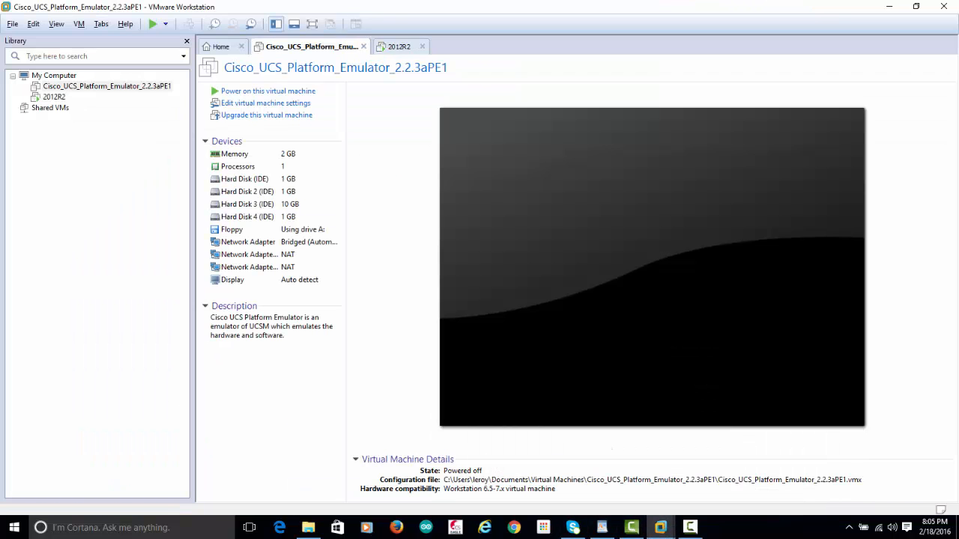
{"action": "left_click", "coordinate": [54, 97]}
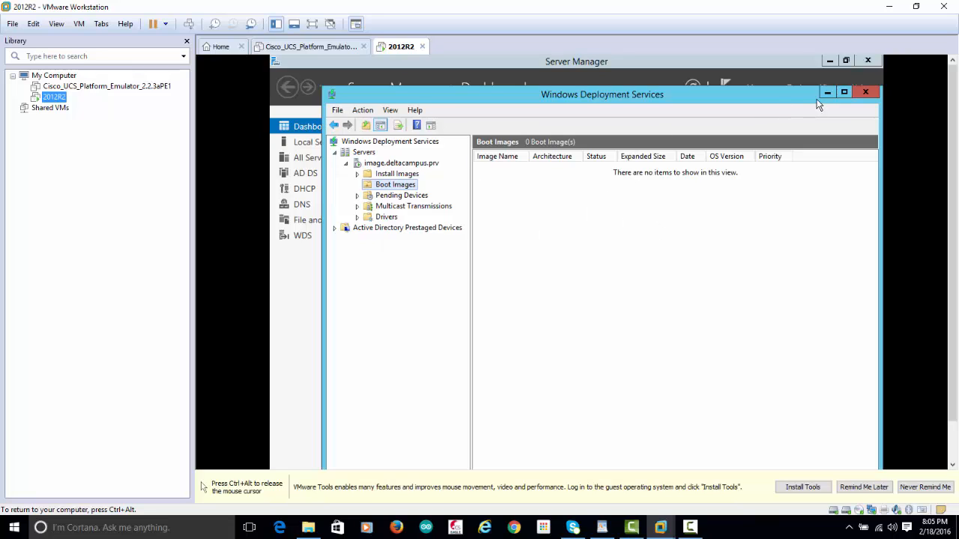
{"action": "key", "text": "ctrl+alt"}
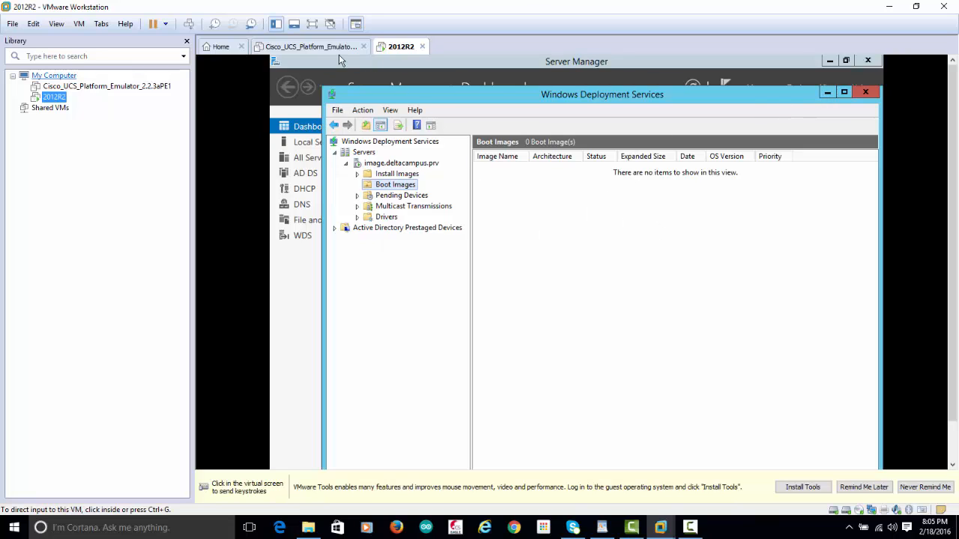
{"action": "right_click", "coordinate": [59, 97]}
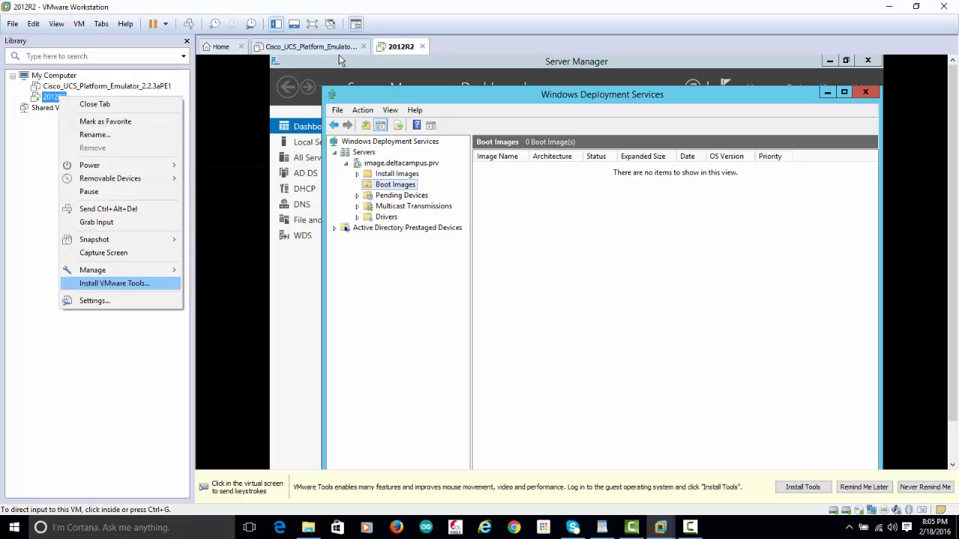
{"action": "left_click", "coordinate": [95, 300]}
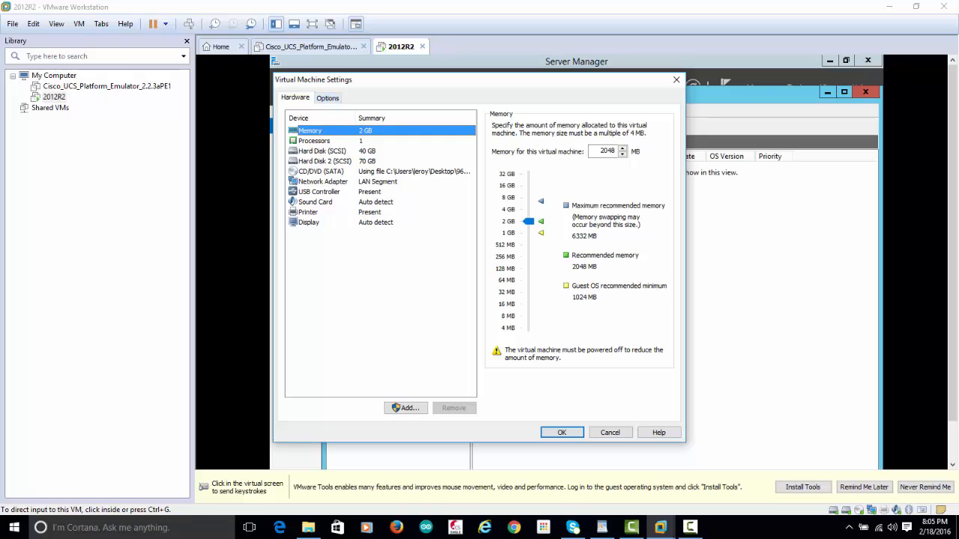
{"action": "left_click", "coordinate": [327, 97]}
{"action": "left_click", "coordinate": [294, 151]}
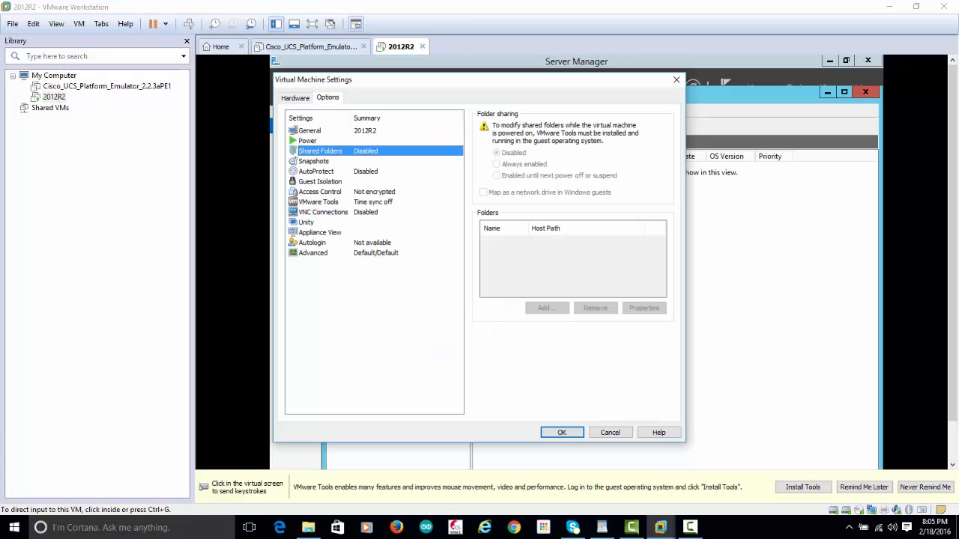
{"action": "left_click", "coordinate": [610, 432]}
Close Windows Deployment Services and Server Manager, and shut down the 2012R2 server with the reason Other (Unplanned).
{"action": "left_click", "coordinate": [873, 93]}
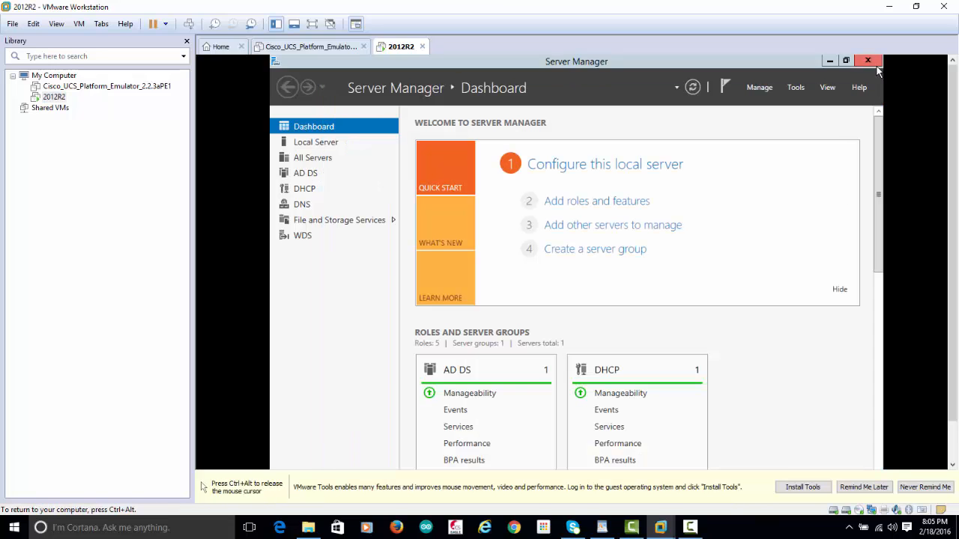
{"action": "left_click", "coordinate": [874, 62]}
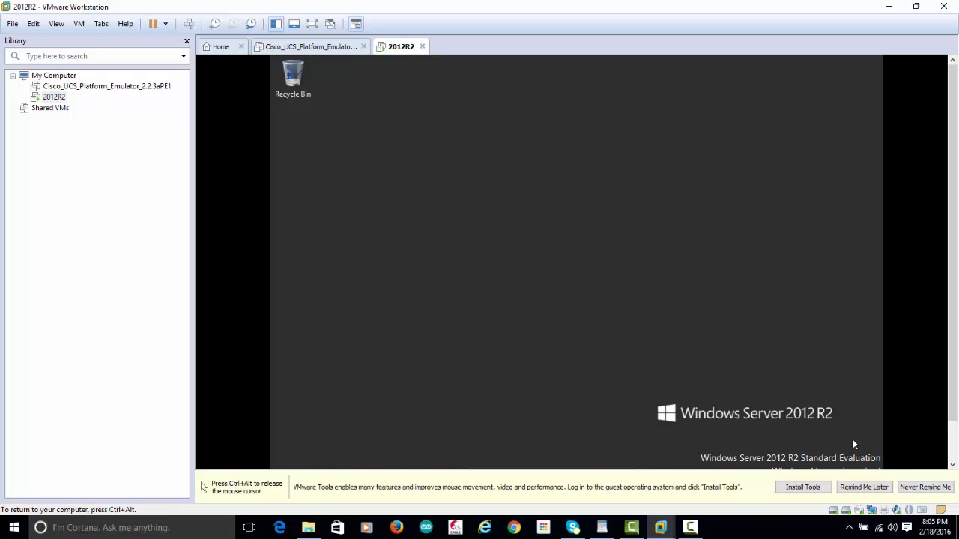
{"action": "key", "text": "ctrl+alt"}
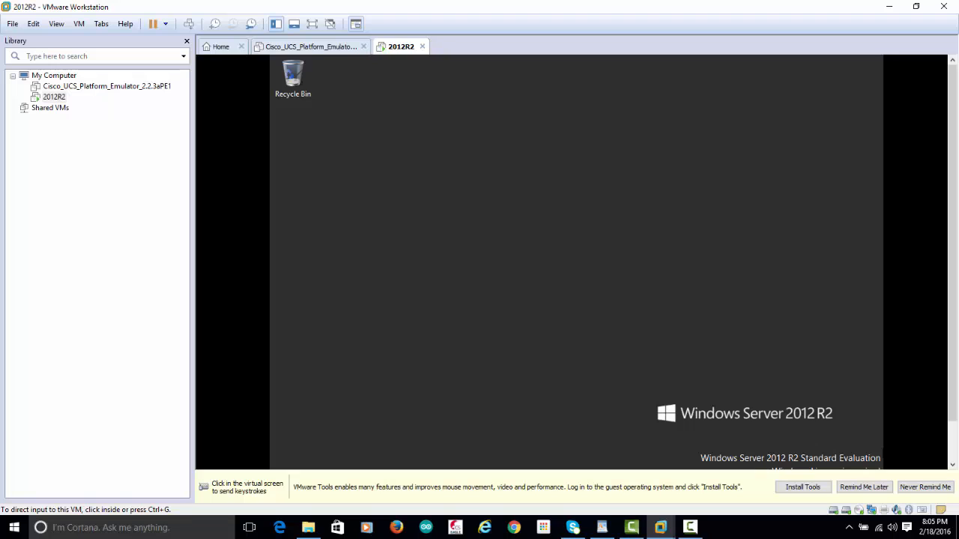
{"action": "left_click_drag", "start_coordinate": [953, 397], "coordinate": [953, 447]}
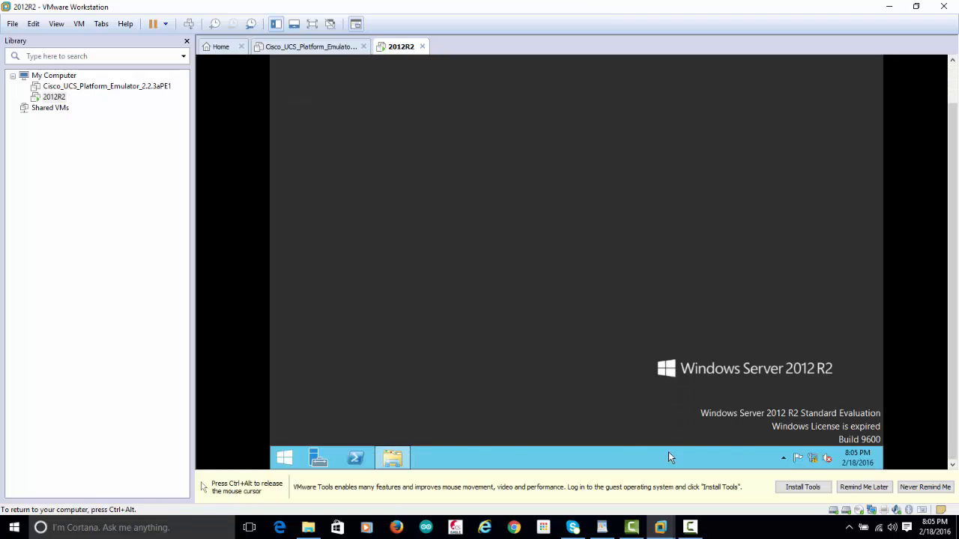
{"action": "right_click", "coordinate": [284, 458]}
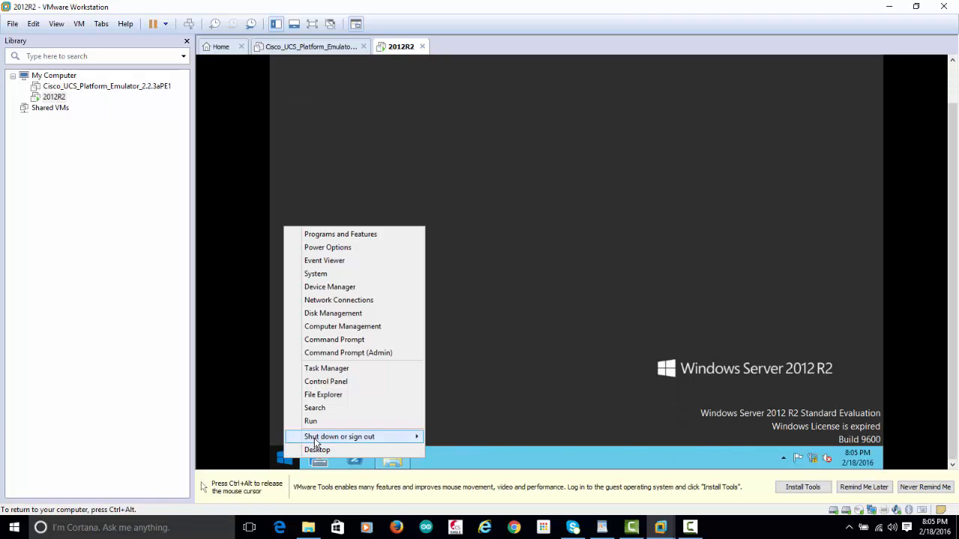
{"action": "mouse_move", "coordinate": [354, 440]}
{"action": "left_click", "coordinate": [465, 437]}
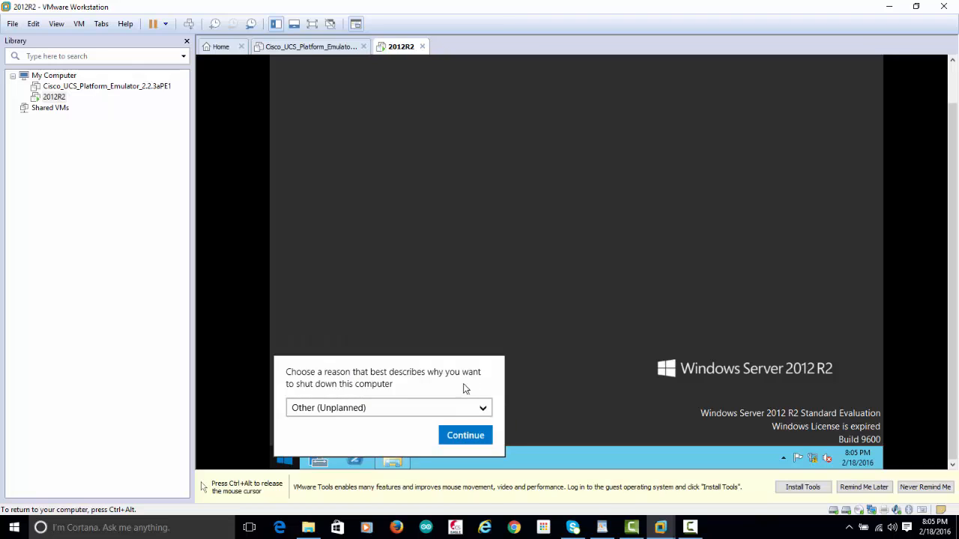
{"action": "left_click", "coordinate": [460, 440]}
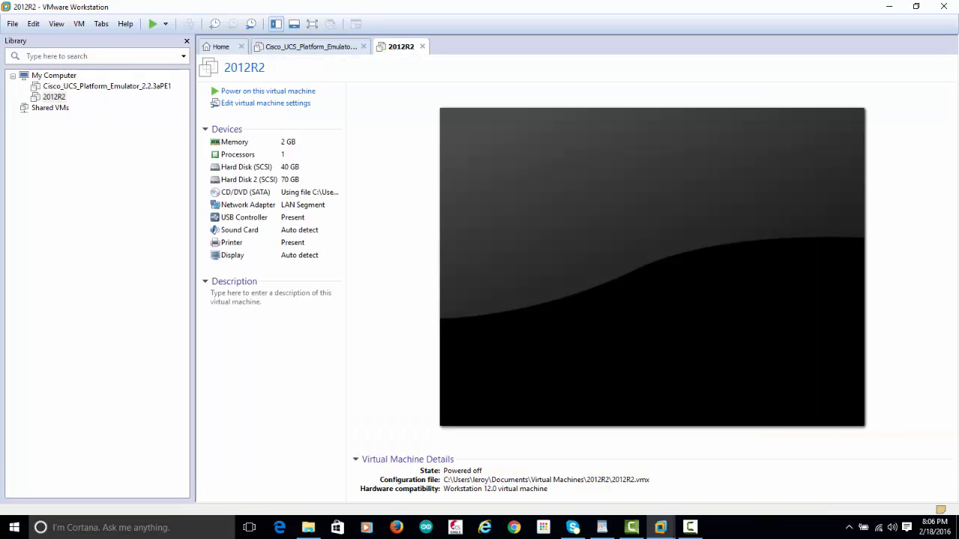
Set folder sharing for the 2012R2 virtual machine to Always enabled, mapped as a network drive in Windows guests.
{"action": "right_click", "coordinate": [54, 97]}
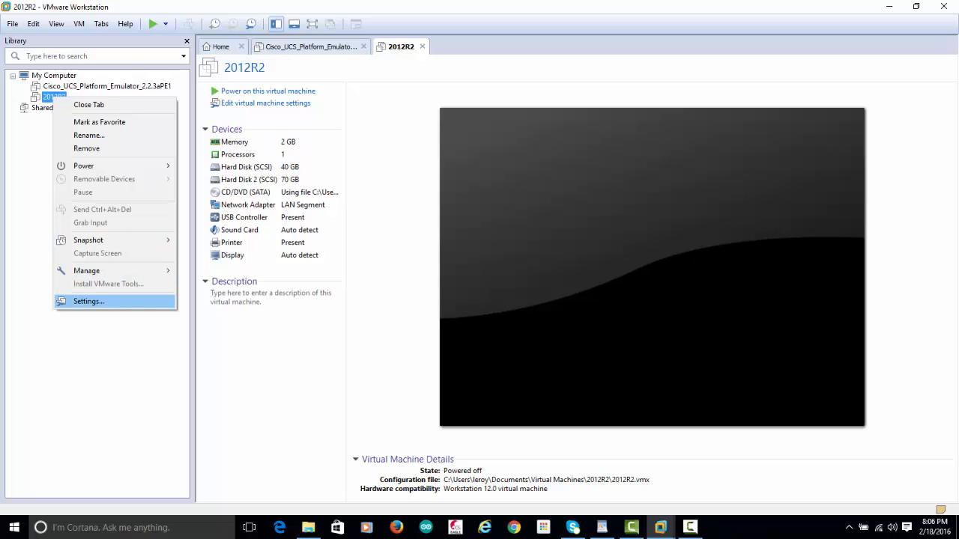
{"action": "left_click", "coordinate": [88, 301]}
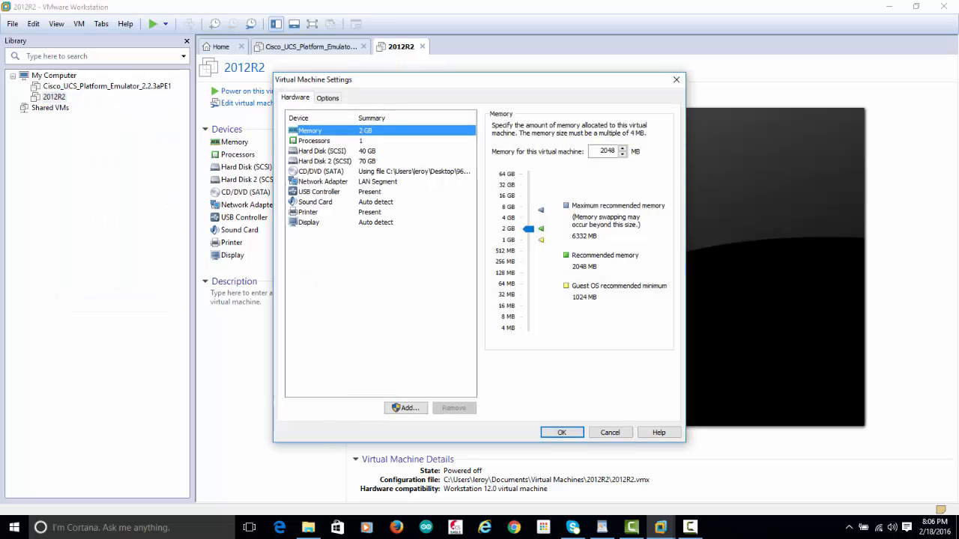
{"action": "left_click", "coordinate": [327, 99]}
{"action": "left_click", "coordinate": [320, 151]}
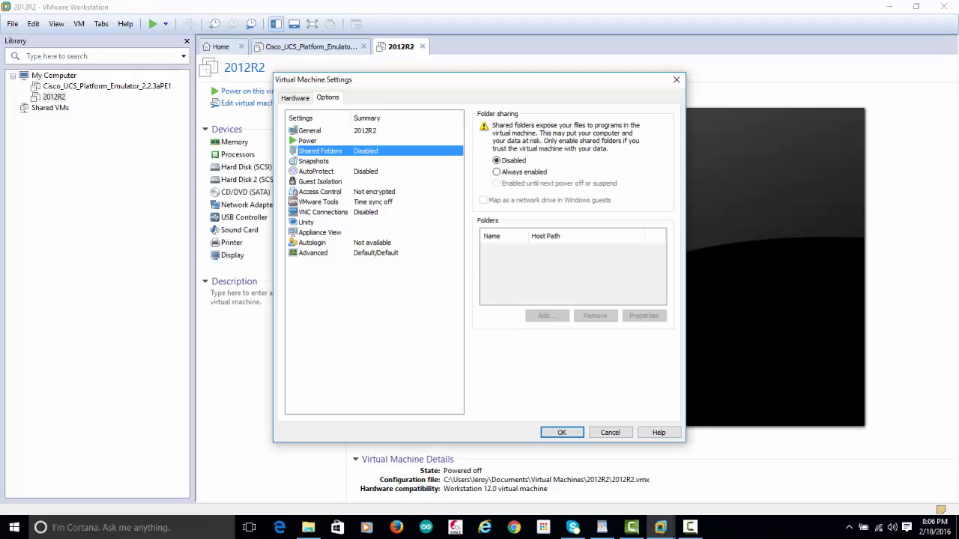
{"action": "left_click", "coordinate": [497, 173]}
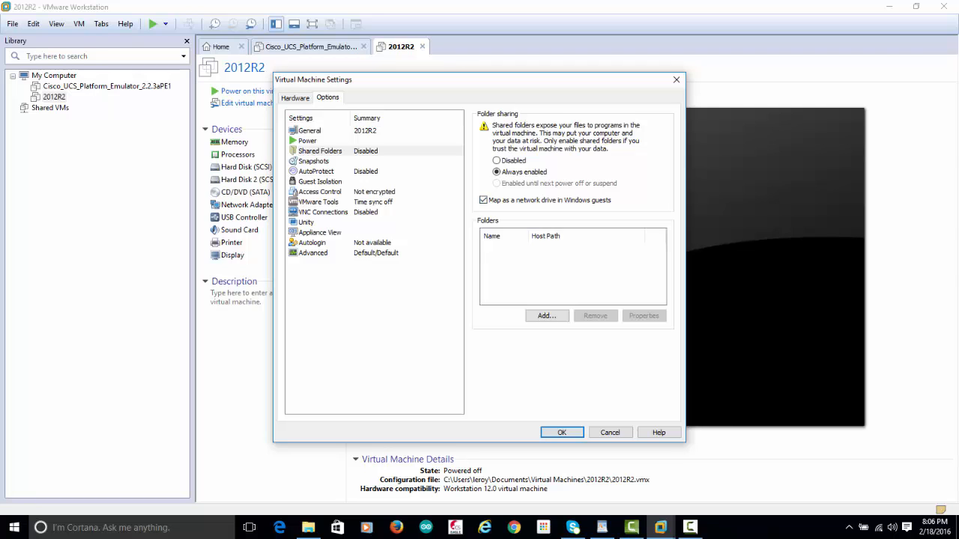
Add the host's Desktop folder as an enabled, writable shared folder named Desktop and save the virtual machine settings.
{"action": "left_click", "coordinate": [547, 315]}
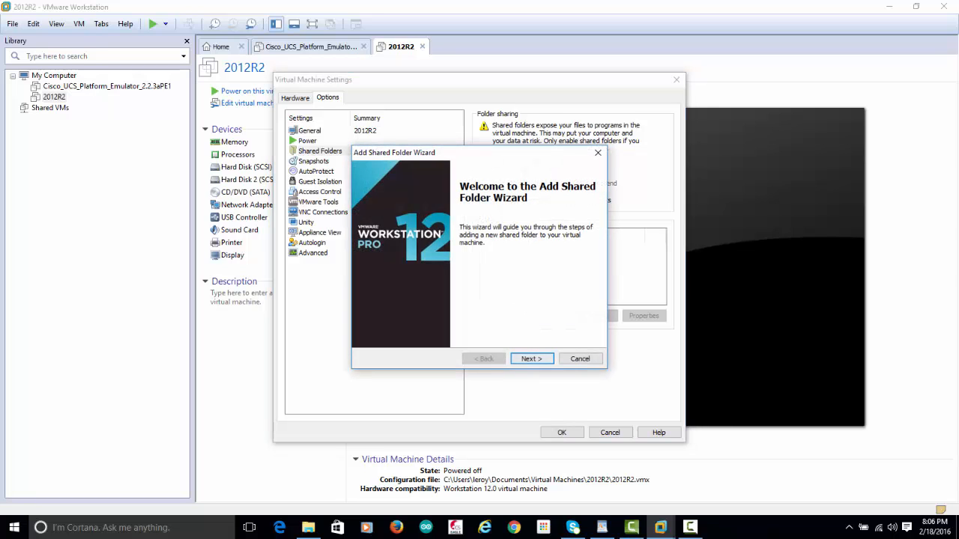
{"action": "left_click", "coordinate": [531, 359]}
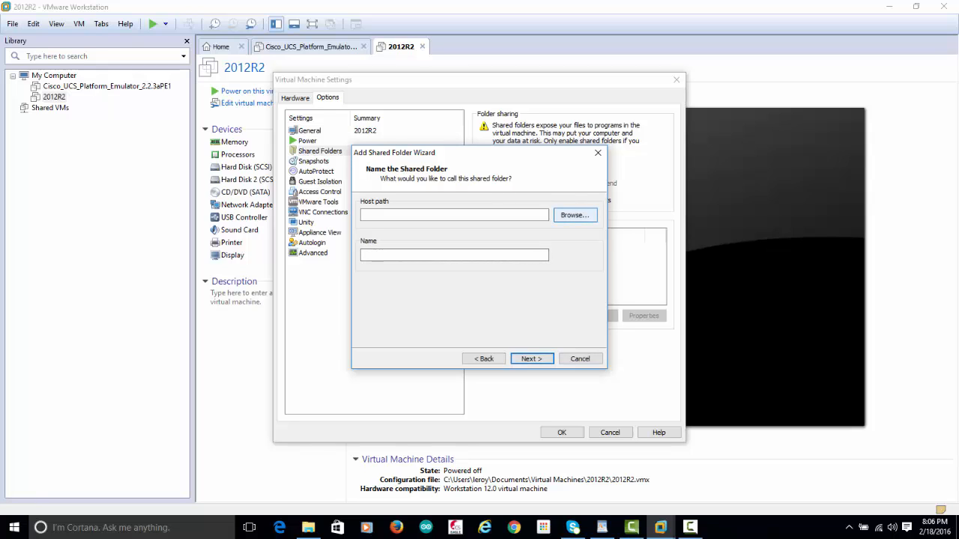
{"action": "left_click", "coordinate": [574, 215]}
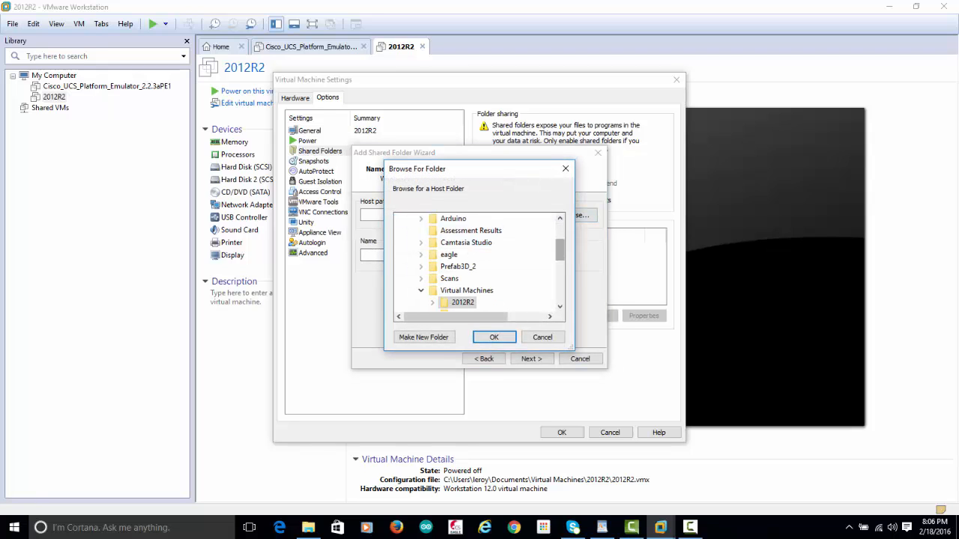
{"action": "left_click_drag", "start_coordinate": [559, 250], "coordinate": [559, 220]}
{"action": "left_click", "coordinate": [424, 218]}
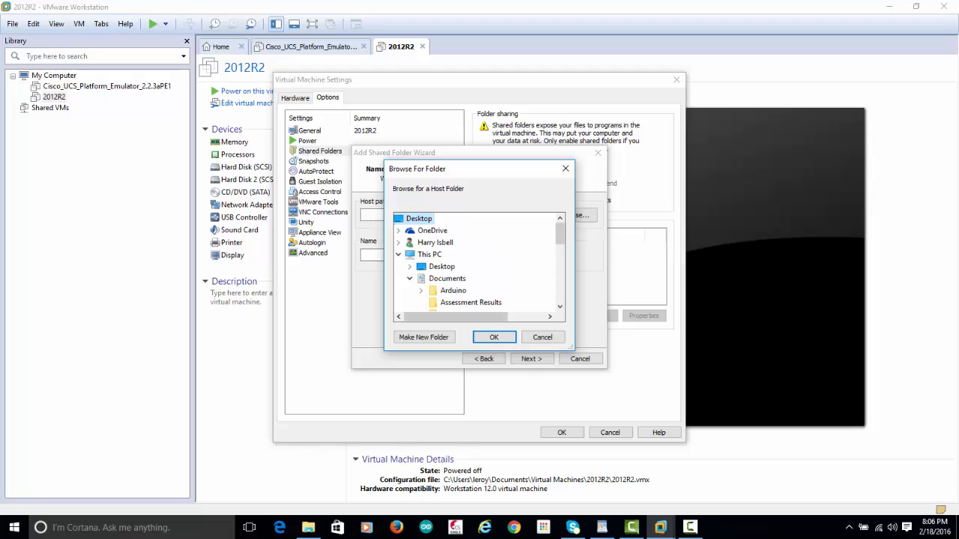
{"action": "left_click", "coordinate": [493, 337]}
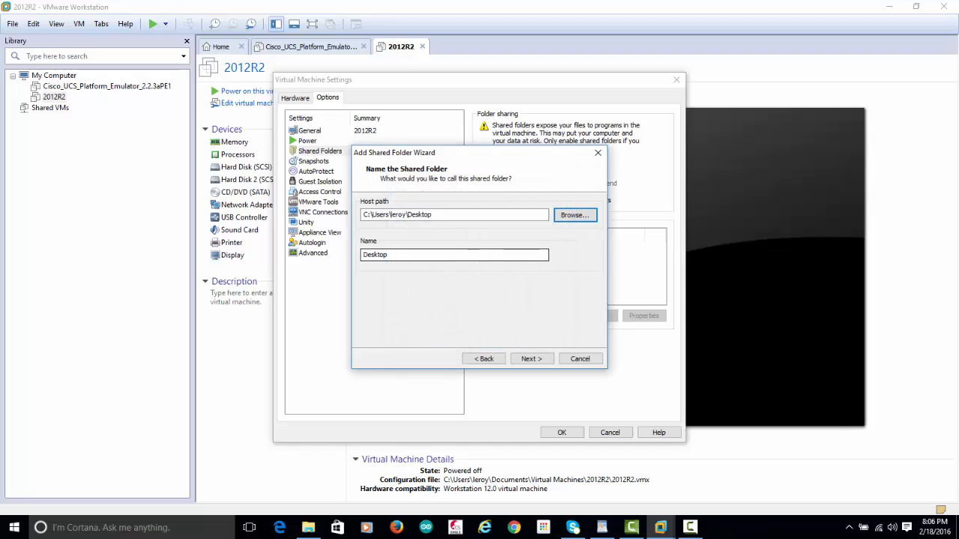
{"action": "left_click", "coordinate": [531, 359]}
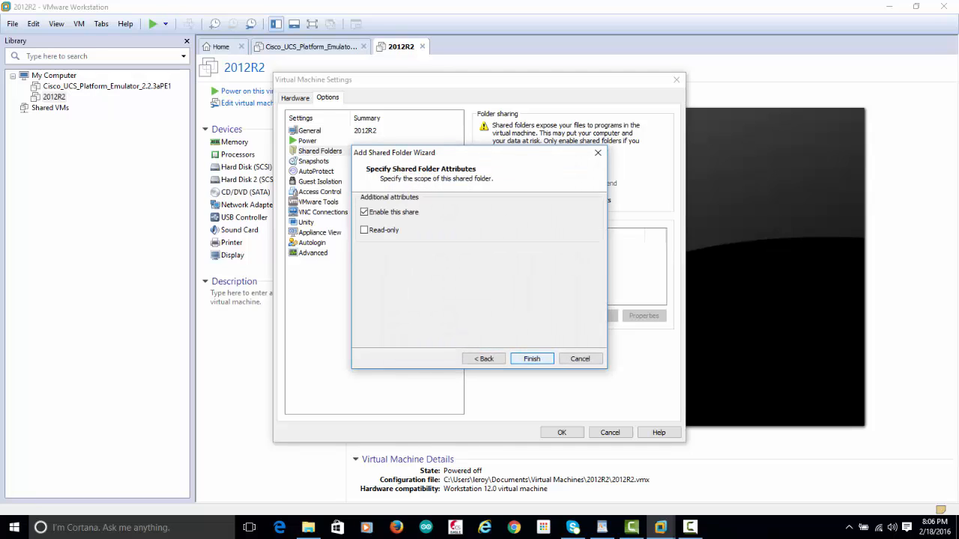
{"action": "left_click", "coordinate": [531, 359]}
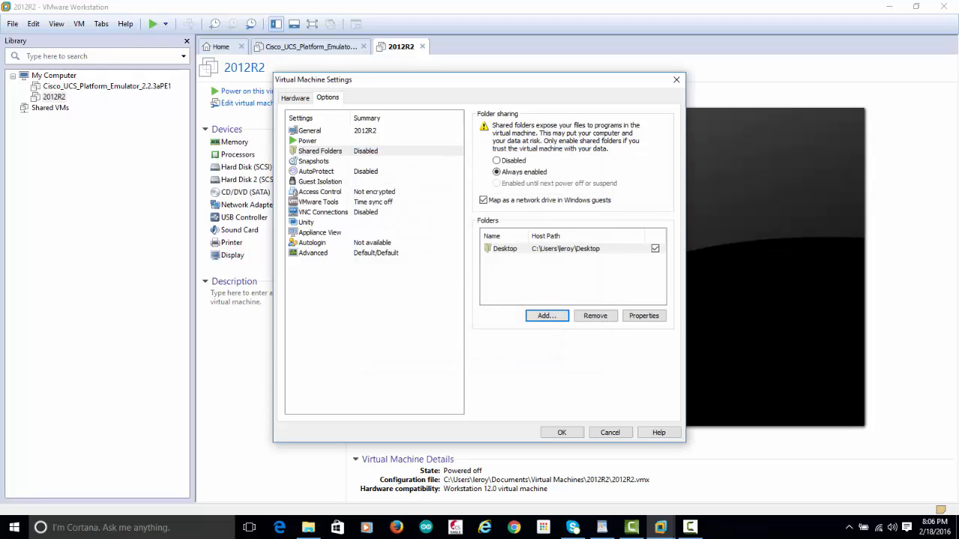
{"action": "left_click", "coordinate": [562, 432]}
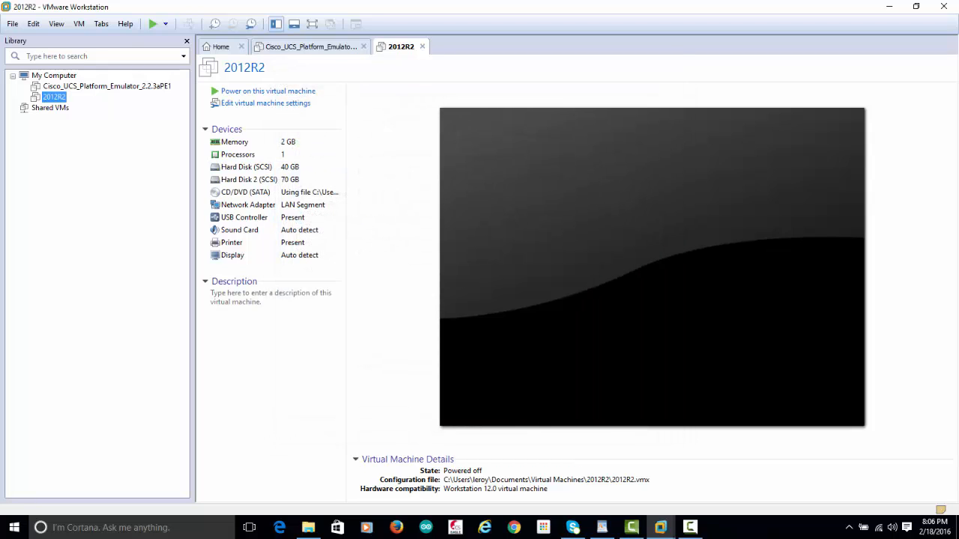
Power on the 2012R2 virtual machine and let Windows Server boot.
{"action": "left_click", "coordinate": [152, 23]}
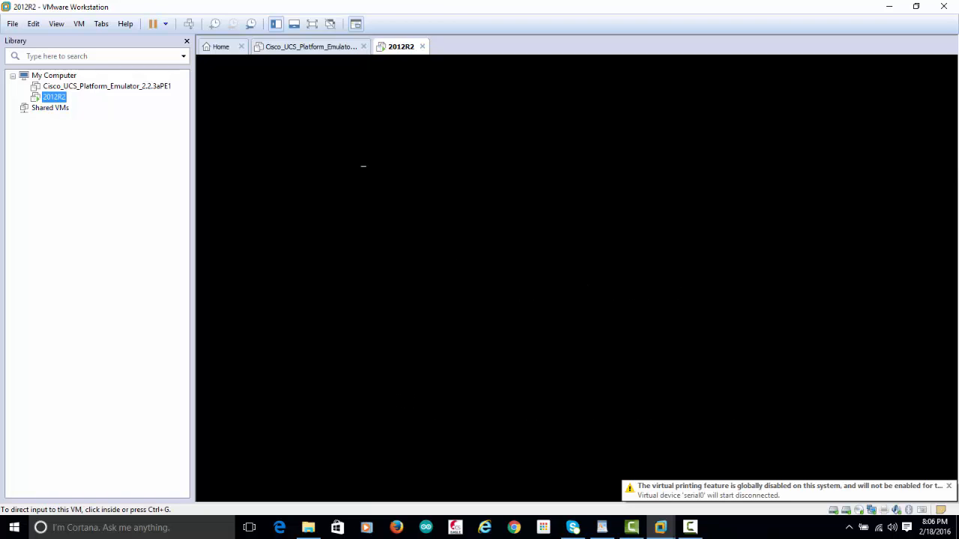
{"action": "key", "text": "ctrl+g"}
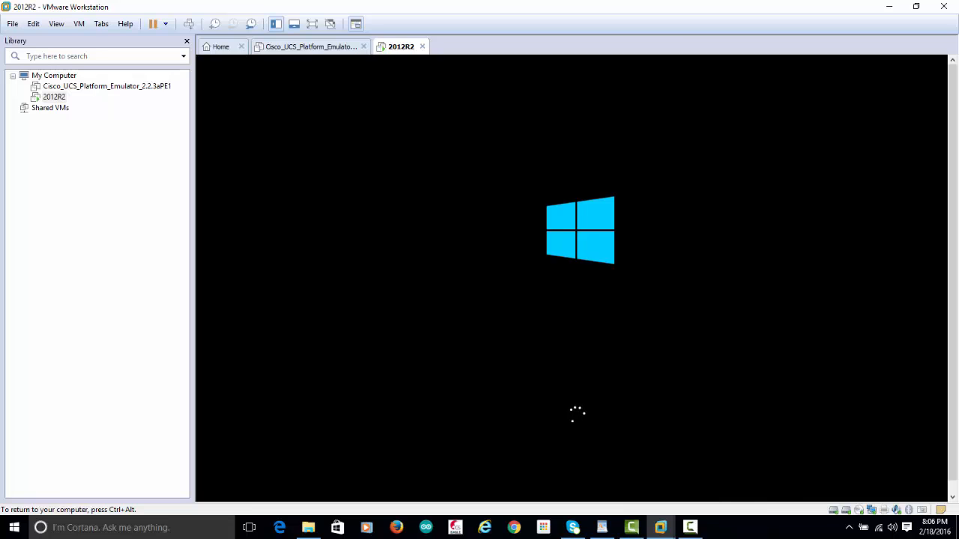
{"action": "key", "text": "ctrl+alt"}
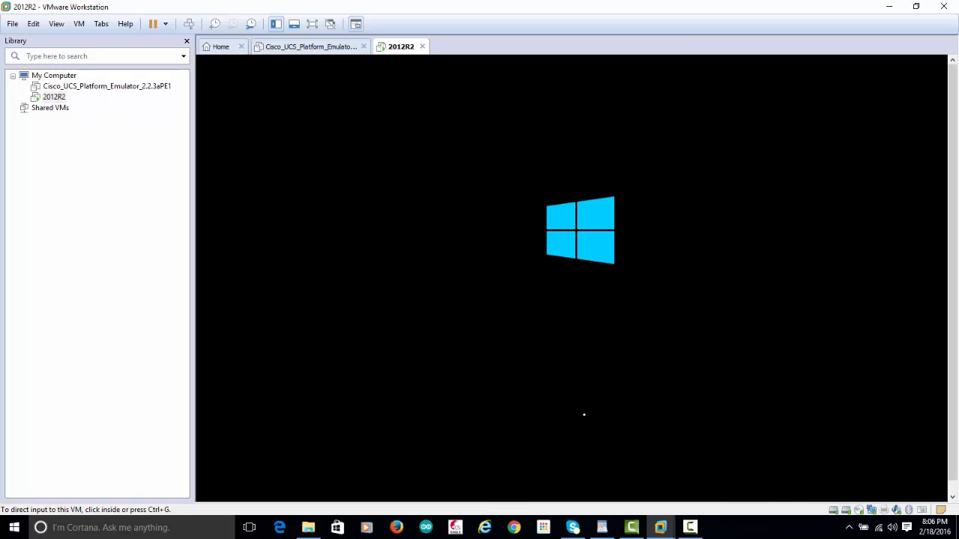
{"action": "key", "text": "ctrl+g"}
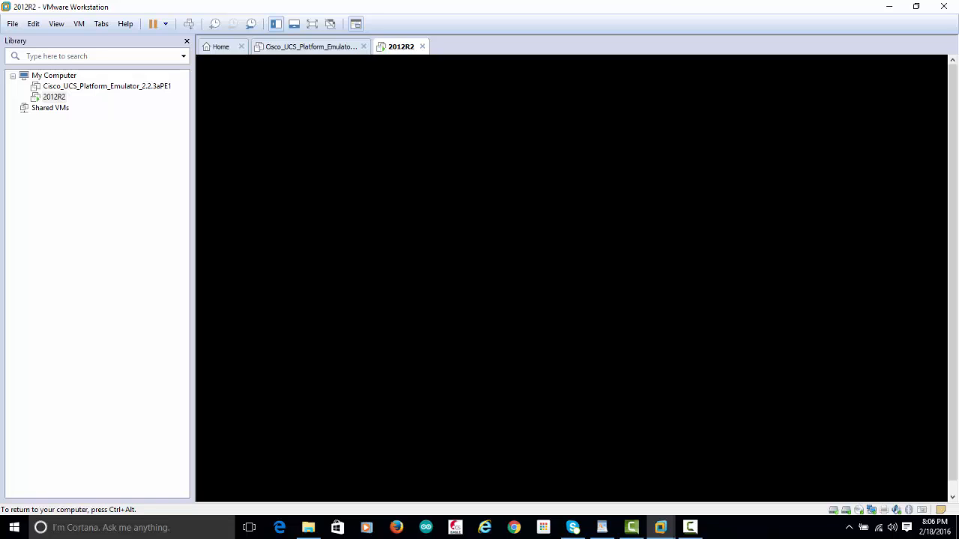
{"action": "key", "text": "ctrl+alt"}
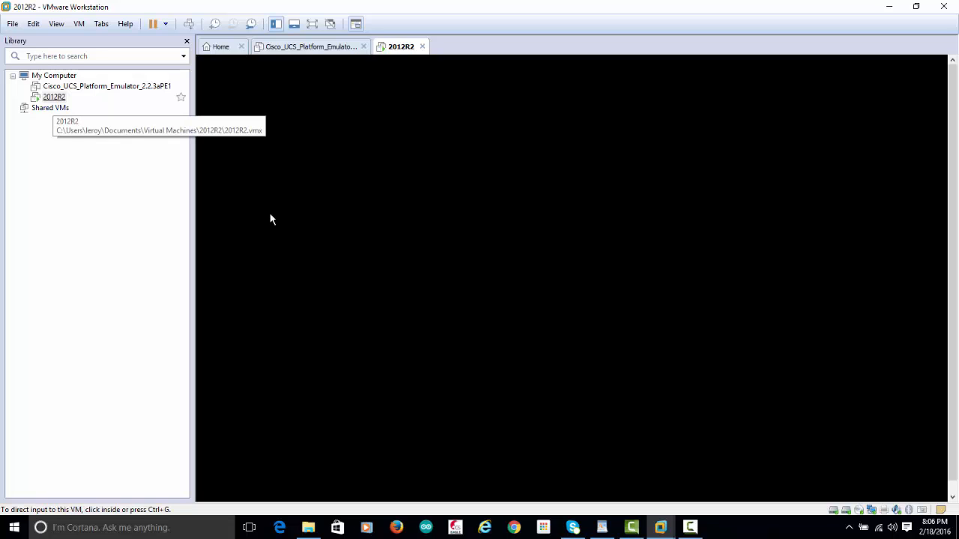
{"action": "left_click", "coordinate": [271, 215]}
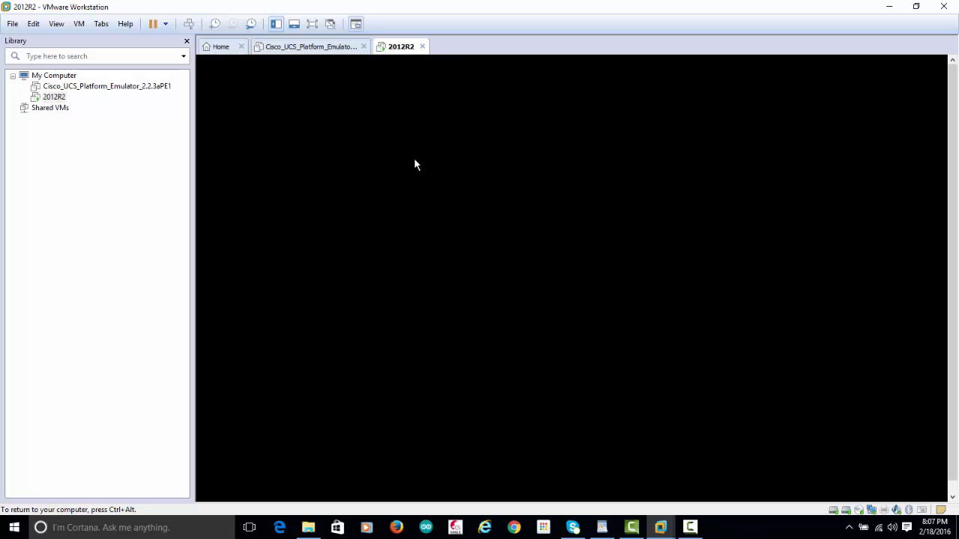
{"action": "key", "text": "ctrl+alt"}
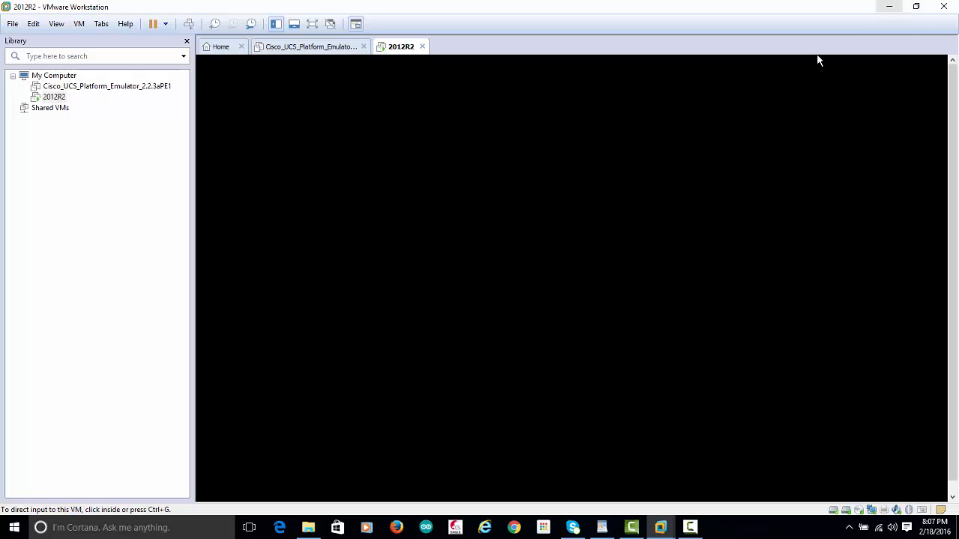
Look at the windows10 folder on the host desktop, and return to the 2012R2 virtual machine in VMware Workstation.
{"action": "left_click", "coordinate": [888, 7]}
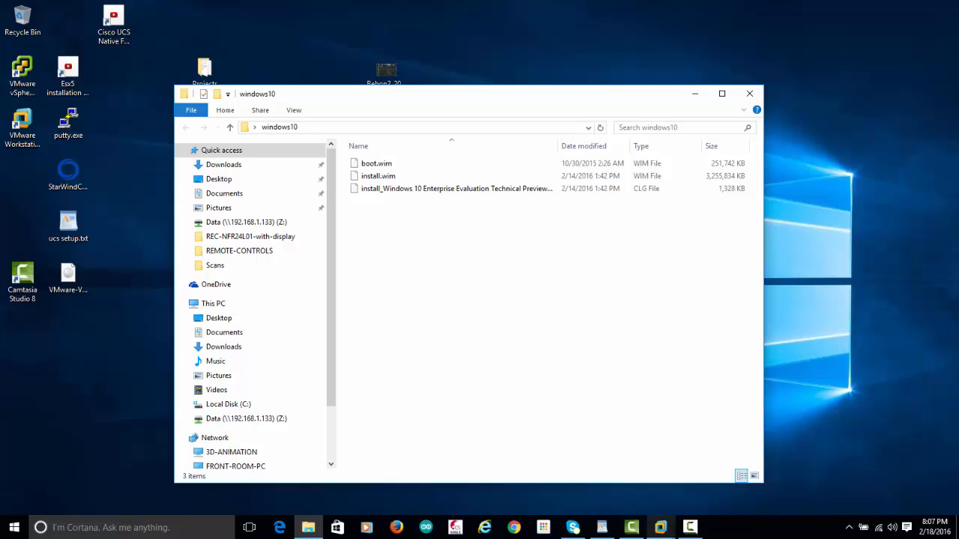
{"action": "left_click", "coordinate": [660, 527]}
{"action": "left_click", "coordinate": [660, 457]}
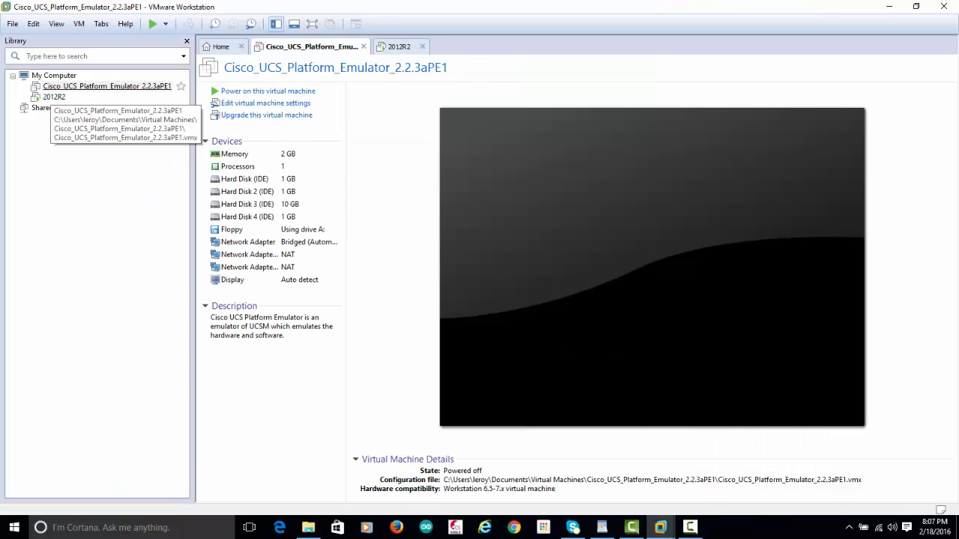
{"action": "left_click", "coordinate": [54, 96]}
{"action": "left_click", "coordinate": [286, 206]}
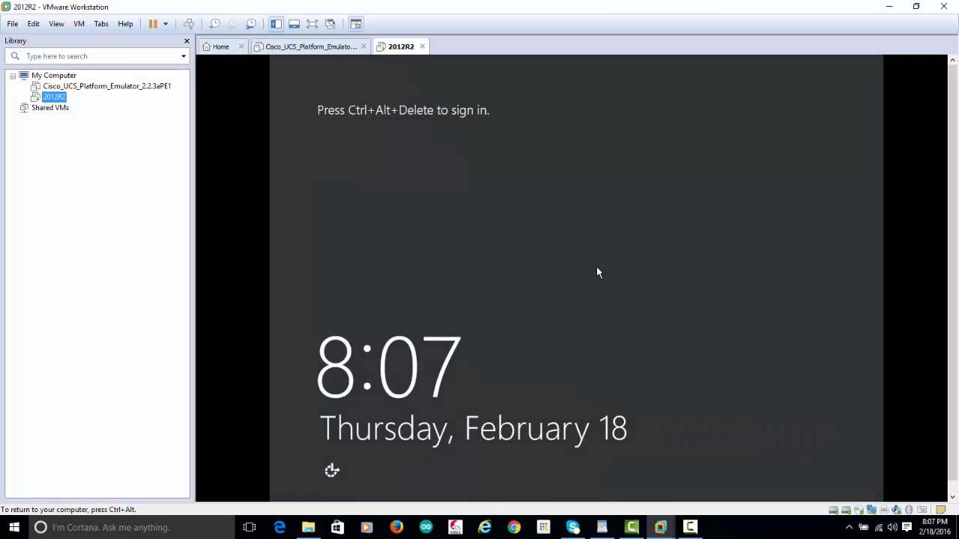
Sign in to the Windows Server 2012 R2 guest with the domain administrator account's password.
{"action": "left_click", "coordinate": [584, 246]}
{"action": "key", "text": "ctrl+alt+Delete"}
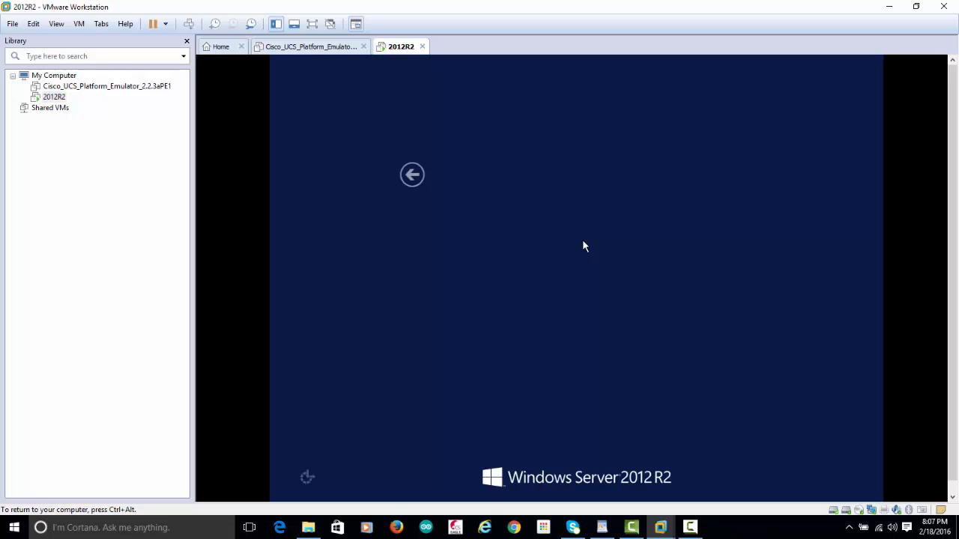
{"action": "type", "text": "••"}
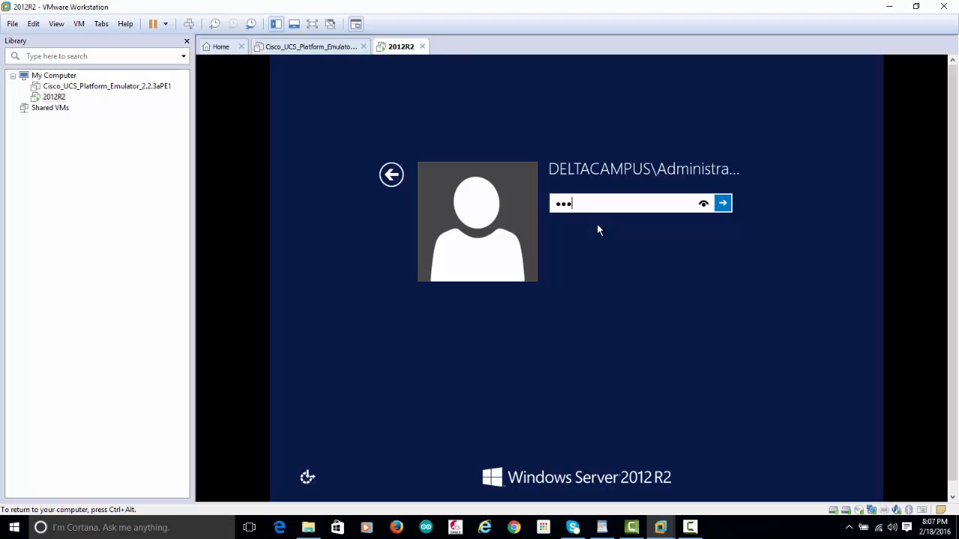
{"action": "key", "text": "Return"}
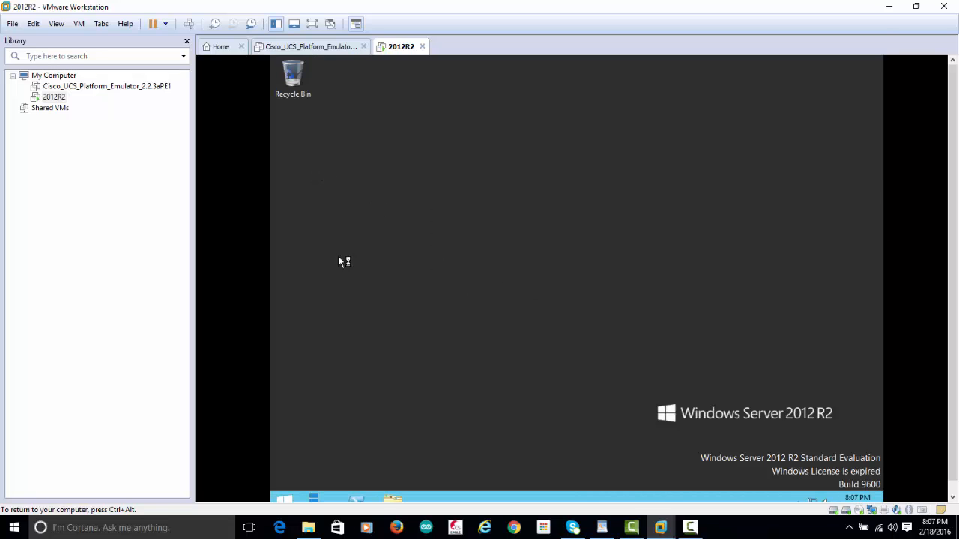
Start the VMware Tools installation for the 2012R2 virtual machine and close Server Manager in the guest.
{"action": "right_click", "coordinate": [54, 96]}
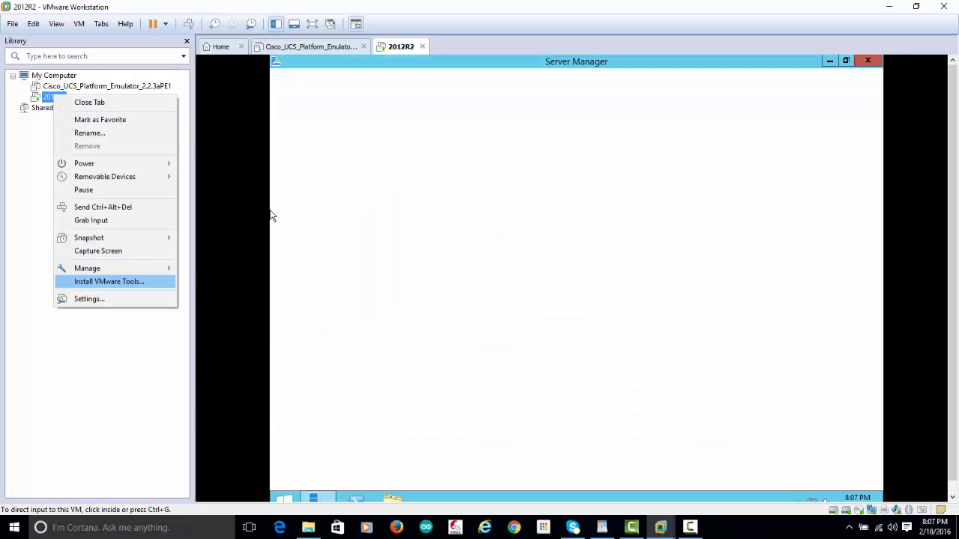
{"action": "key", "text": "Return"}
{"action": "left_click", "coordinate": [271, 216]}
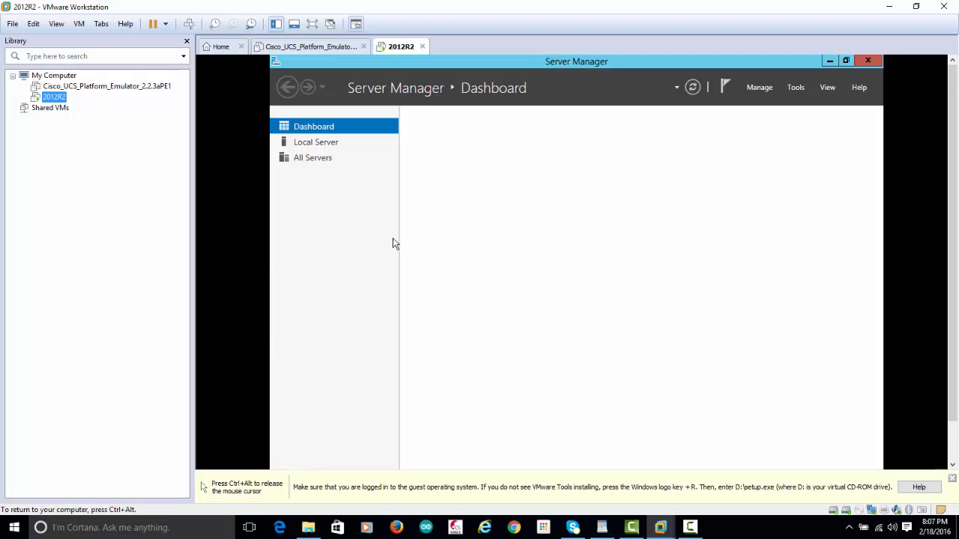
{"action": "left_click", "coordinate": [867, 60]}
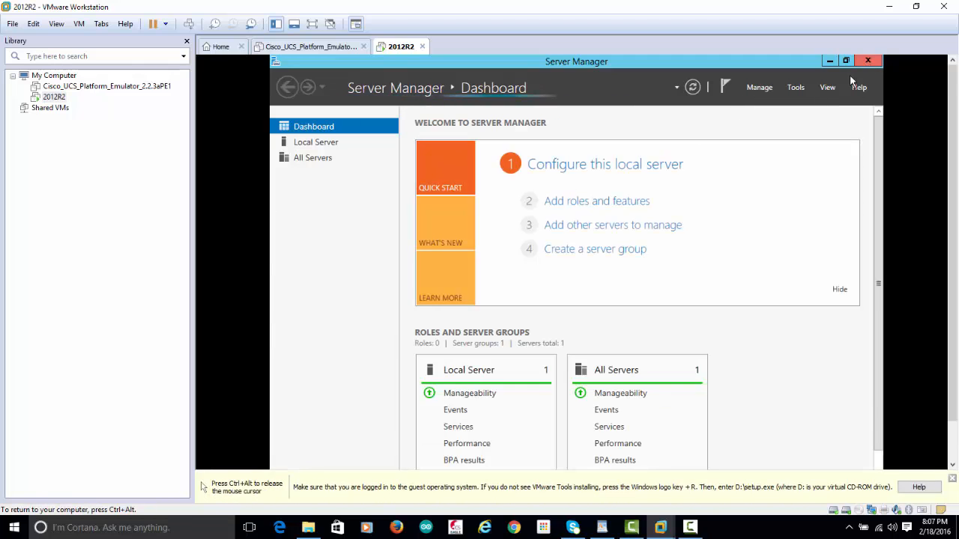
{"action": "key", "text": "ctrl+alt"}
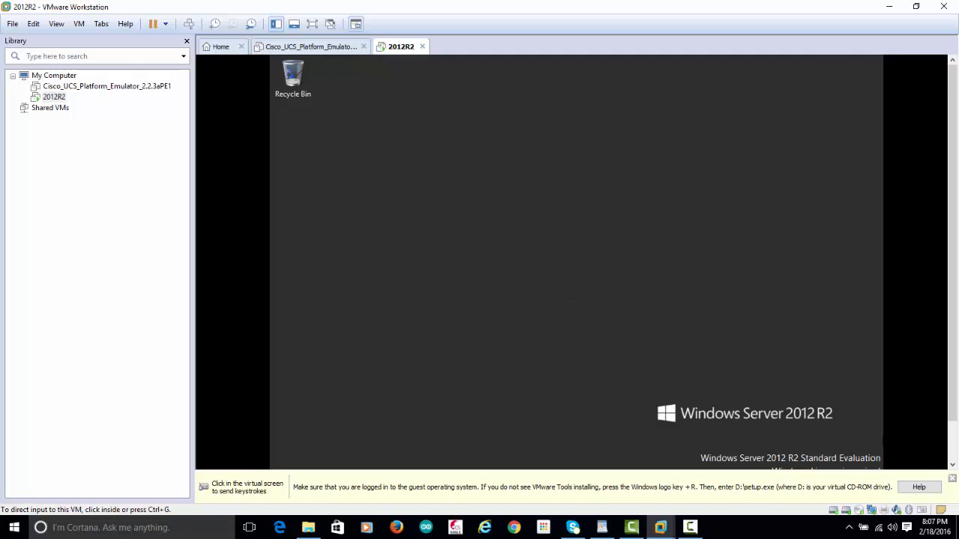
{"action": "left_click", "coordinate": [681, 309]}
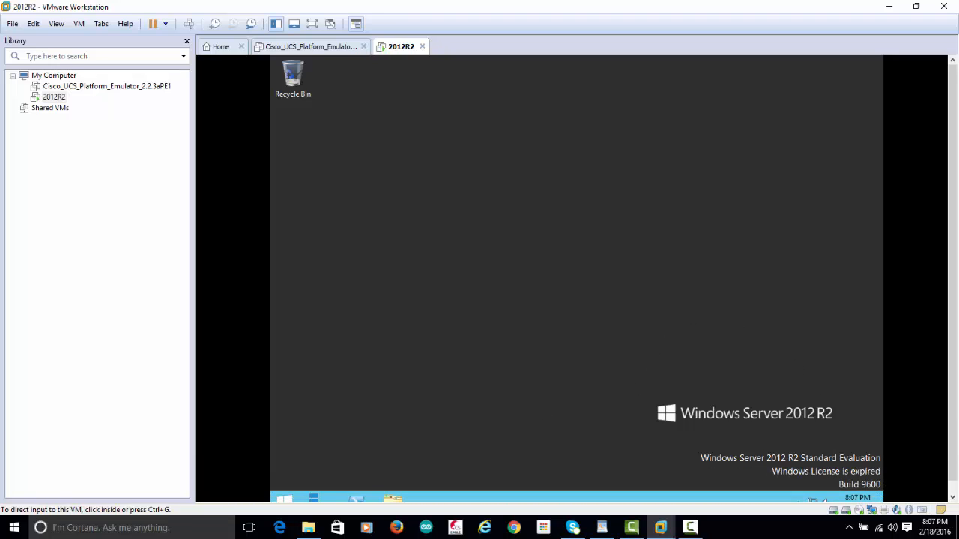
Launch the VMware Tools installer from the guest's DVD drive (D:) and close the This PC window.
{"action": "left_click", "coordinate": [392, 498]}
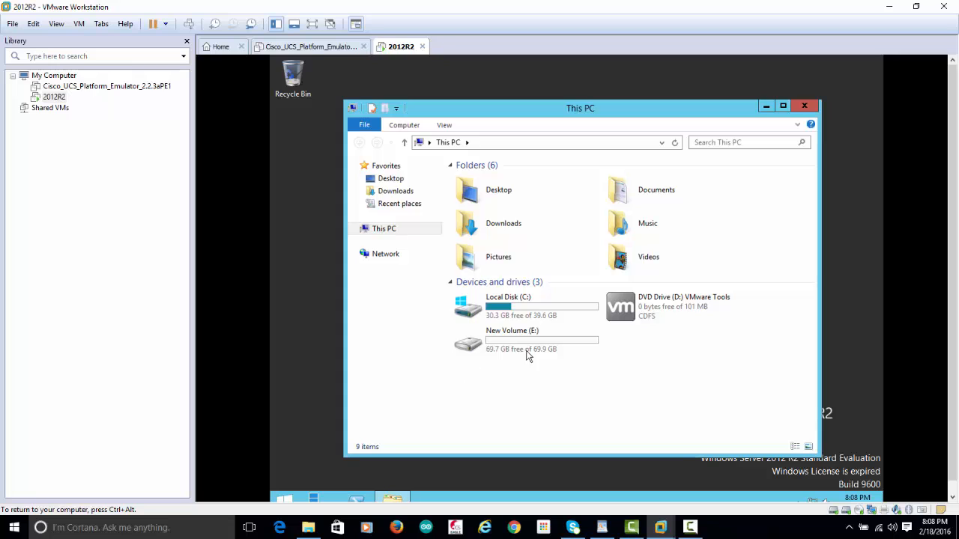
{"action": "left_click", "coordinate": [642, 310]}
{"action": "double_click", "coordinate": [638, 308]}
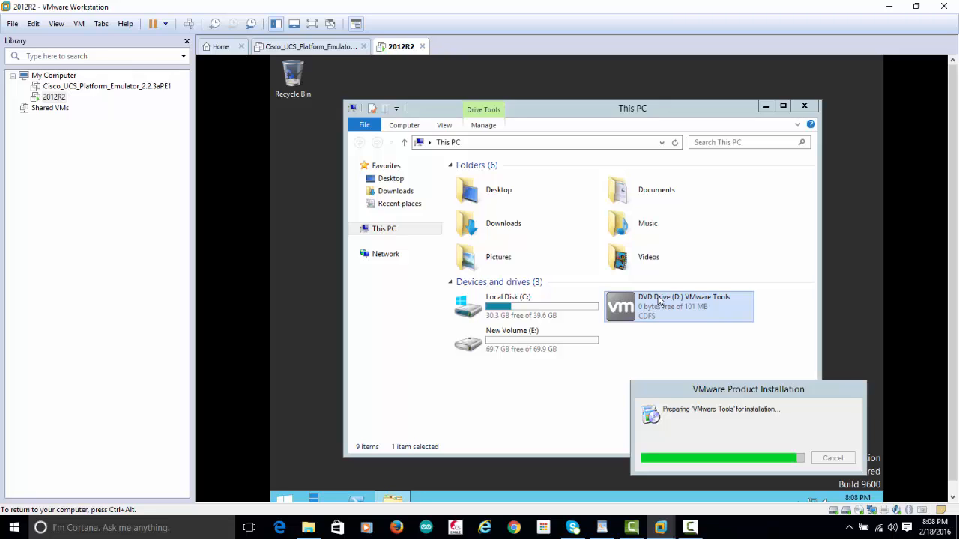
{"action": "left_click", "coordinate": [804, 106]}
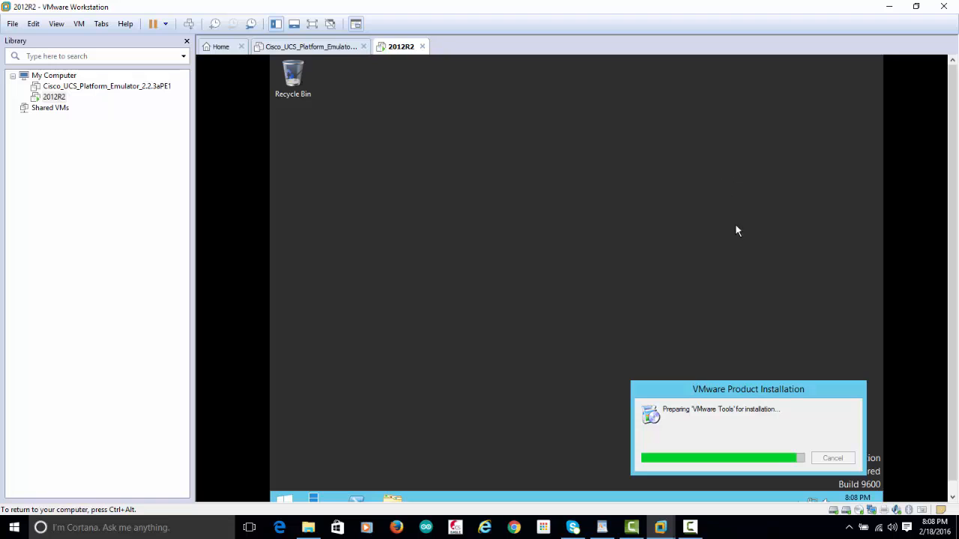
{"action": "left_click_drag", "start_coordinate": [724, 389], "coordinate": [538, 175]}
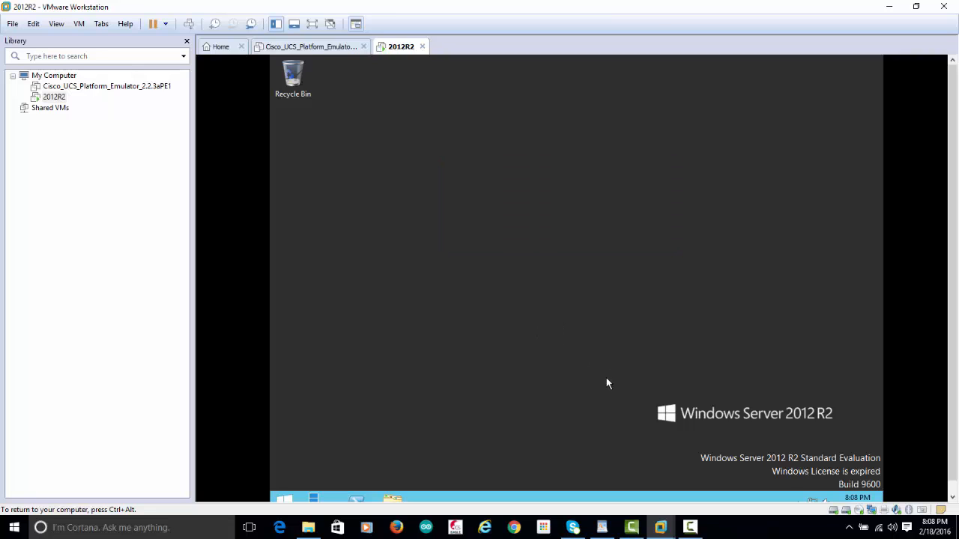
{"action": "key", "text": "ctrl+alt"}
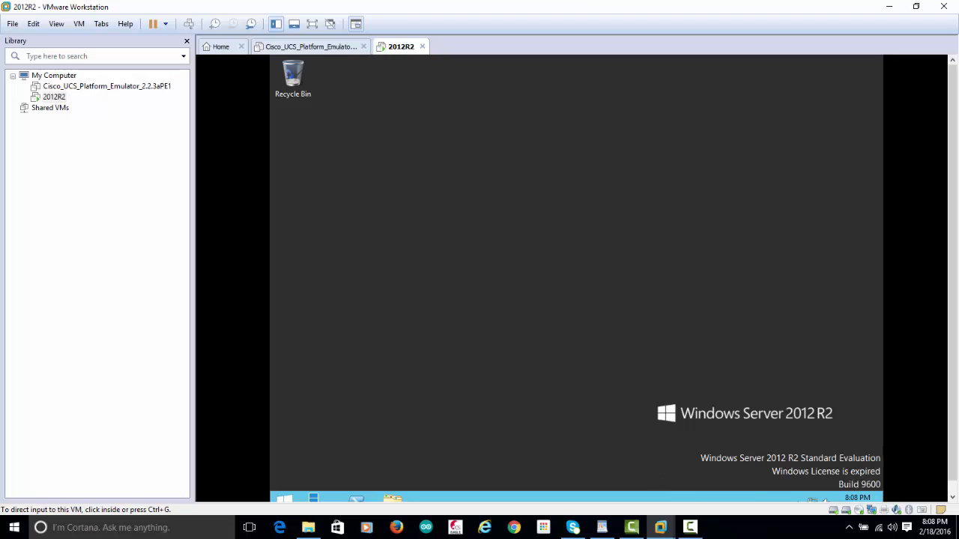
{"action": "left_click_drag", "start_coordinate": [952, 300], "coordinate": [952, 317]}
{"action": "left_click", "coordinate": [740, 378]}
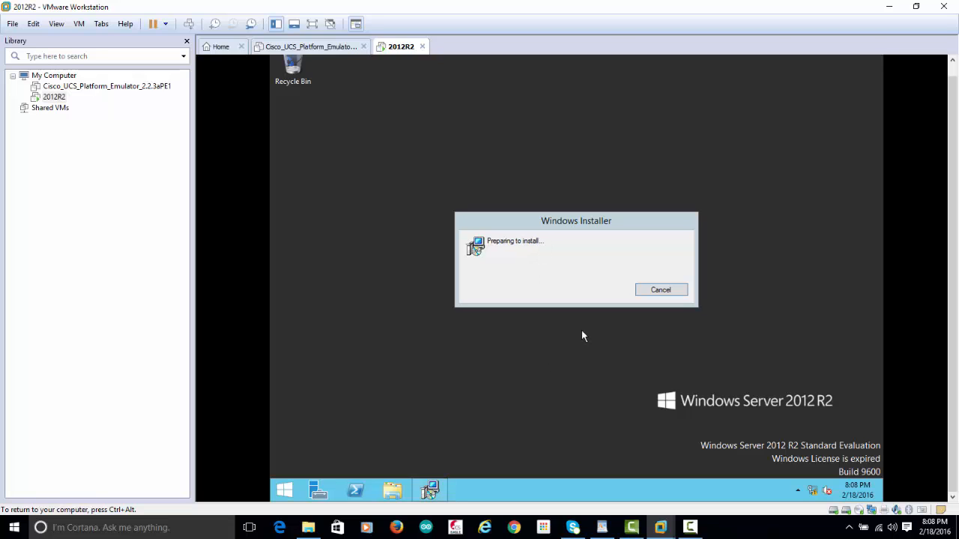
{"action": "left_click", "coordinate": [432, 492]}
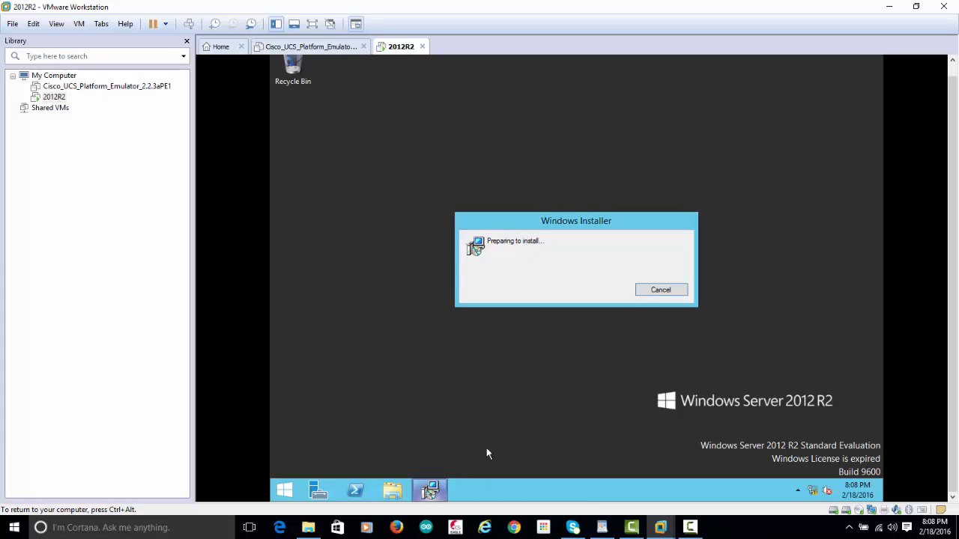
{"action": "left_click_drag", "start_coordinate": [560, 220], "coordinate": [553, 140]}
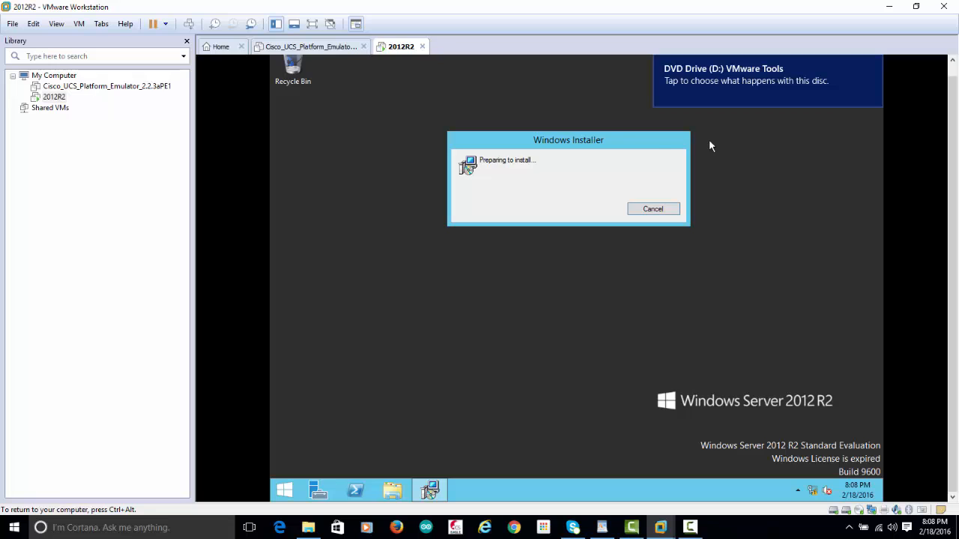
{"action": "left_click_drag", "start_coordinate": [621, 143], "coordinate": [606, 187]}
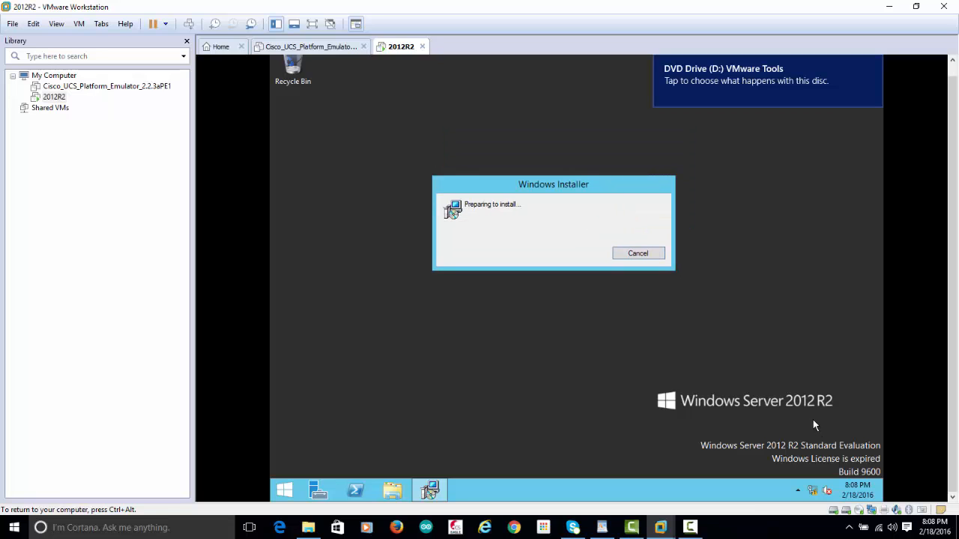
{"action": "key", "text": "ctrl+alt"}
{"action": "left_click", "coordinate": [690, 527]}
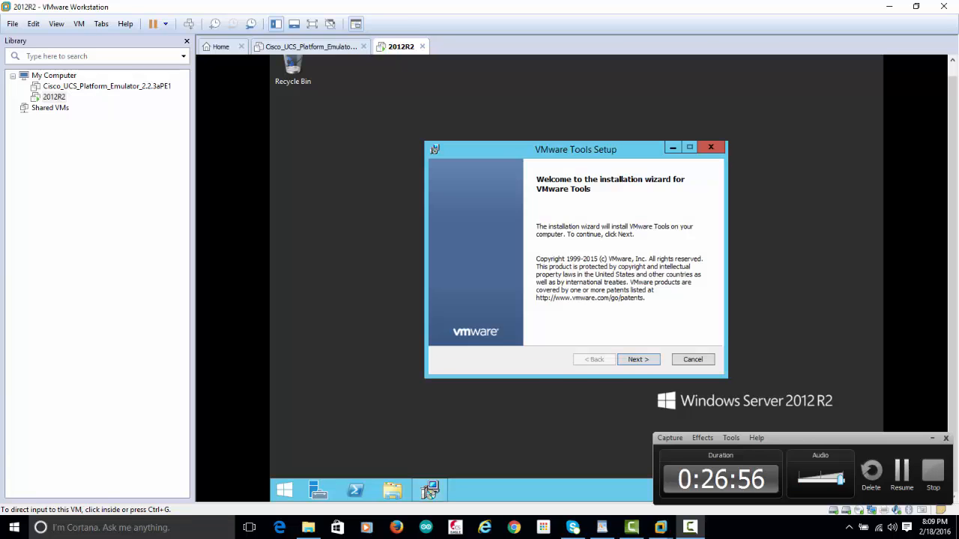
Install VMware Tools in the guest with the Typical setup type, finish the wizard and restart the server.
{"action": "left_click", "coordinate": [744, 349]}
{"action": "left_click", "coordinate": [647, 361]}
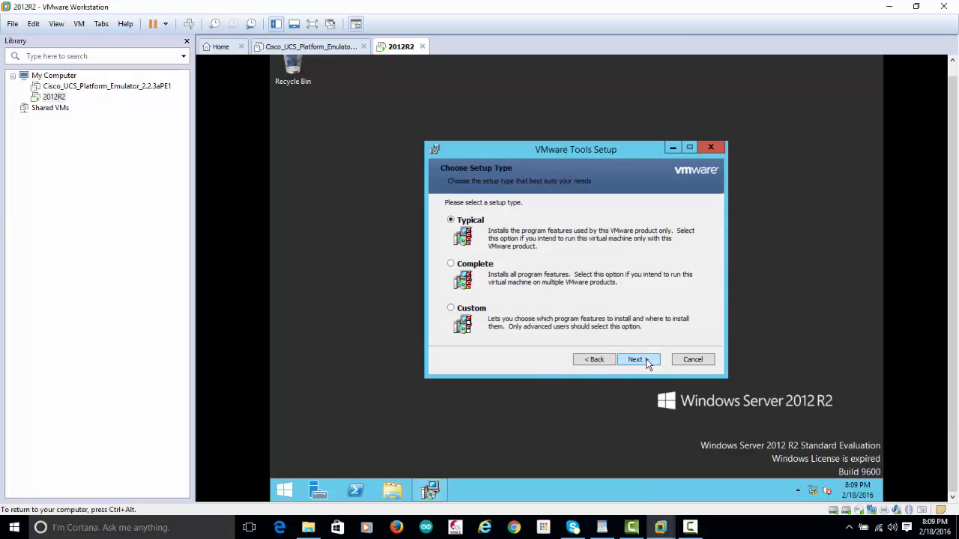
{"action": "left_click", "coordinate": [648, 360]}
{"action": "left_click", "coordinate": [646, 359]}
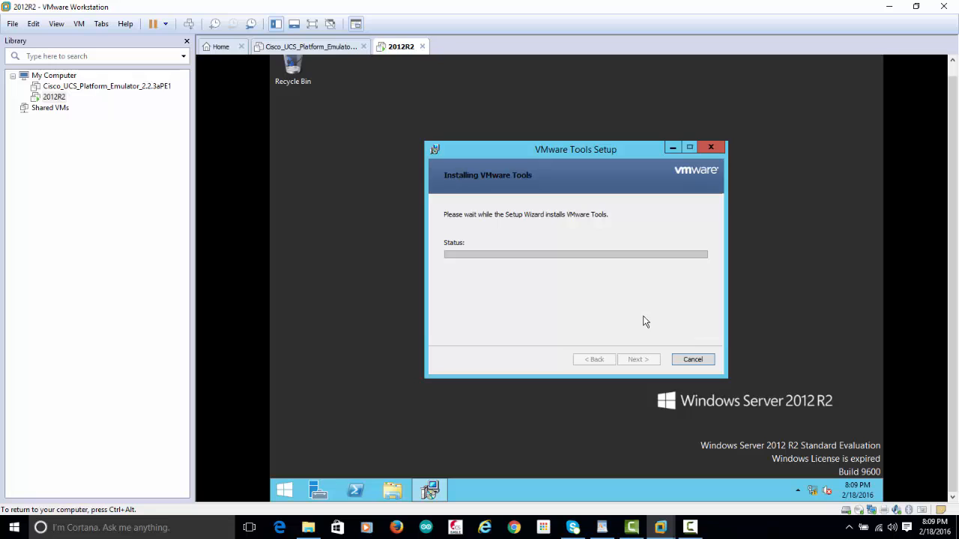
{"action": "key", "text": "ctrl+alt"}
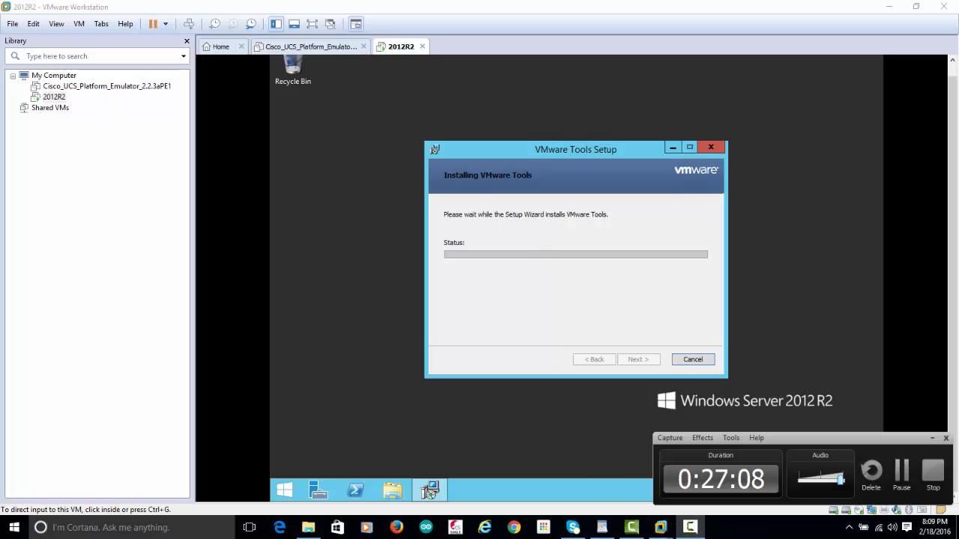
{"action": "key", "text": "Return"}
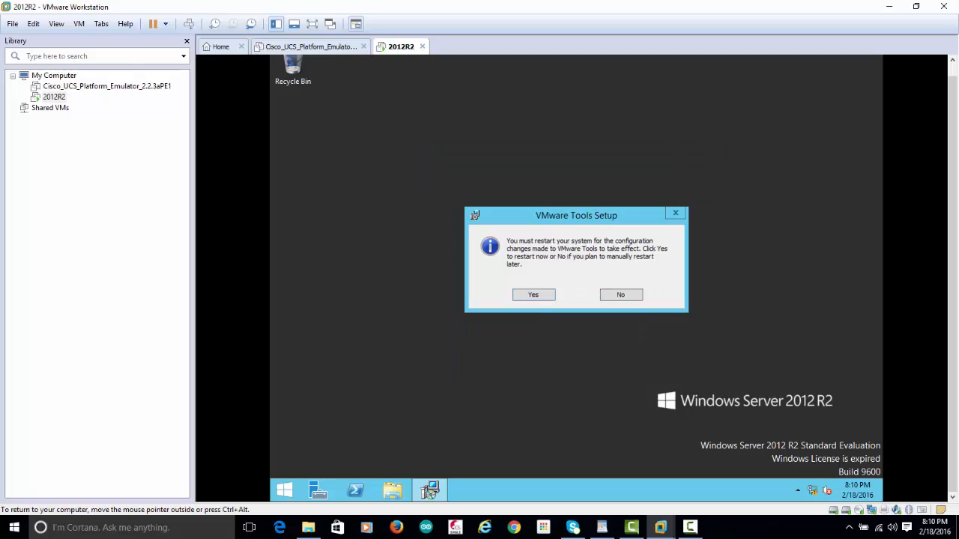
{"action": "key", "text": "Return"}
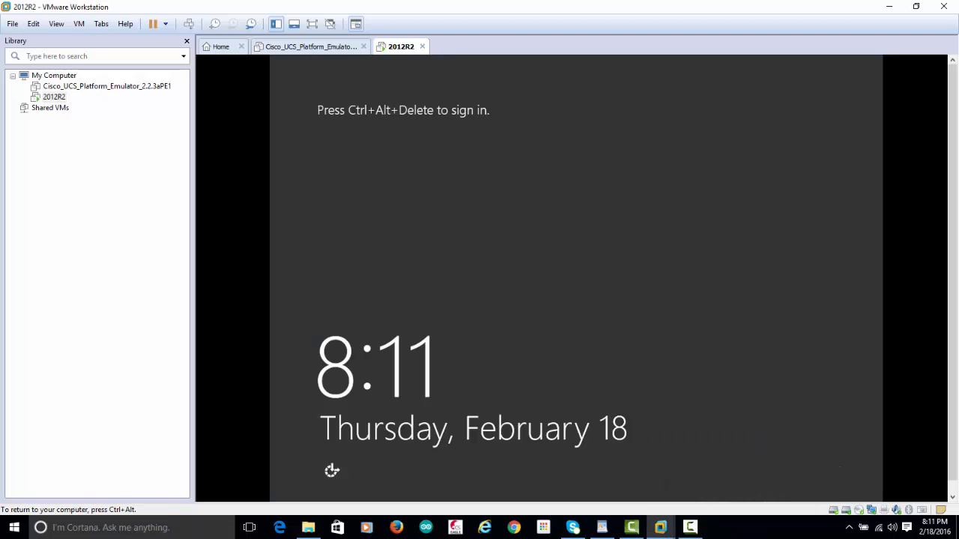
Sign in to the restarted Windows Server 2012 R2 guest with the domain administrator account's password.
{"action": "key", "text": "ctrl+alt+Insert"}
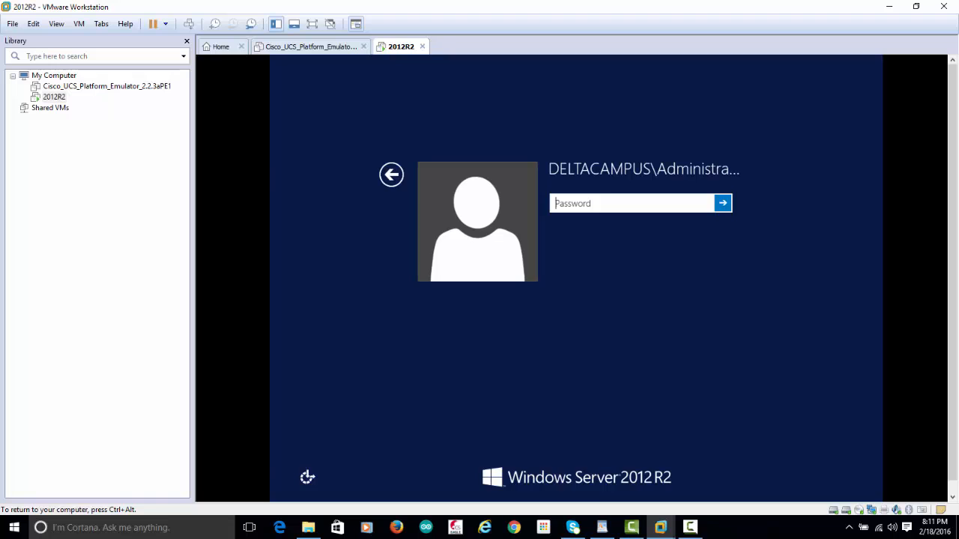
{"action": "type", "text": "•••••••"}
{"action": "key", "text": "Return"}
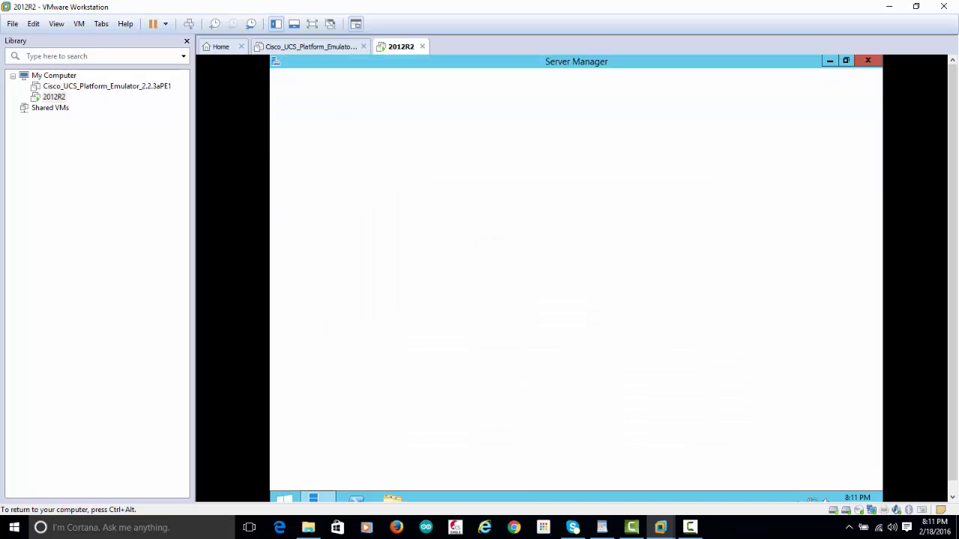
Minimize Server Manager and open the host's Desktop folder on the guest's Shared Folders (Z:) drive.
{"action": "left_click", "coordinate": [392, 498]}
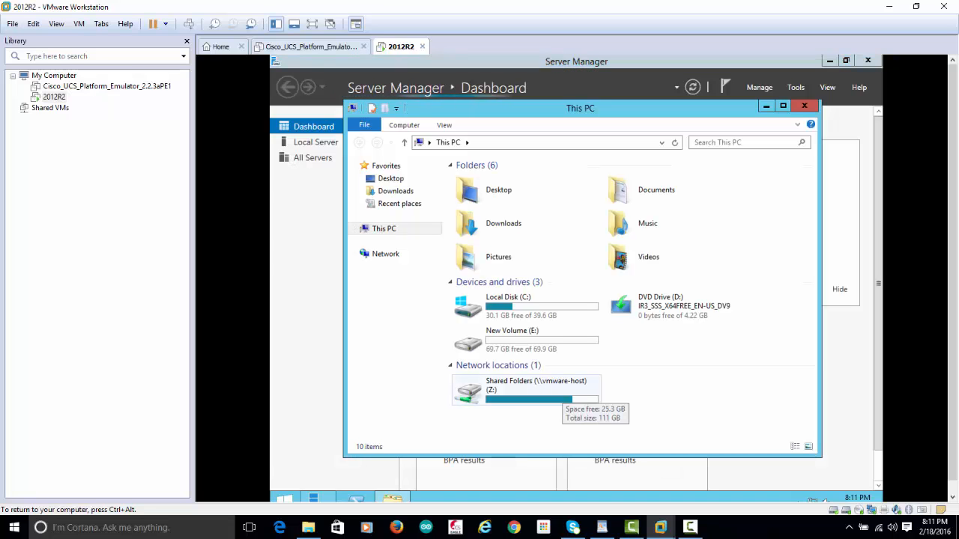
{"action": "left_click", "coordinate": [830, 61]}
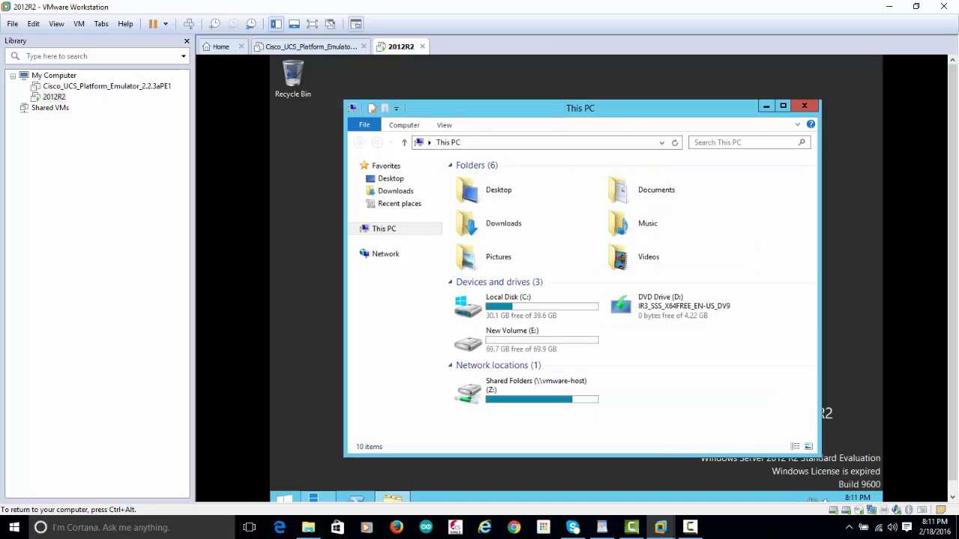
{"action": "double_click", "coordinate": [529, 390]}
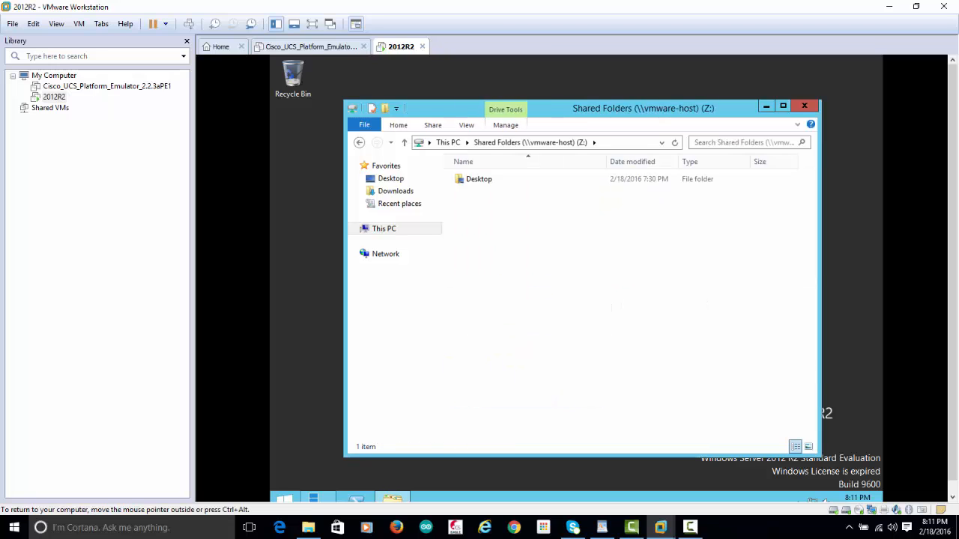
{"action": "double_click", "coordinate": [480, 179]}
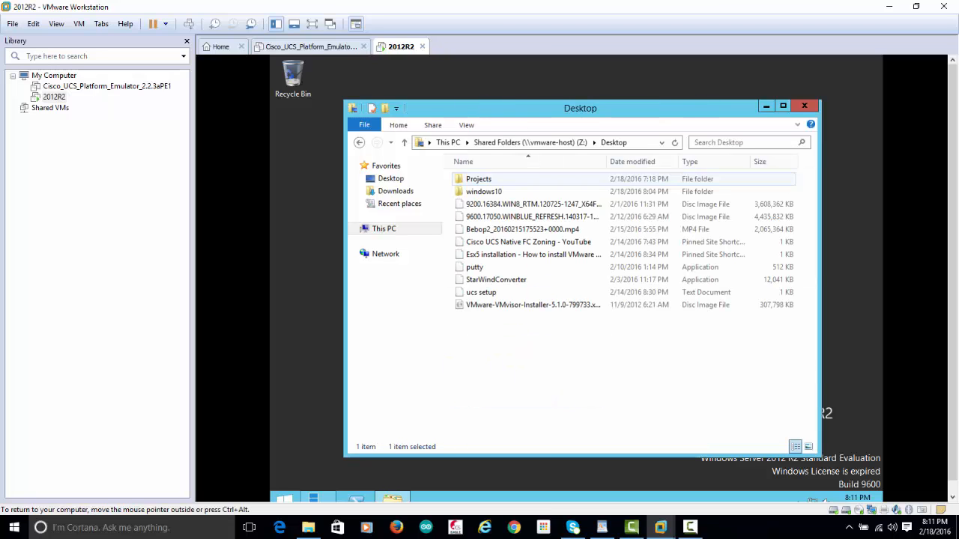
Copy the windows10 folder from the shared host Desktop to the guest's desktop and close the File Explorer window.
{"action": "left_click", "coordinate": [483, 192]}
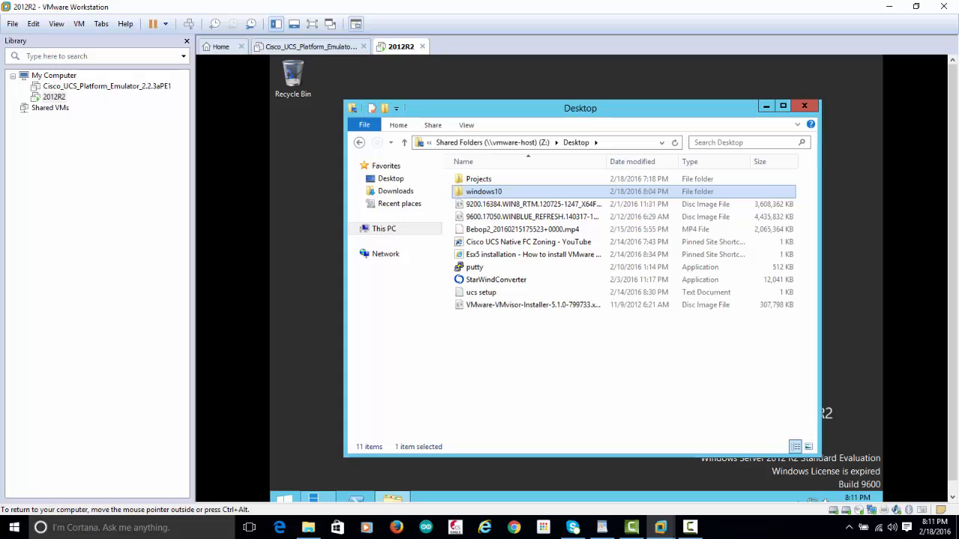
{"action": "left_click_drag", "start_coordinate": [524, 109], "coordinate": [513, 252]}
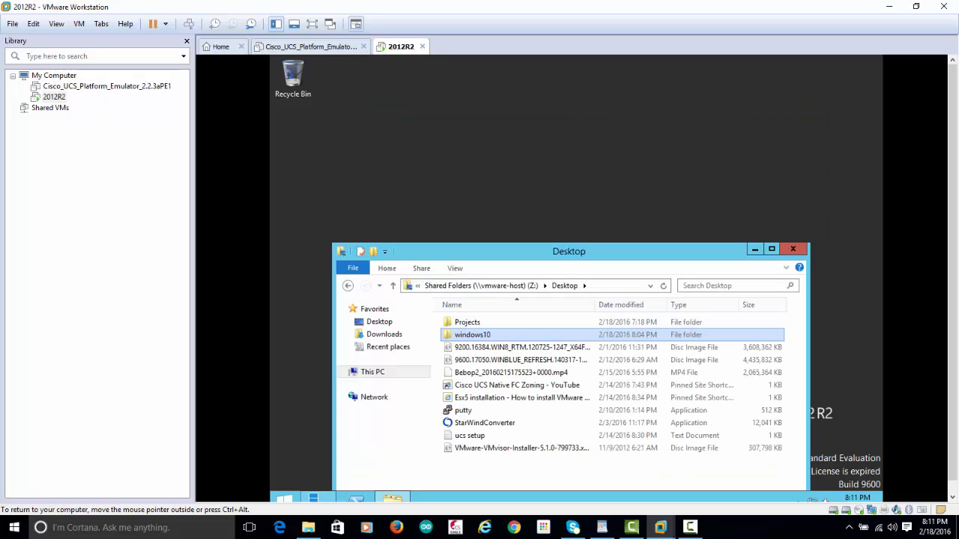
{"action": "left_click_drag", "start_coordinate": [486, 335], "coordinate": [541, 201]}
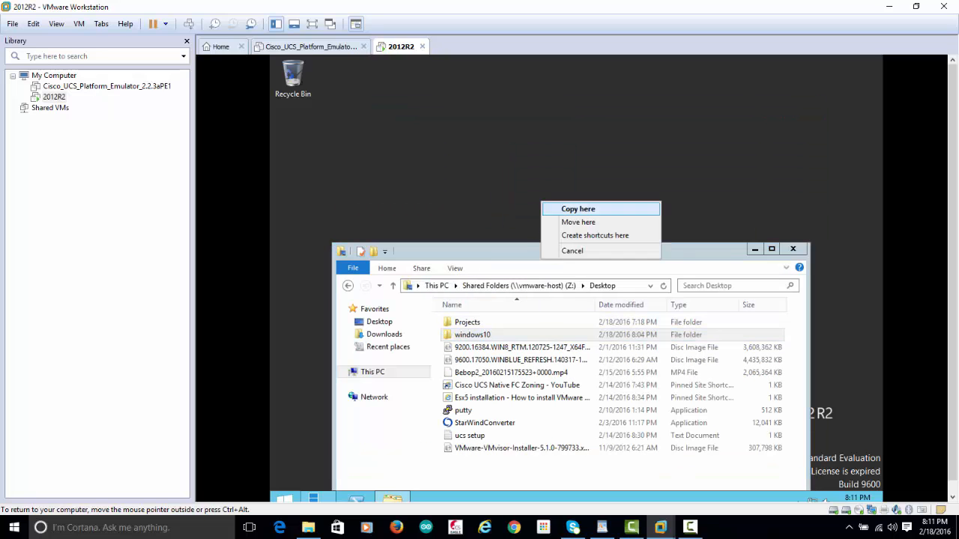
{"action": "left_click", "coordinate": [575, 210]}
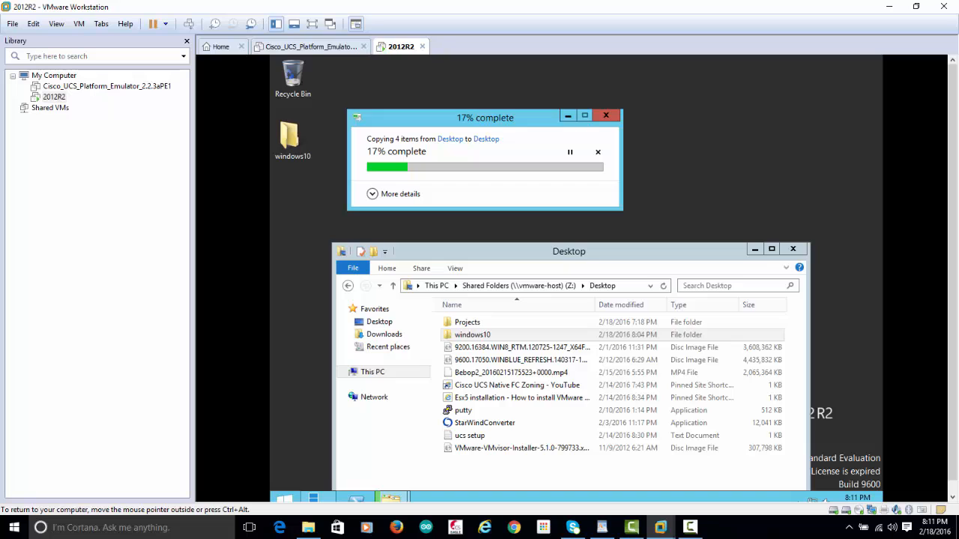
{"action": "left_click", "coordinate": [793, 248]}
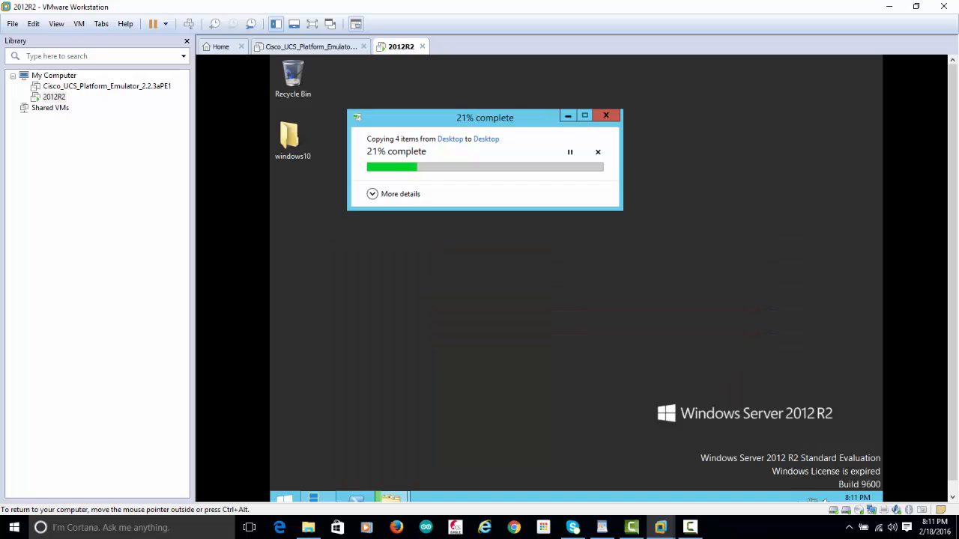
{"action": "left_click_drag", "start_coordinate": [519, 119], "coordinate": [616, 112]}
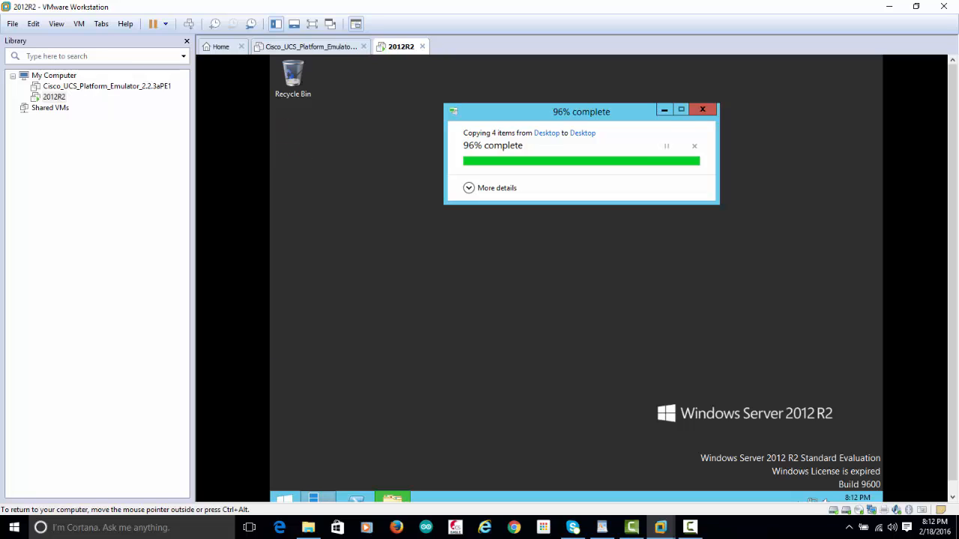
Open the Windows Deployment Services console from Server Manager and expand the image.deltacampus.prv server.
{"action": "left_click", "coordinate": [317, 497]}
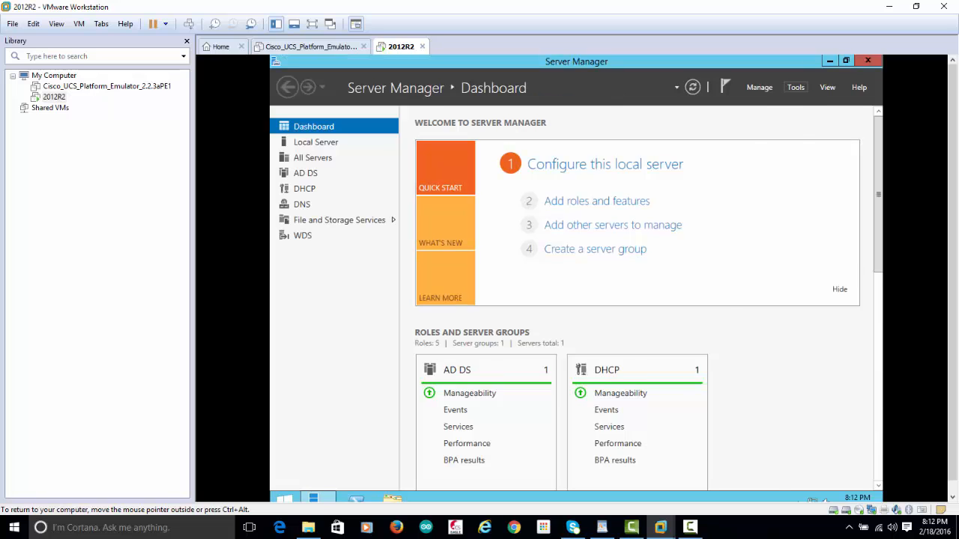
{"action": "left_click", "coordinate": [795, 87]}
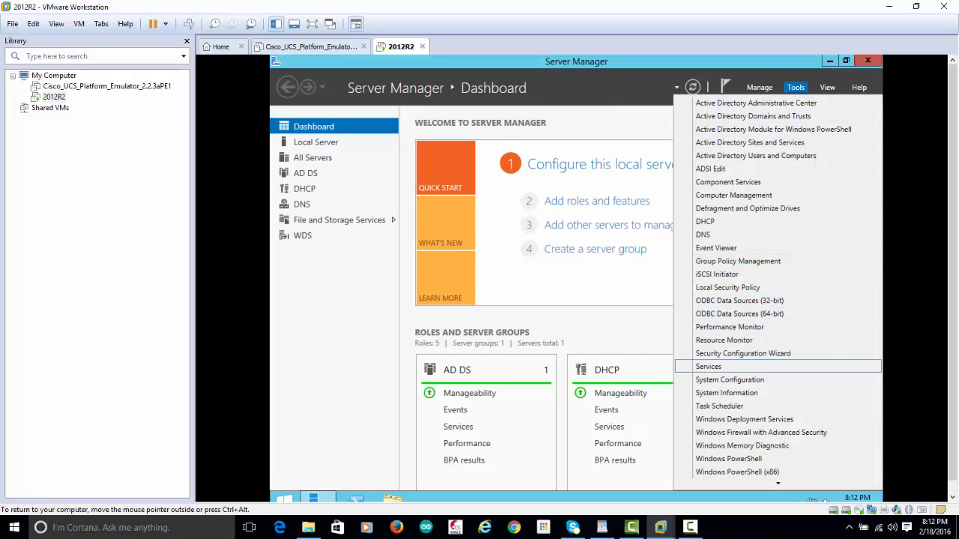
{"action": "left_click", "coordinate": [744, 418]}
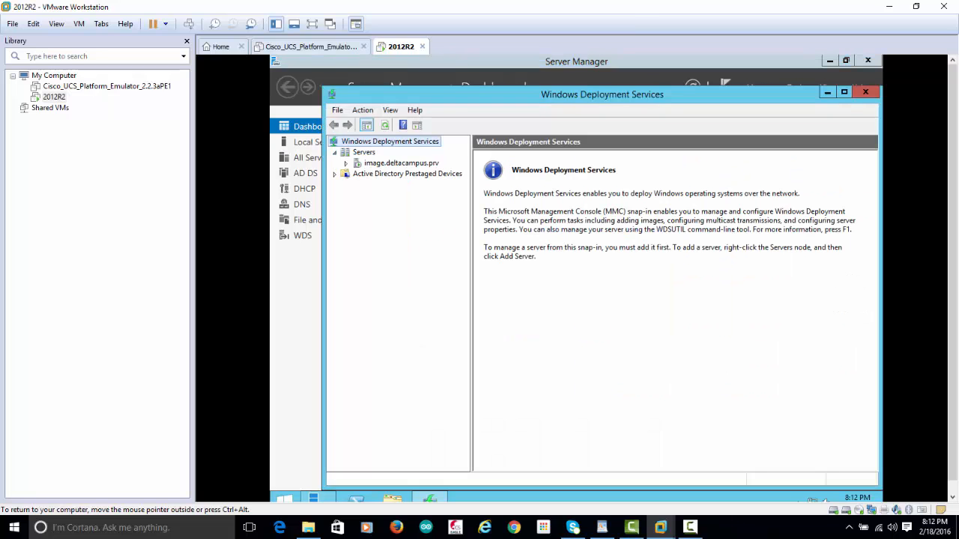
{"action": "double_click", "coordinate": [401, 163]}
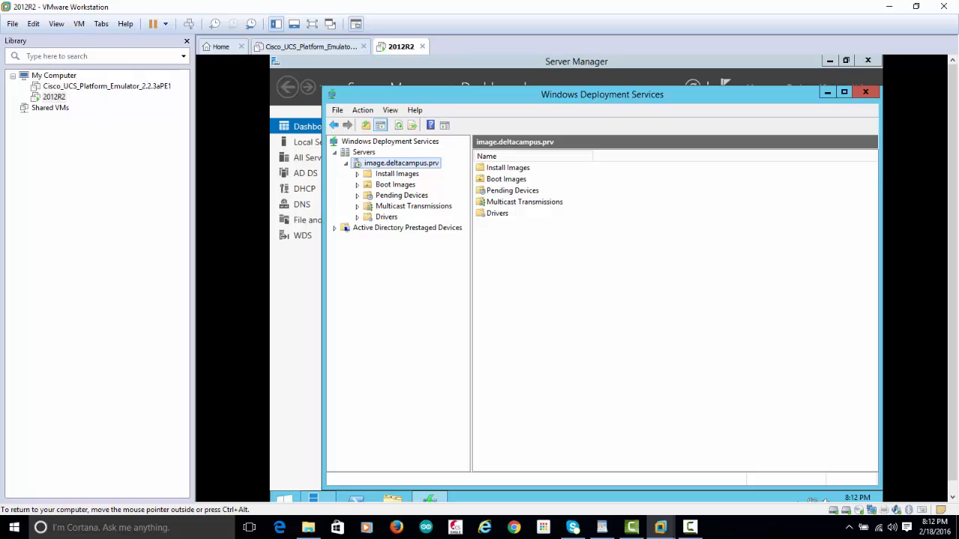
Start adding a boot image to the server, choosing boot.wim from the windows10 folder on the guest's desktop.
{"action": "left_click", "coordinate": [395, 185]}
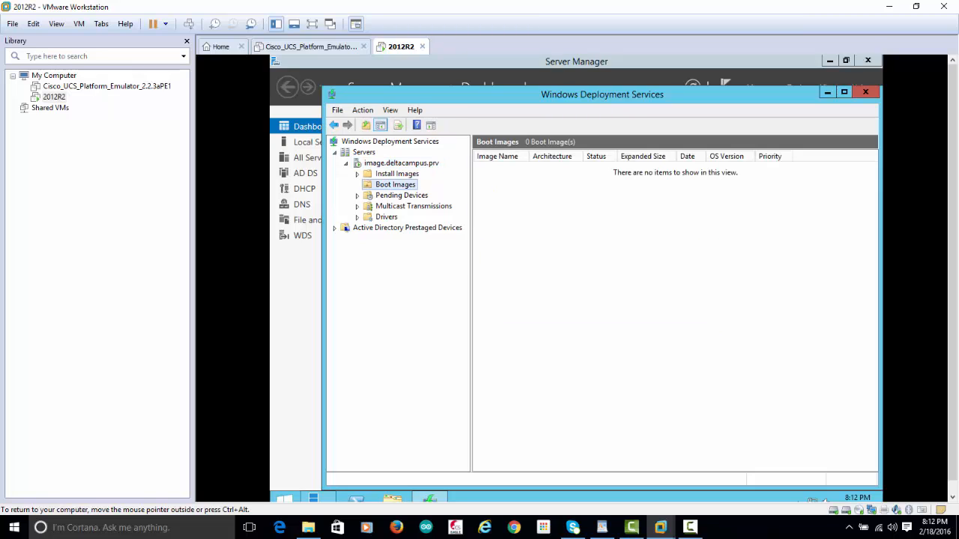
{"action": "right_click", "coordinate": [391, 184]}
{"action": "left_click", "coordinate": [417, 193]}
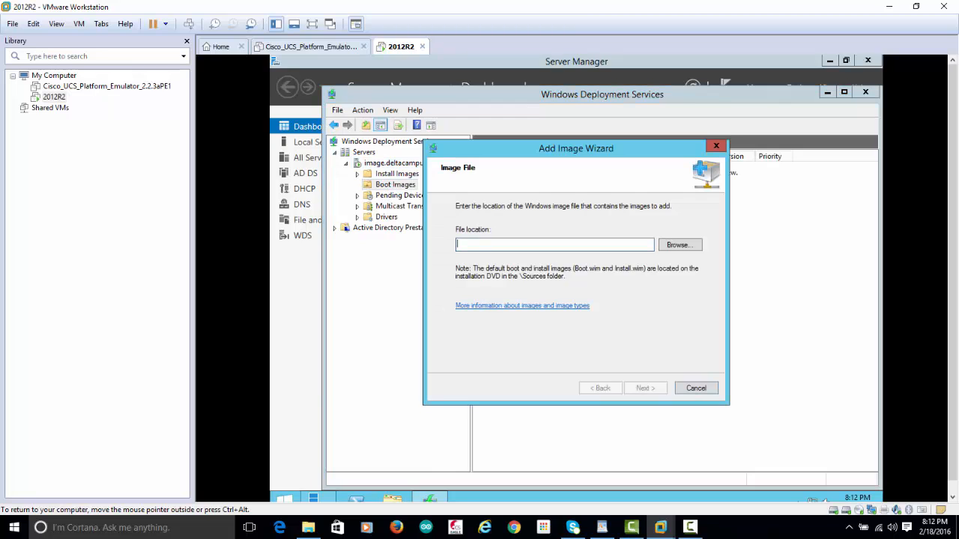
{"action": "left_click", "coordinate": [680, 245]}
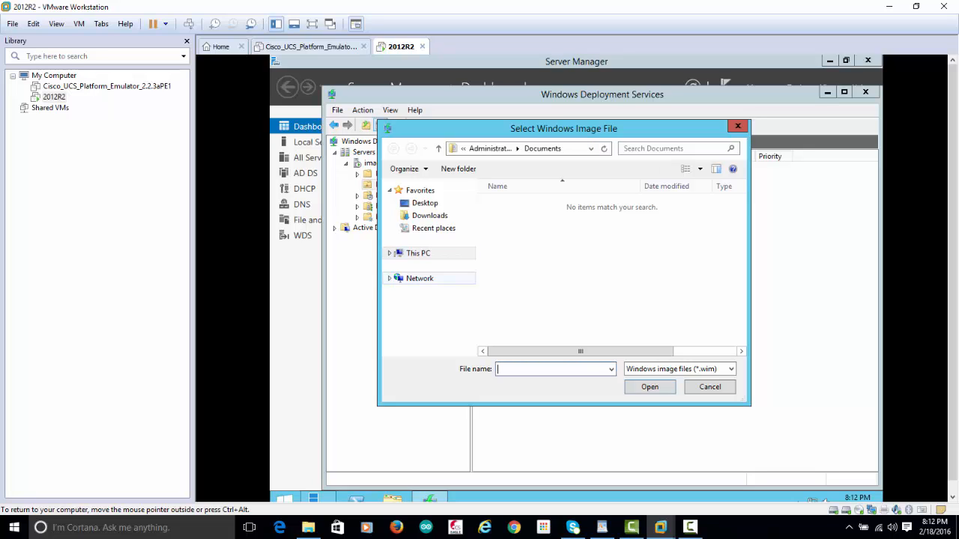
{"action": "left_click", "coordinate": [420, 279]}
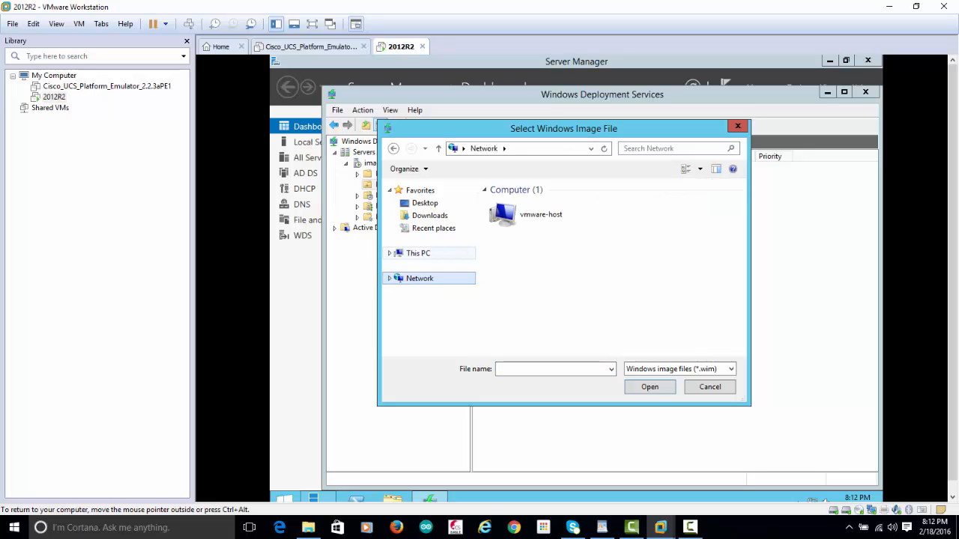
{"action": "left_click", "coordinate": [418, 253]}
{"action": "double_click", "coordinate": [524, 215]}
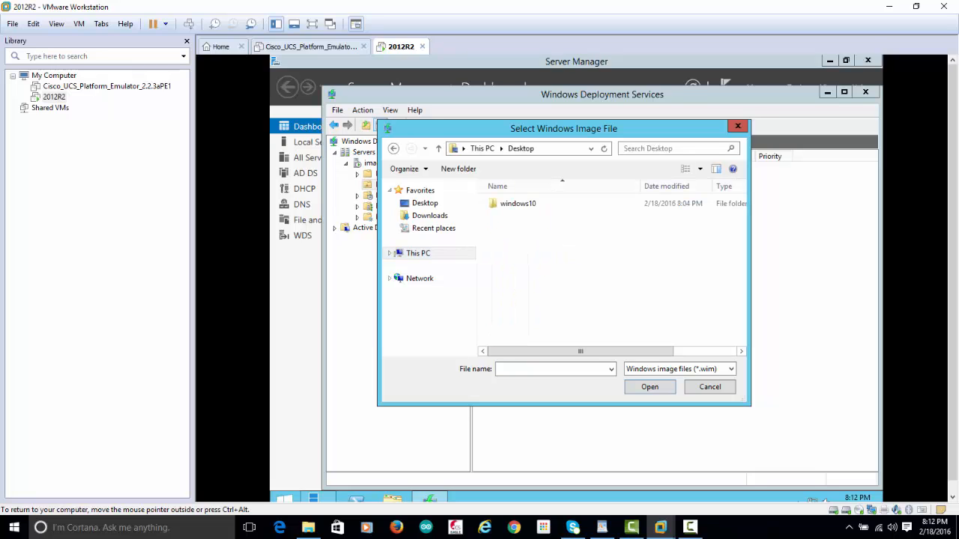
{"action": "double_click", "coordinate": [518, 203]}
{"action": "left_click", "coordinate": [517, 204]}
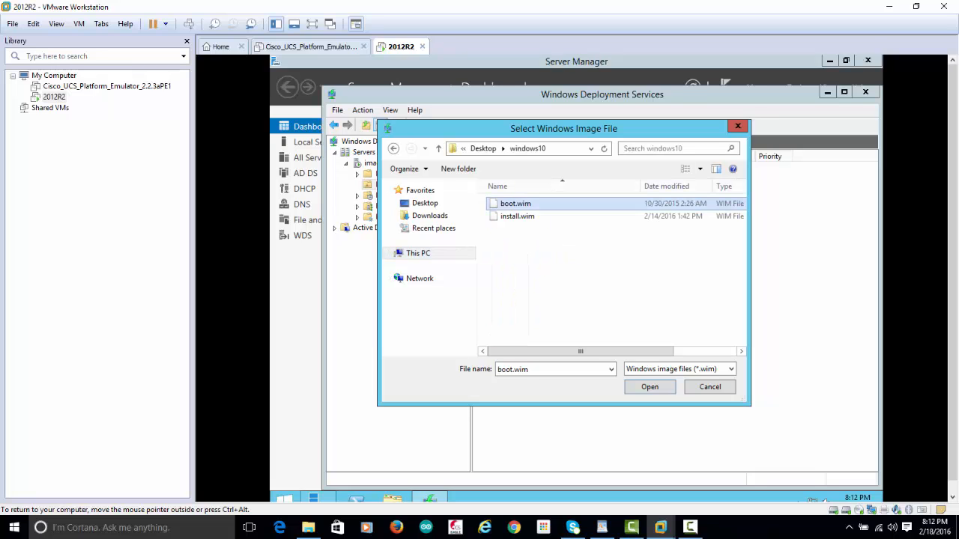
{"action": "left_click", "coordinate": [650, 387]}
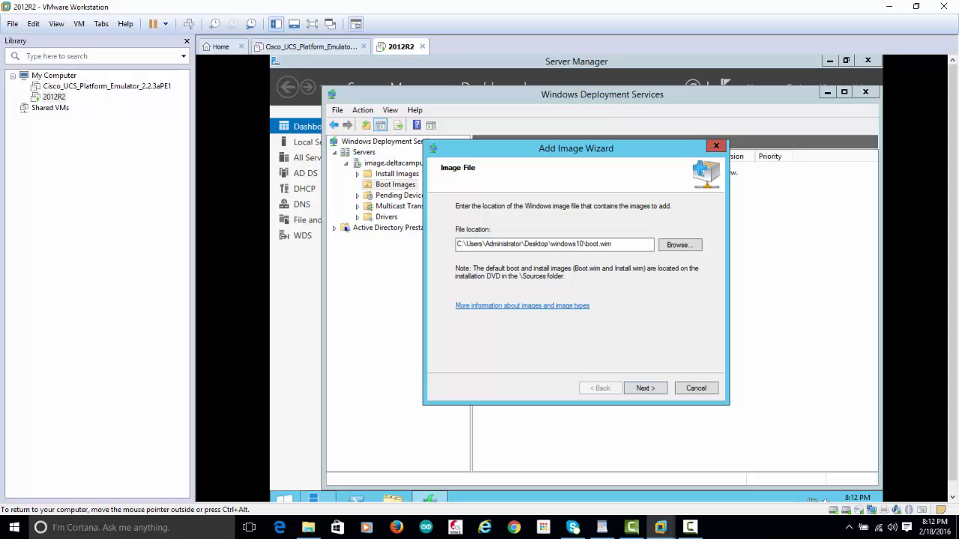
Set the boot image's name and description to "windows 10 64bit" and finish adding it to the server.
{"action": "left_click", "coordinate": [647, 388]}
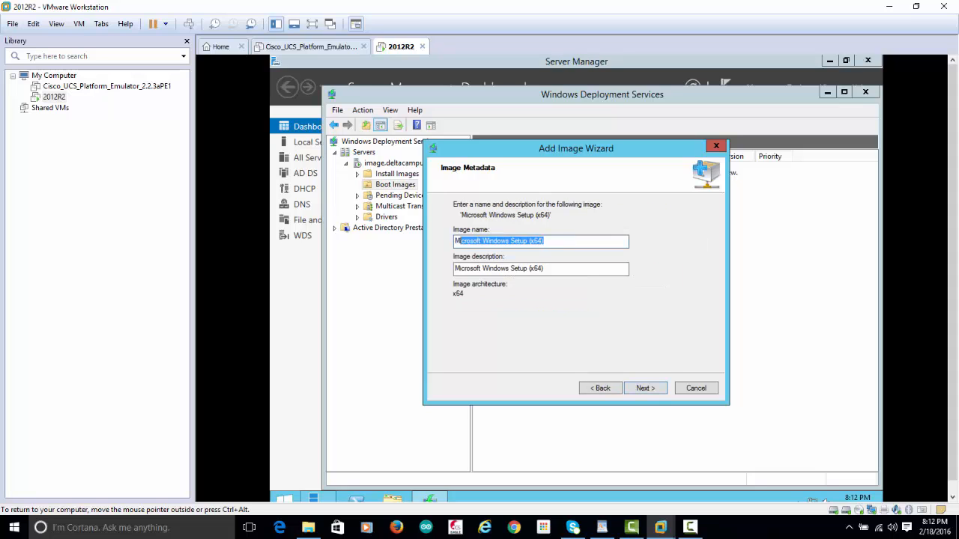
{"action": "type", "text": "window"}
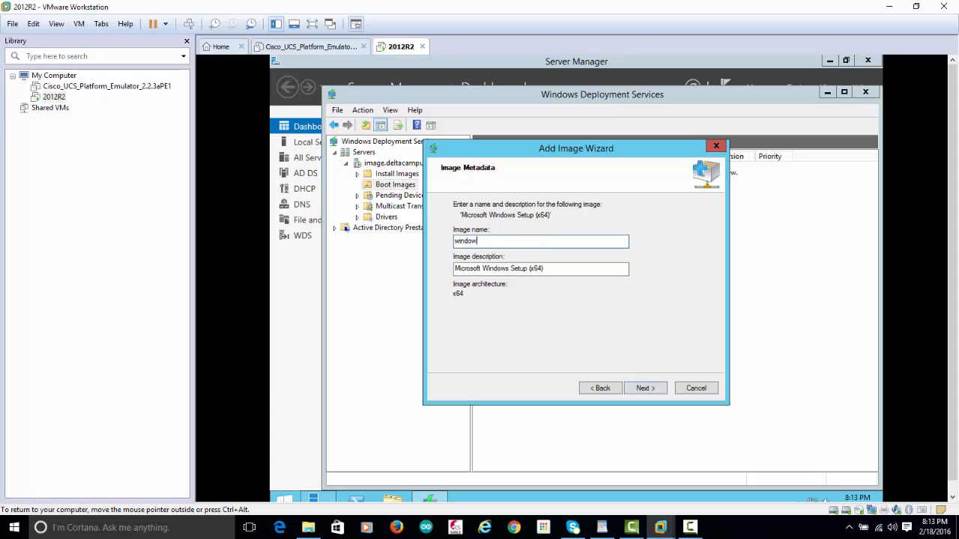
{"action": "type", "text": "s 10 64bit"}
{"action": "key", "text": "ctrl+a"}
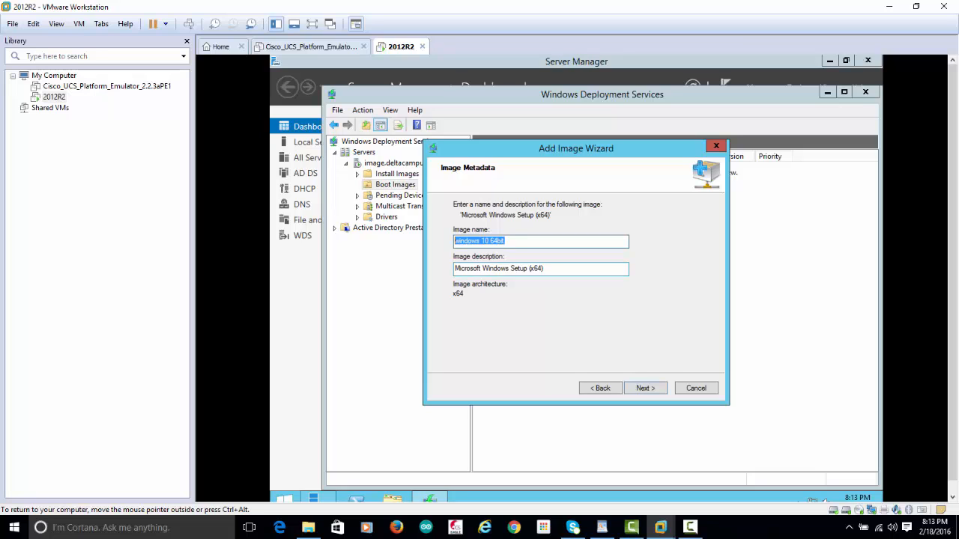
{"action": "key", "text": "Tab"}
{"action": "key", "text": "ctrl+v"}
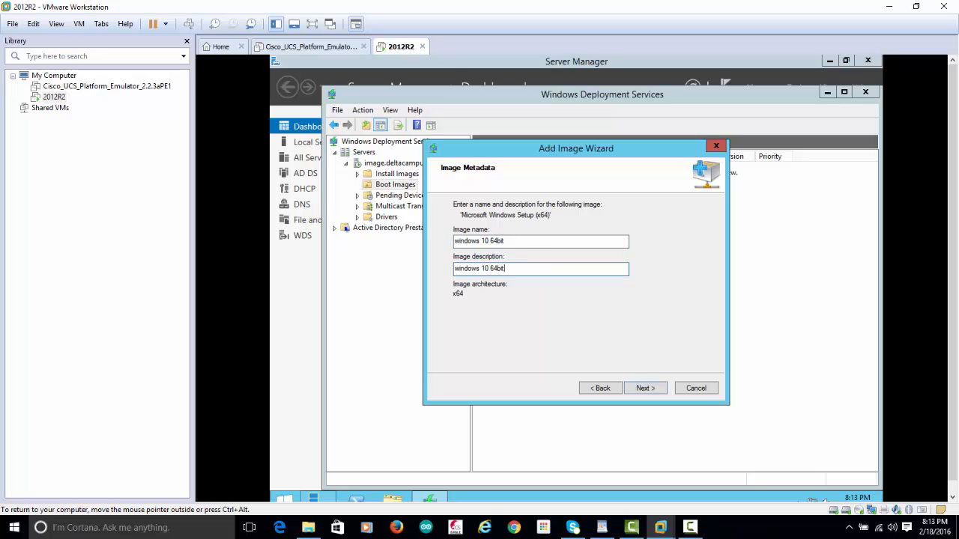
{"action": "key", "text": "Return"}
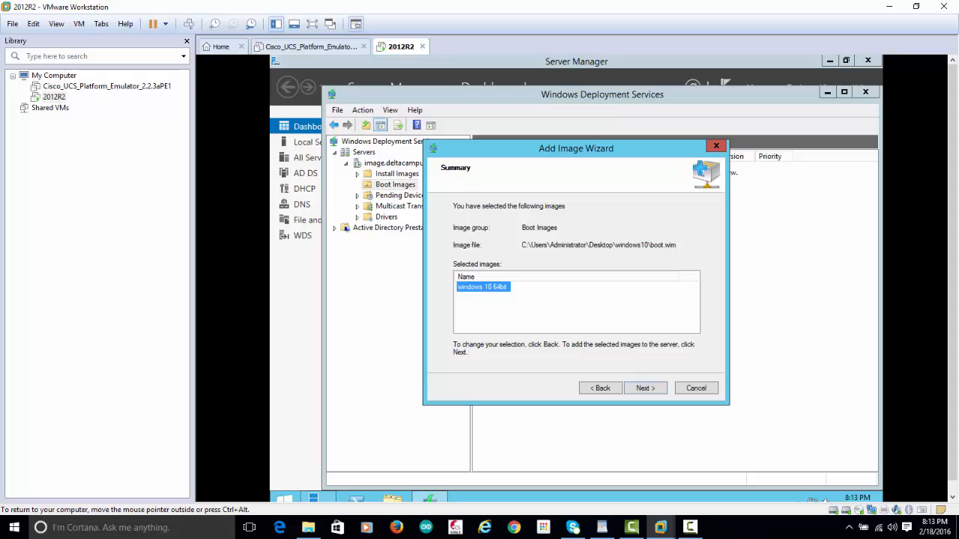
{"action": "key", "text": "Return"}
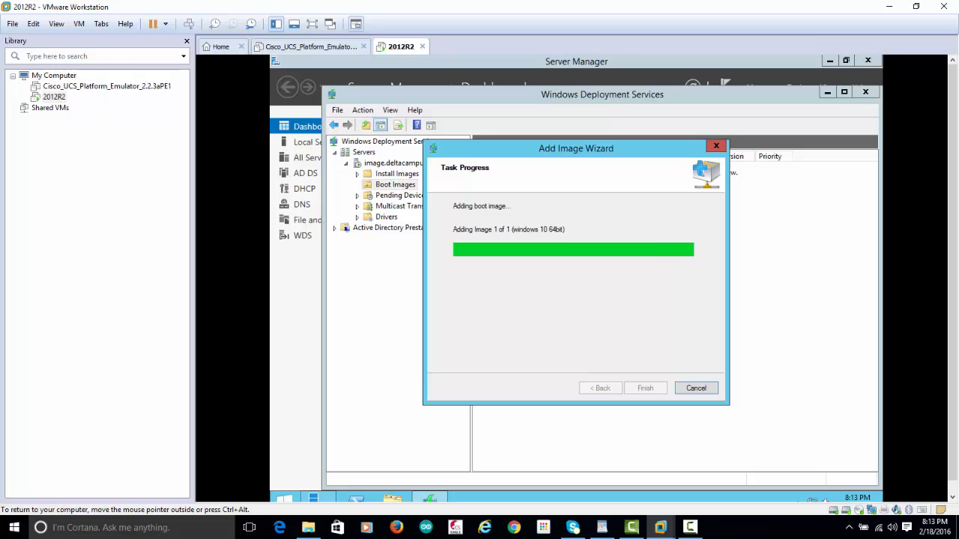
{"action": "key", "text": "Return"}
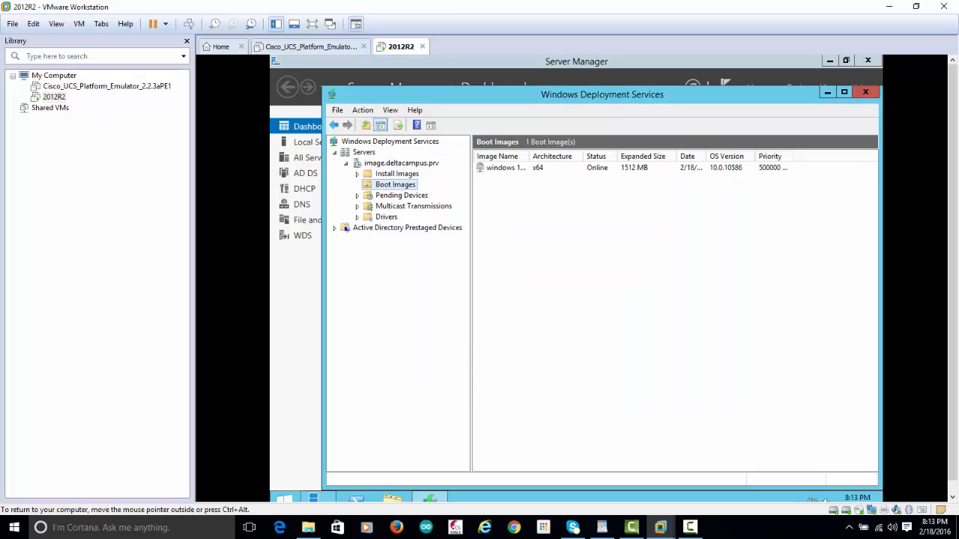
Start adding an install image to the server in a new image group named windows-10.
{"action": "left_click", "coordinate": [396, 174]}
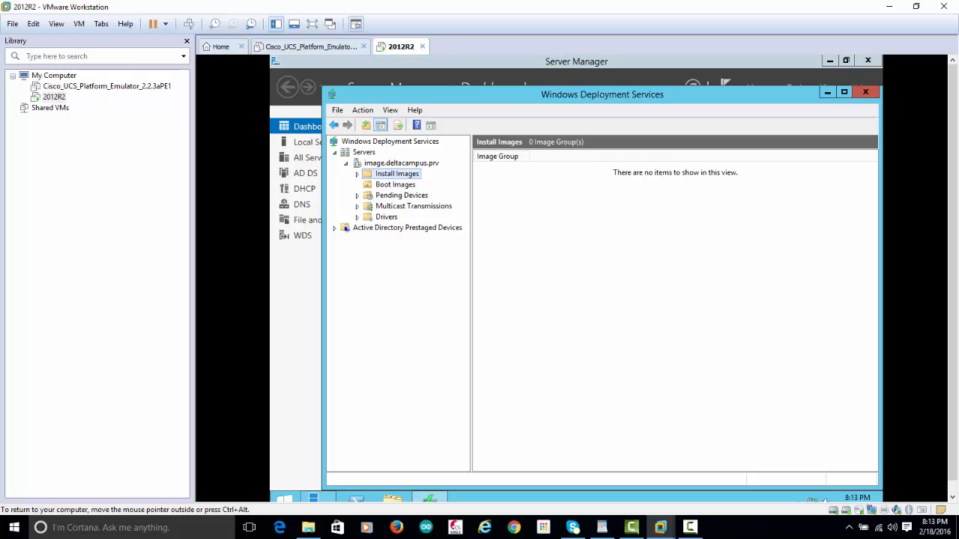
{"action": "right_click", "coordinate": [398, 174]}
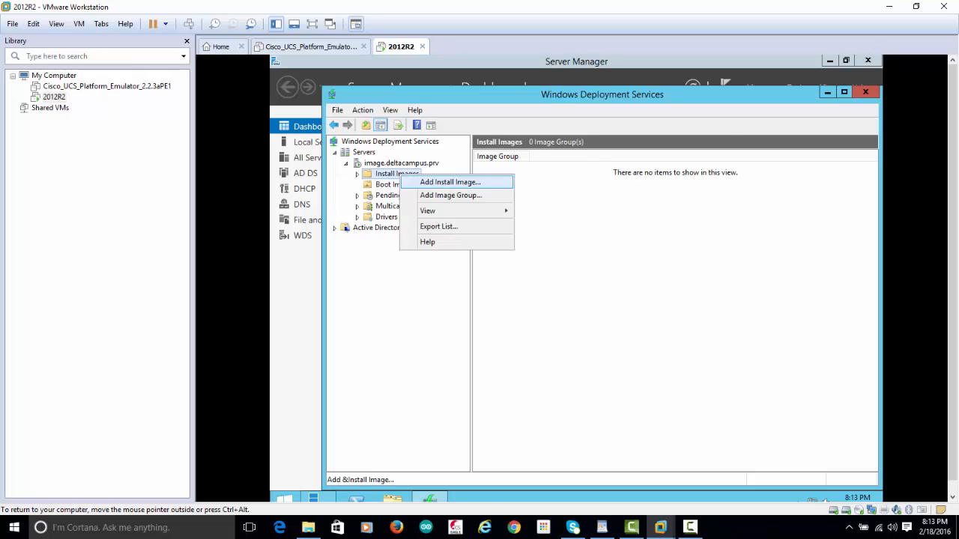
{"action": "left_click", "coordinate": [451, 182]}
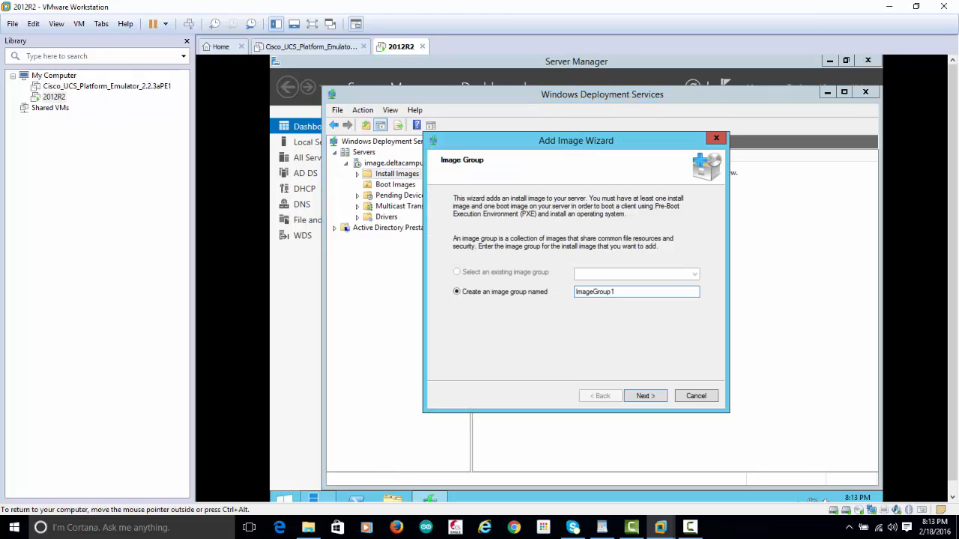
{"action": "double_click", "coordinate": [597, 292]}
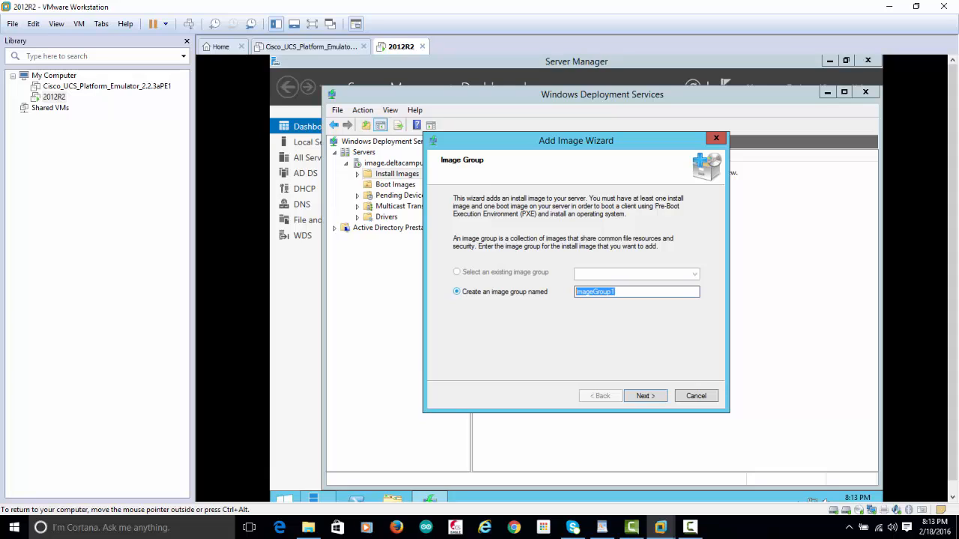
{"action": "type", "text": "windows-10"}
{"action": "key", "text": "Return"}
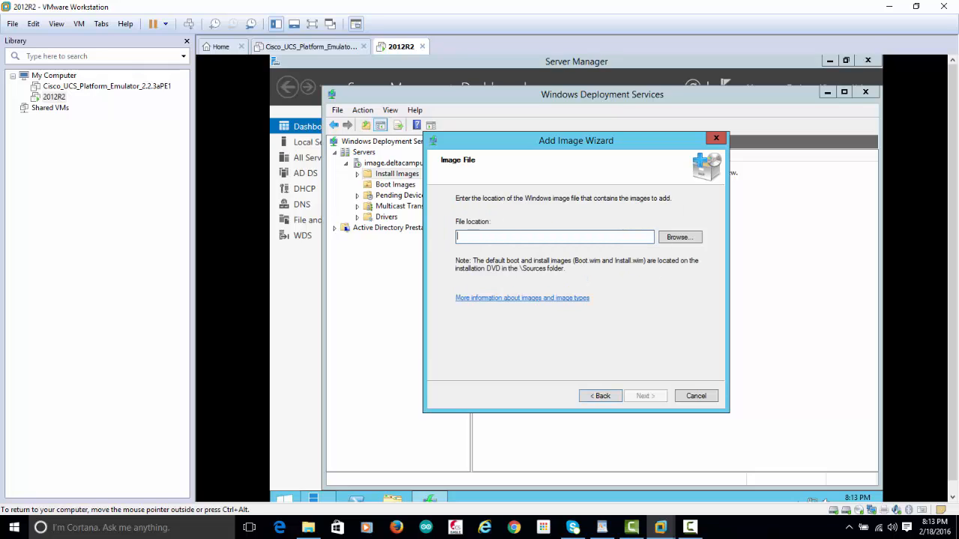
Add the Windows 10 Enterprise Evaluation image from install.wim in the windows10 folder, using its default name and description.
{"action": "left_click", "coordinate": [680, 237]}
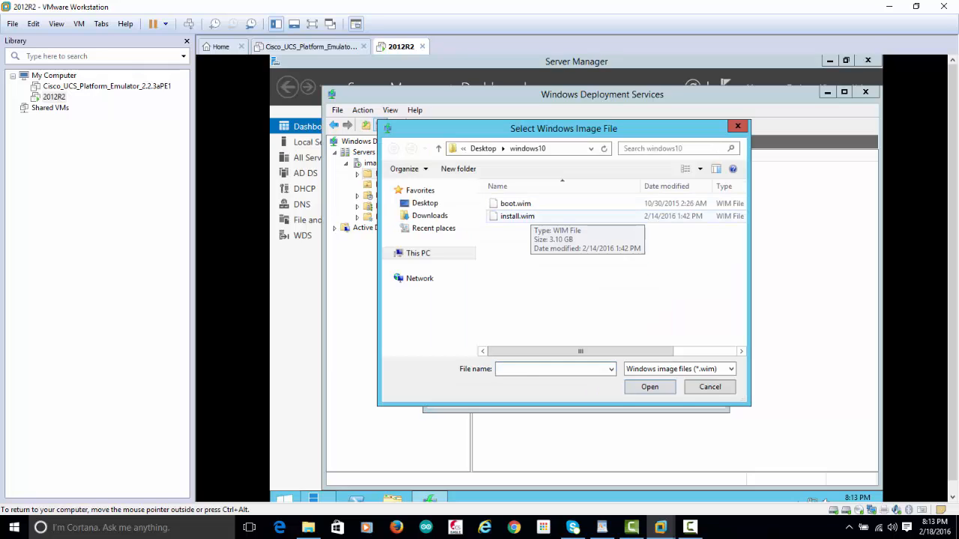
{"action": "left_click", "coordinate": [520, 216]}
{"action": "key", "text": "Return"}
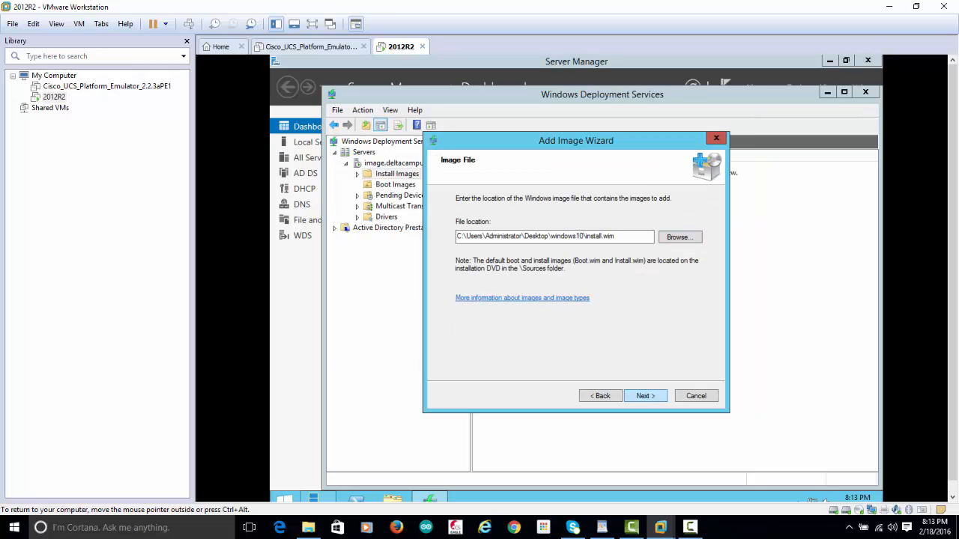
{"action": "key", "text": "Return"}
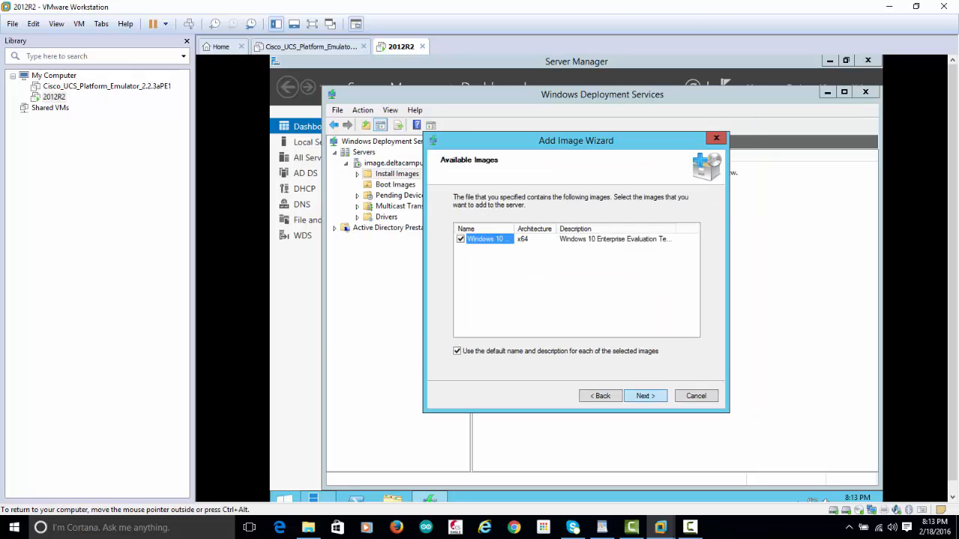
{"action": "left_click", "coordinate": [645, 396]}
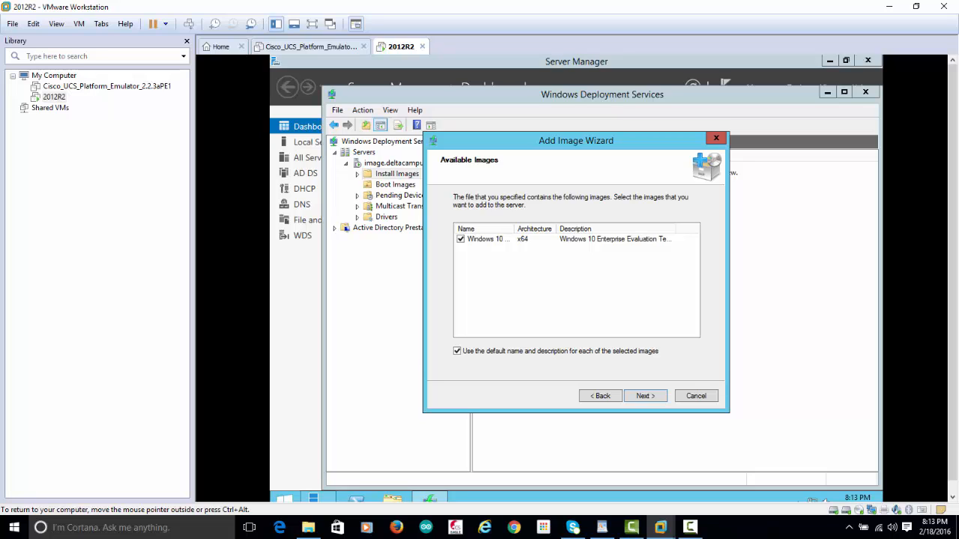
{"action": "key", "text": "Return"}
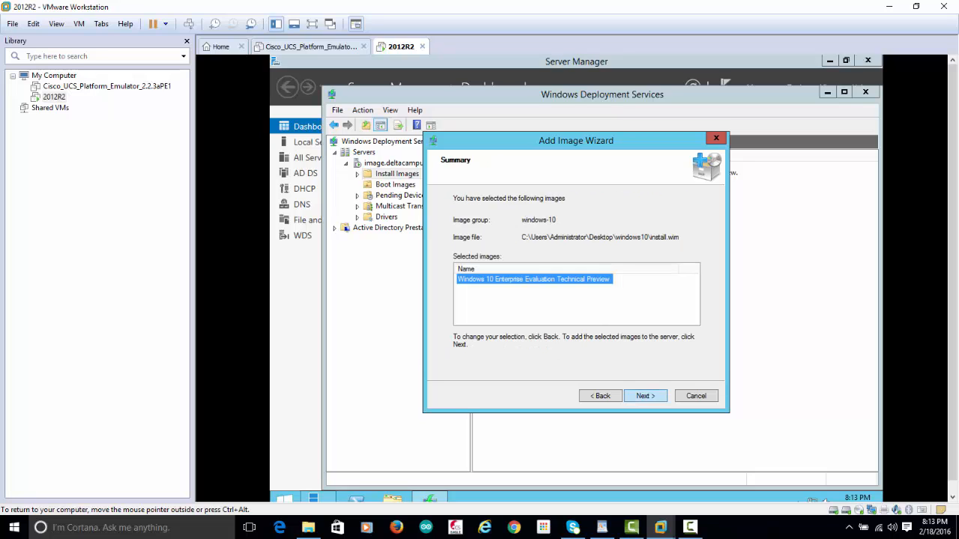
{"action": "key", "text": "Return"}
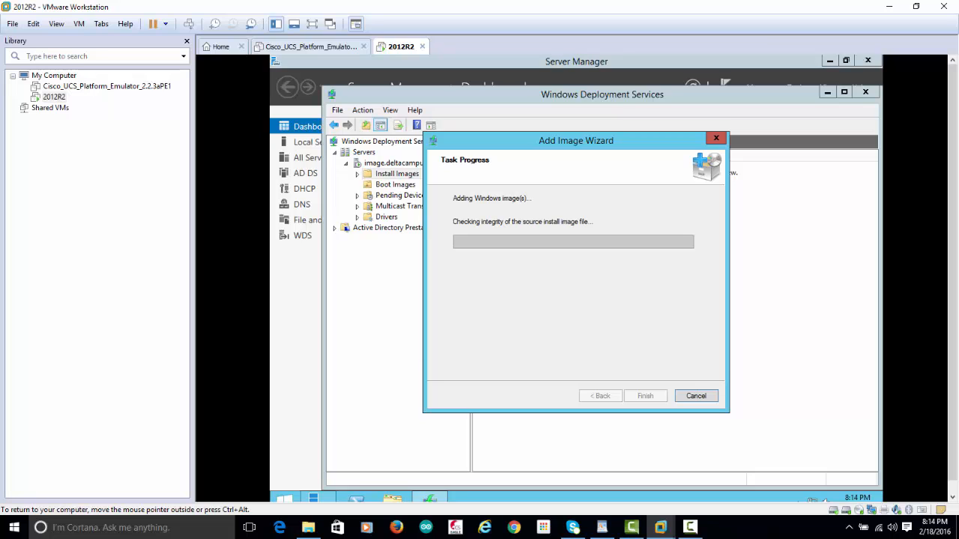
{"action": "left_click", "coordinate": [690, 528]}
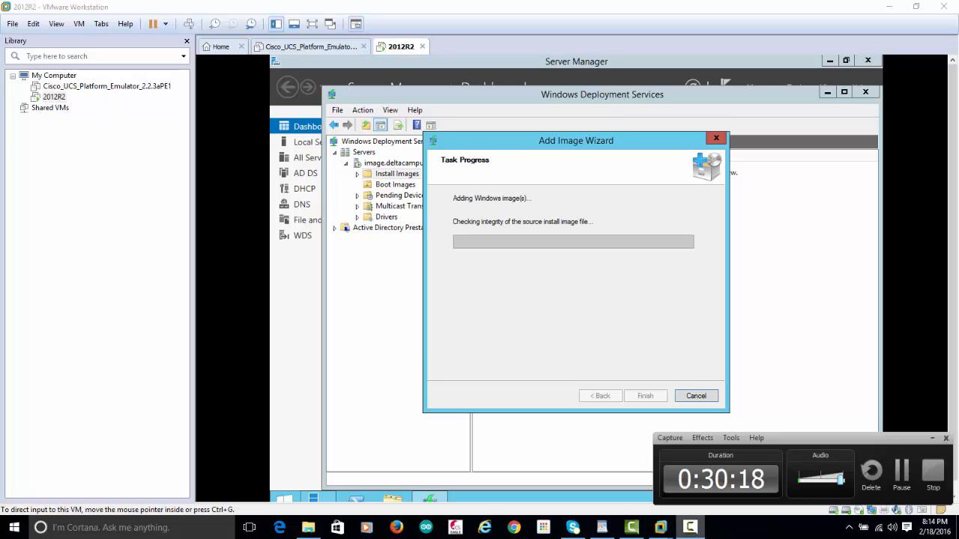
{"action": "left_click", "coordinate": [660, 527]}
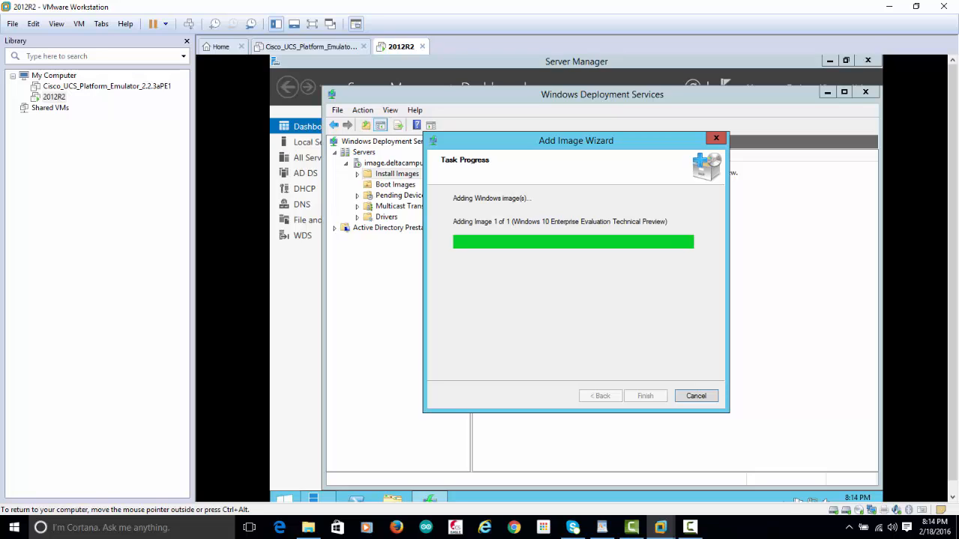
{"action": "key", "text": "Return"}
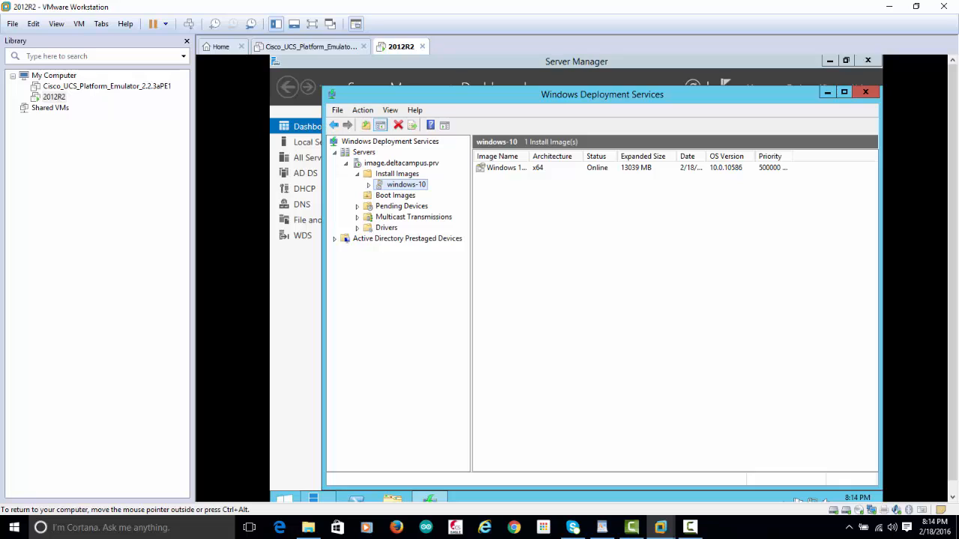
Restart the deployment service on image.deltacampus.prv, and close the Windows Deployment Services console and Server Manager.
{"action": "left_click", "coordinate": [400, 164]}
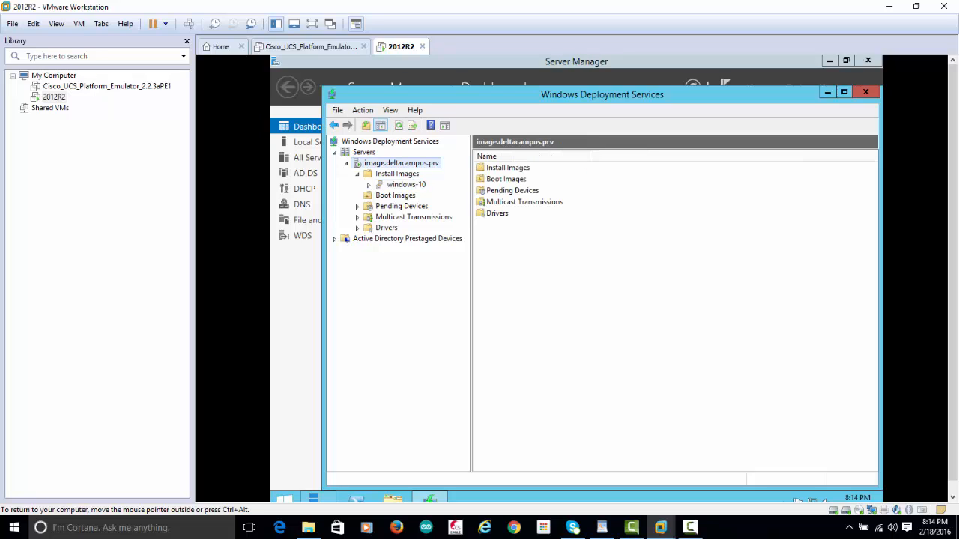
{"action": "right_click", "coordinate": [390, 163]}
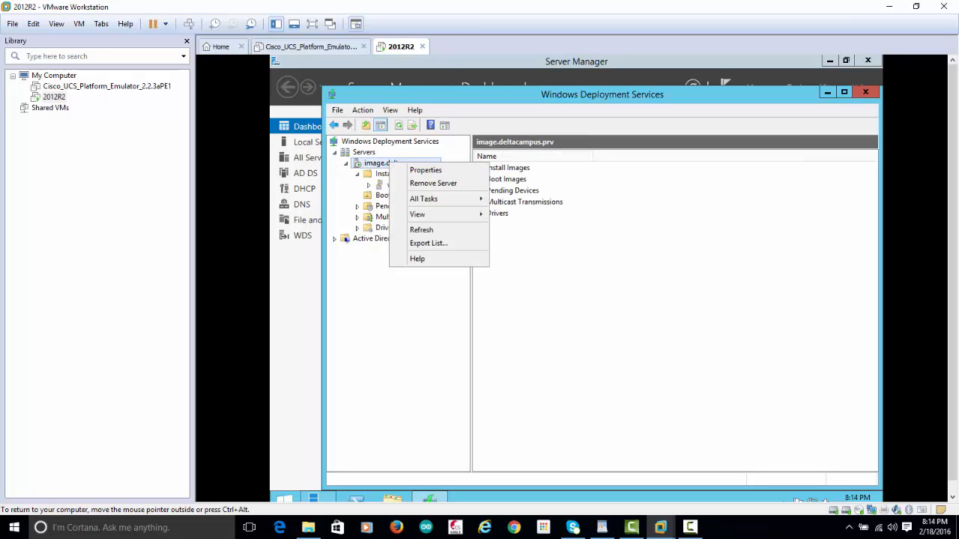
{"action": "mouse_move", "coordinate": [424, 200]}
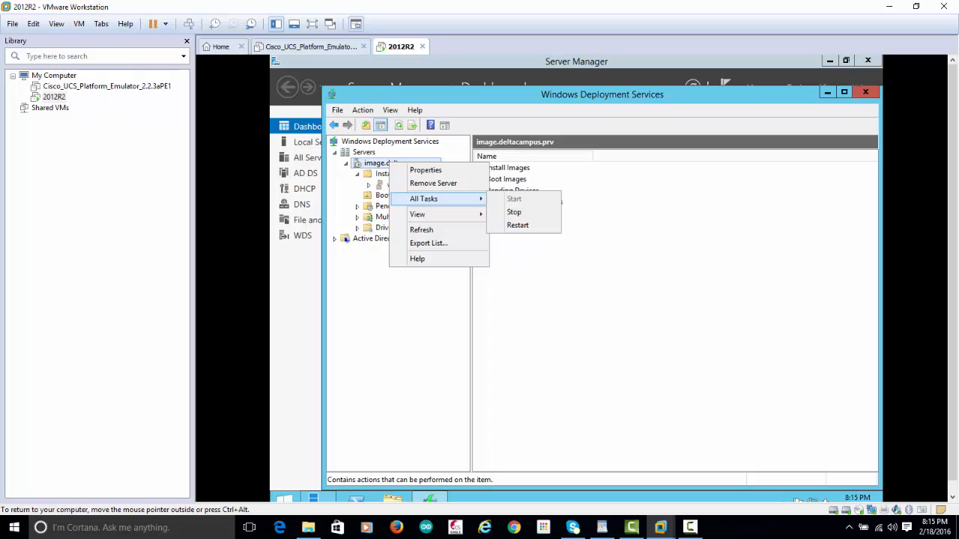
{"action": "key", "text": "Return"}
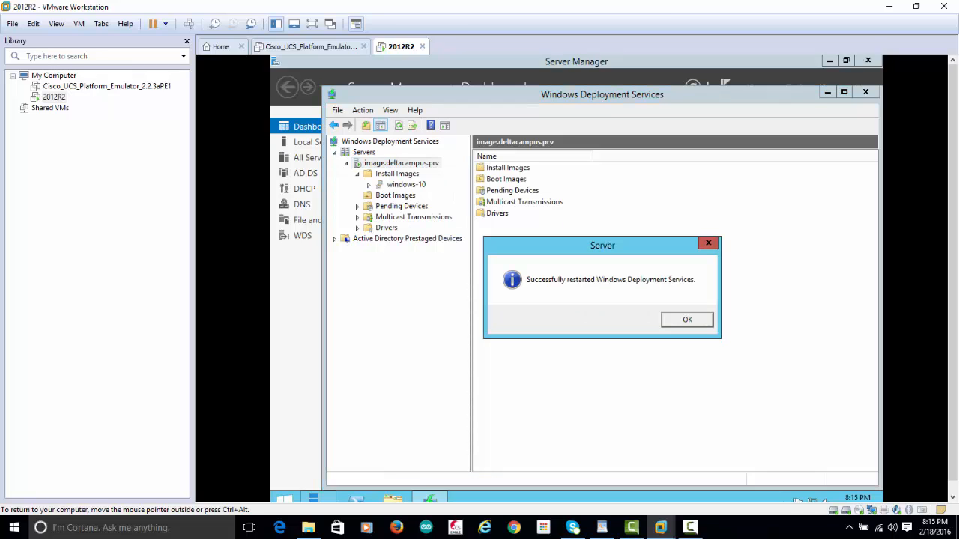
{"action": "key", "text": "Return"}
{"action": "left_click", "coordinate": [865, 91]}
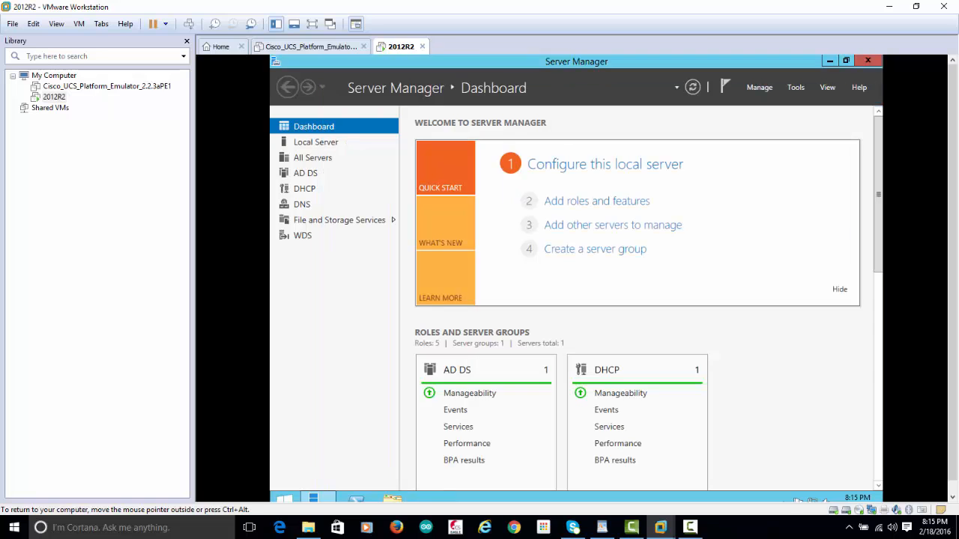
{"action": "left_click", "coordinate": [867, 60]}
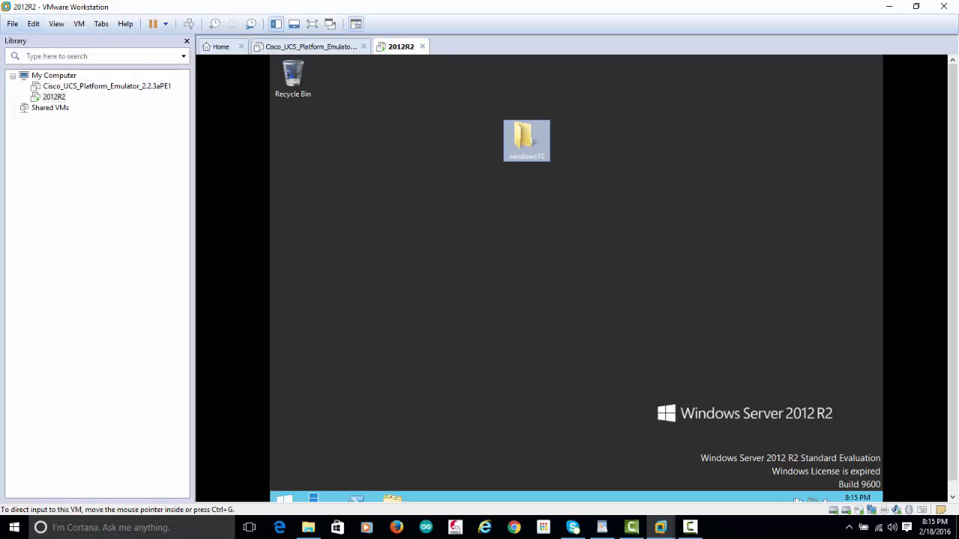
Start a new typical virtual machine in VMware Workstation with a blank hard disk and no operating system installer.
{"action": "left_click", "coordinate": [12, 24]}
{"action": "left_click", "coordinate": [57, 41]}
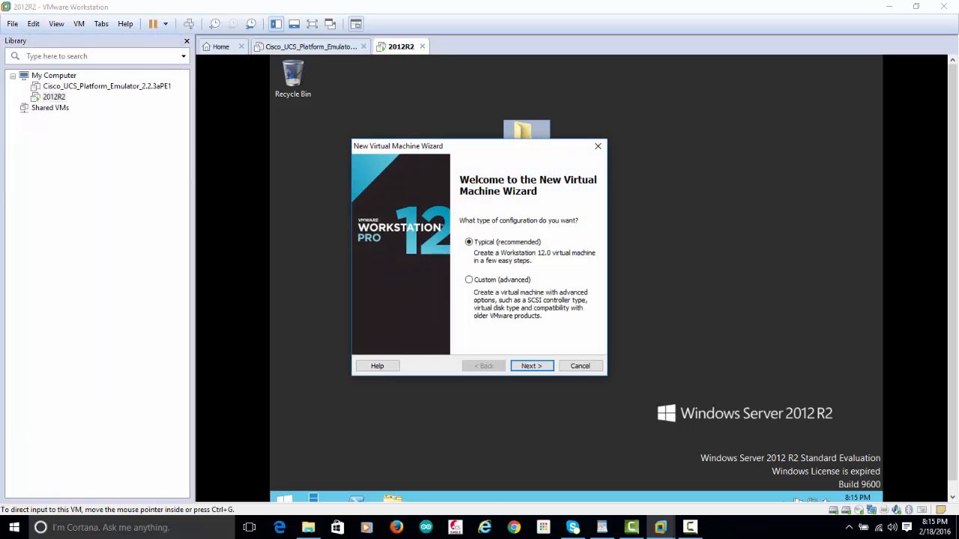
{"action": "key", "text": "Return"}
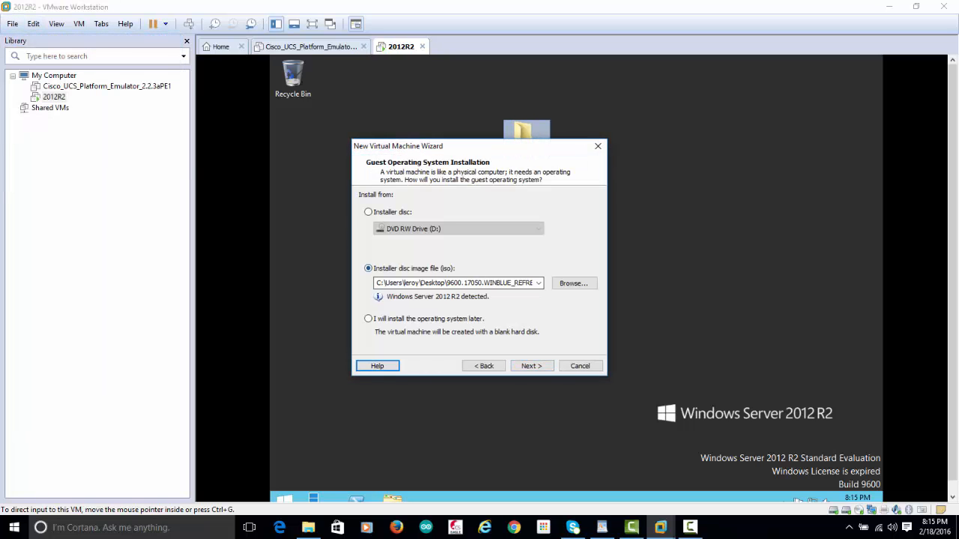
{"action": "left_click", "coordinate": [368, 319]}
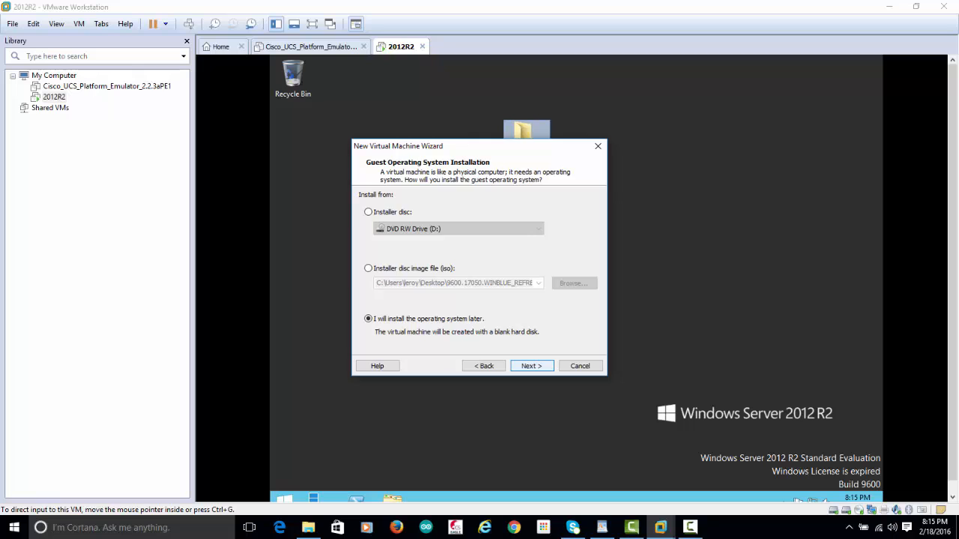
{"action": "key", "text": "Return"}
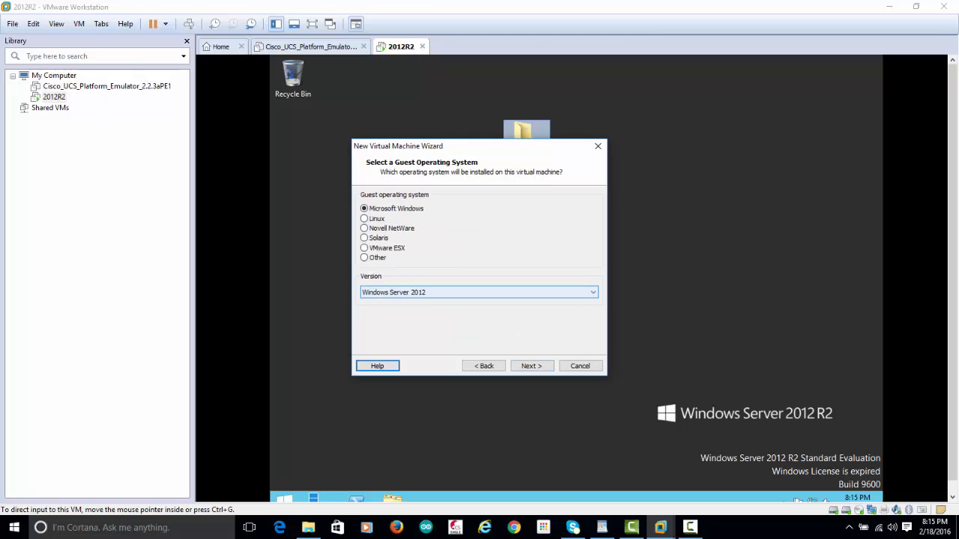
Choose Windows 10 x64 as the guest operating system version and name the virtual machine 10 test.
{"action": "left_click", "coordinate": [479, 292]}
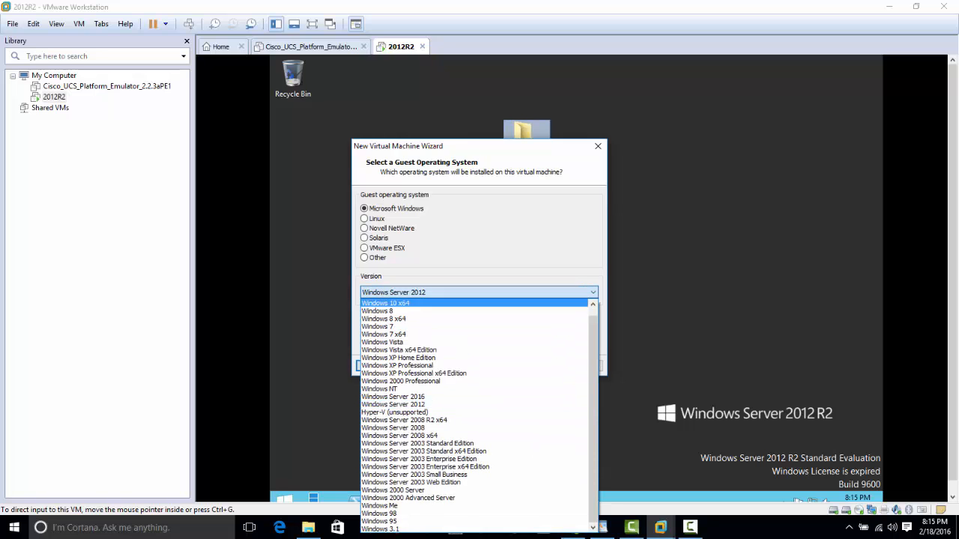
{"action": "left_click", "coordinate": [450, 303]}
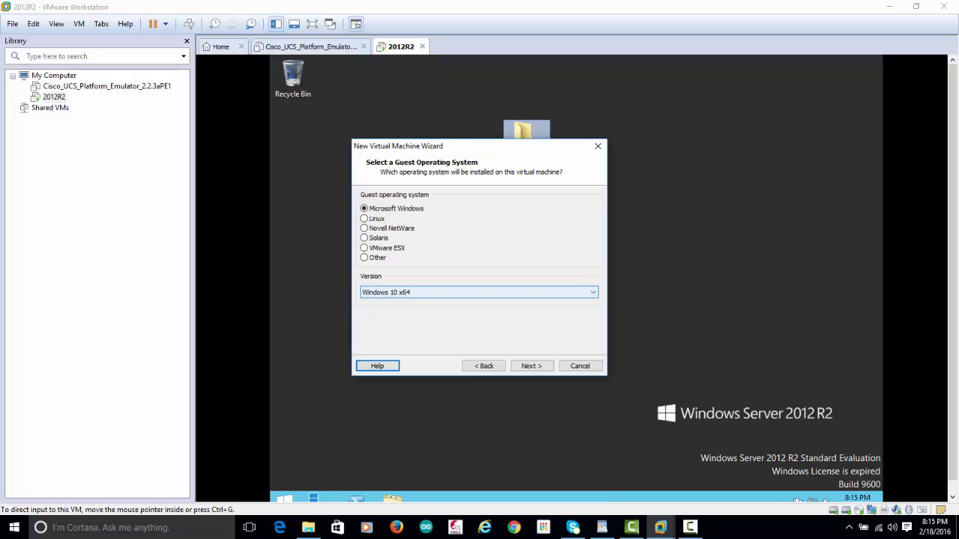
{"action": "left_click", "coordinate": [531, 366]}
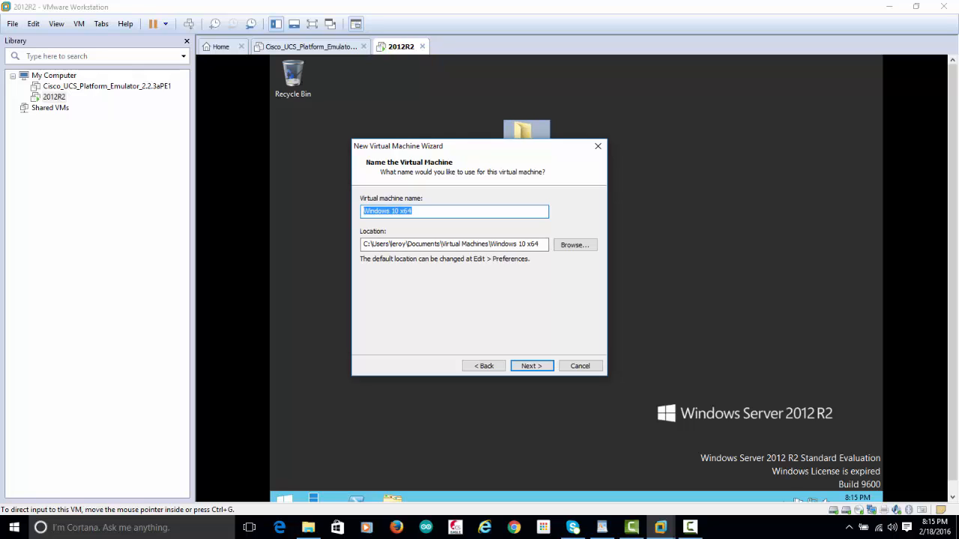
{"action": "type", "text": "10 t"}
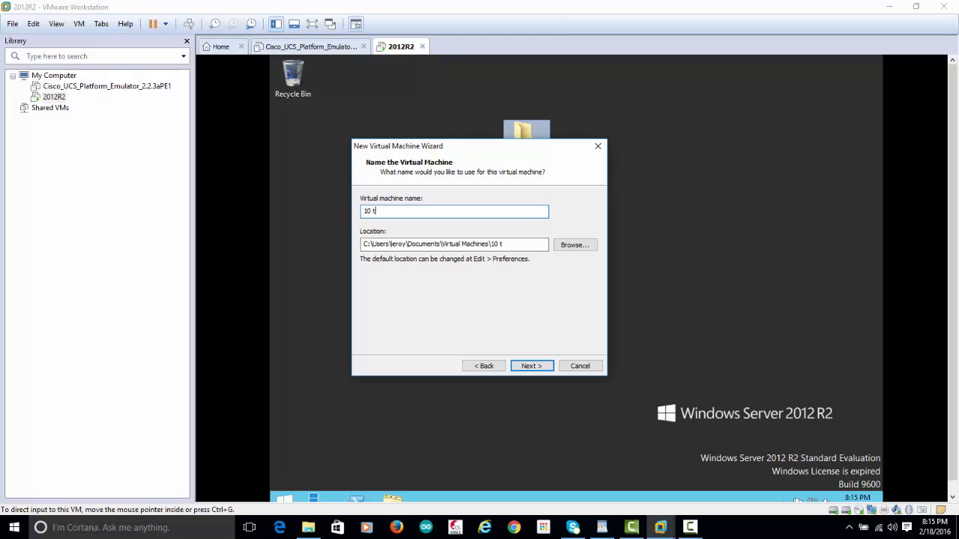
{"action": "type", "text": "est"}
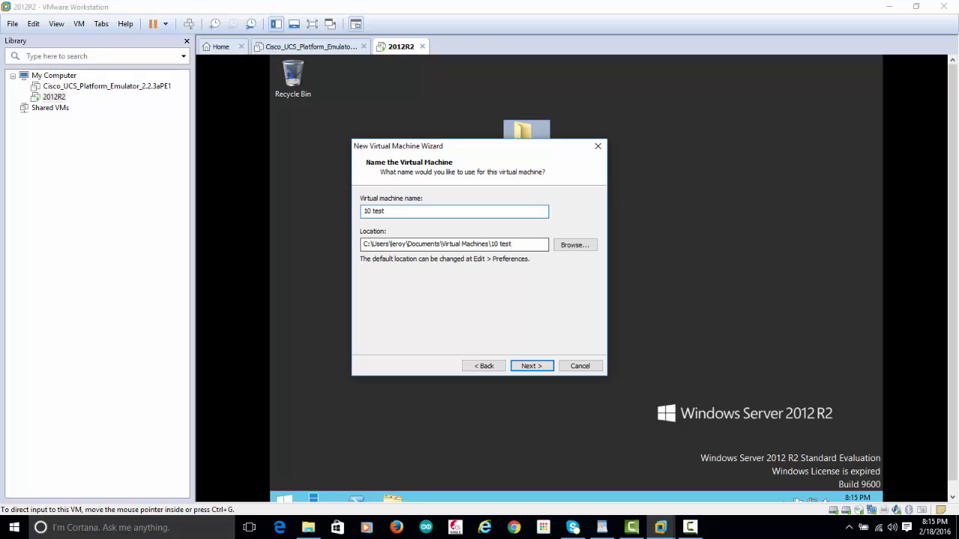
{"action": "key", "text": "Return"}
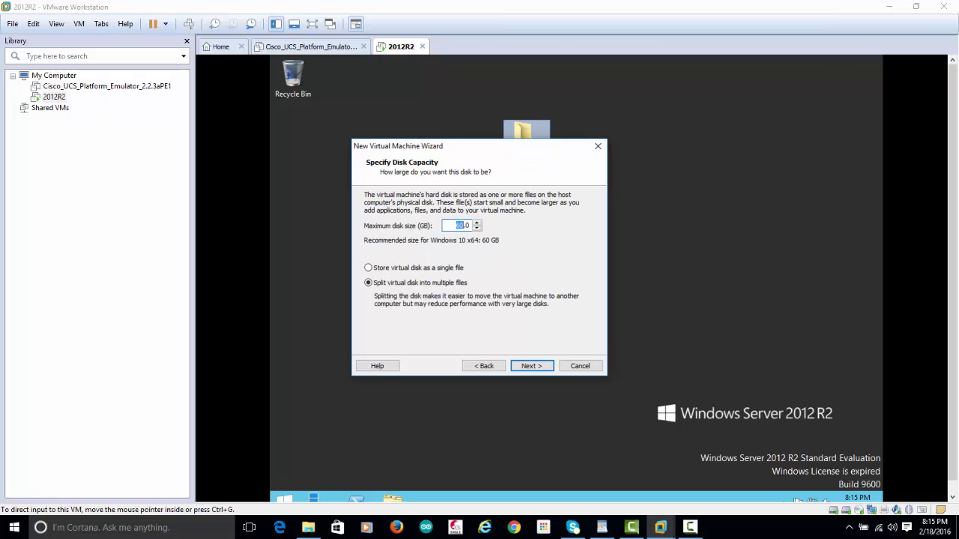
Set the maximum disk size to 40 GB and store the virtual disk as a single file.
{"action": "type", "text": "40"}
{"action": "key", "text": "Tab"}
{"action": "key", "text": "Up"}
{"action": "key", "text": "Return"}
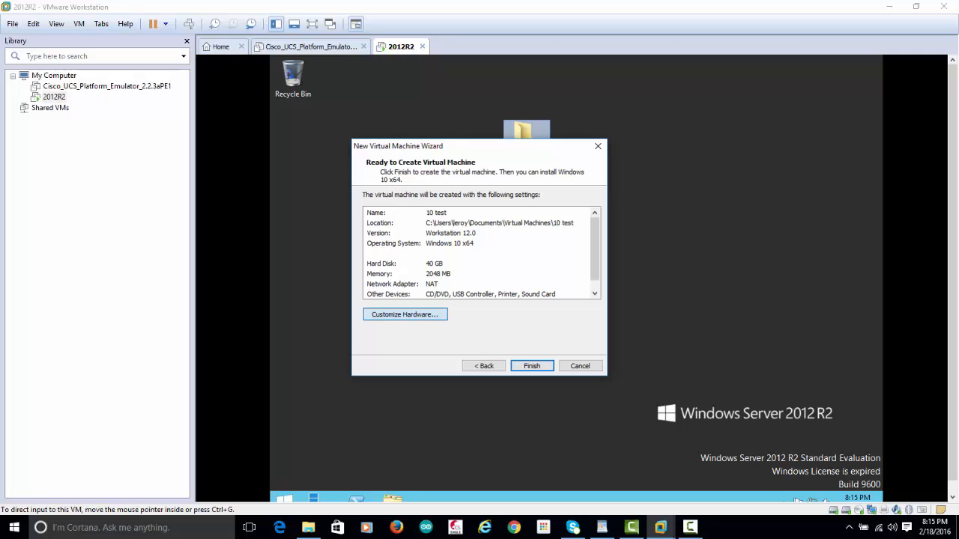
Connect the new machine's network adapter to the existing LAN segment and finish creating the virtual machine.
{"action": "left_click", "coordinate": [405, 315]}
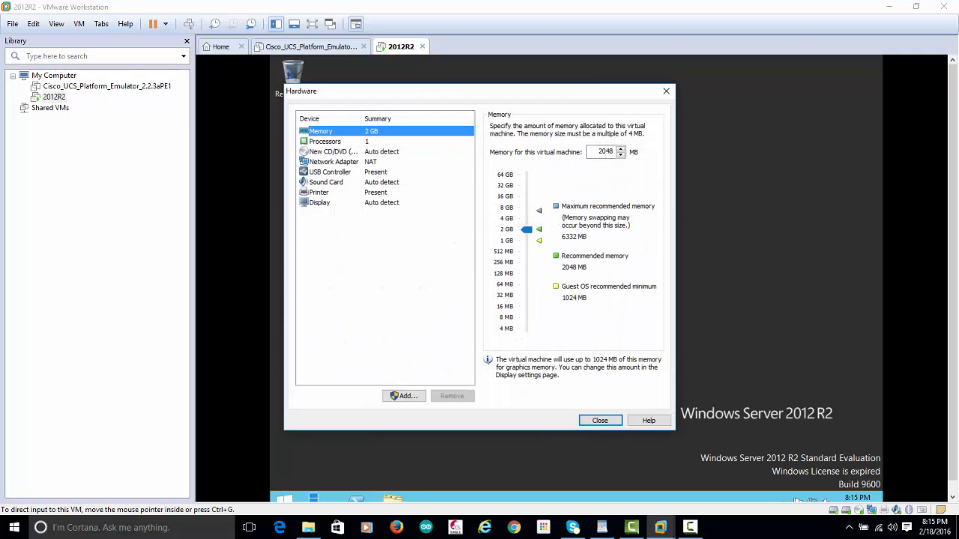
{"action": "left_click", "coordinate": [333, 162]}
{"action": "left_click", "coordinate": [494, 251]}
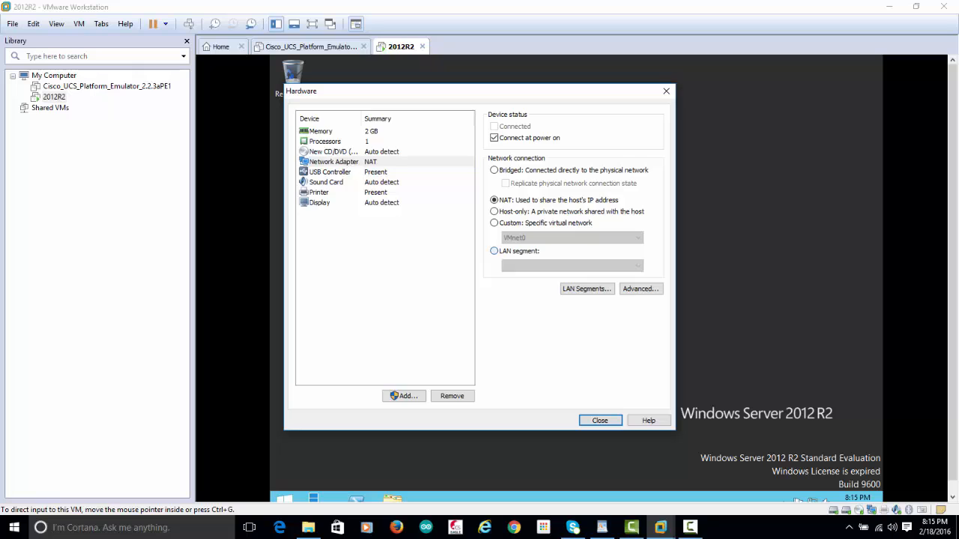
{"action": "left_click", "coordinate": [573, 266]}
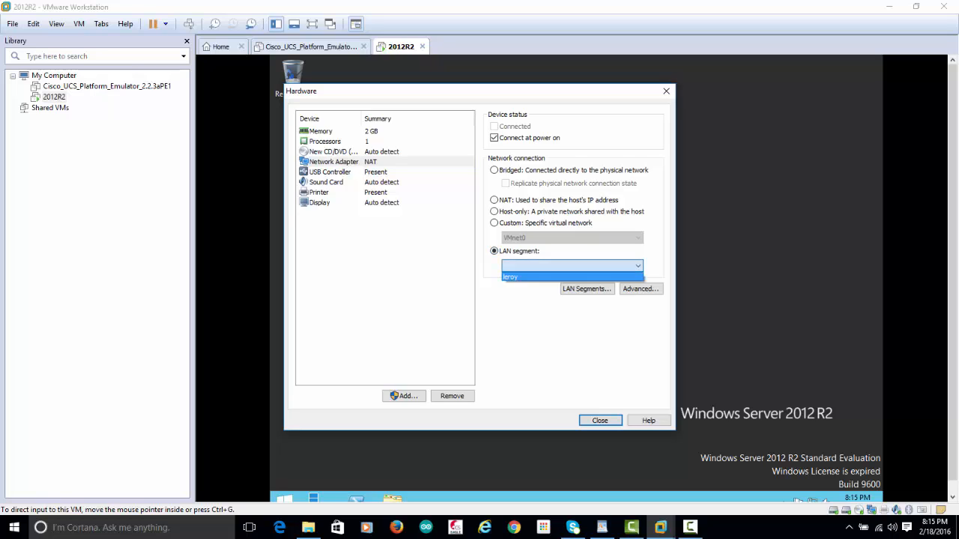
{"action": "left_click", "coordinate": [573, 277]}
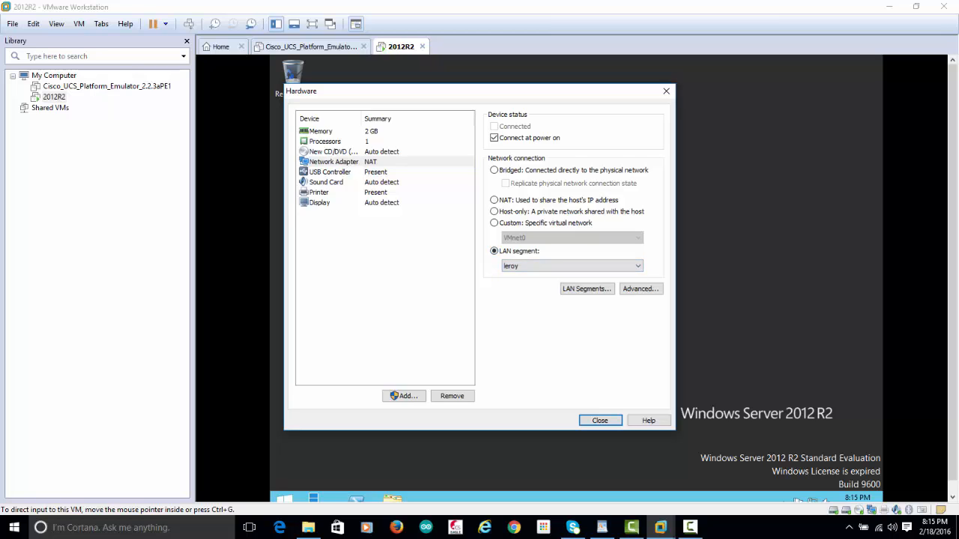
{"action": "left_click", "coordinate": [600, 420]}
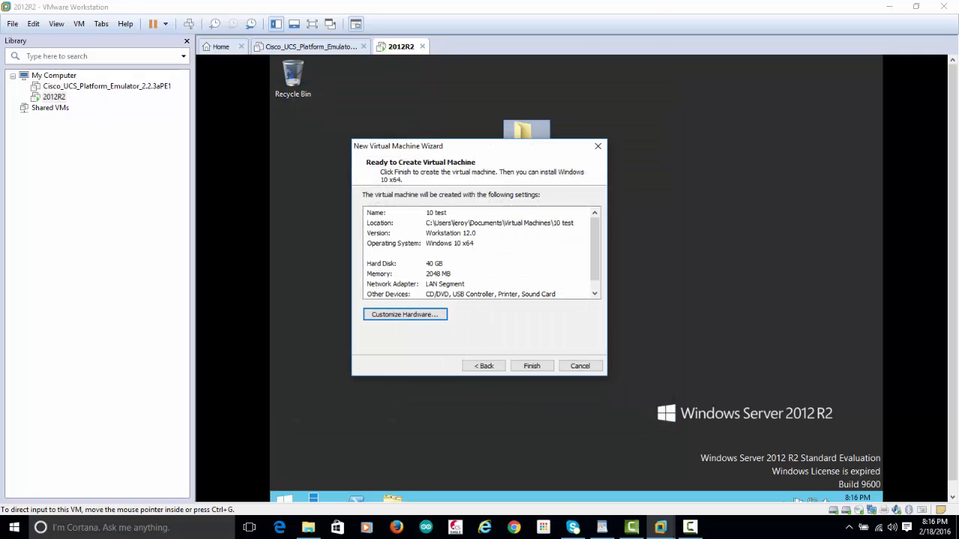
{"action": "left_click", "coordinate": [532, 367]}
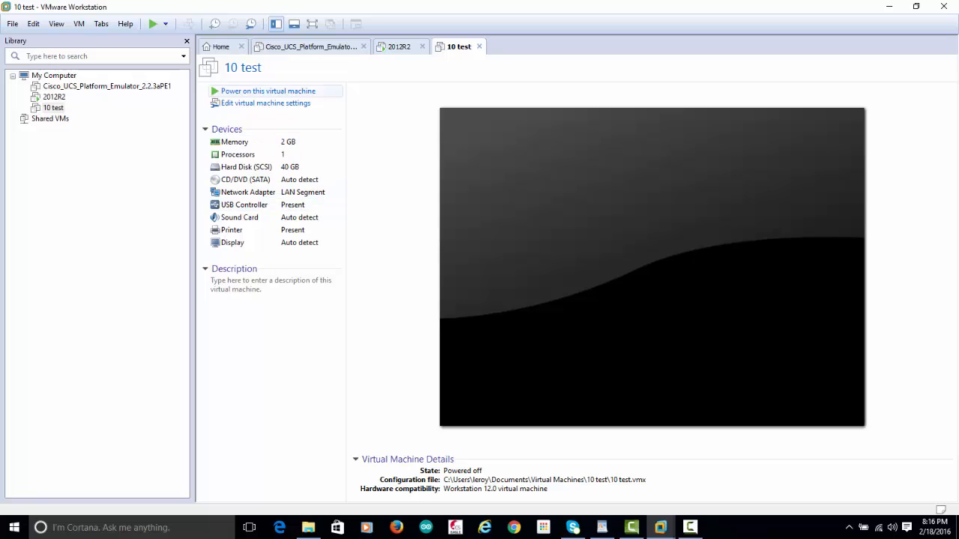
Power on the 10 test virtual machine and try to boot it from the network.
{"action": "left_click", "coordinate": [267, 91]}
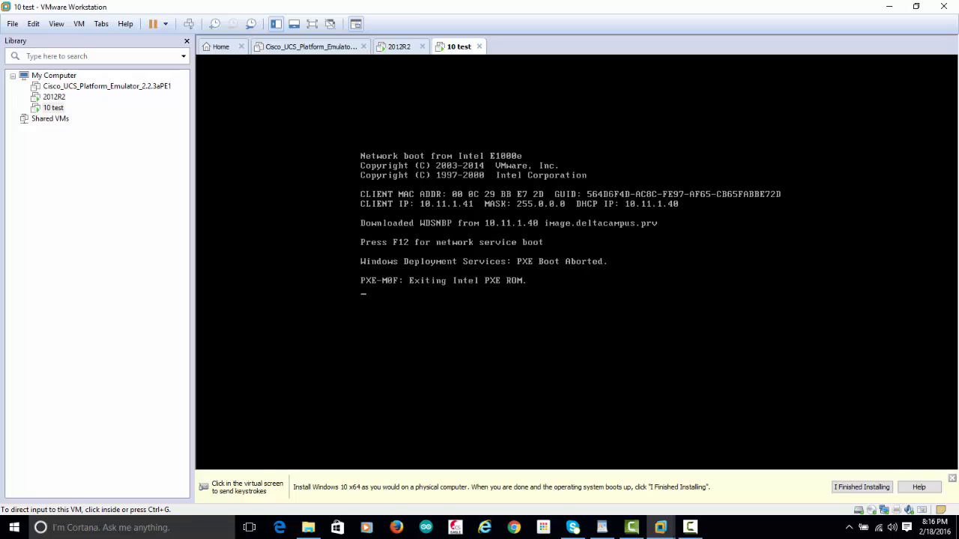
{"action": "key", "text": "ctrl+g"}
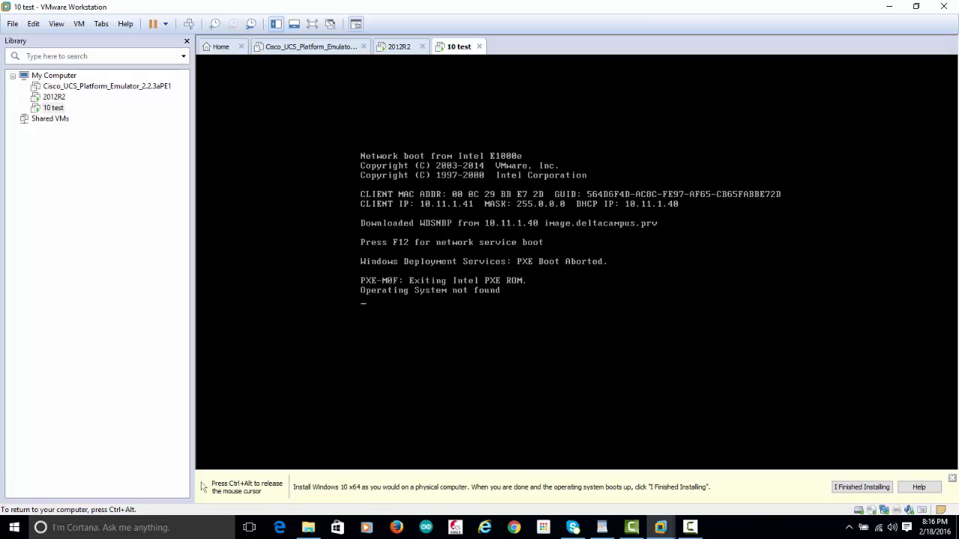
{"action": "key", "text": "ctrl+alt"}
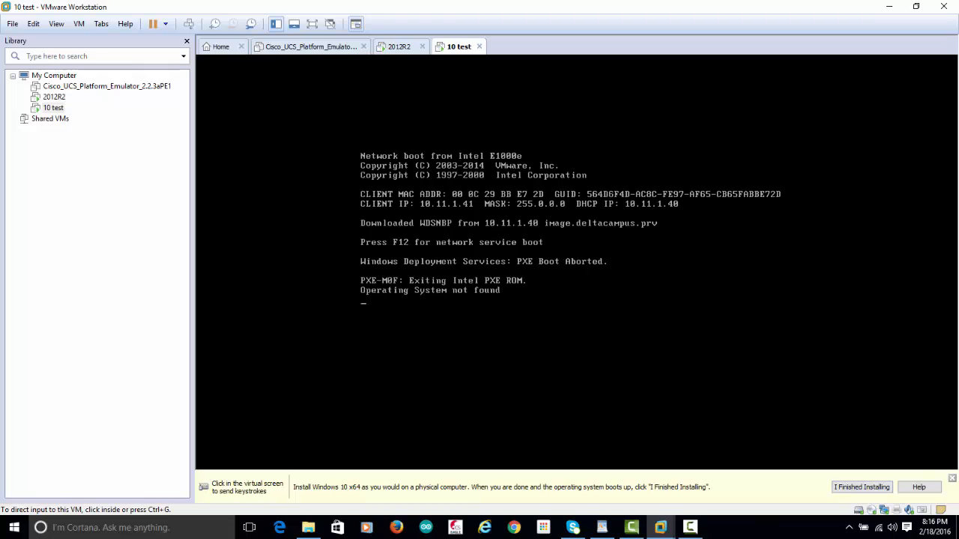
{"action": "left_click", "coordinate": [690, 527]}
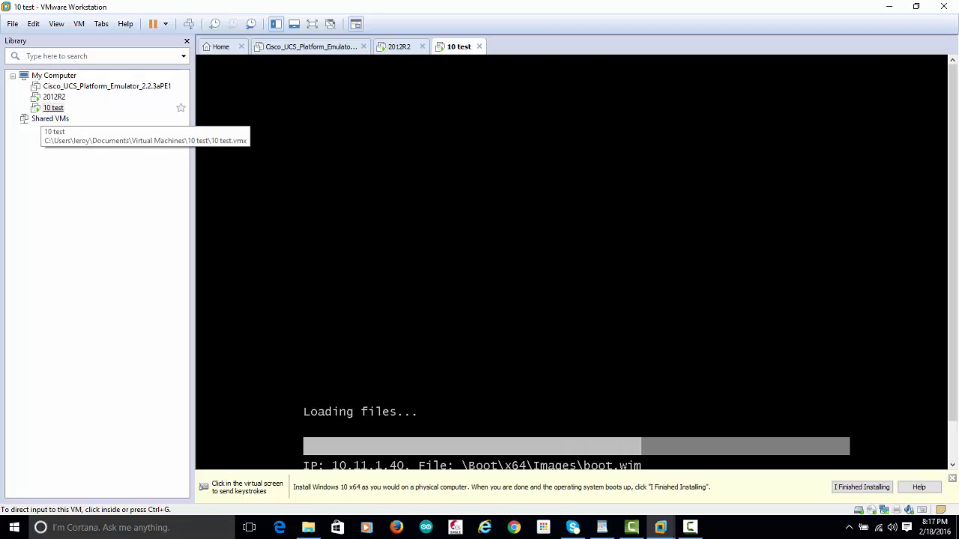
{"action": "right_click", "coordinate": [52, 108]}
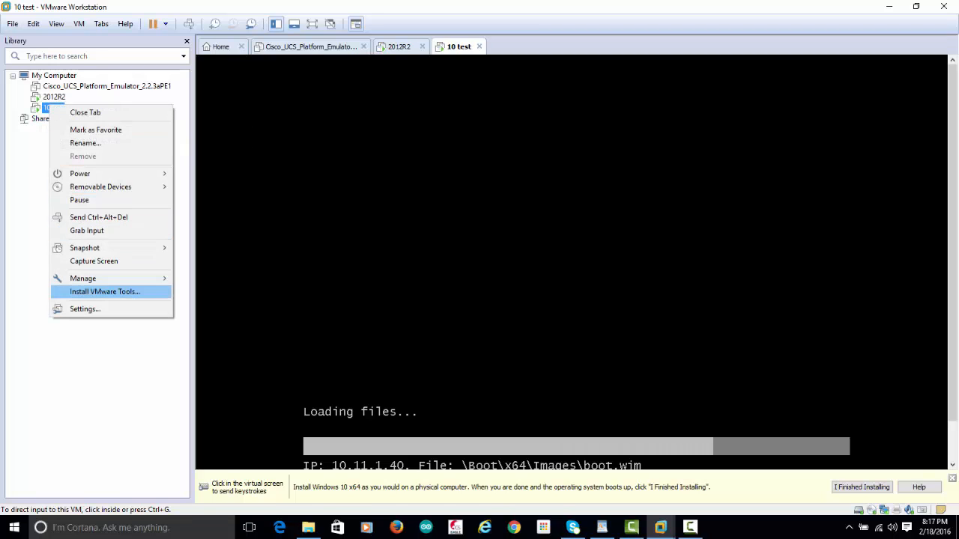
{"action": "left_click", "coordinate": [85, 309]}
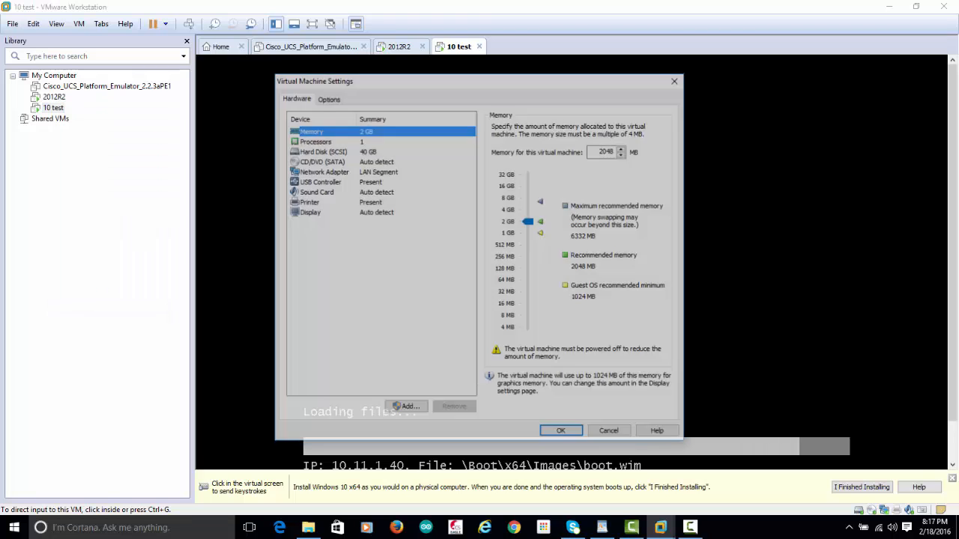
{"action": "left_click", "coordinate": [677, 79]}
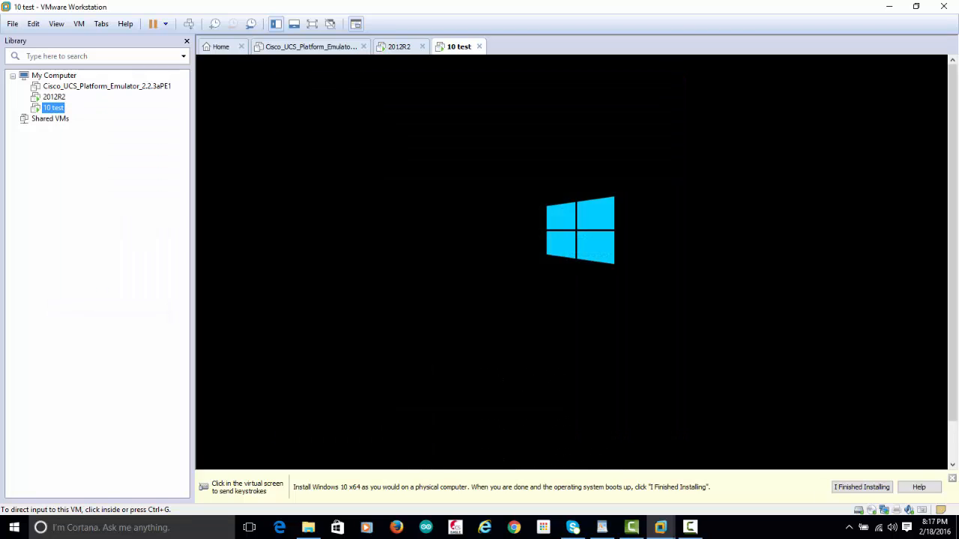
Reset the 10 test virtual machine and start the network service boot into Windows Setup.
{"action": "right_click", "coordinate": [53, 110]}
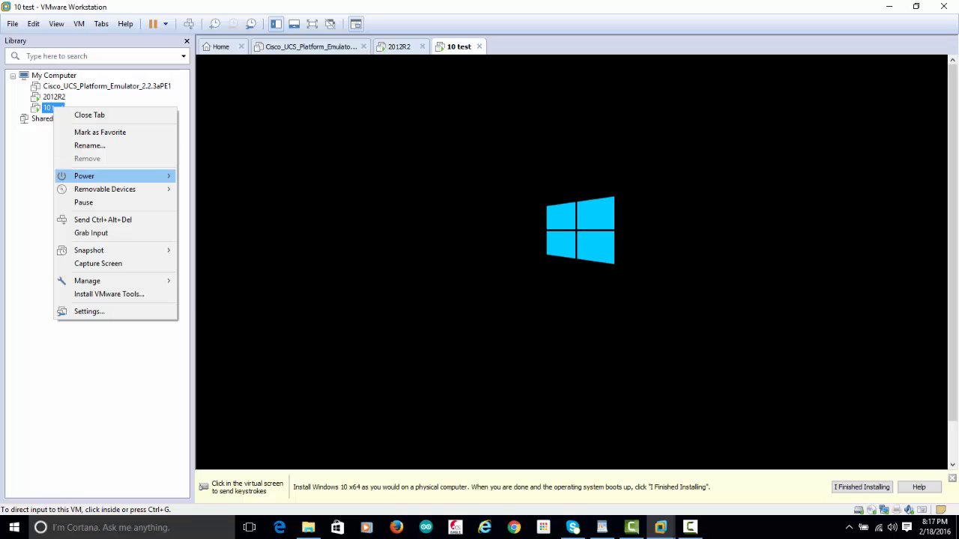
{"action": "mouse_move", "coordinate": [105, 176]}
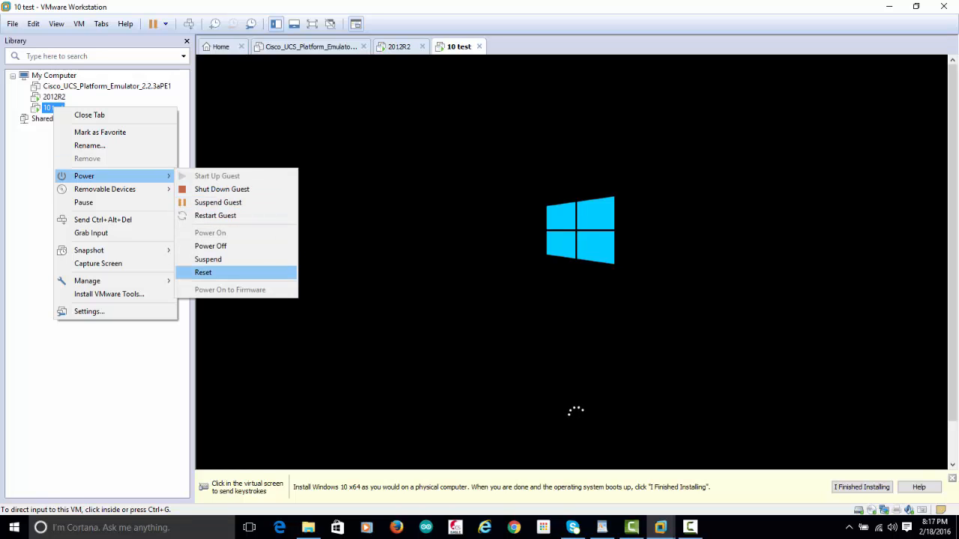
{"action": "left_click", "coordinate": [206, 272]}
{"action": "left_click", "coordinate": [498, 285]}
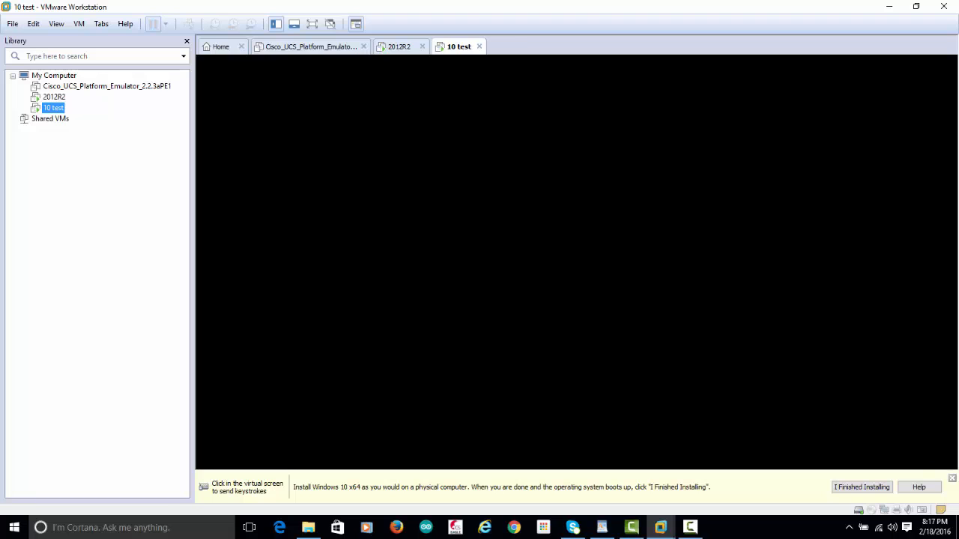
{"action": "left_click", "coordinate": [497, 285]}
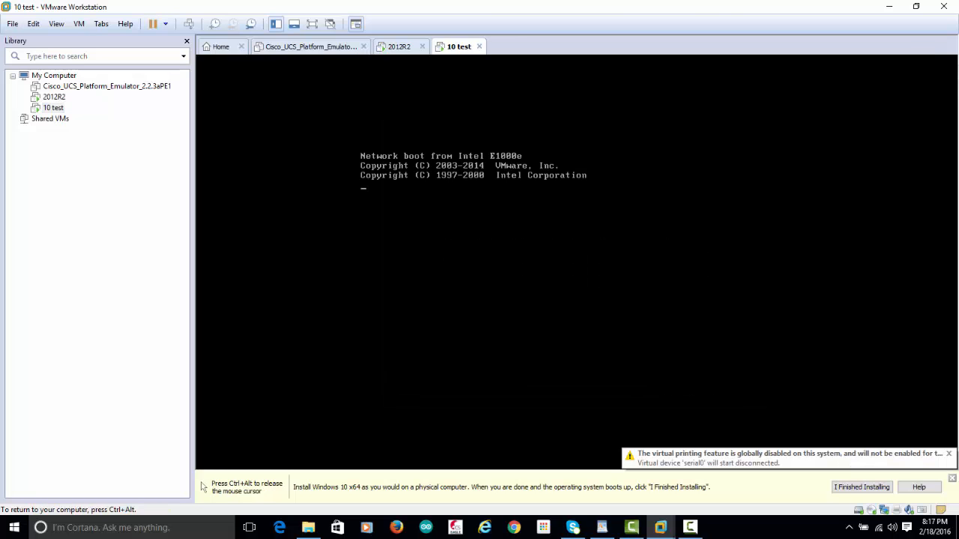
{"action": "key", "text": "F12"}
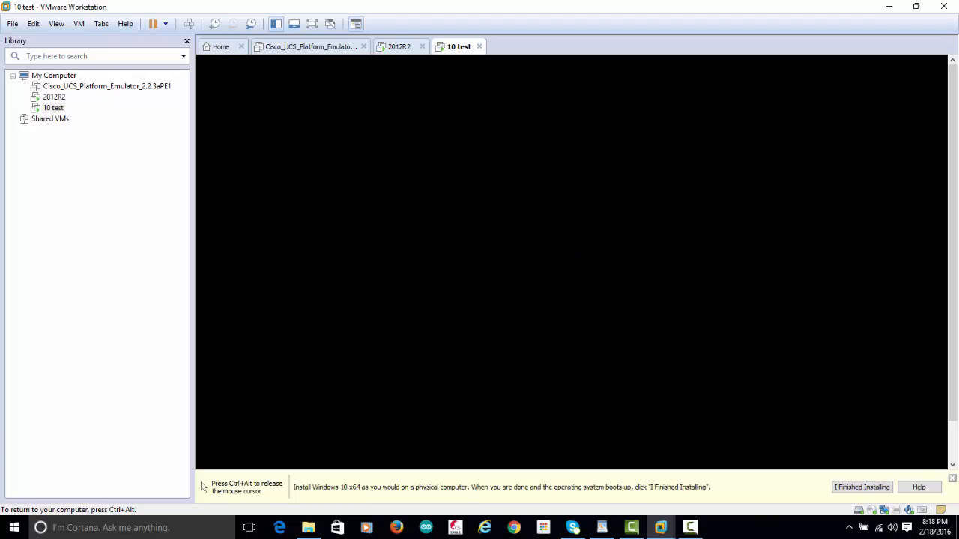
{"action": "key", "text": "ctrl+alt"}
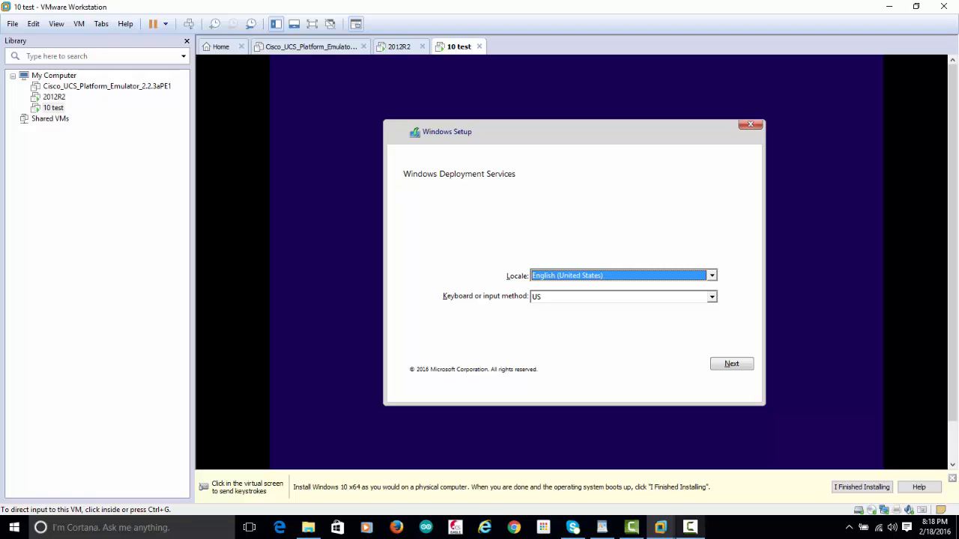
{"action": "left_click", "coordinate": [690, 528]}
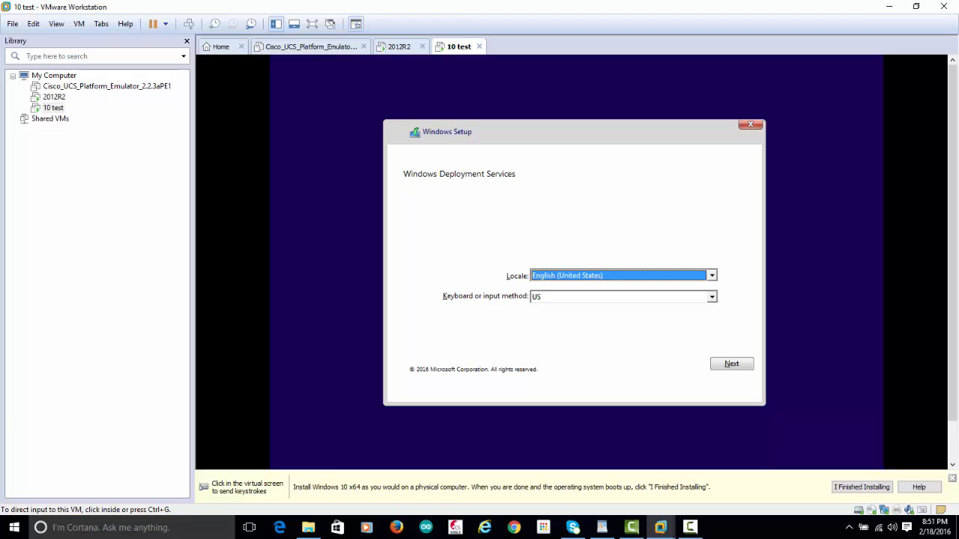
Accept the English (United States) locale and US keyboard, and sign in to the deployment server as deltacampus\administrator with the account password.
{"action": "left_click", "coordinate": [680, 364]}
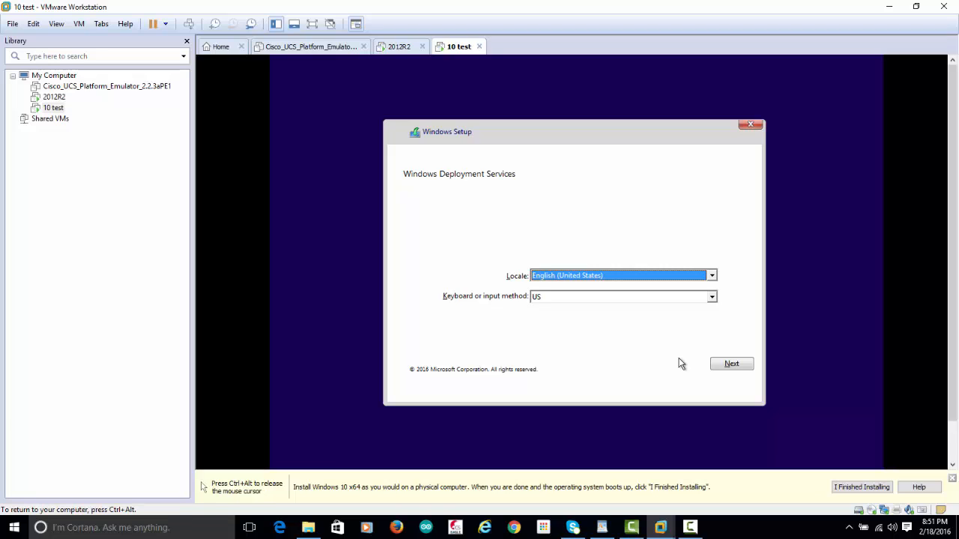
{"action": "left_click", "coordinate": [733, 367]}
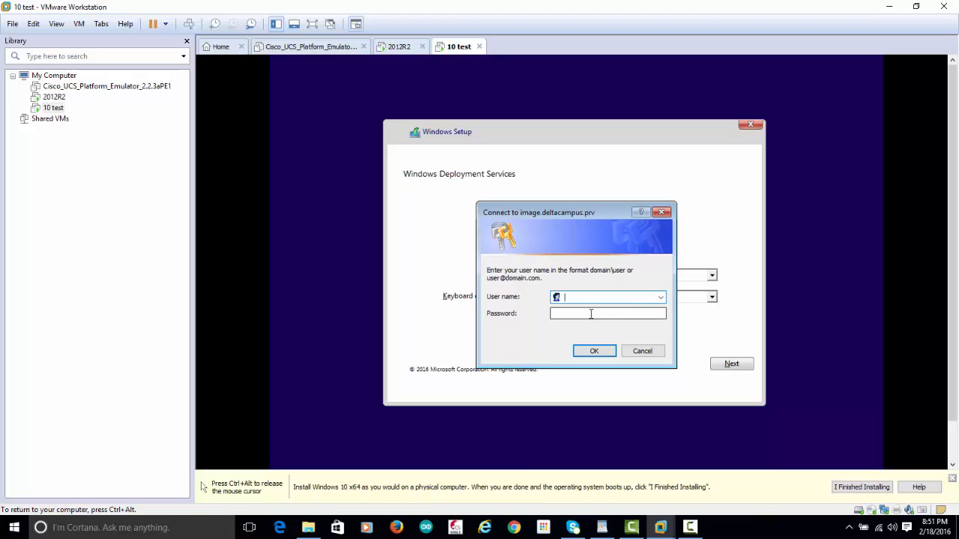
{"action": "left_click_drag", "start_coordinate": [559, 215], "coordinate": [558, 236]}
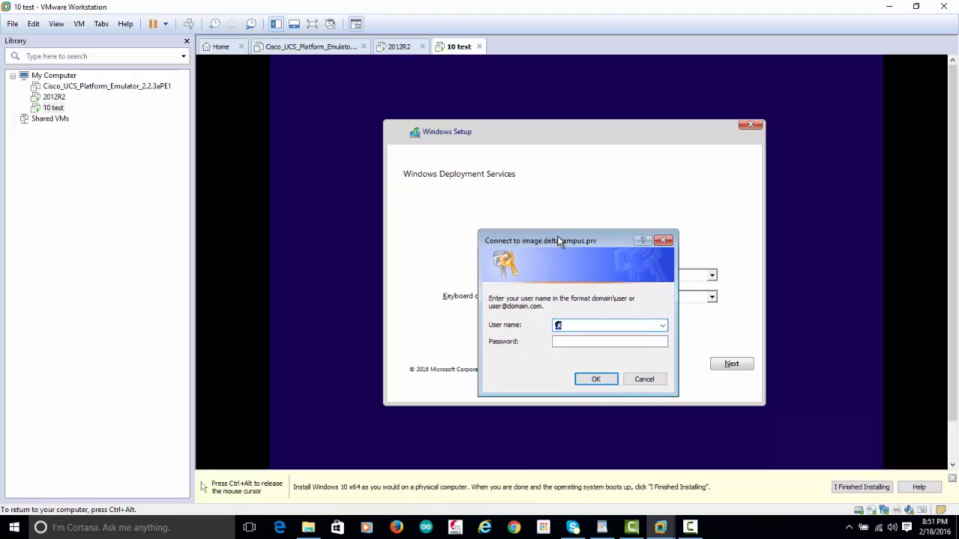
{"action": "type", "text": "deltacampus\\administrator"}
{"action": "key", "text": "Tab"}
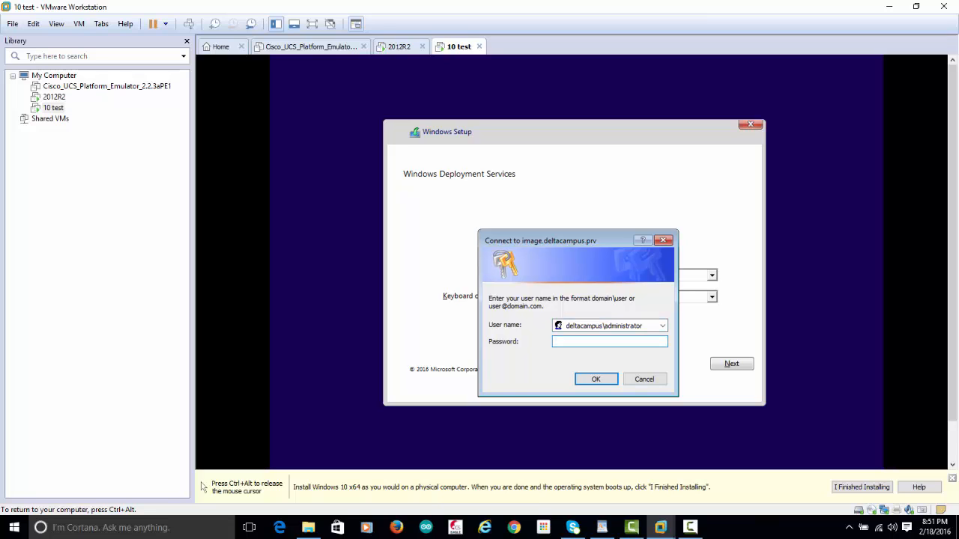
{"action": "type", "text": "•••••••••"}
{"action": "key", "text": "Return"}
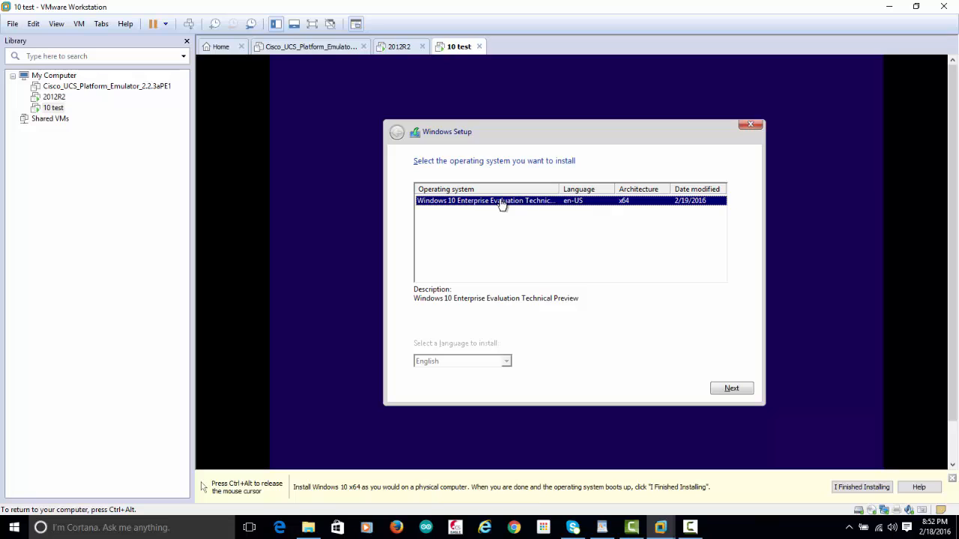
Install the Windows 10 Enterprise Evaluation Technical Preview image on the unallocated space of Drive 0.
{"action": "left_click", "coordinate": [735, 390]}
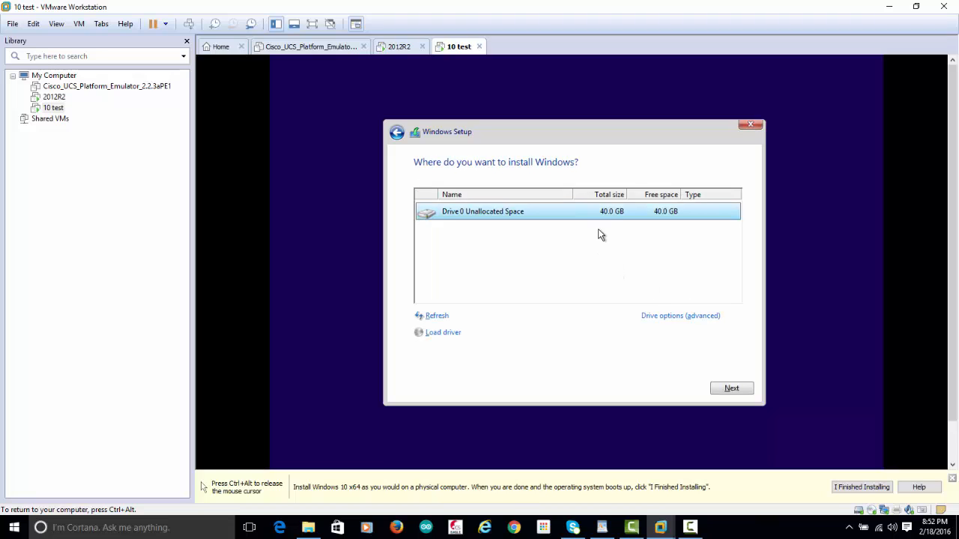
{"action": "left_click", "coordinate": [734, 389]}
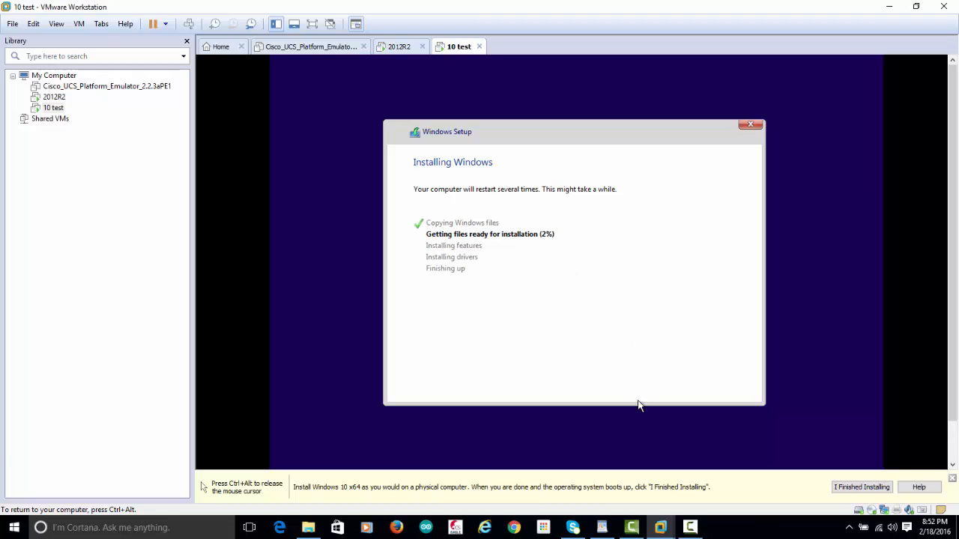
{"action": "key", "text": "ctrl+alt"}
{"action": "left_click", "coordinate": [690, 527]}
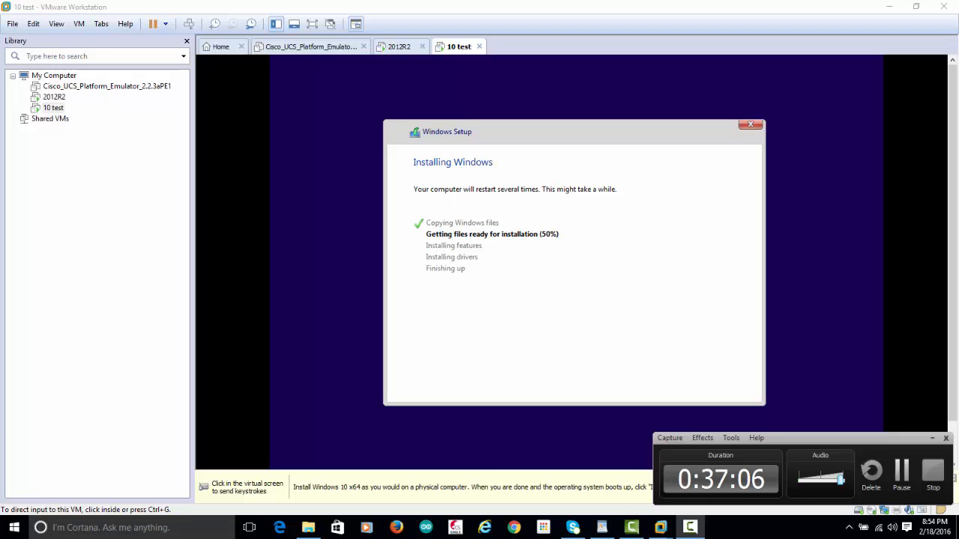
{"action": "left_click", "coordinate": [901, 475]}
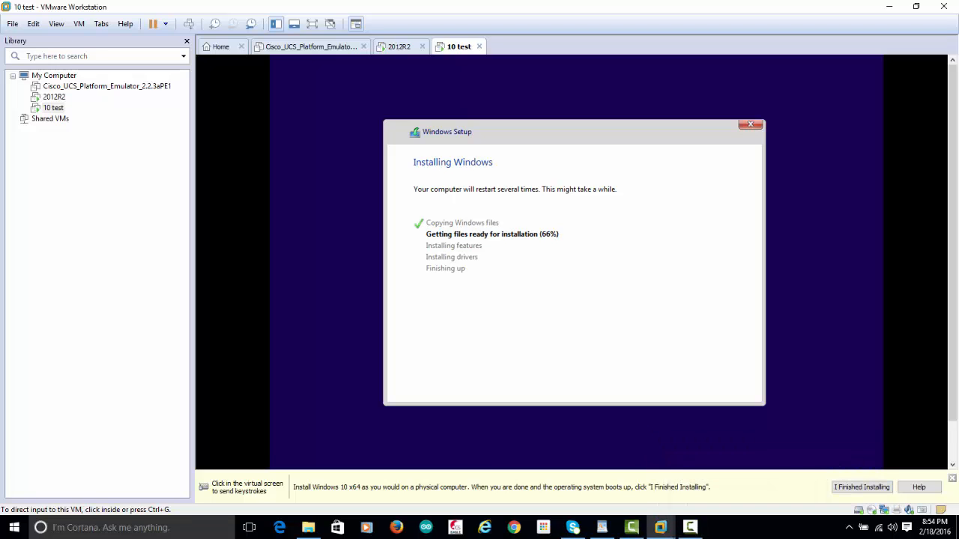
{"action": "left_click", "coordinate": [689, 528]}
{"action": "left_click", "coordinate": [690, 527]}
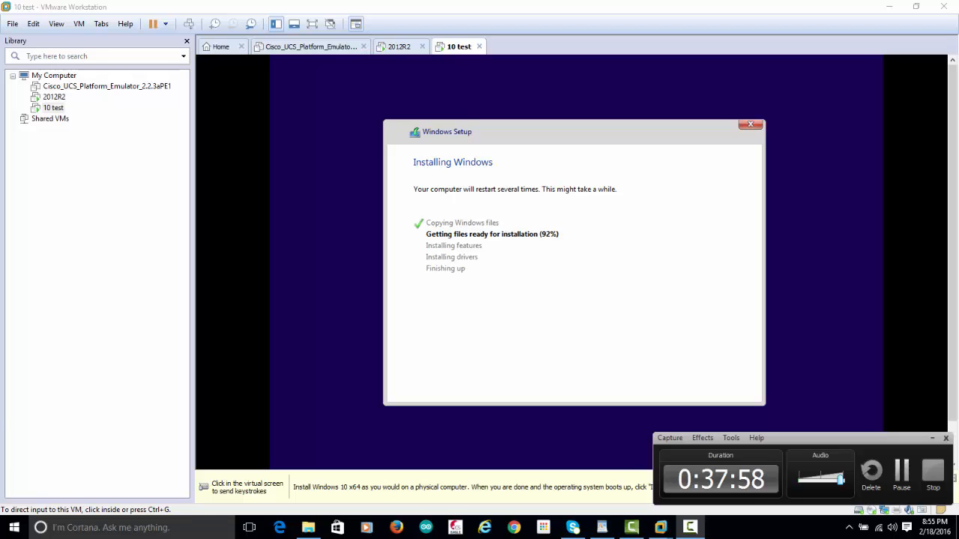
{"action": "left_click", "coordinate": [535, 240]}
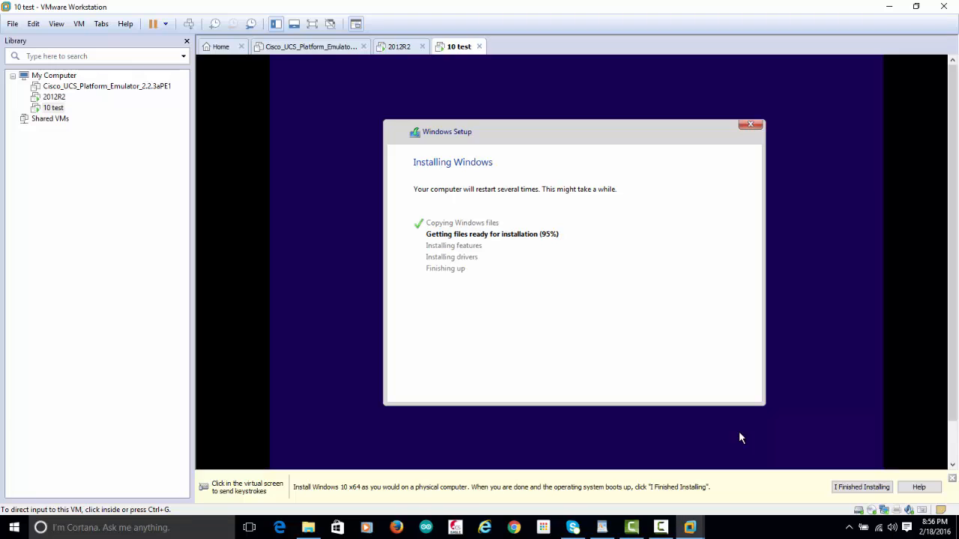
{"action": "left_click", "coordinate": [661, 527]}
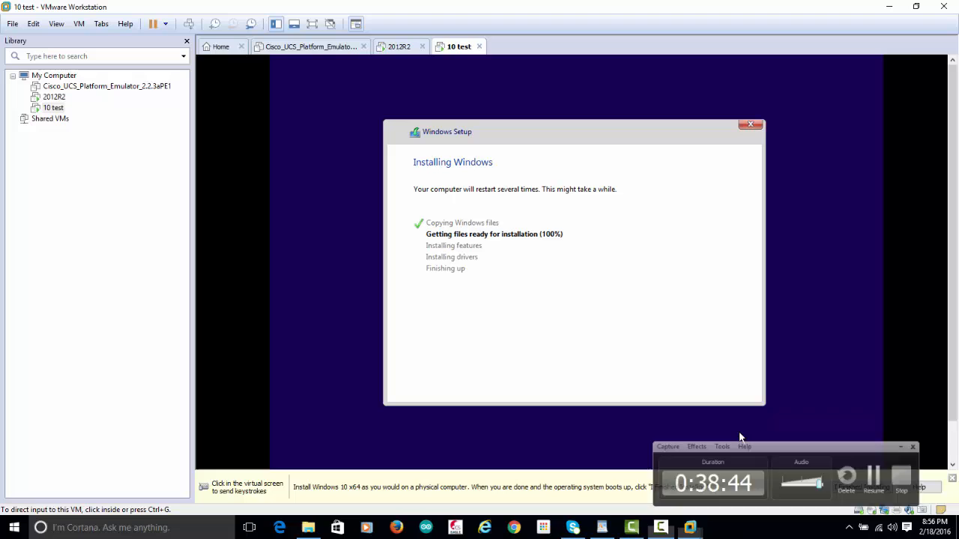
{"action": "left_click", "coordinate": [867, 432]}
{"action": "key", "text": "ctrl+alt"}
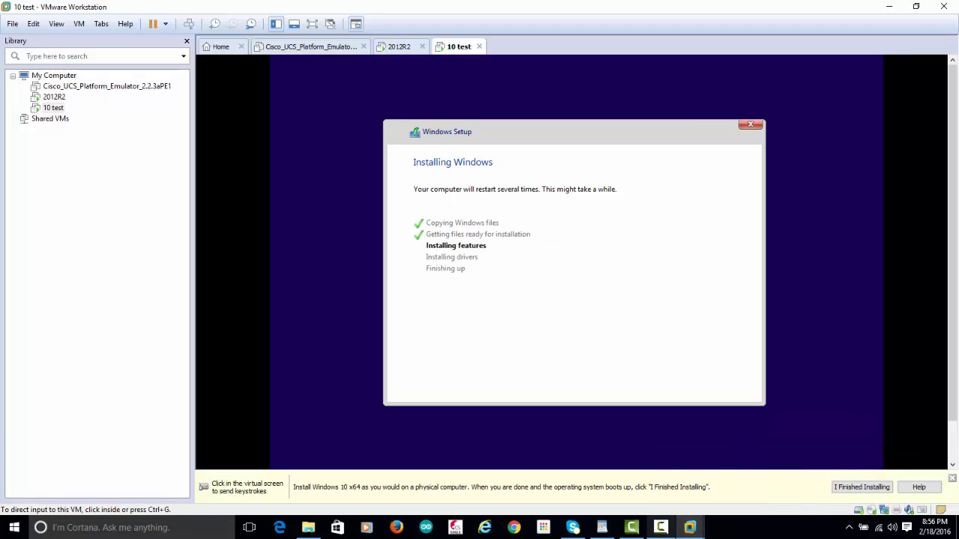
{"action": "left_click", "coordinate": [660, 528]}
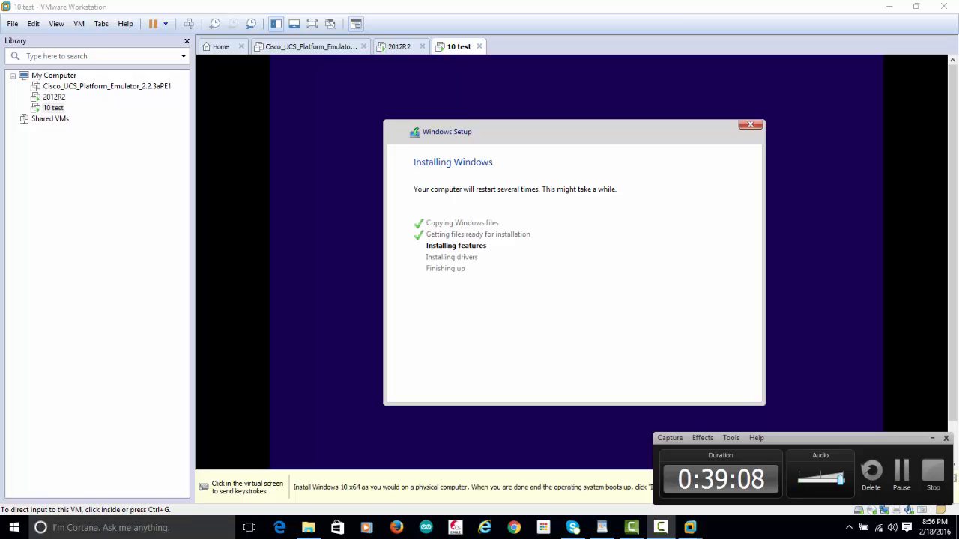
{"action": "left_click", "coordinate": [560, 264]}
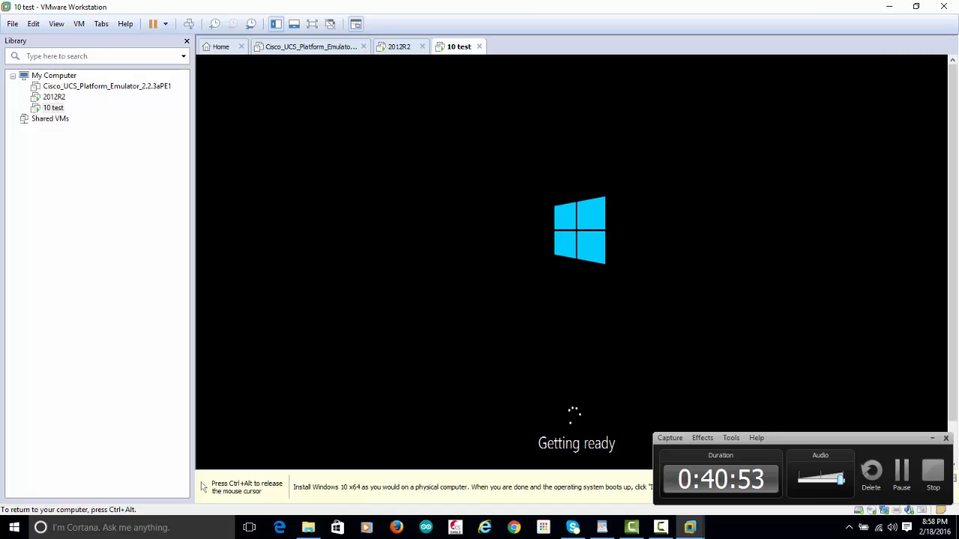
{"action": "key", "text": "ctrl+alt"}
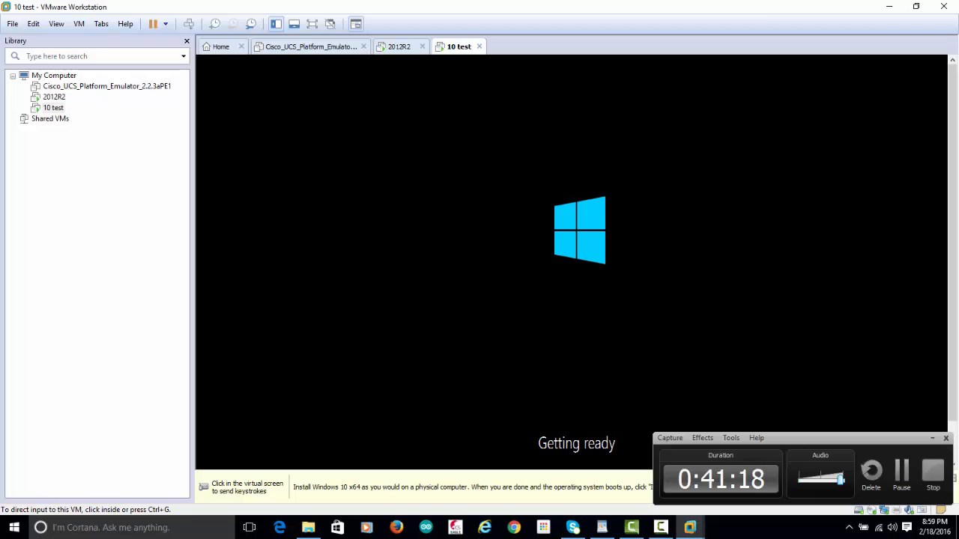
{"action": "left_click", "coordinate": [902, 475]}
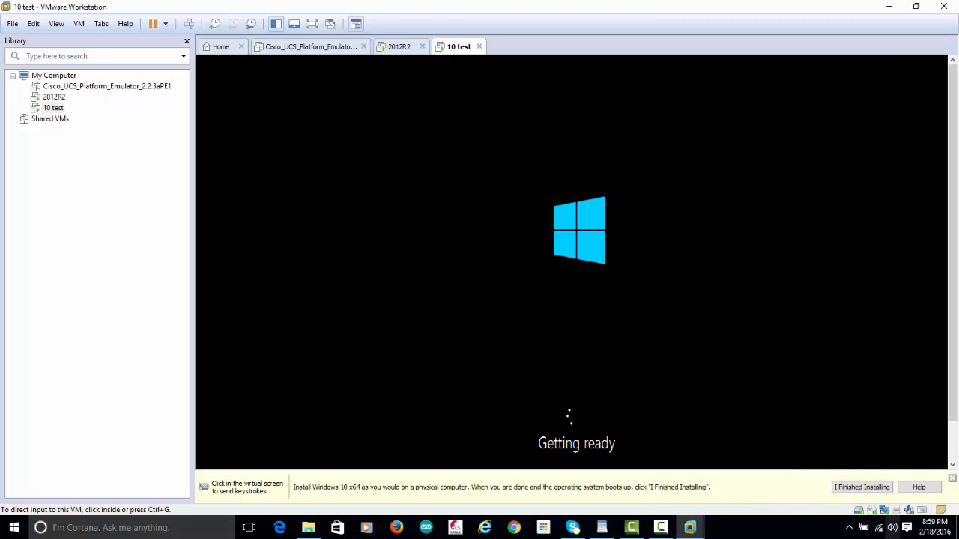
{"action": "left_click", "coordinate": [661, 527]}
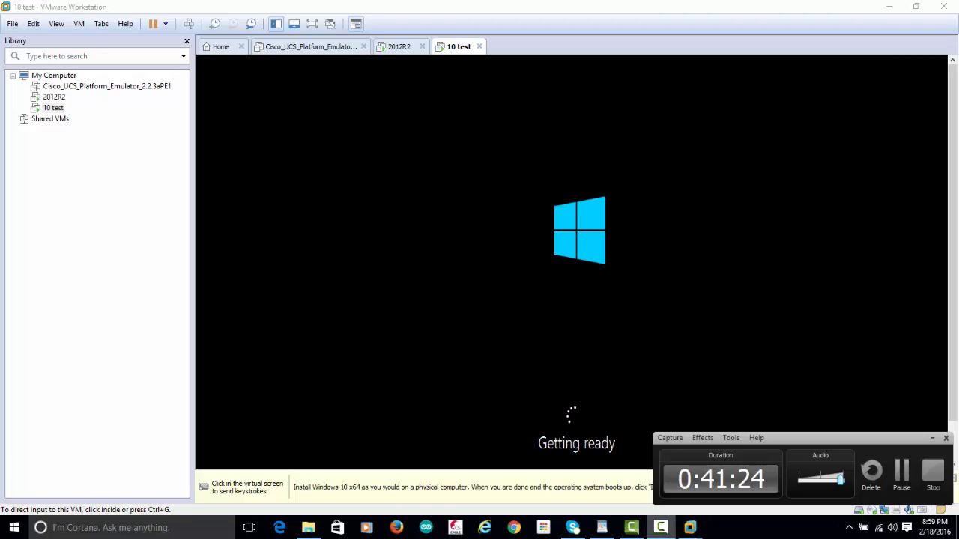